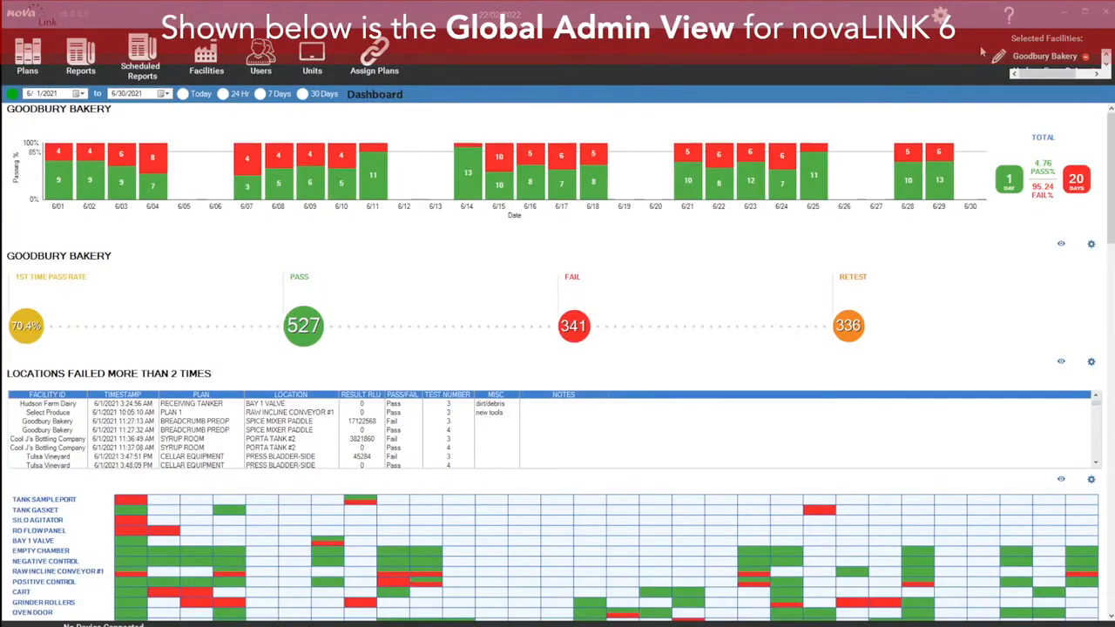
Step: Add a new facility named Pizza Factory with city Newburyport and state MA
{"action": "left_click", "coordinate": [210, 54]}
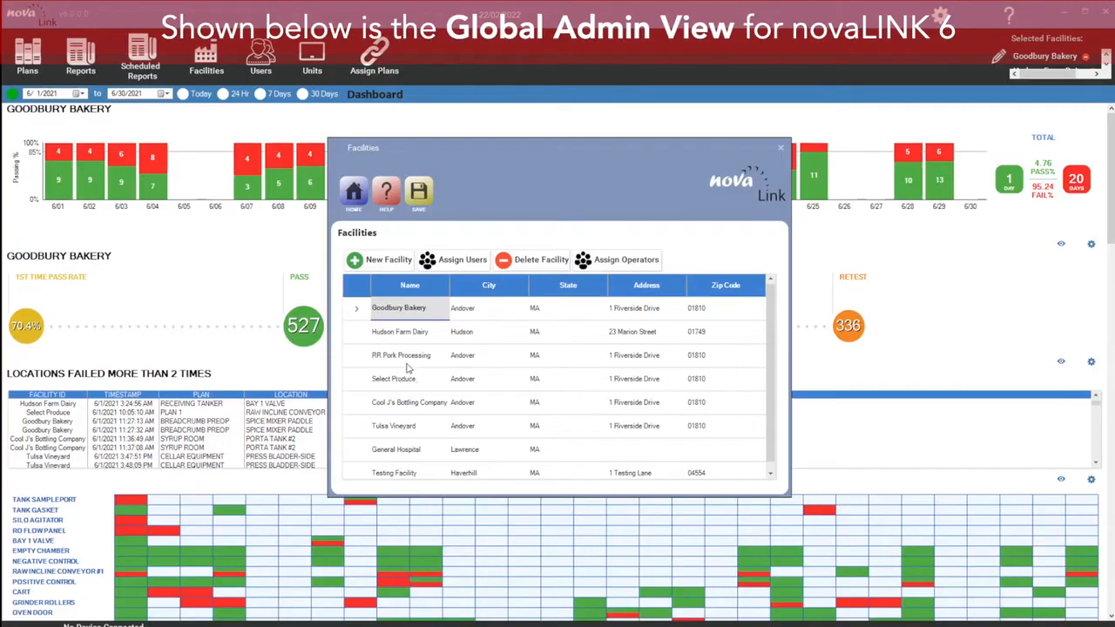
{"action": "left_click", "coordinate": [386, 266]}
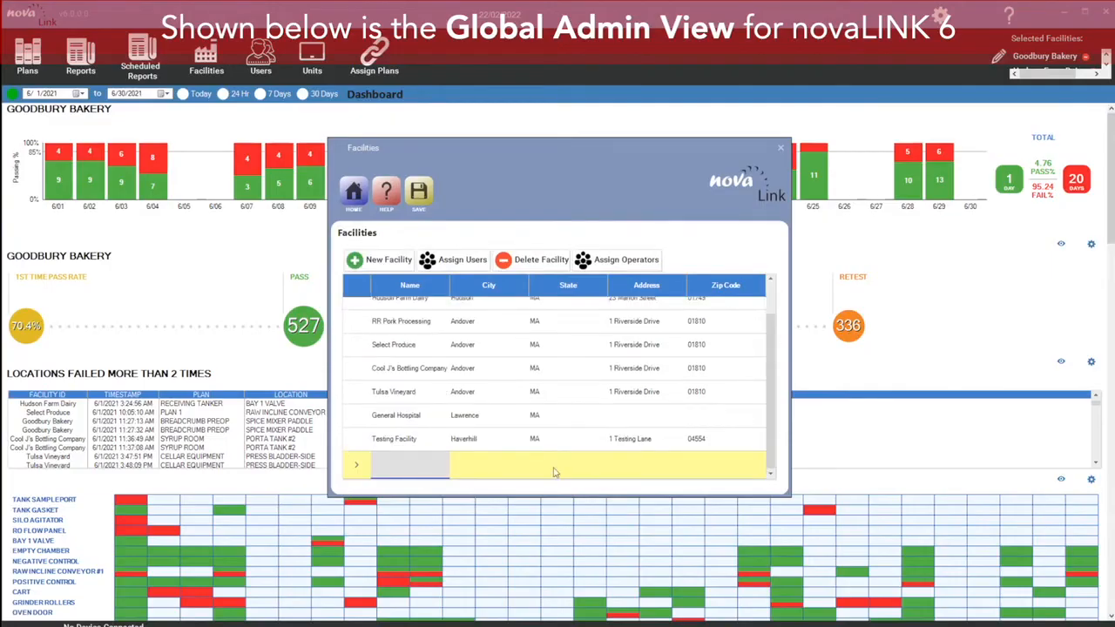
{"action": "left_click", "coordinate": [406, 466]}
{"action": "type", "text": "P"}
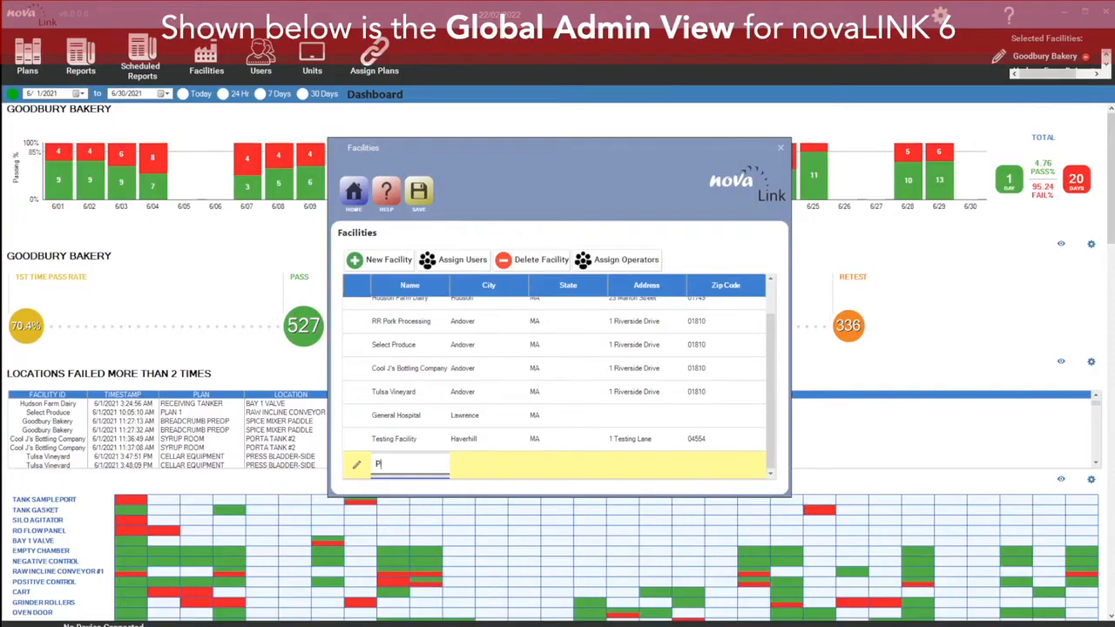
{"action": "type", "text": "izza Factory"}
{"action": "key", "text": "Tab"}
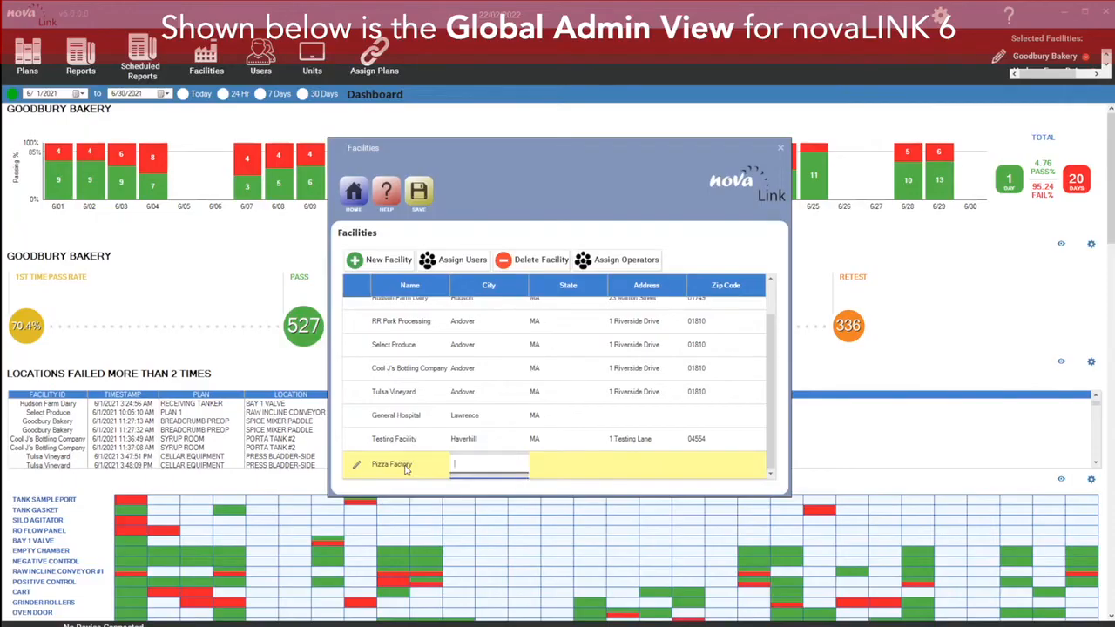
{"action": "type", "text": "Newburyport"}
{"action": "key", "text": "Tab"}
{"action": "type", "text": "MA"}
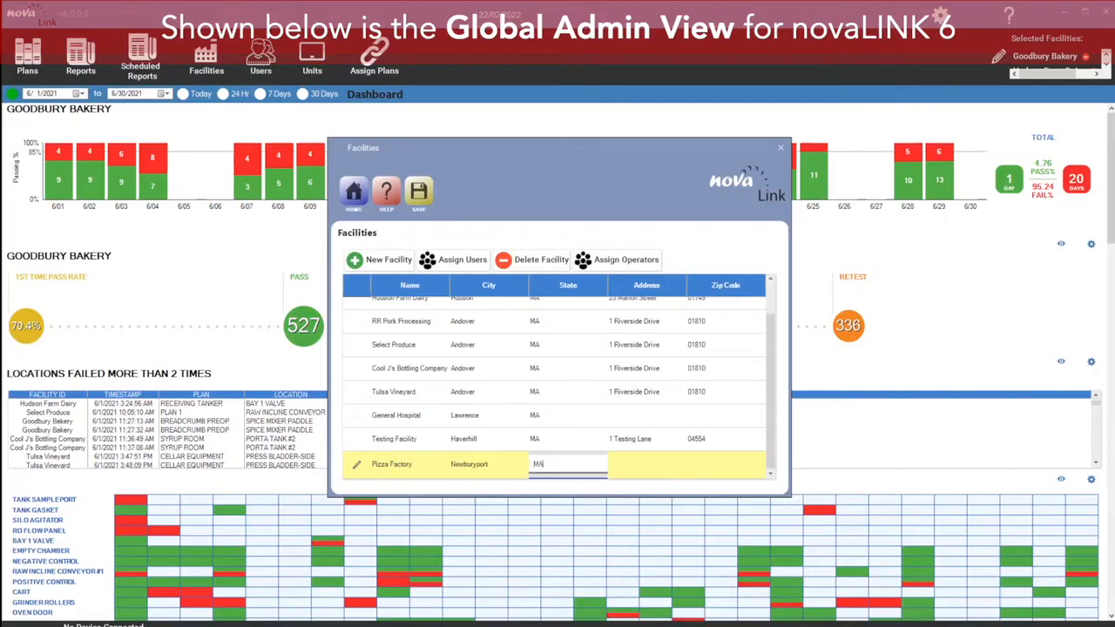
{"action": "key", "text": "Tab"}
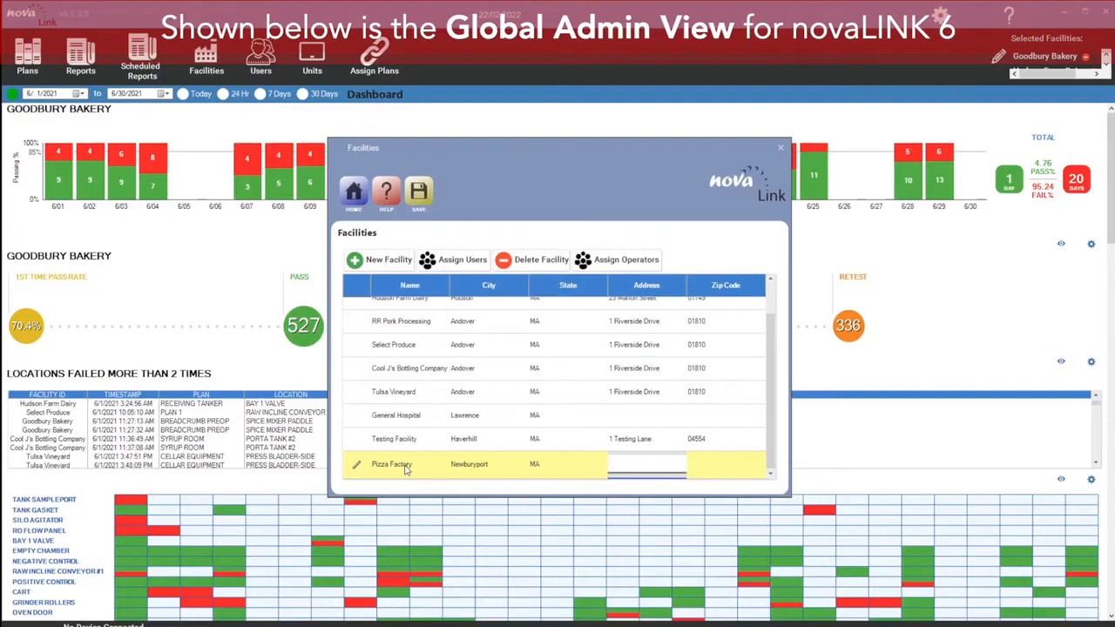
Step: Enter the facility's street address and zip code, save the facility list, and close the Facilities window
{"action": "type", "text": "2 pizza way"}
{"action": "key", "text": "Tab"}
{"action": "type", "text": "4"}
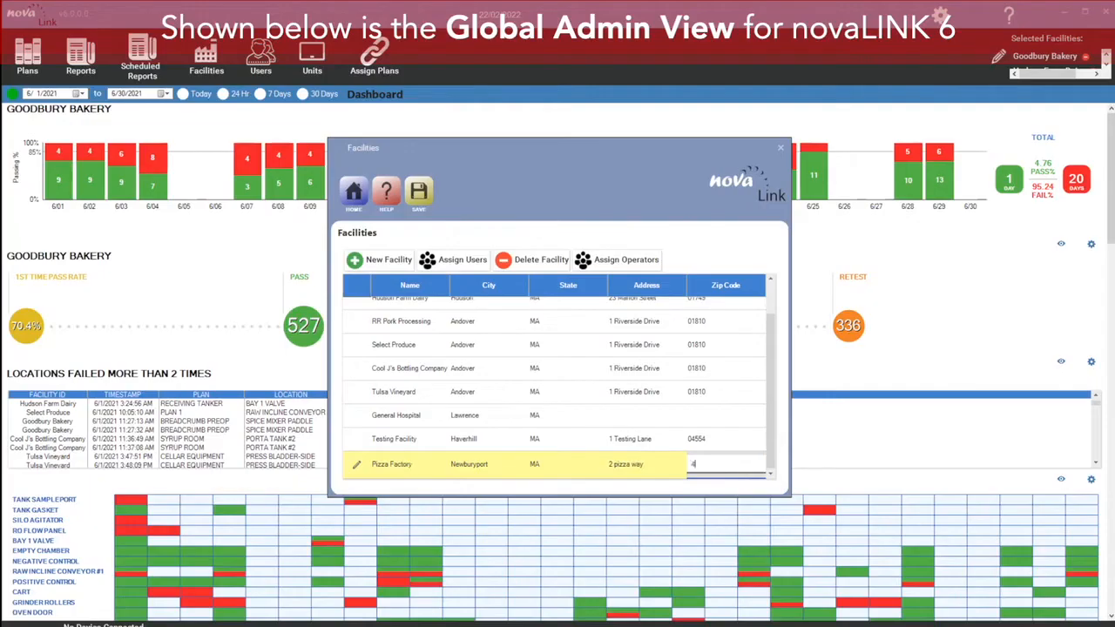
{"action": "type", "text": "5540"}
{"action": "left_click", "coordinate": [422, 193]}
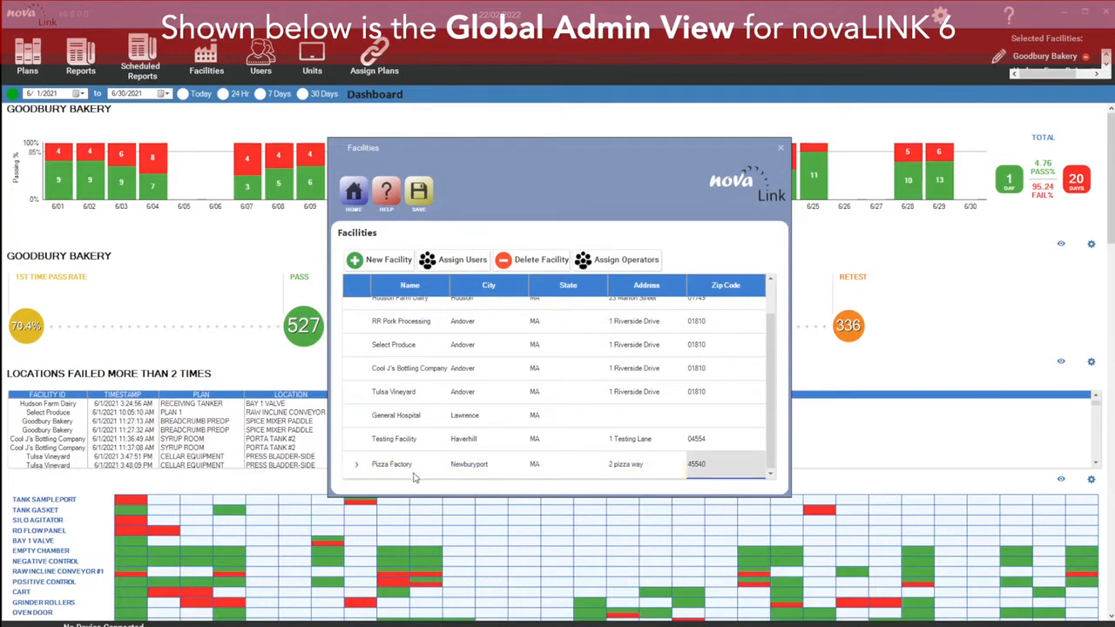
{"action": "left_click", "coordinate": [782, 150]}
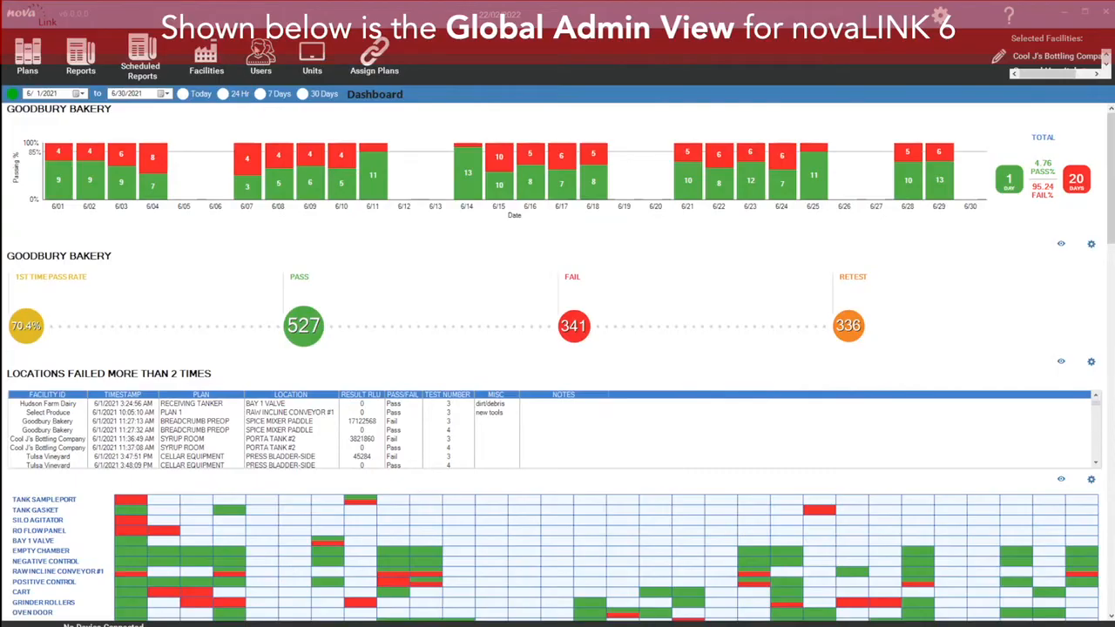
Step: Start a new user and assign it to the Pizza Factory facility
{"action": "left_click", "coordinate": [261, 61]}
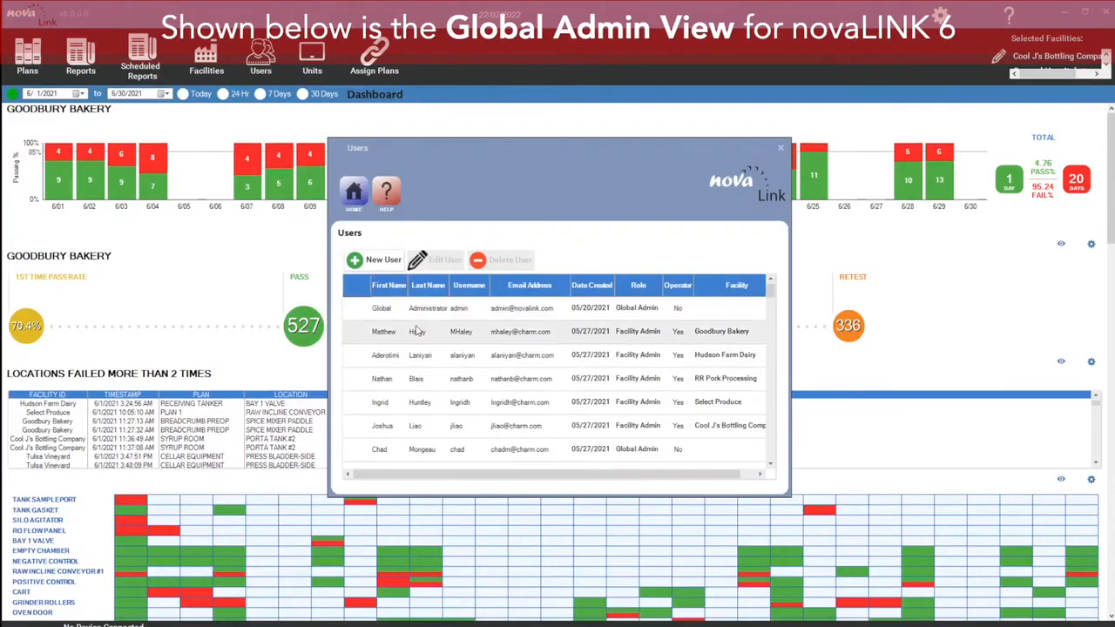
{"action": "left_click", "coordinate": [383, 263]}
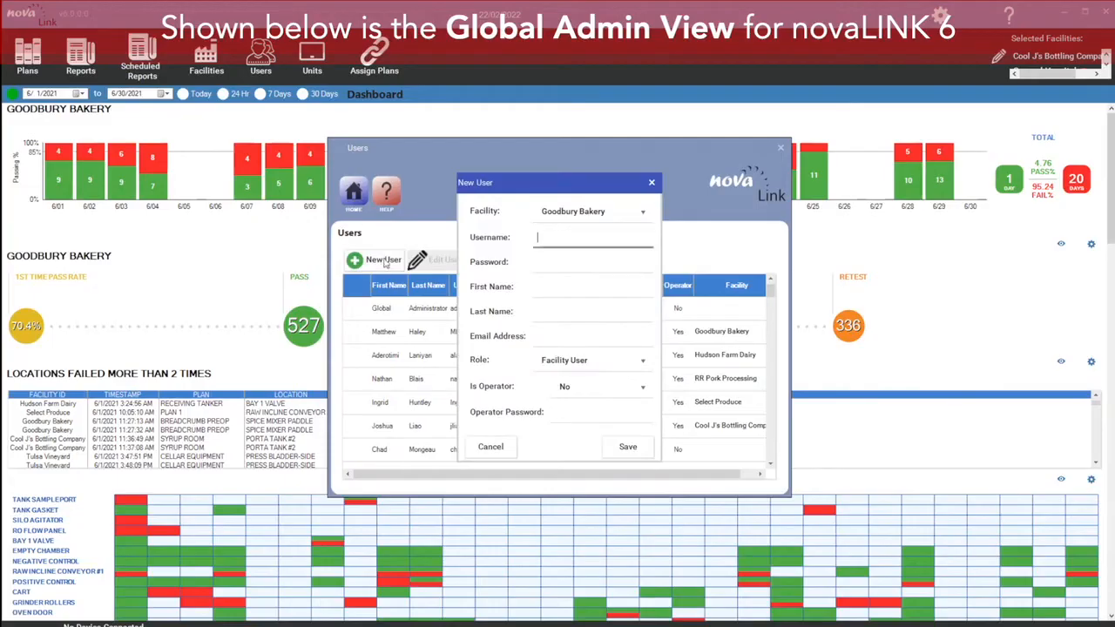
{"action": "left_click", "coordinate": [643, 216]}
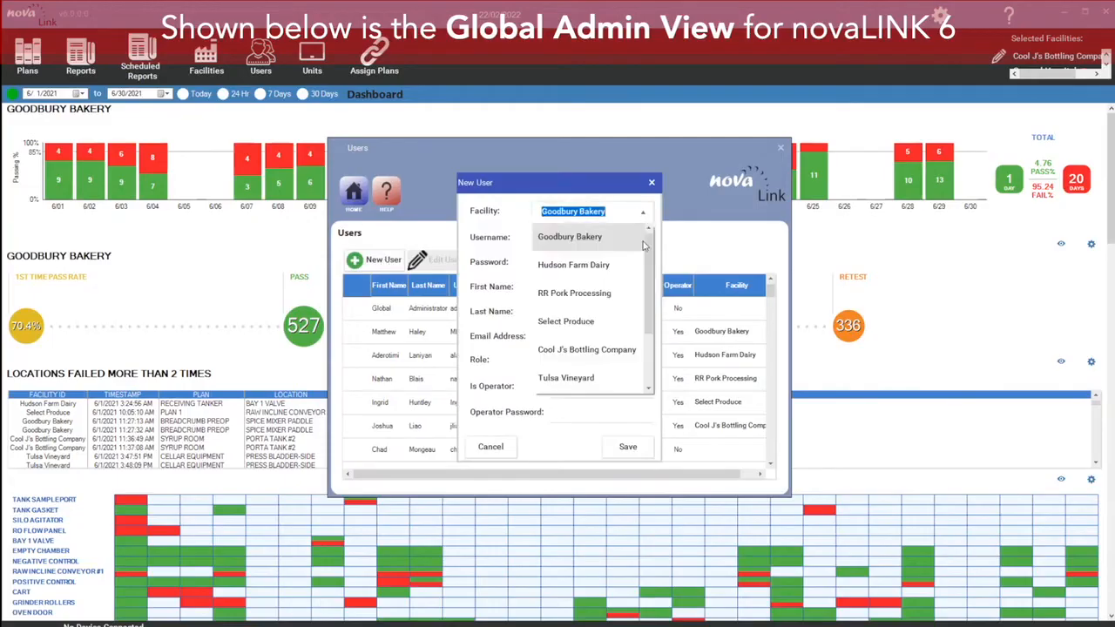
{"action": "scroll", "coordinate": [652, 275], "scroll_direction": "down", "scroll_amount": 1}
{"action": "scroll", "coordinate": [652, 275], "scroll_direction": "down", "scroll_amount": 2}
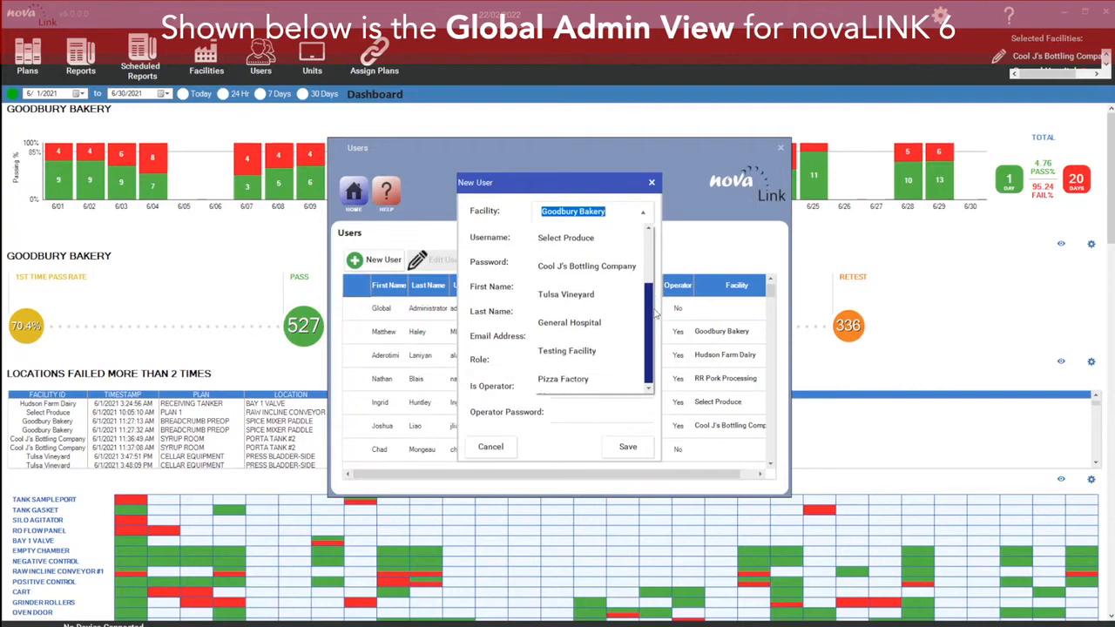
{"action": "left_click", "coordinate": [582, 380]}
Step: Enter the new user's username, account password, first name and last name
{"action": "left_click", "coordinate": [554, 238]}
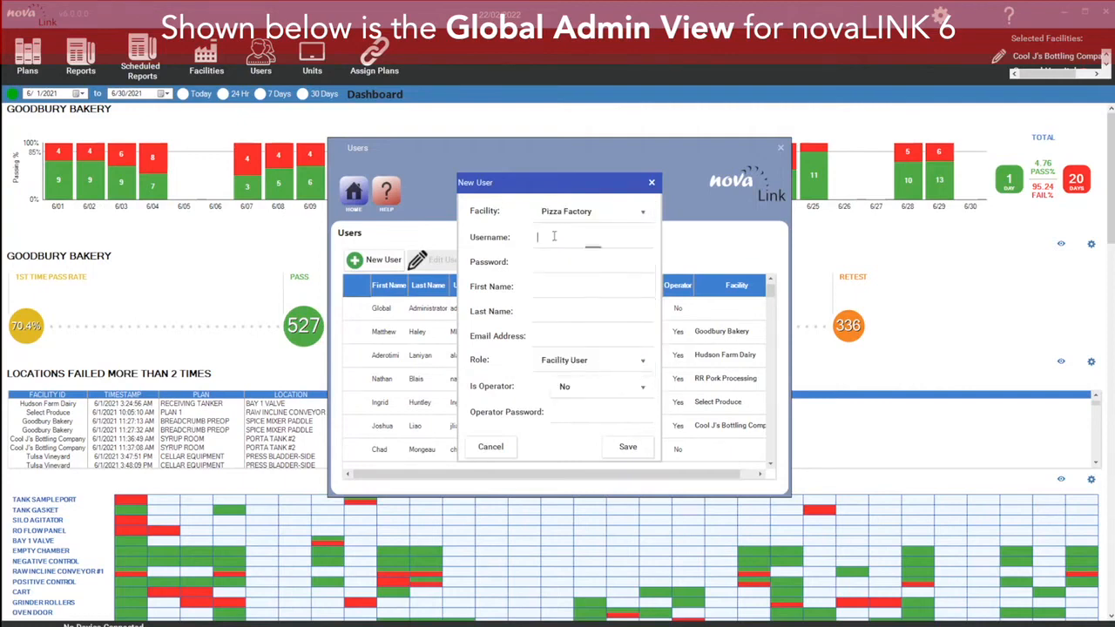
{"action": "type", "text": "sherman"}
{"action": "key", "text": "Tab"}
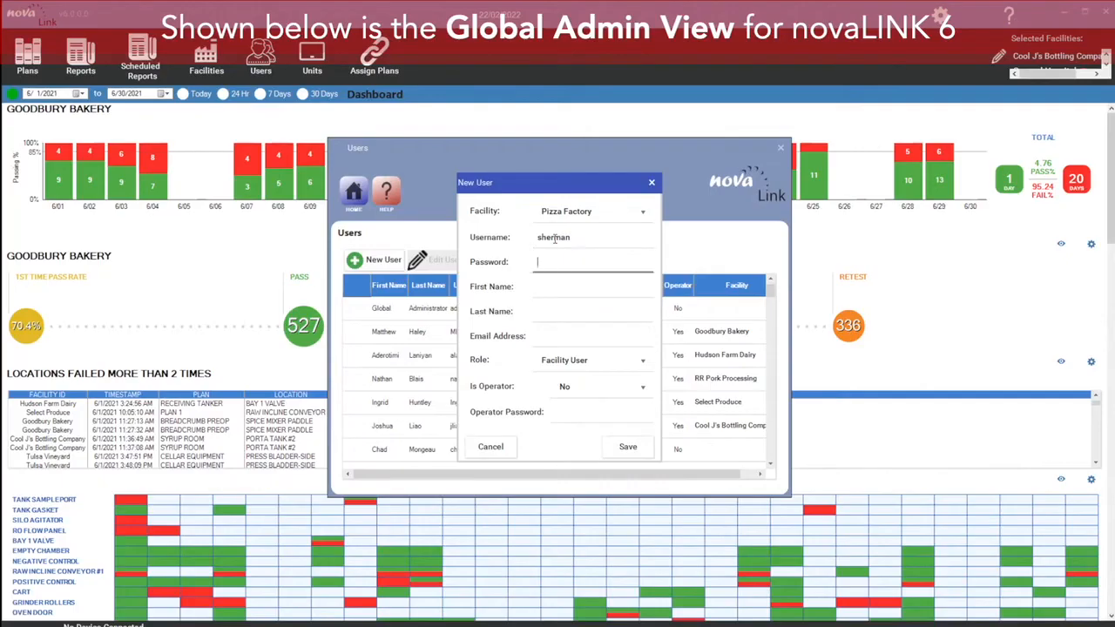
{"action": "left_click", "coordinate": [571, 286]}
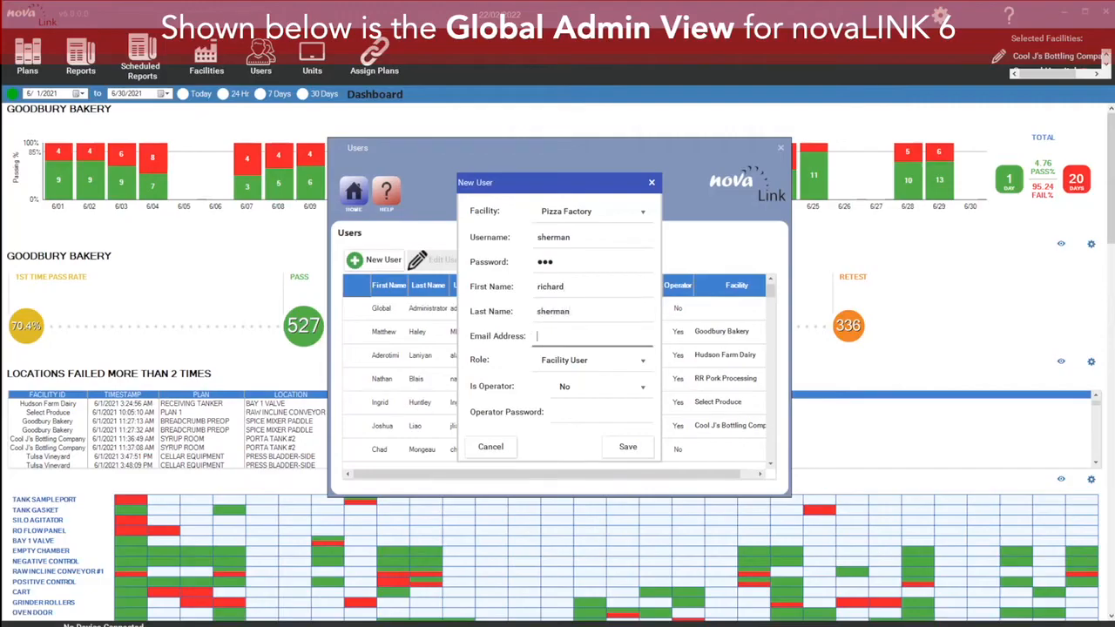
Step: Fill in the user's e-mail address and set the role to Facility Admin
{"action": "left_click", "coordinate": [643, 365]}
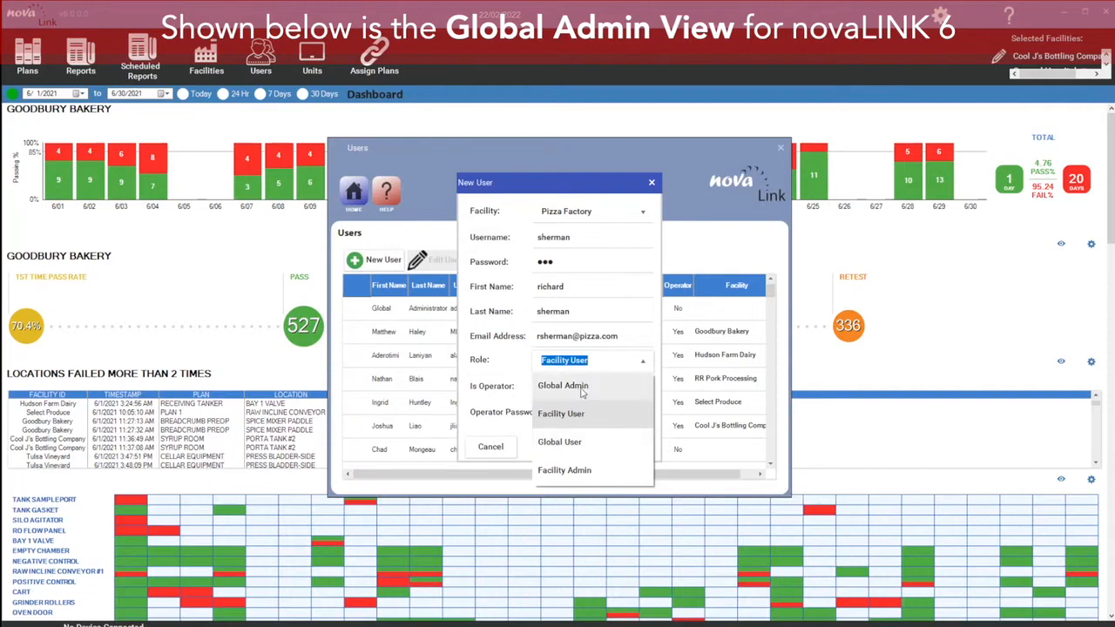
{"action": "left_click", "coordinate": [581, 470]}
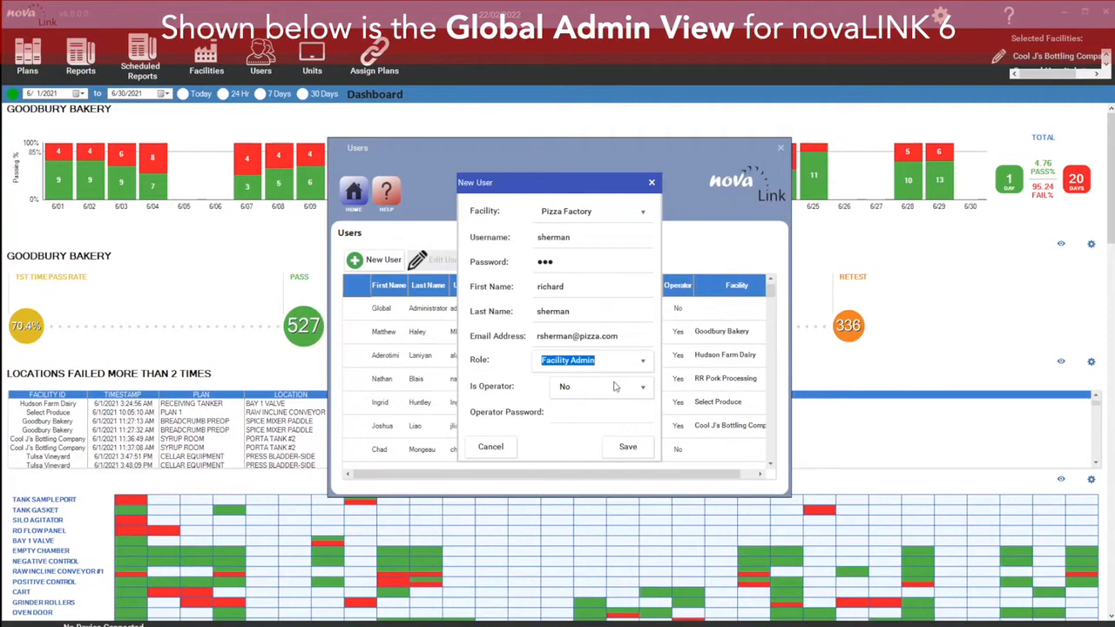
Step: Set Is Operator to No and save the new user
{"action": "left_click", "coordinate": [645, 392]}
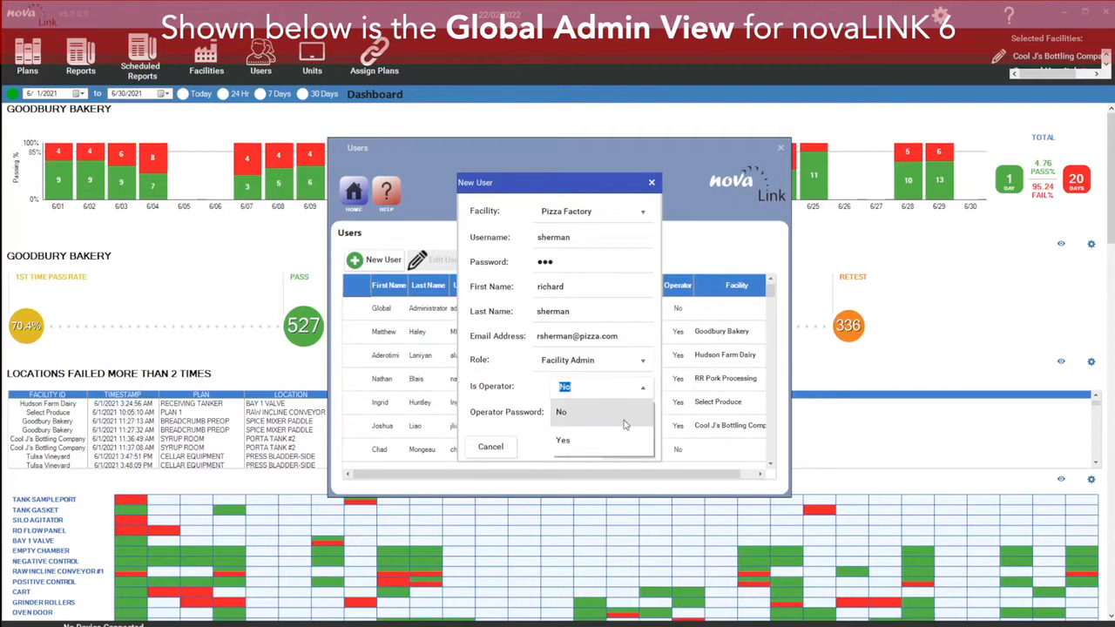
{"action": "left_click", "coordinate": [649, 392]}
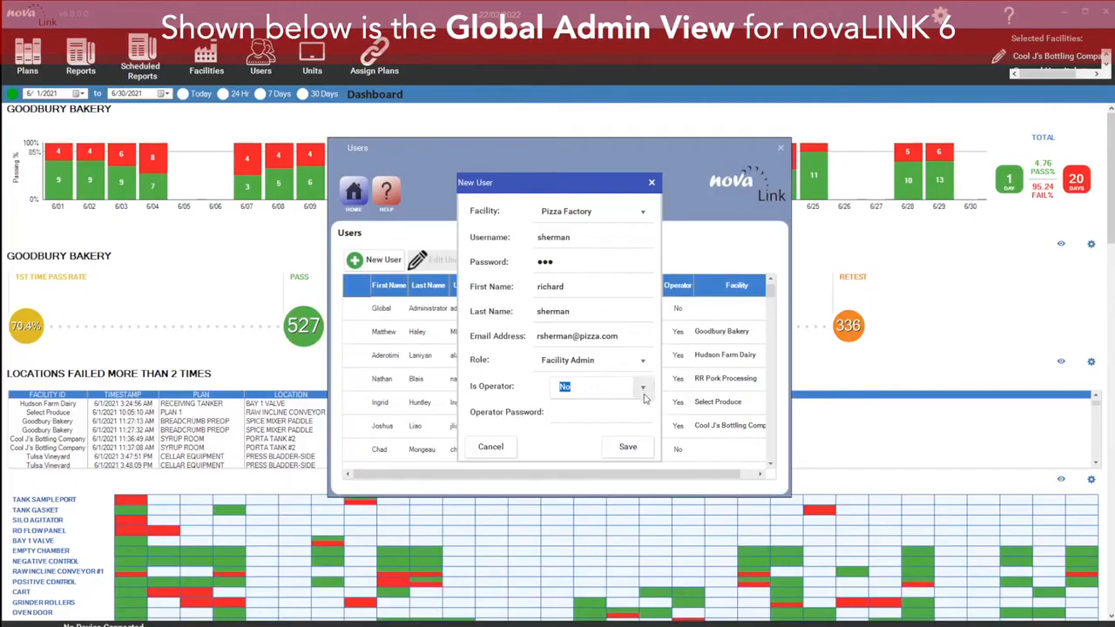
{"action": "left_click", "coordinate": [628, 447]}
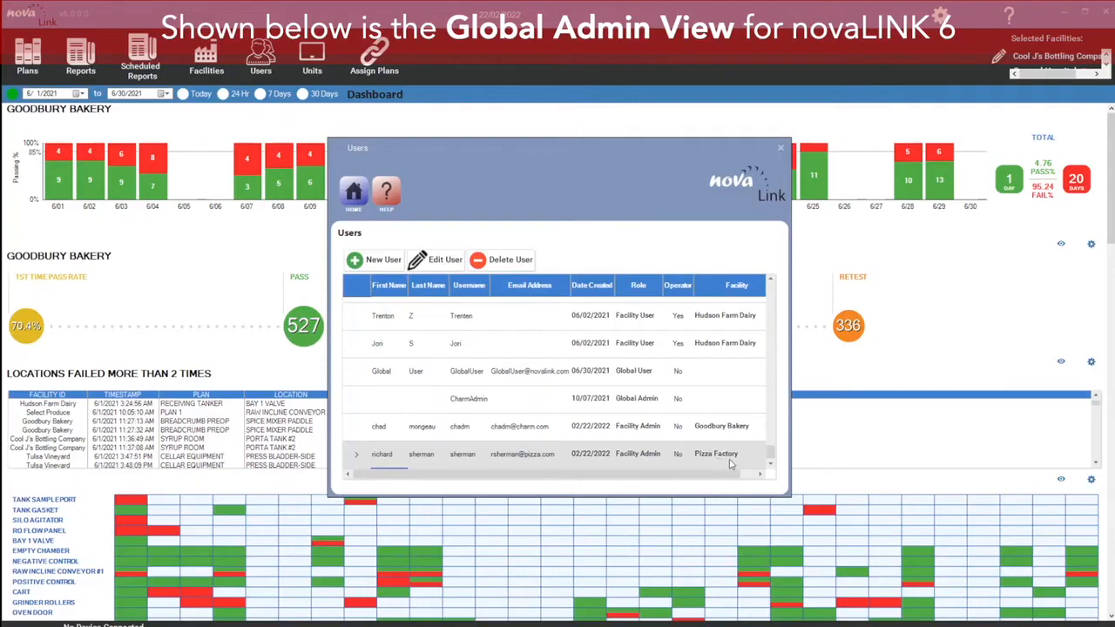
Step: Open the new user's record in the edit form and close it without saving
{"action": "scroll", "coordinate": [729, 463], "scroll_direction": "up", "scroll_amount": 10}
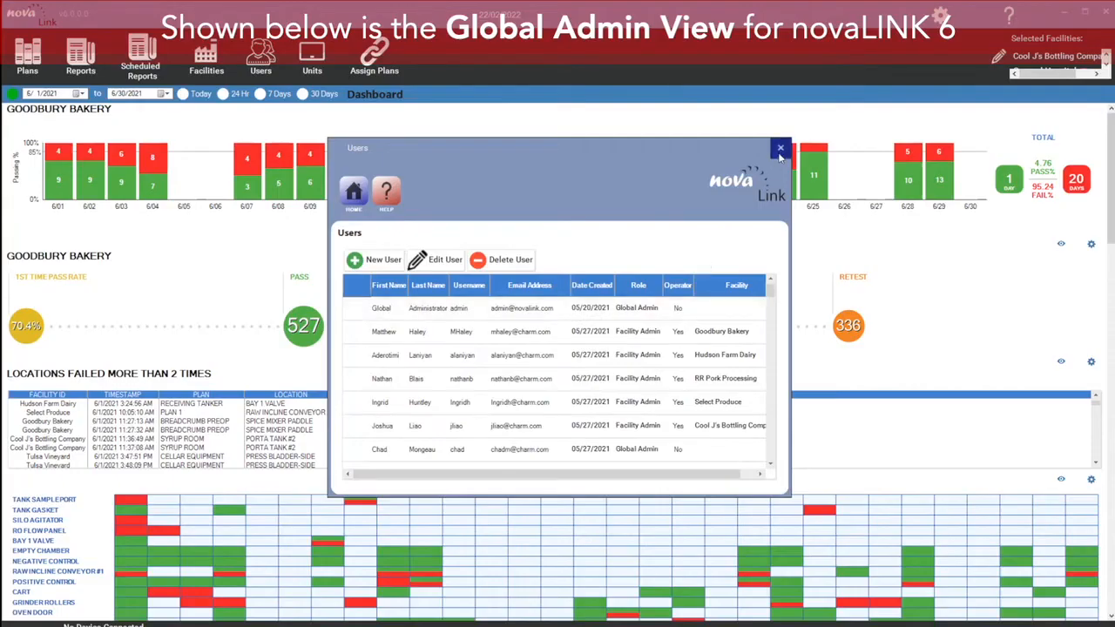
{"action": "left_click", "coordinate": [445, 261]}
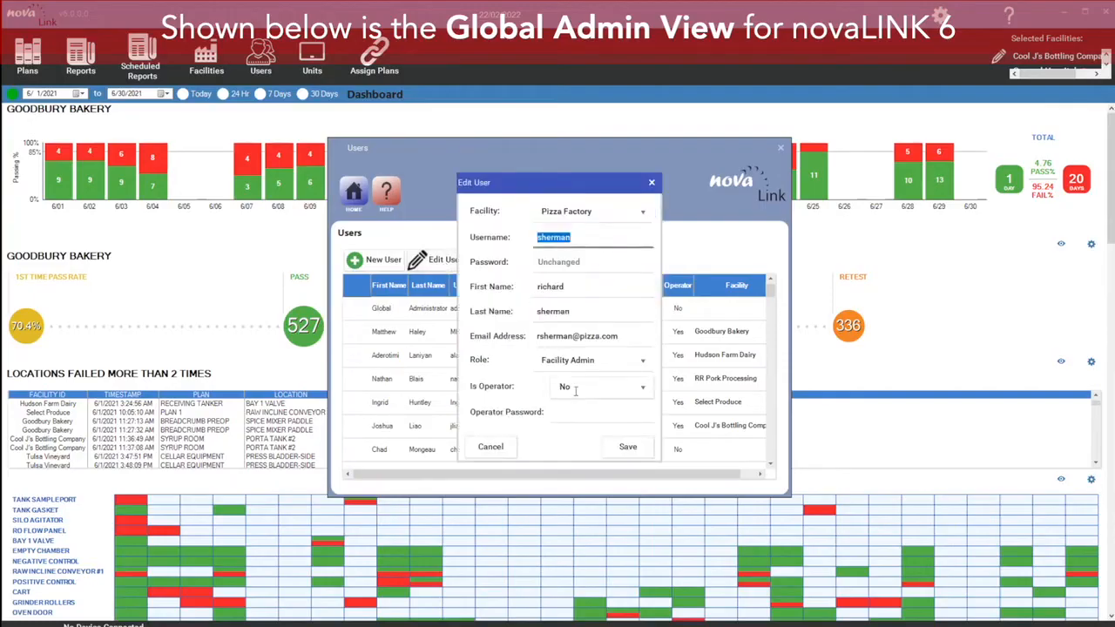
{"action": "left_click", "coordinate": [591, 266]}
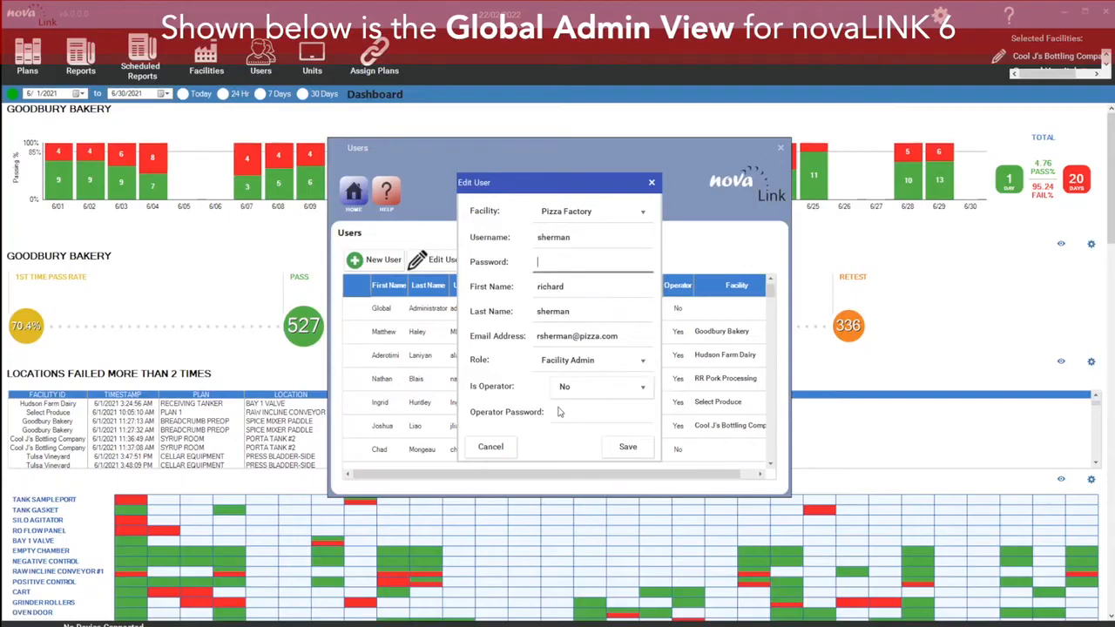
{"action": "left_click", "coordinate": [652, 182]}
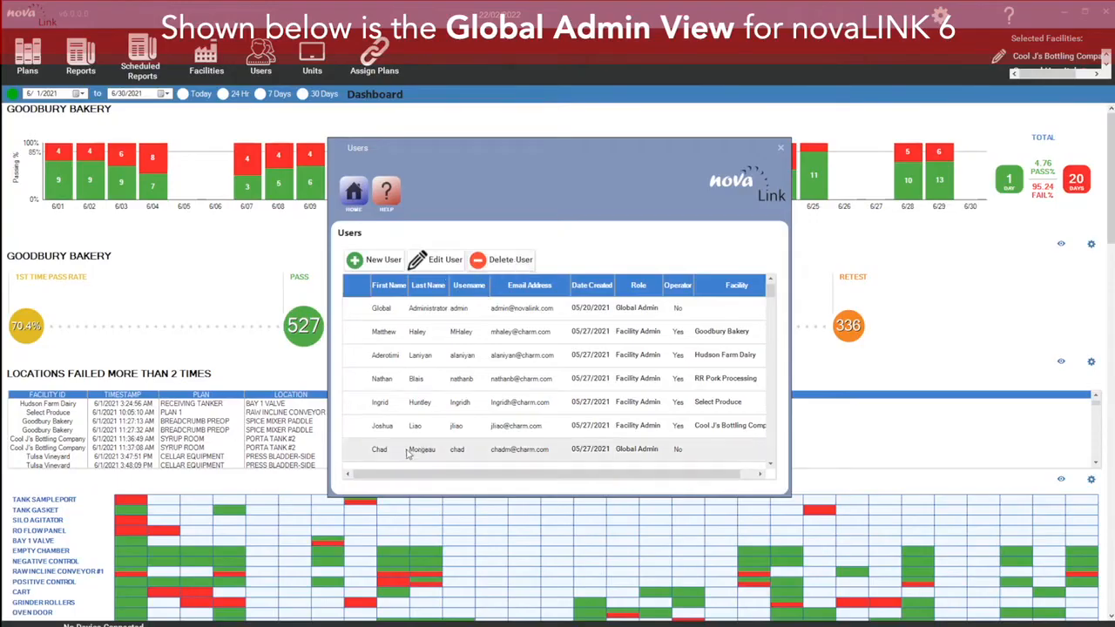
Step: Delete the new Pizza Factory user, confirming the deletion with its username
{"action": "scroll", "coordinate": [410, 453], "scroll_direction": "down", "scroll_amount": 5}
{"action": "left_click", "coordinate": [434, 459]}
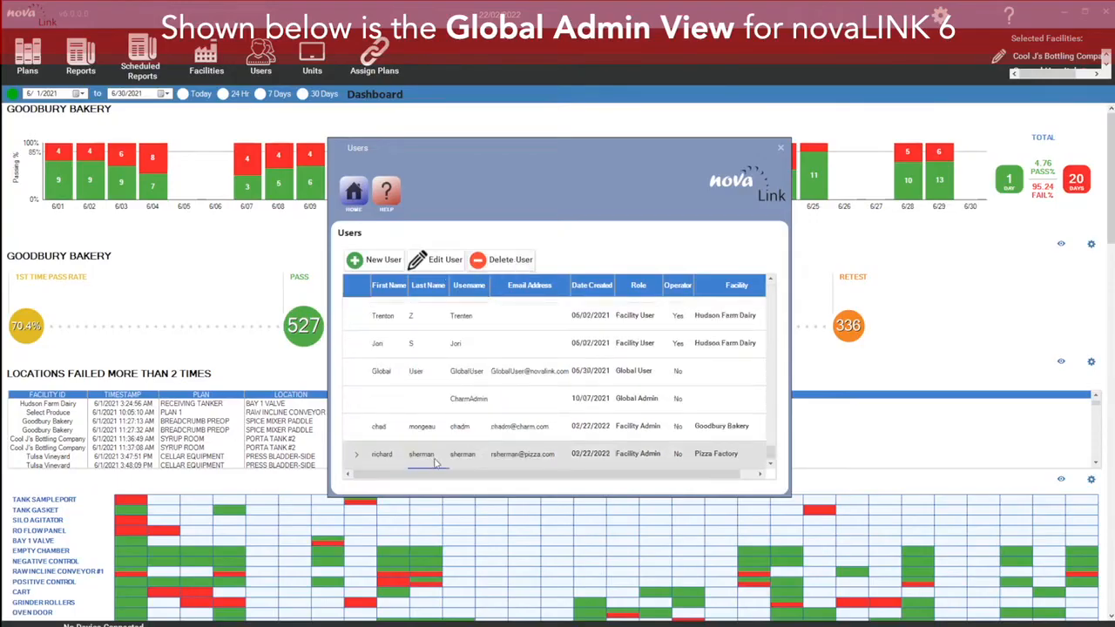
{"action": "left_click", "coordinate": [500, 261]}
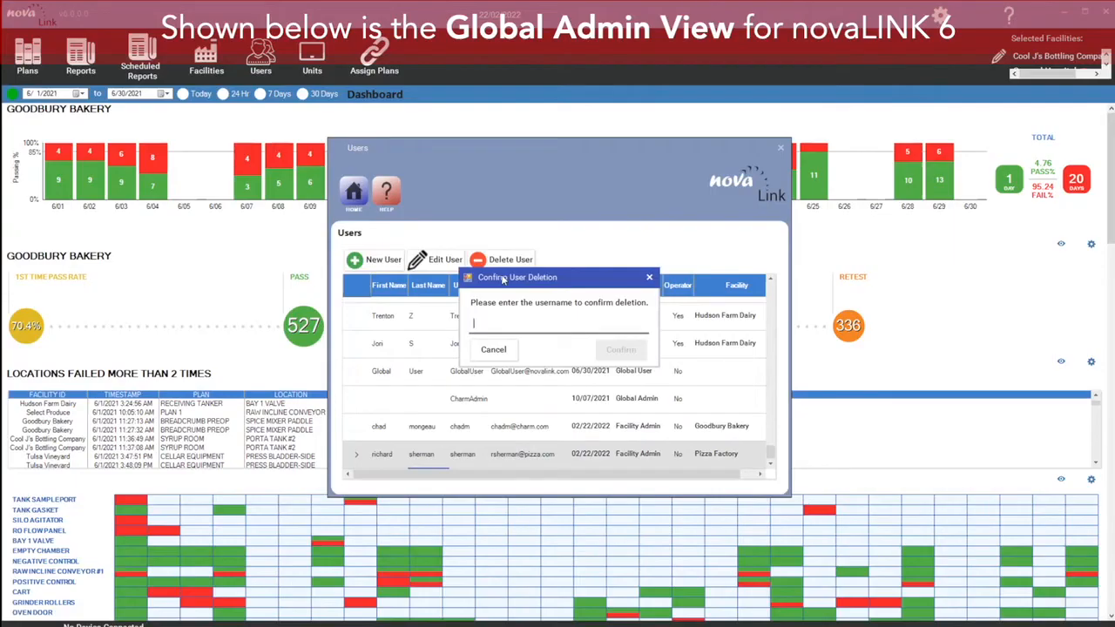
{"action": "left_click_drag", "start_coordinate": [517, 288], "coordinate": [580, 295]}
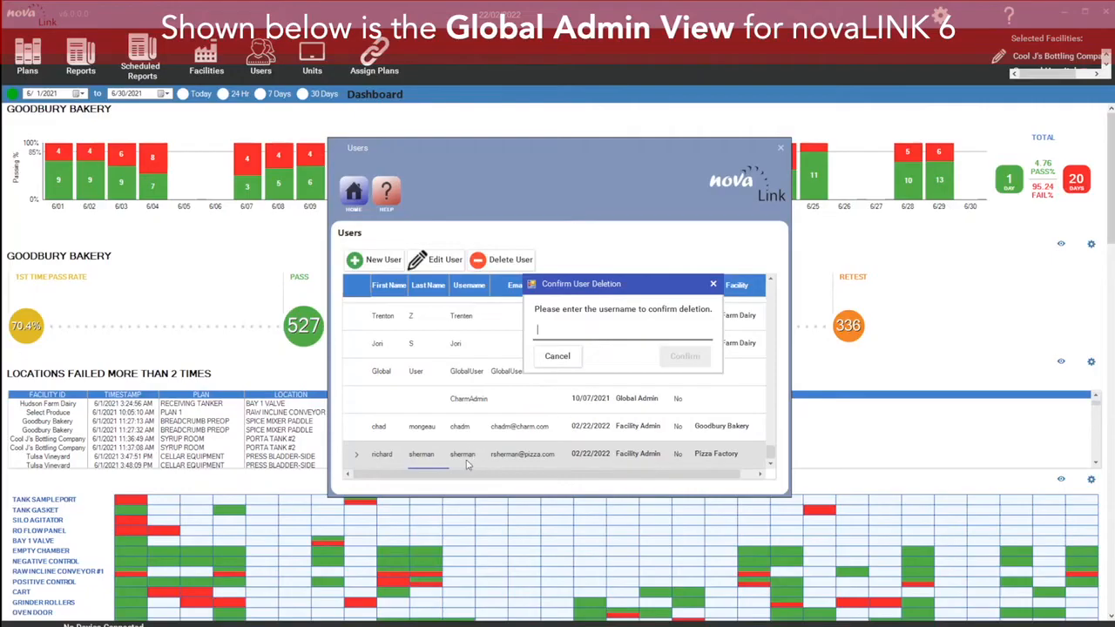
{"action": "type", "text": "sherman"}
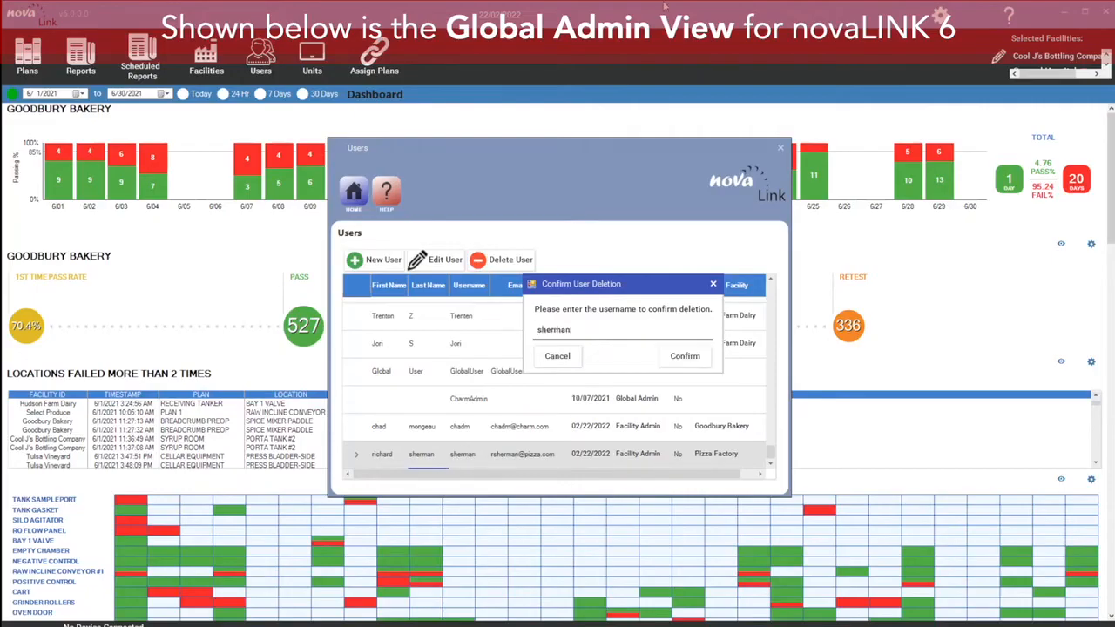
{"action": "left_click", "coordinate": [683, 354]}
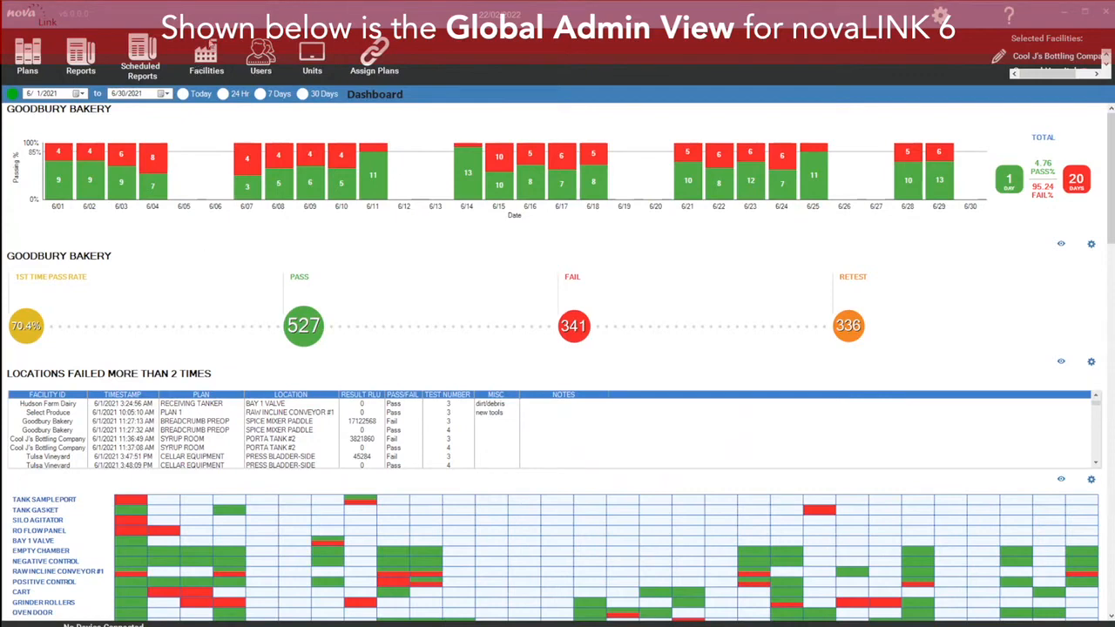
Step: Open plan management for the Goodbury Bakery facility
{"action": "left_click", "coordinate": [29, 54]}
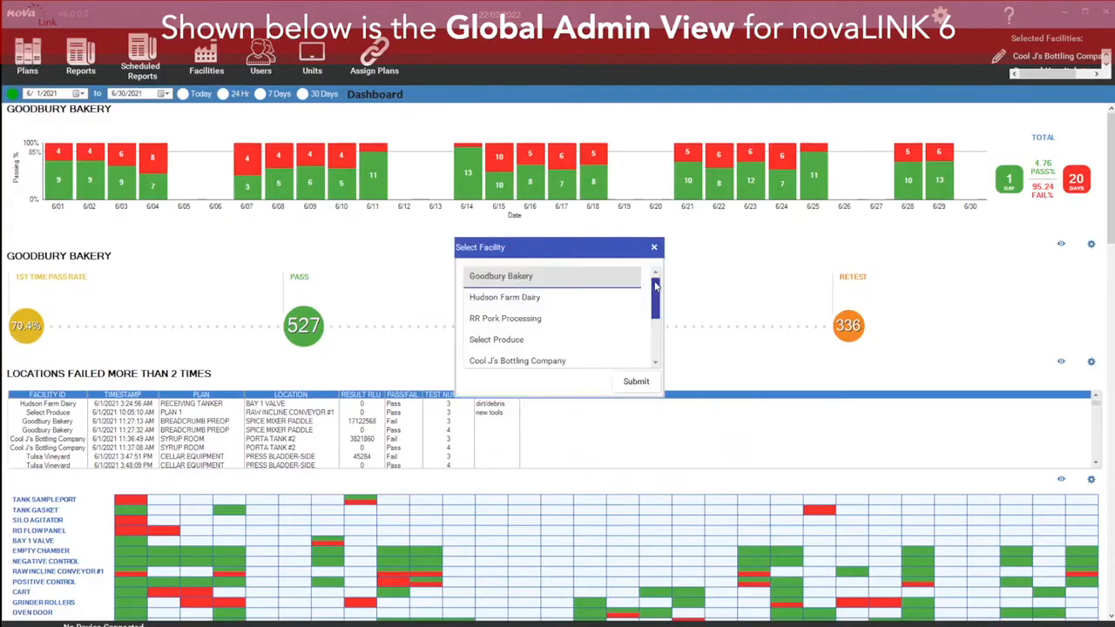
{"action": "mouse_move", "coordinate": [658, 287]}
{"action": "left_mouse_down"}
{"action": "mouse_move", "coordinate": [675, 350]}
{"action": "mouse_move", "coordinate": [661, 279]}
{"action": "left_mouse_up"}
{"action": "left_click", "coordinate": [635, 385]}
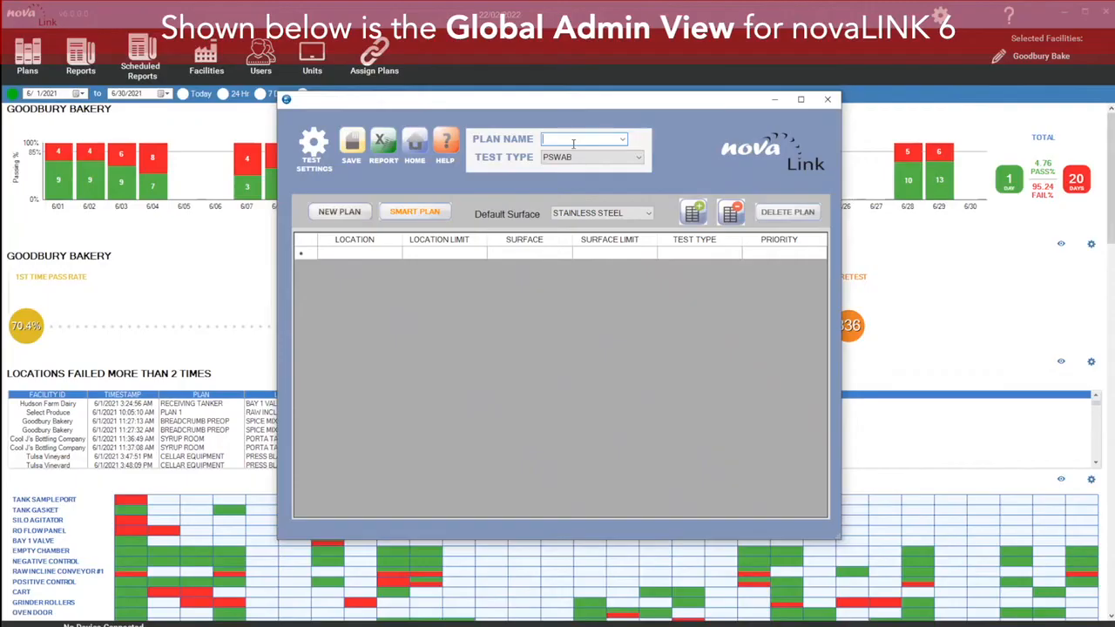
Step: Name the plan Roll Line and set its test type to PSWAB
{"action": "type", "text": "Roll Line"}
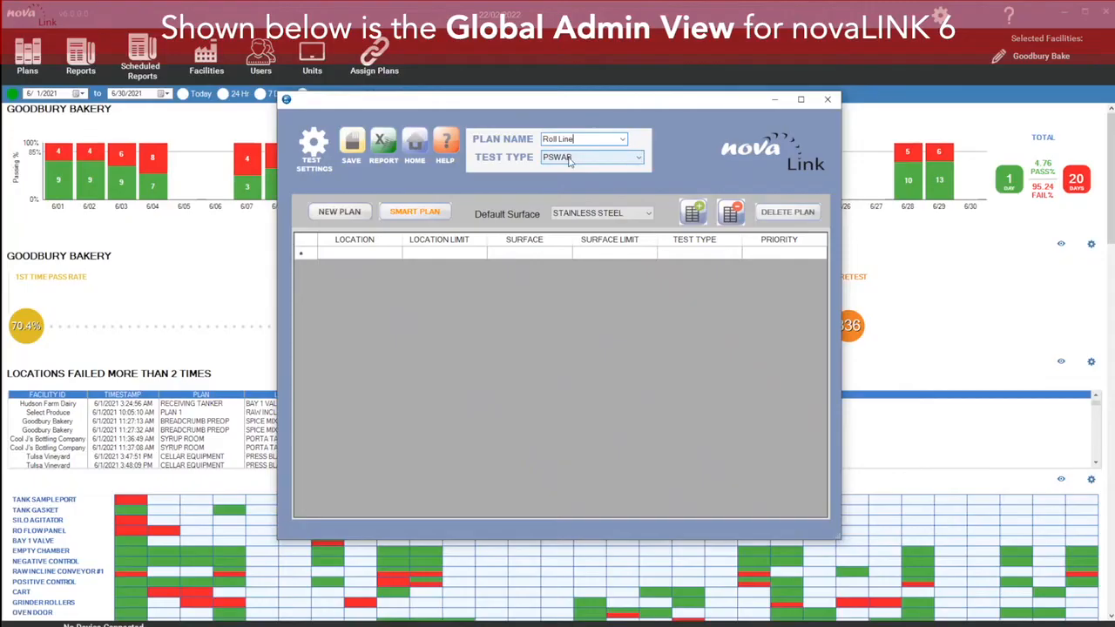
{"action": "left_click", "coordinate": [641, 158]}
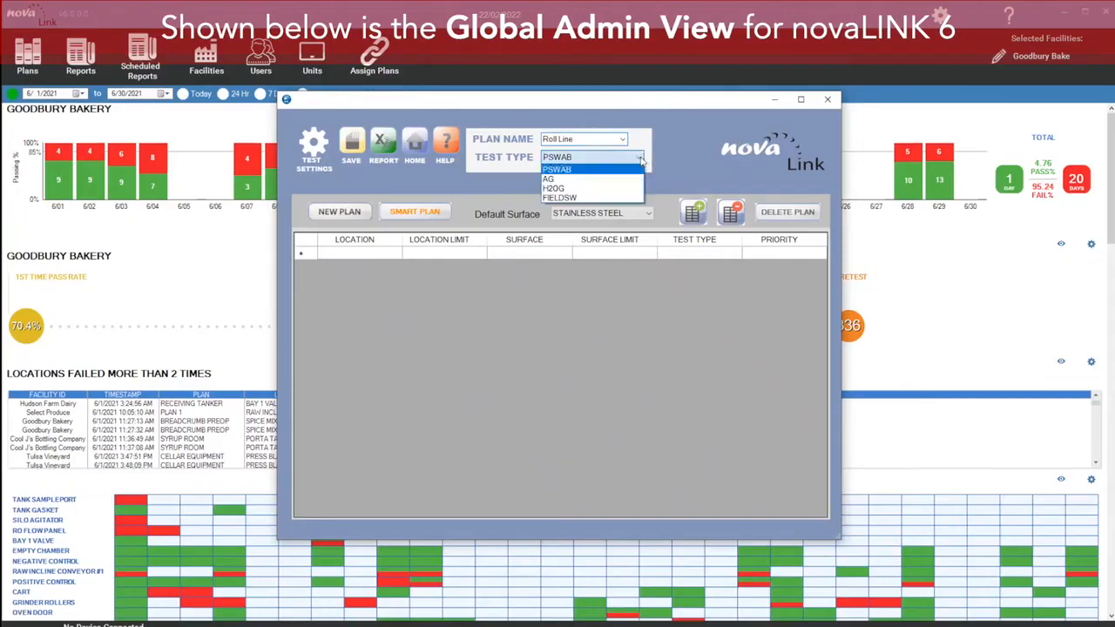
{"action": "left_click", "coordinate": [579, 170]}
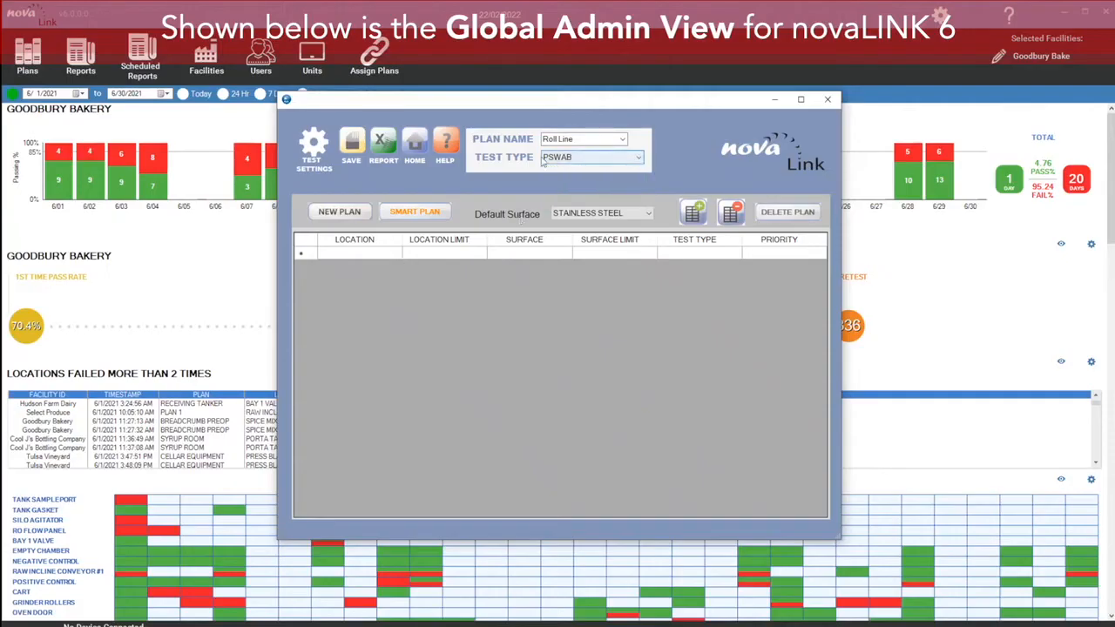
Step: Add a Roll Pan location to the Roll Line plan
{"action": "left_click", "coordinate": [369, 255]}
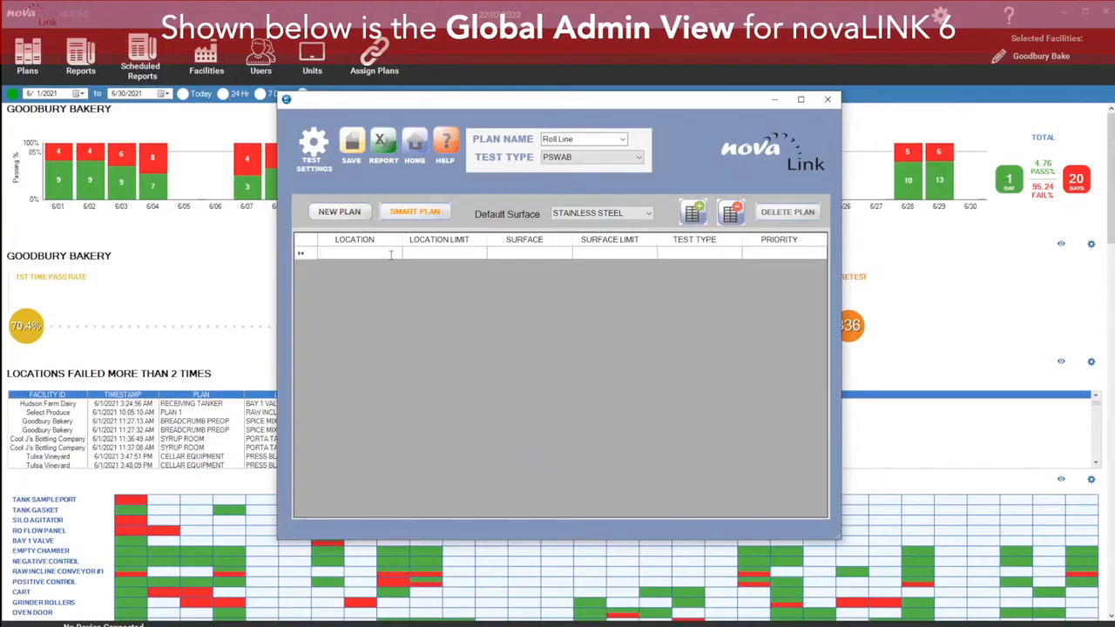
{"action": "type", "text": "Ro"}
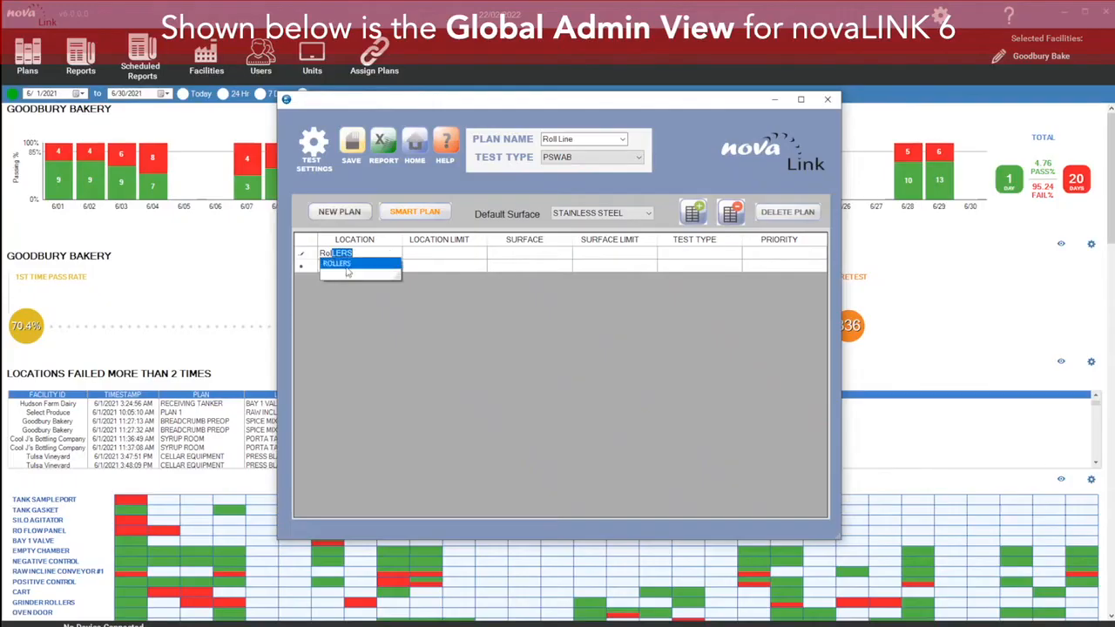
{"action": "key", "text": "BackSpace"}
{"action": "key", "text": "BackSpace"}
{"action": "key", "text": "BackSpace"}
{"action": "type", "text": "oll pan"}
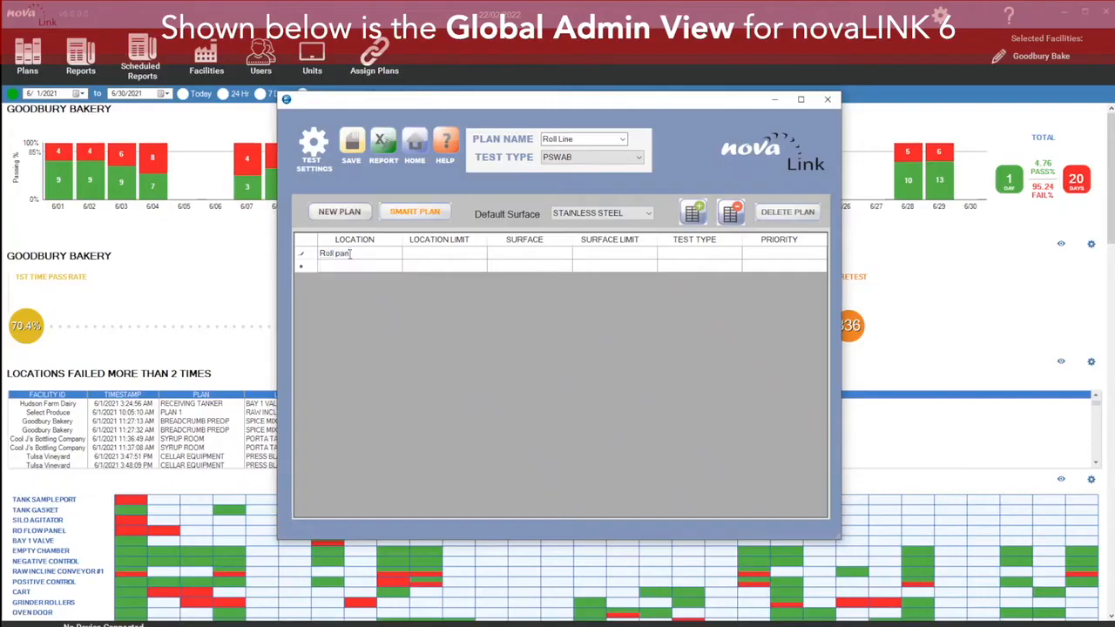
{"action": "key", "text": "Return"}
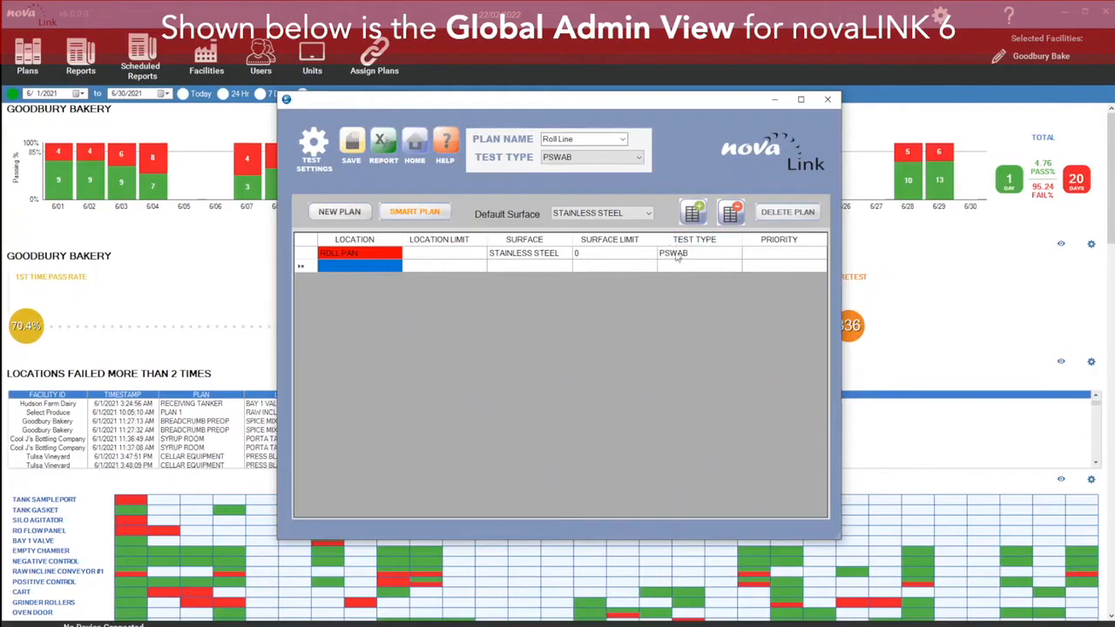
Step: Switch the Roll Pan location's test type to AG, then back to PSWAB
{"action": "left_click", "coordinate": [724, 259]}
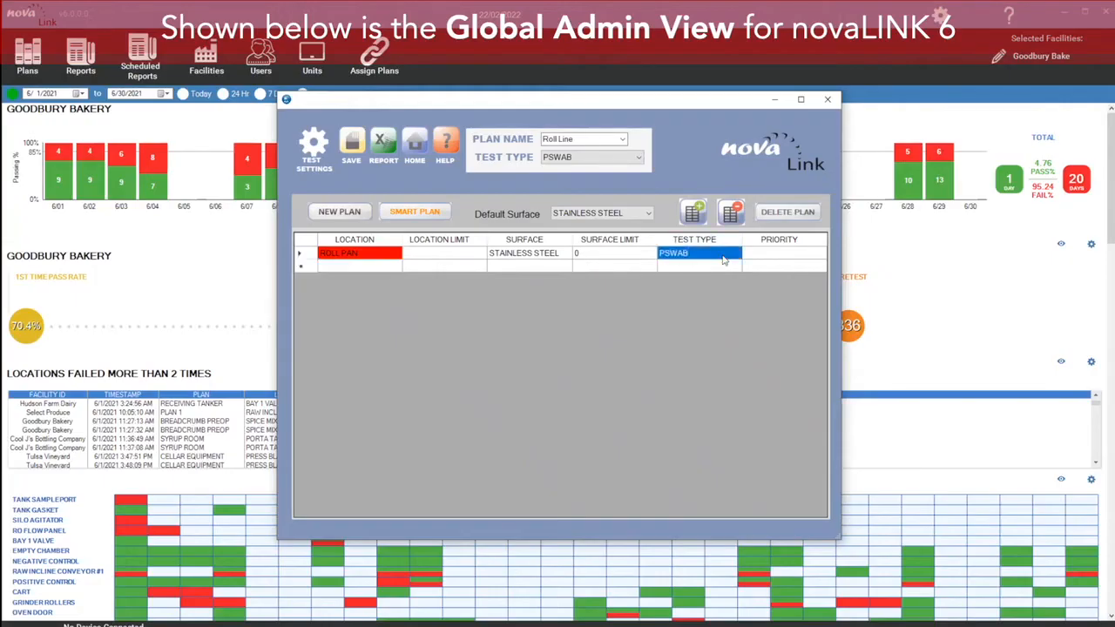
{"action": "right_click", "coordinate": [736, 254]}
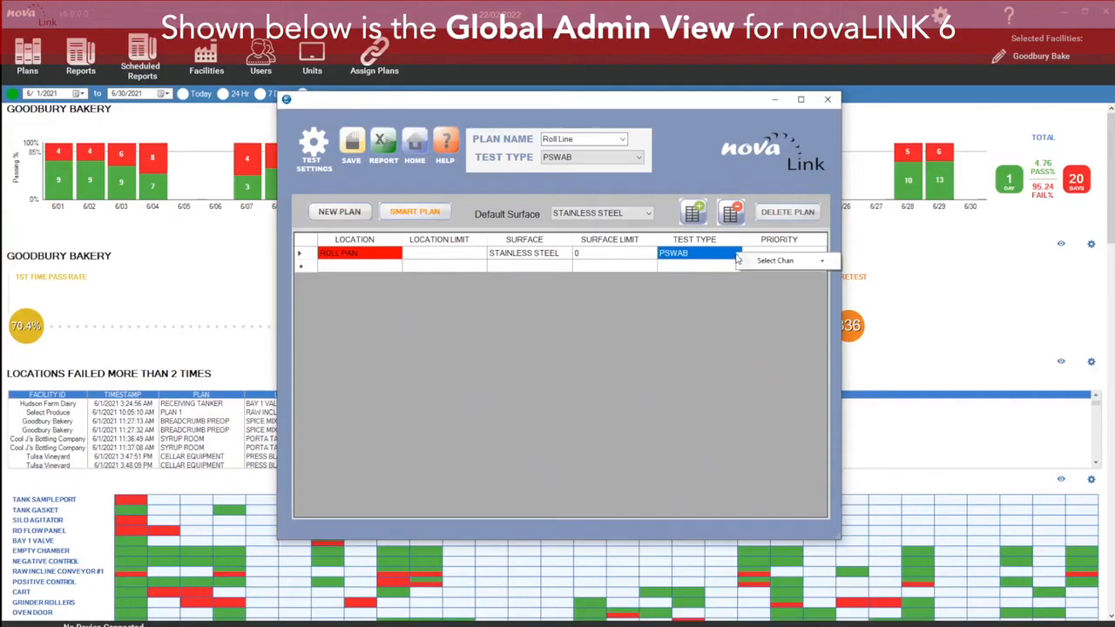
{"action": "left_click", "coordinate": [823, 262]}
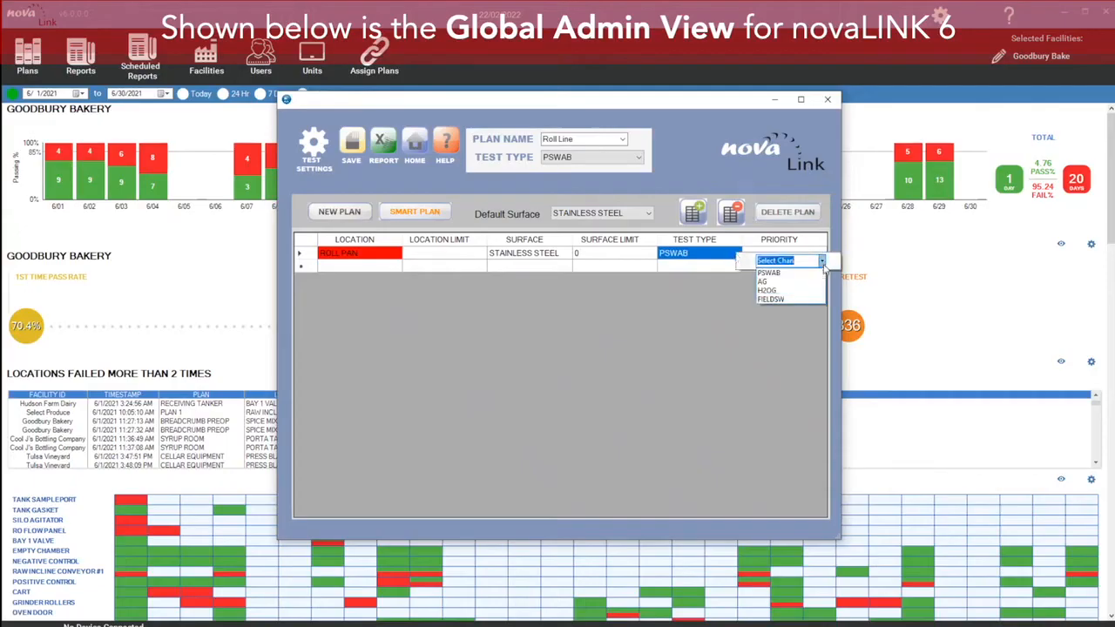
{"action": "left_click", "coordinate": [804, 279]}
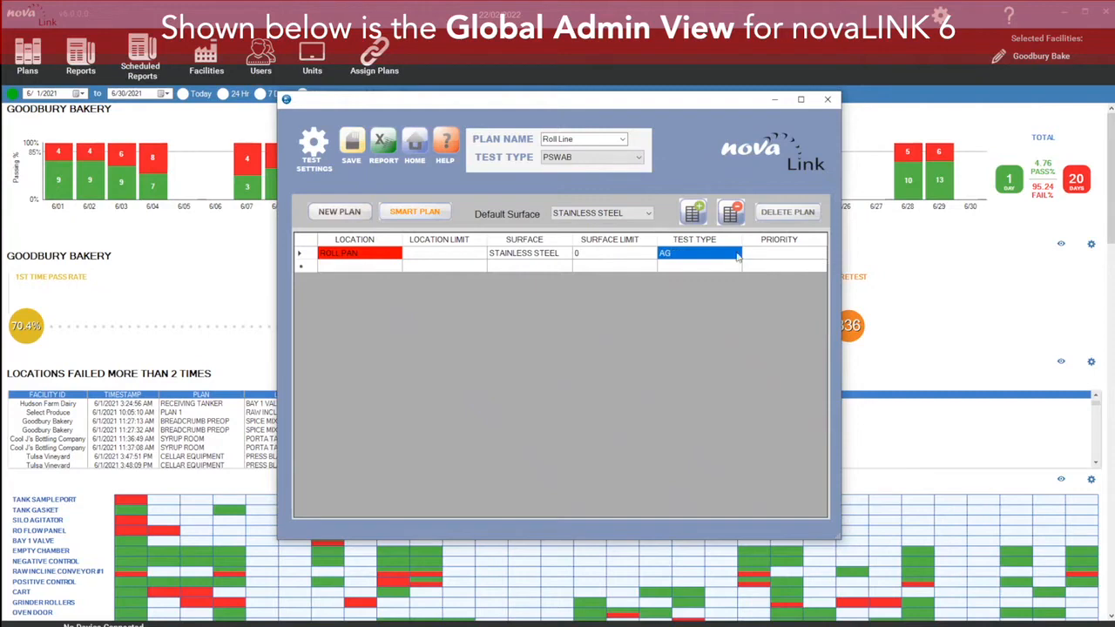
{"action": "left_click", "coordinate": [738, 254]}
{"action": "left_click", "coordinate": [822, 264]}
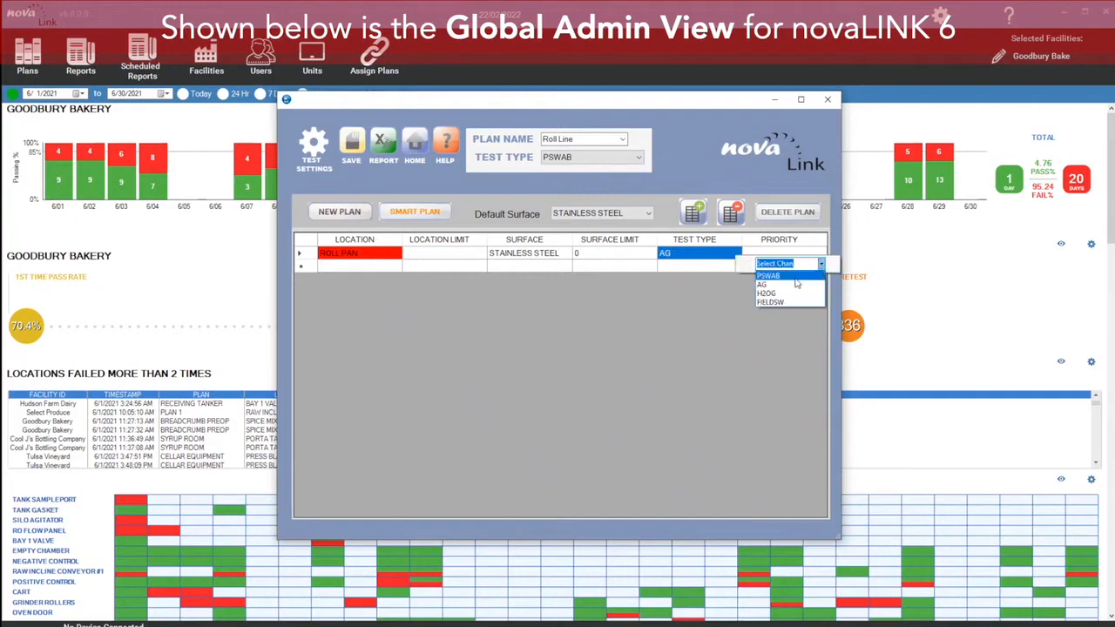
{"action": "left_click", "coordinate": [791, 274]}
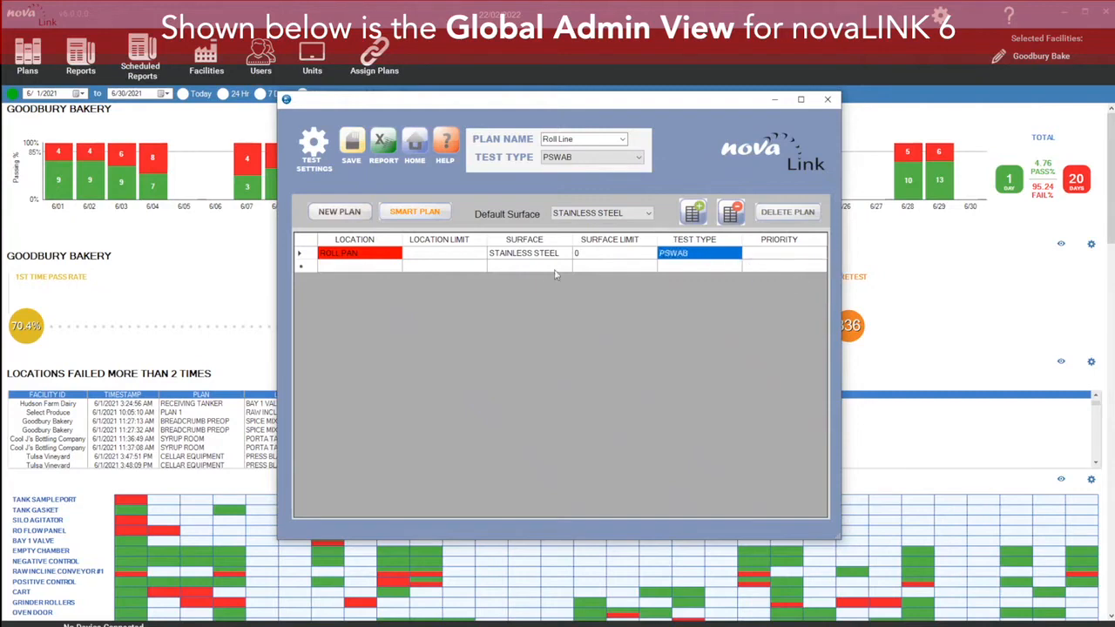
Step: Add a Drain location below Roll Pan
{"action": "left_click", "coordinate": [433, 259]}
{"action": "left_click", "coordinate": [440, 255]}
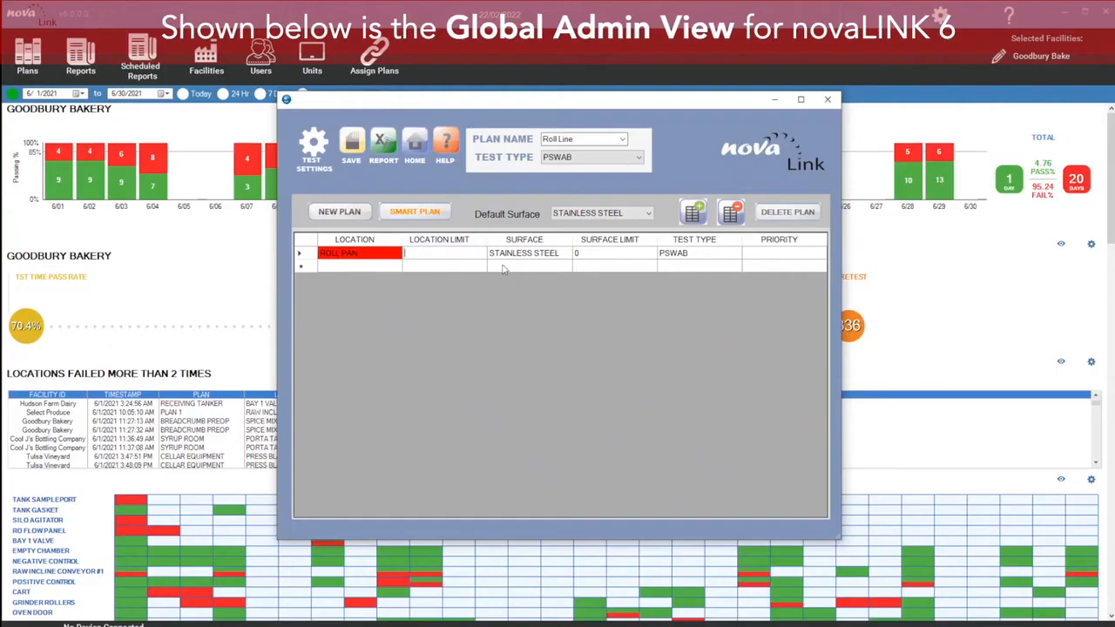
{"action": "left_click", "coordinate": [382, 266]}
{"action": "left_click", "coordinate": [383, 266]}
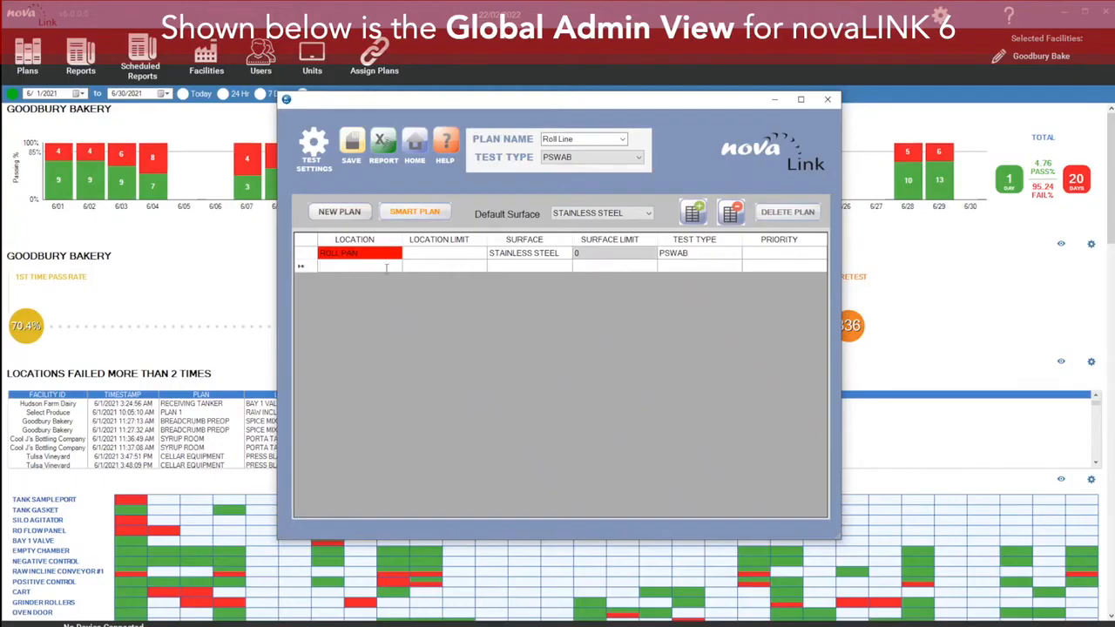
{"action": "type", "text": "drain"}
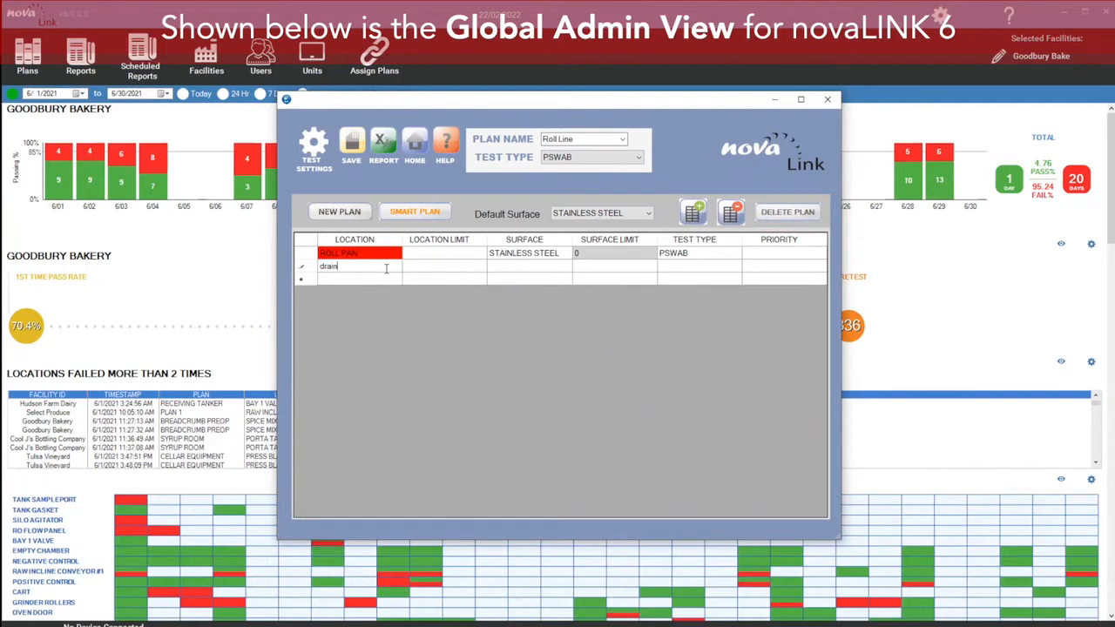
{"action": "key", "text": "Return"}
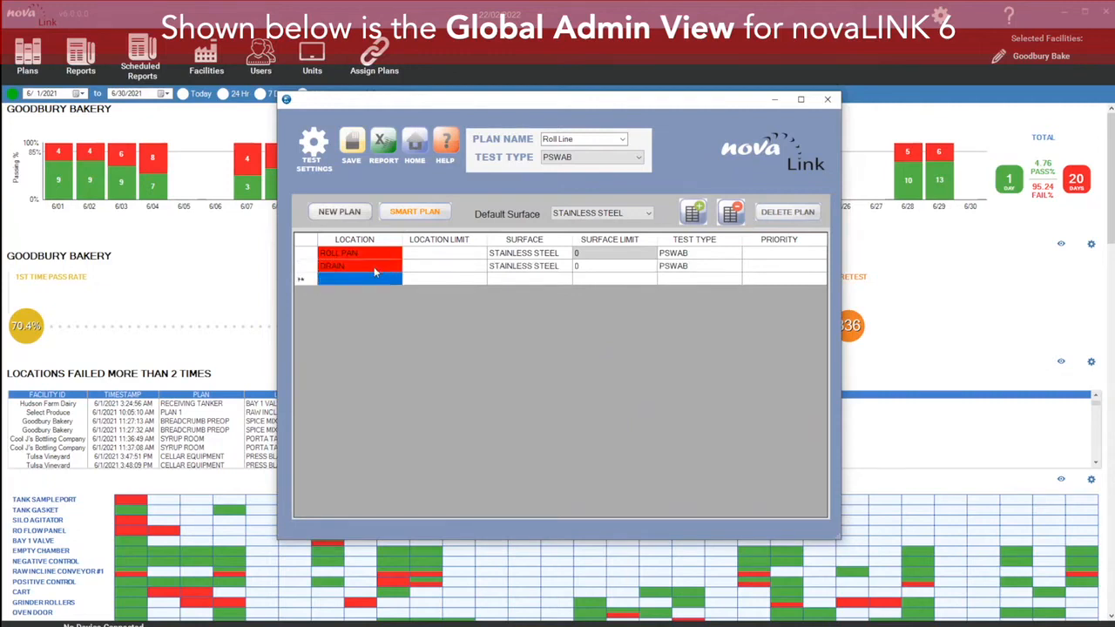
Step: Set the Drain location limit to 10000 and the Roll Pan surface to Silicone
{"action": "left_click", "coordinate": [444, 267]}
{"action": "type", "text": "10000"}
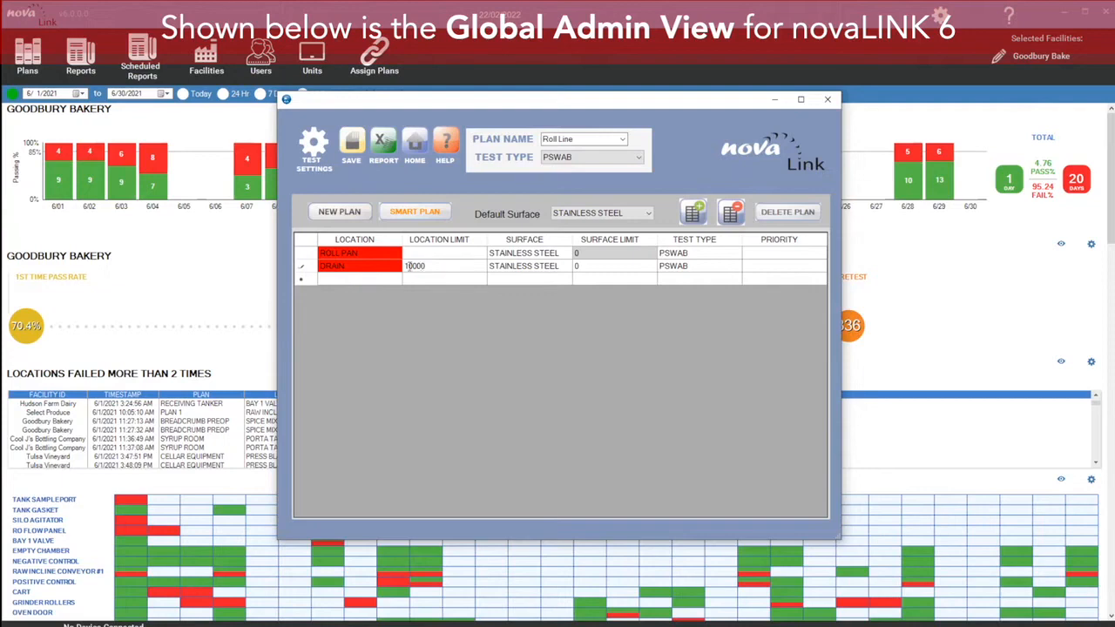
{"action": "left_click", "coordinate": [525, 252]}
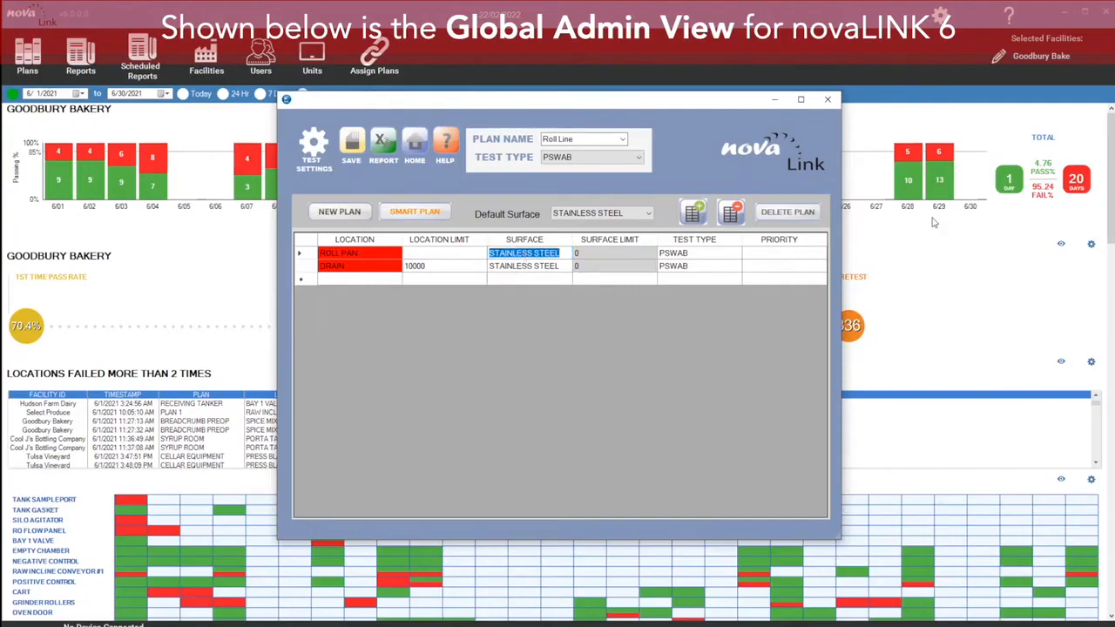
{"action": "type", "text": "Silicone"}
{"action": "key", "text": "Return"}
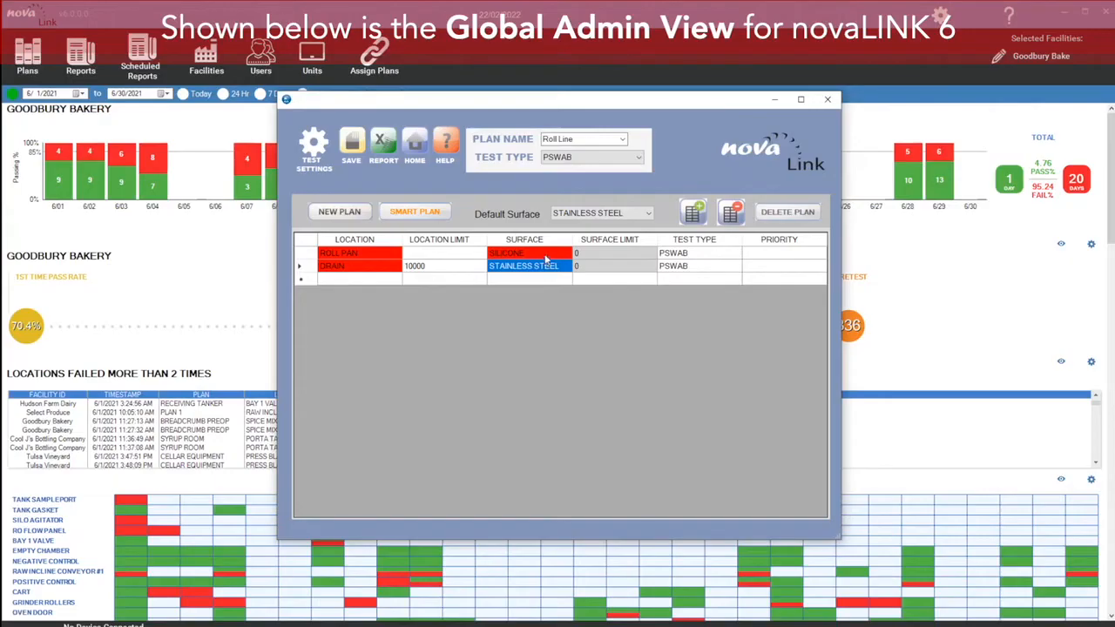
Step: Add all of the plan's locations to the database
{"action": "left_click", "coordinate": [389, 266]}
{"action": "right_click", "coordinate": [389, 265]}
{"action": "left_click", "coordinate": [418, 300]}
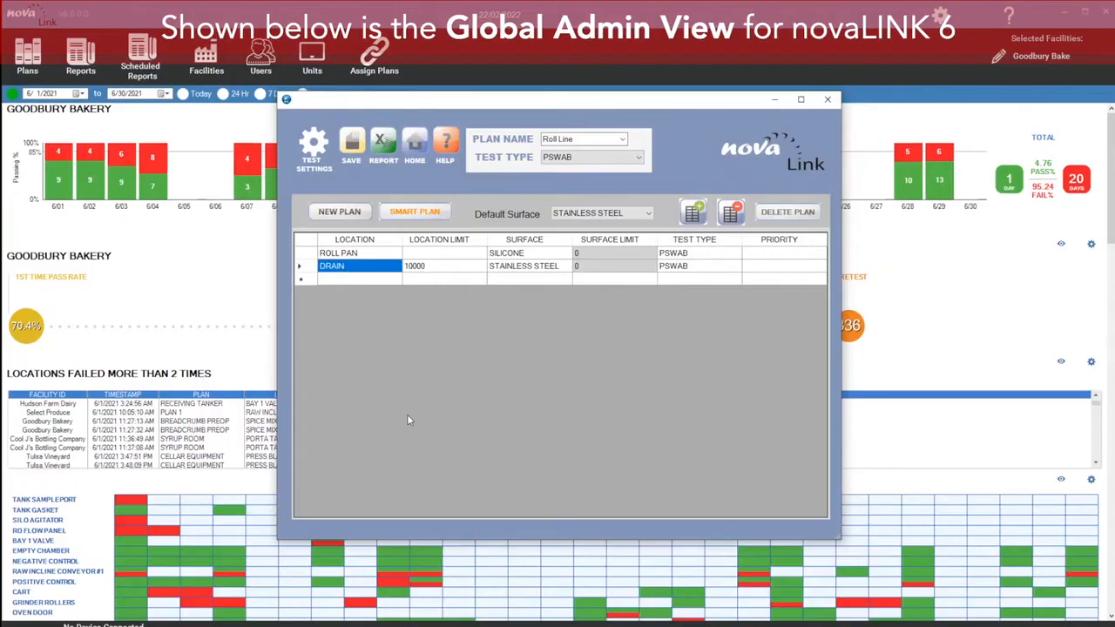
Step: Open the Crumb Preop plan and export it as an Excel report, enabling its content
{"action": "left_click", "coordinate": [624, 139]}
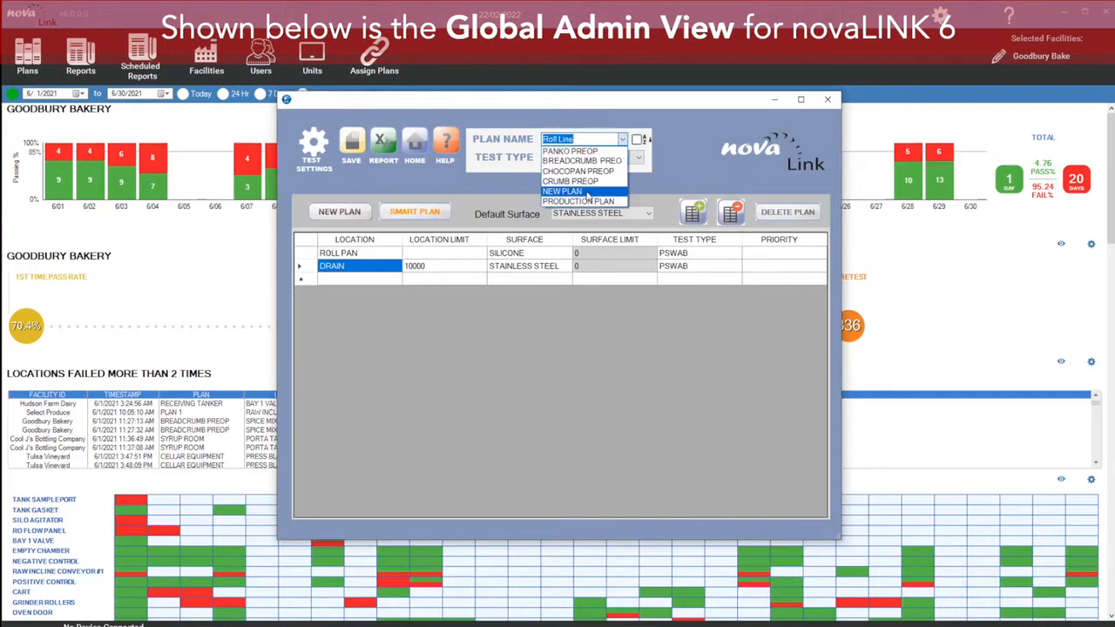
{"action": "left_click", "coordinate": [584, 181]}
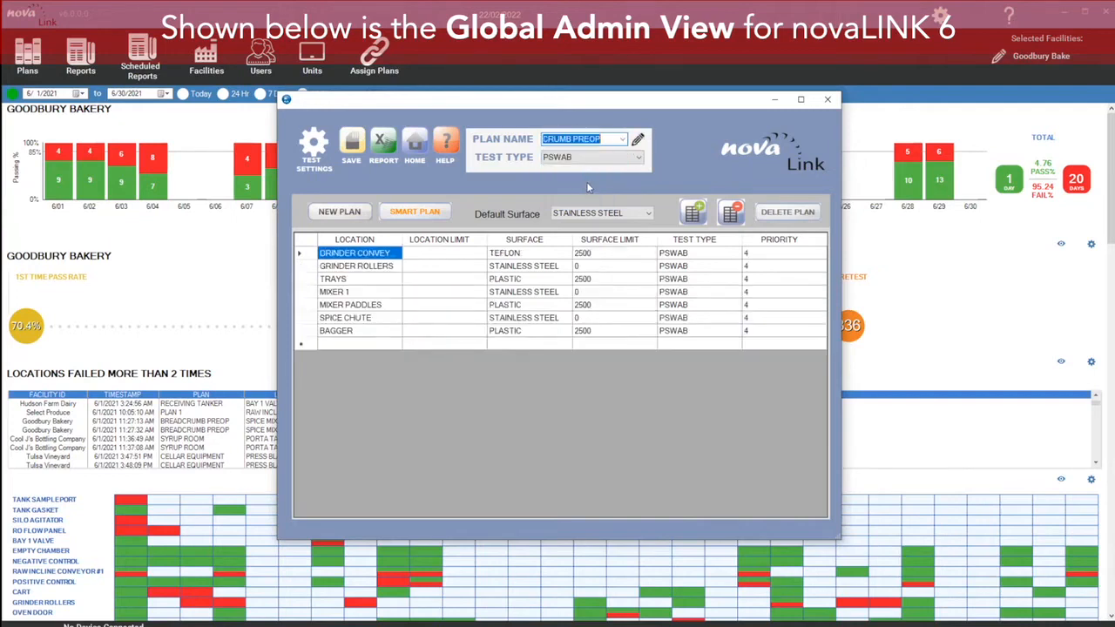
{"action": "left_click", "coordinate": [397, 207]}
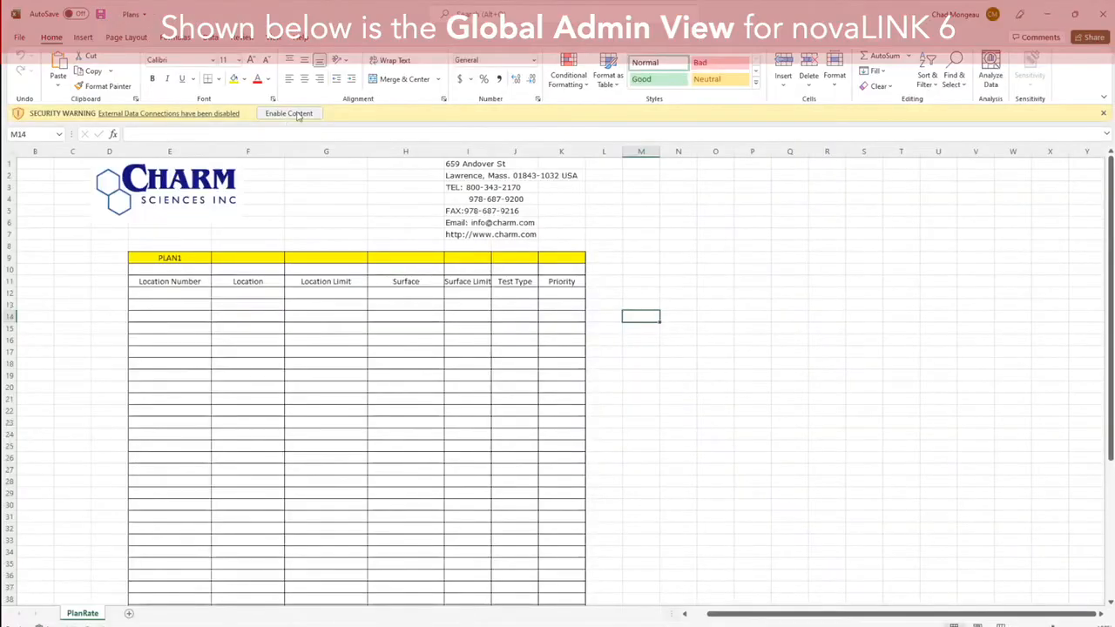
{"action": "left_click", "coordinate": [286, 115]}
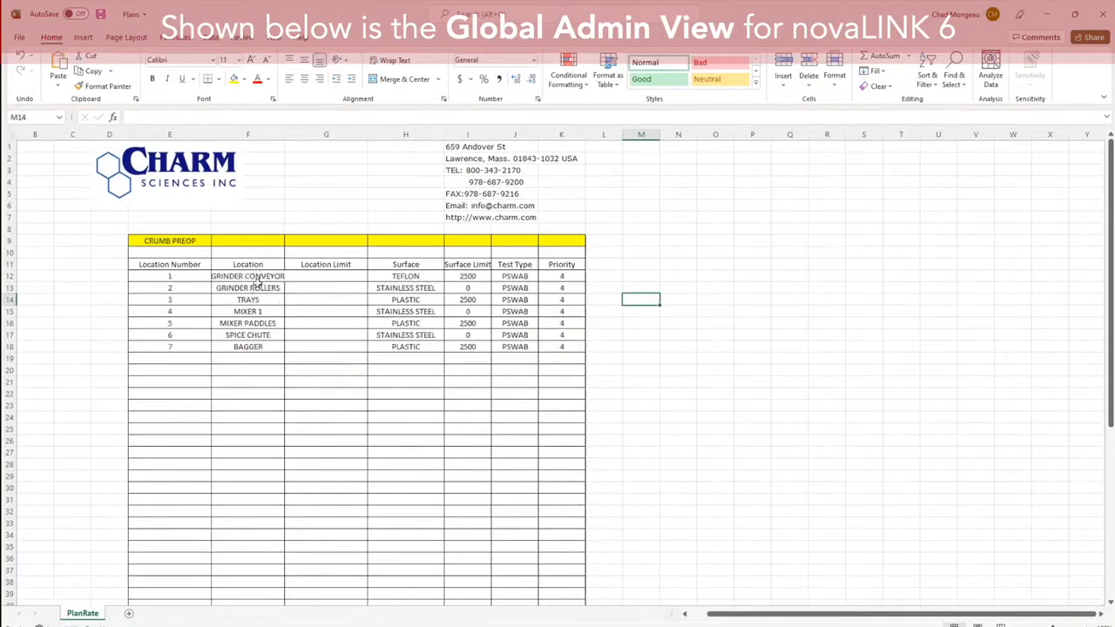
Step: Copy the Crumb Preop location names from the spreadsheet and close Excel
{"action": "left_click_drag", "start_coordinate": [260, 276], "coordinate": [257, 343]}
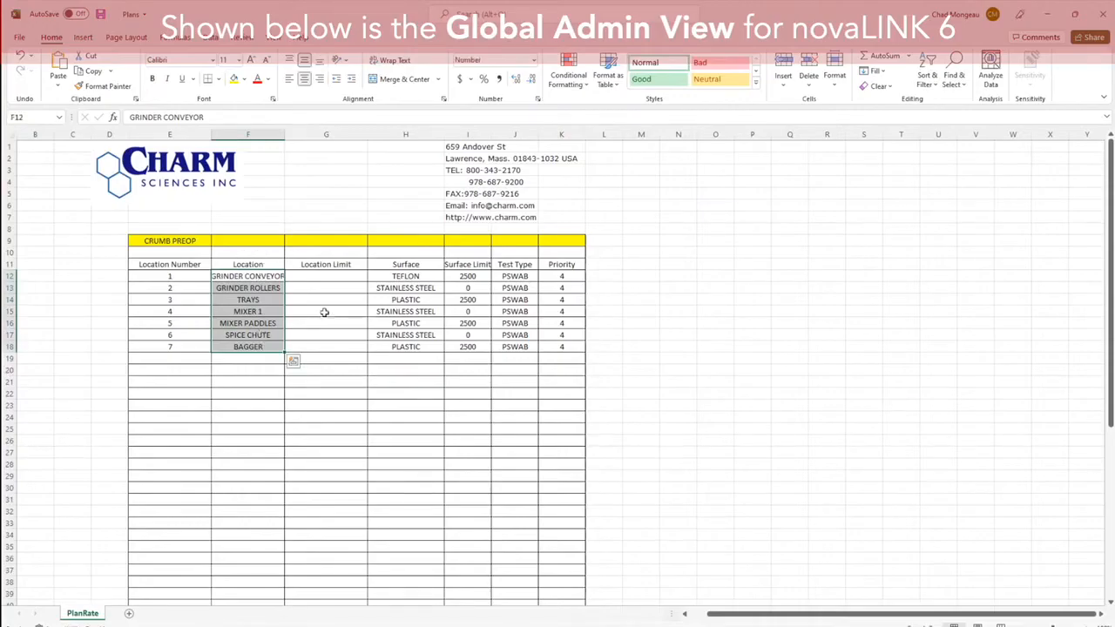
{"action": "key", "text": "ctrl+c"}
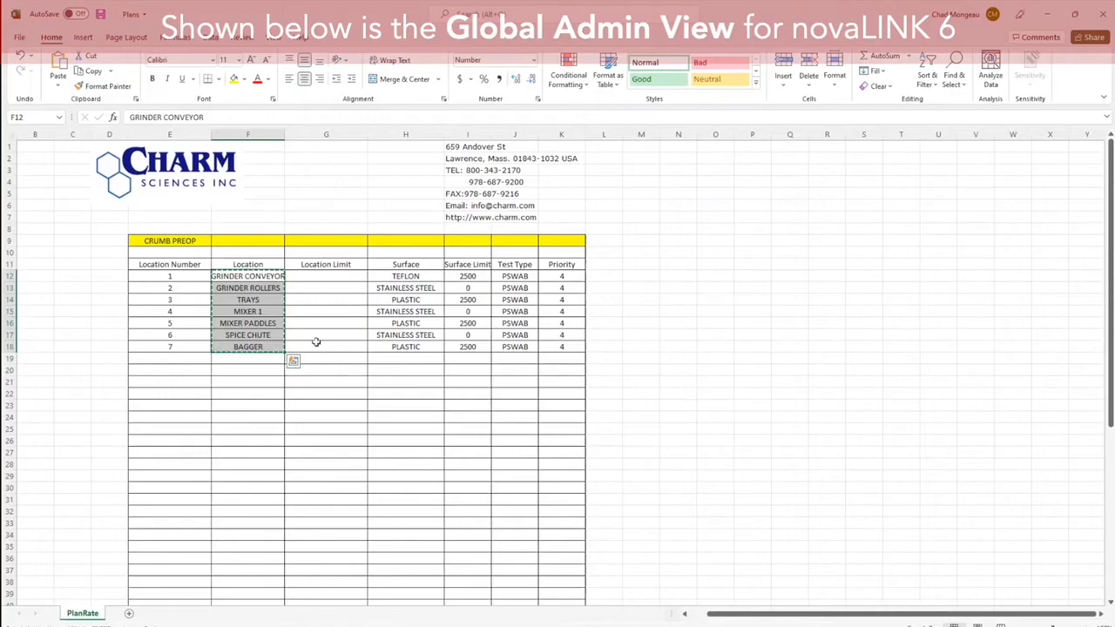
{"action": "left_click", "coordinate": [1050, 12]}
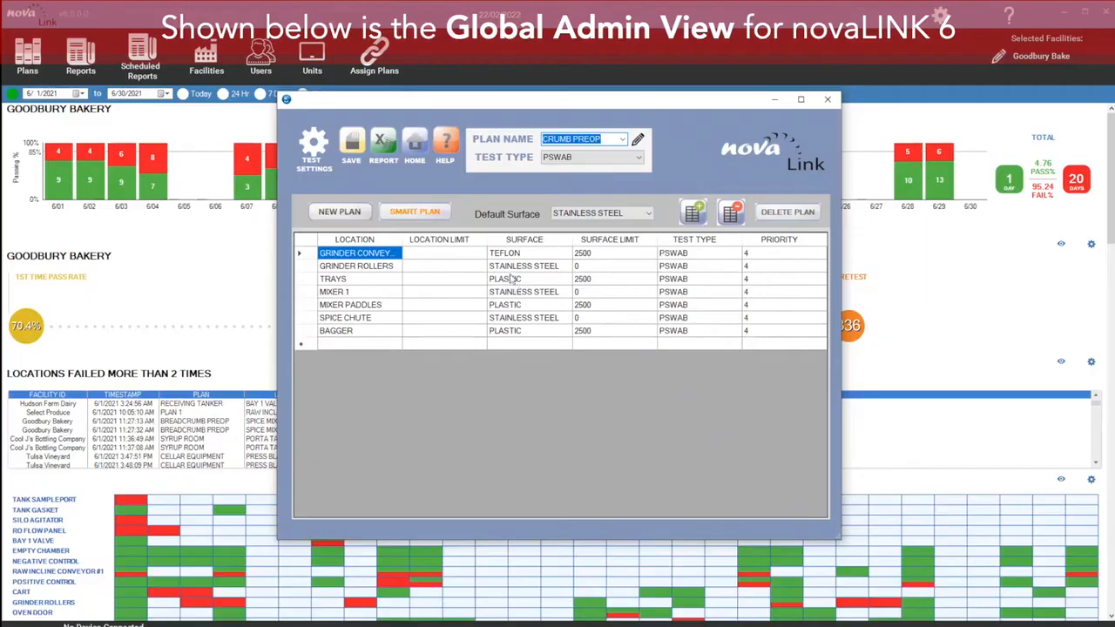
Step: Start a new plan named bread line and add a Bread Former location
{"action": "left_click", "coordinate": [622, 139]}
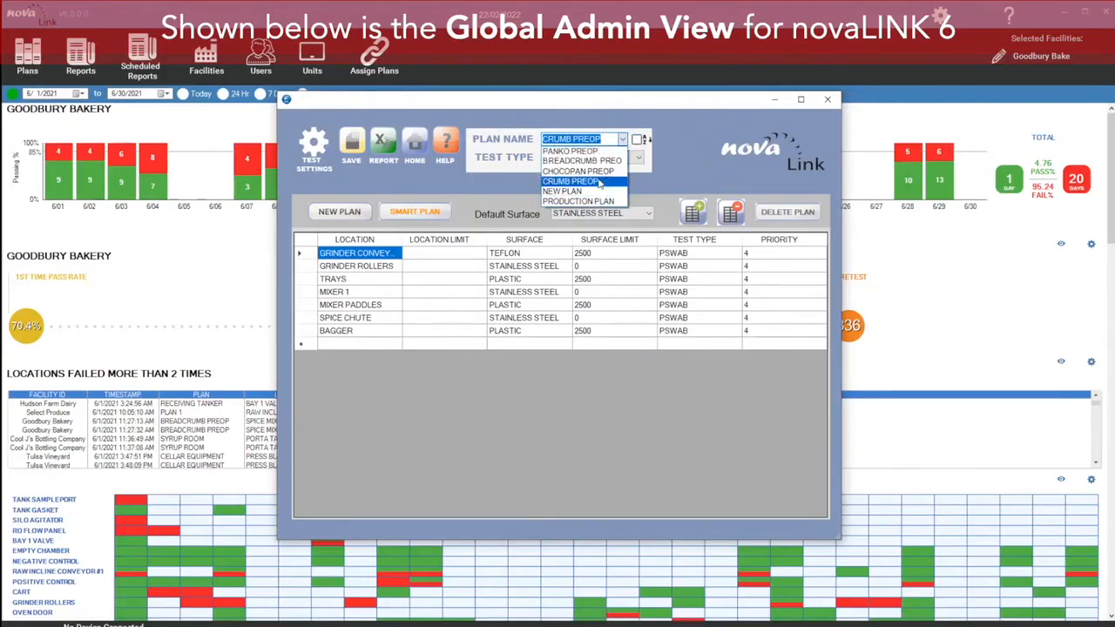
{"action": "left_click", "coordinate": [351, 214]}
{"action": "left_click", "coordinate": [354, 213]}
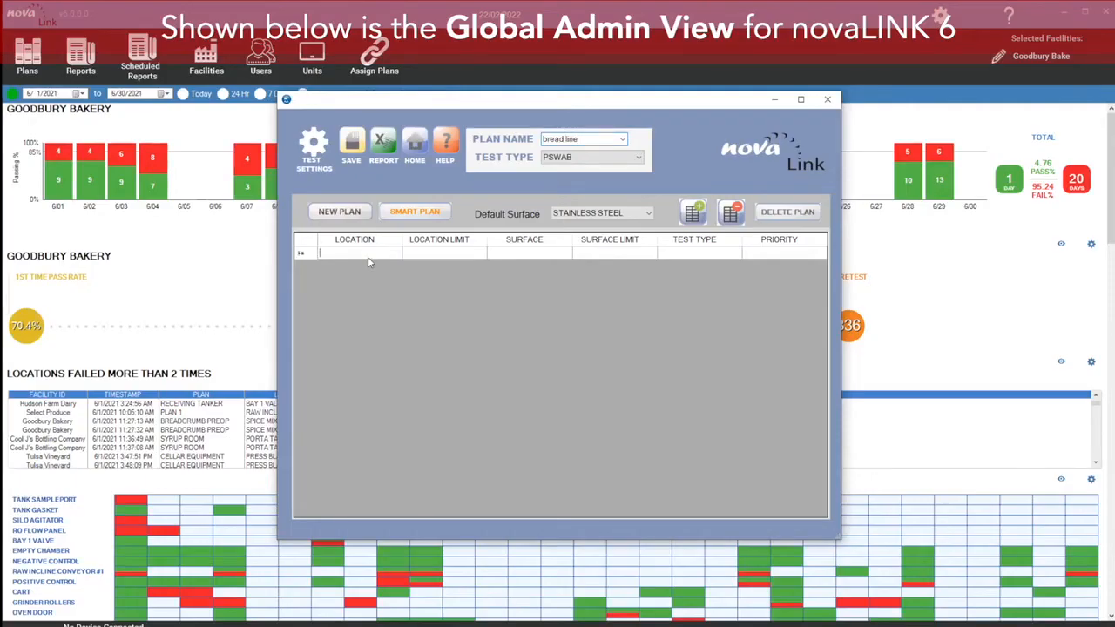
{"action": "type", "text": "bread former"}
{"action": "key", "text": "Return"}
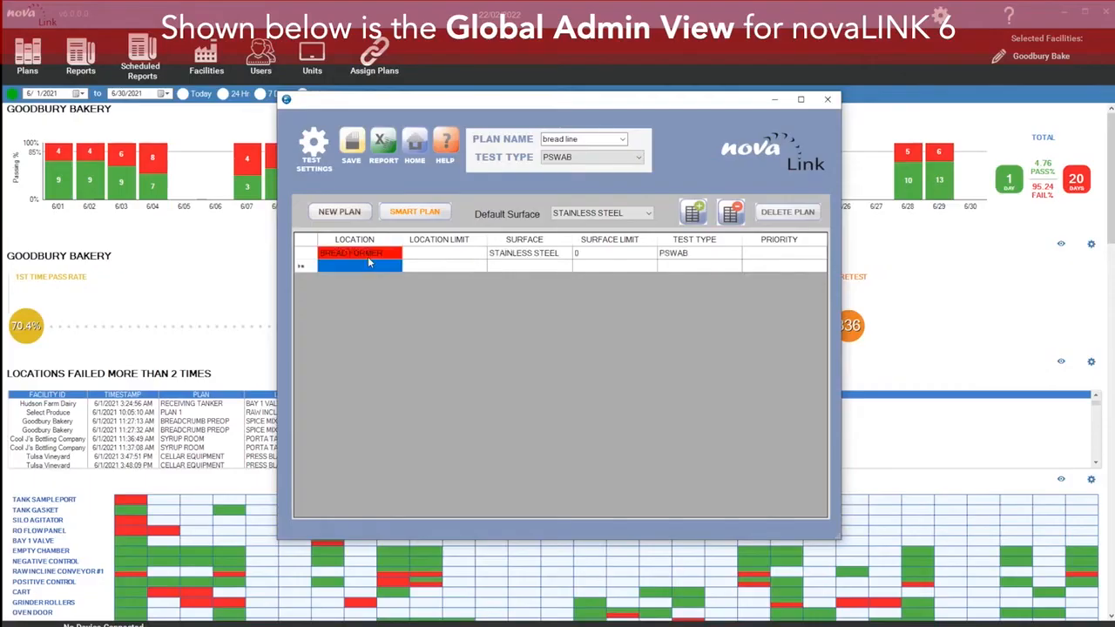
{"action": "type", "text": "bread bagger"}
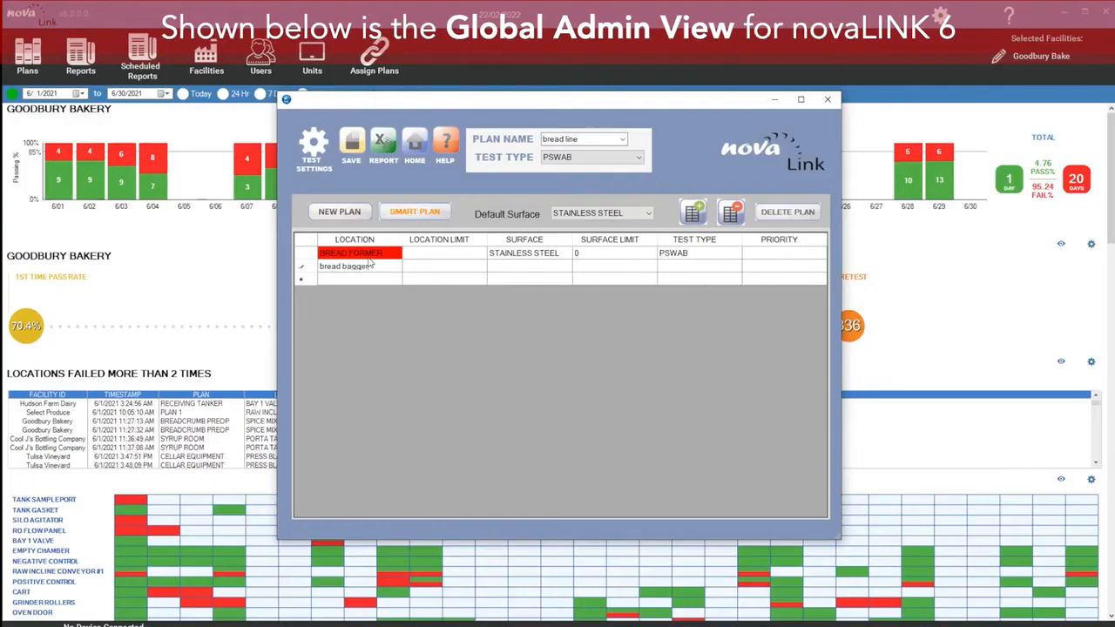
Step: Add Bread Bagger and Conveyor locations to the bread line plan
{"action": "key", "text": "Return"}
{"action": "type", "text": "conveyor"}
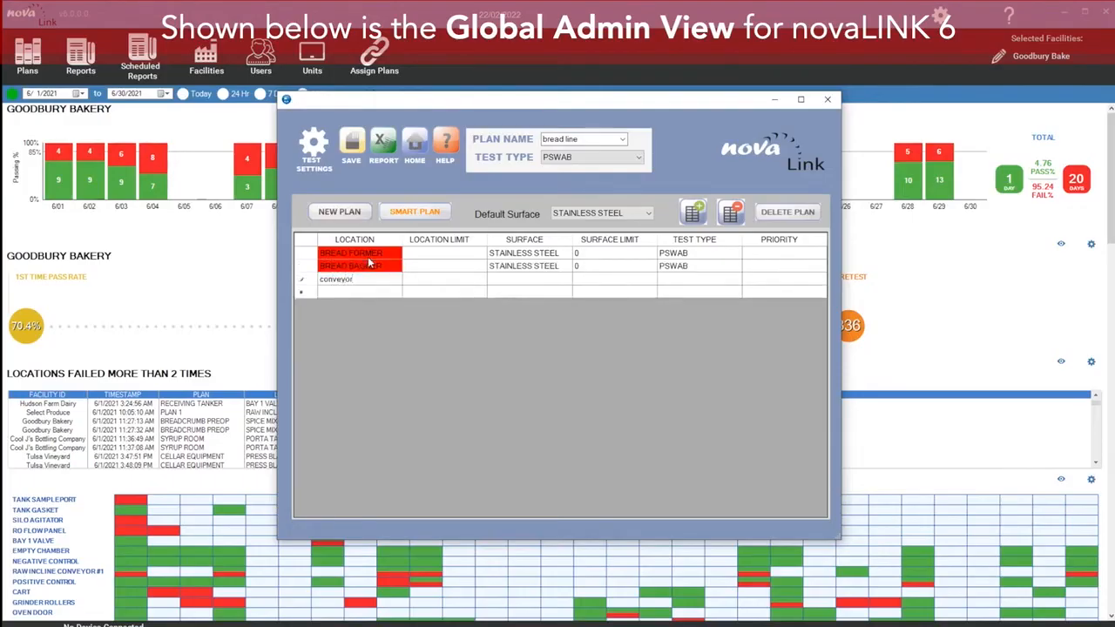
{"action": "key", "text": "Return"}
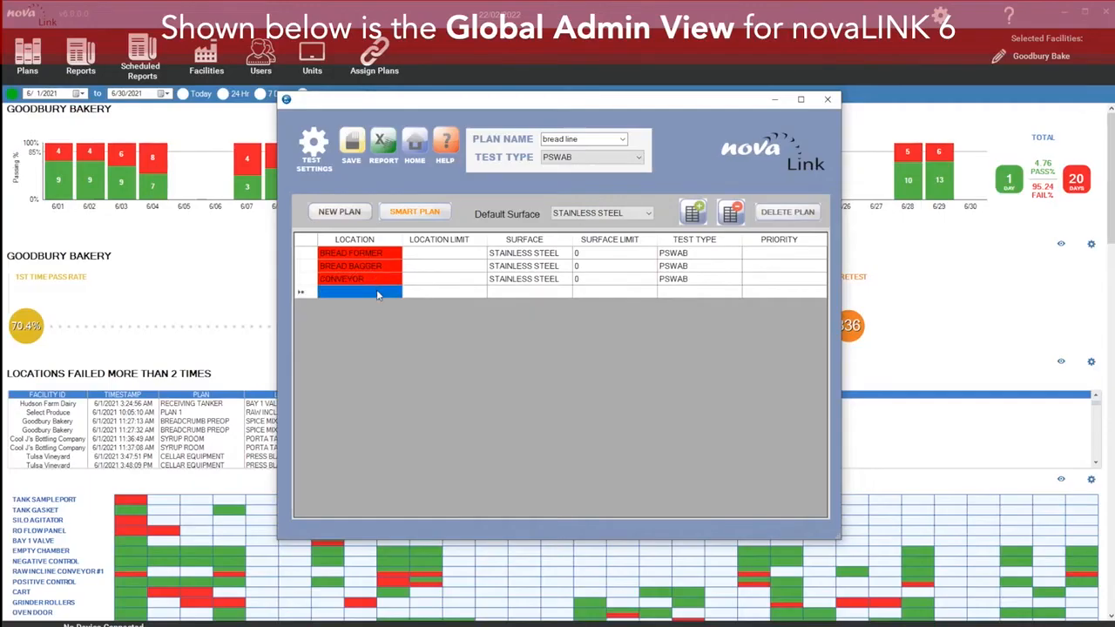
Step: Sort the locations by name and paste the copied Crumb Preop locations into the bread line plan
{"action": "left_click", "coordinate": [376, 294]}
{"action": "left_click", "coordinate": [356, 239]}
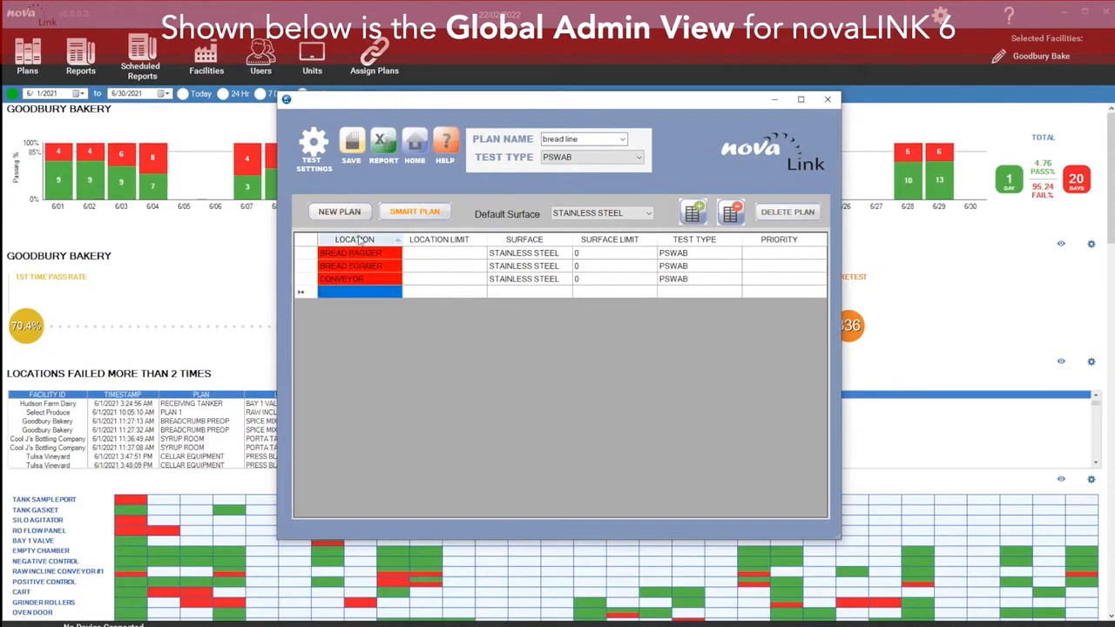
{"action": "right_click", "coordinate": [355, 296]}
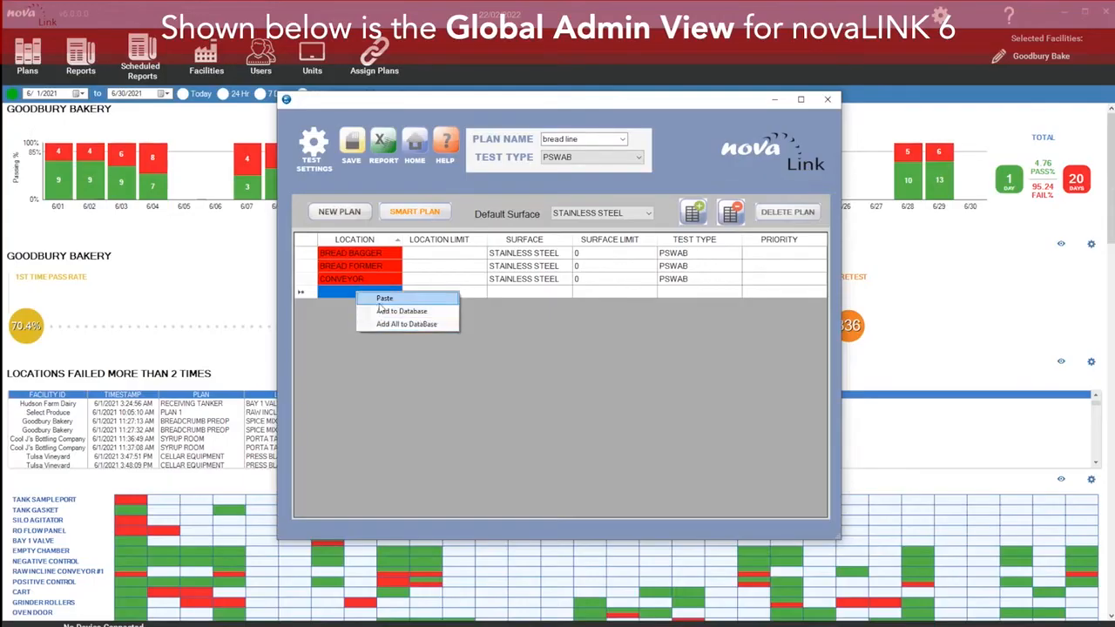
{"action": "left_click", "coordinate": [378, 299]}
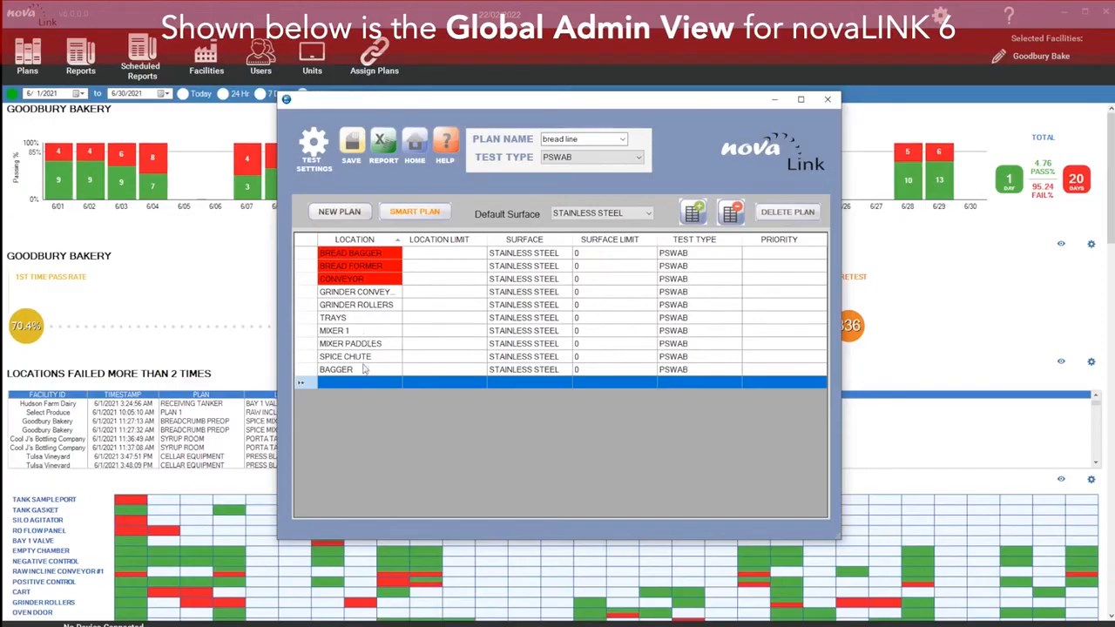
Step: Add all of the bread line plan's locations to the database
{"action": "right_click", "coordinate": [373, 281]}
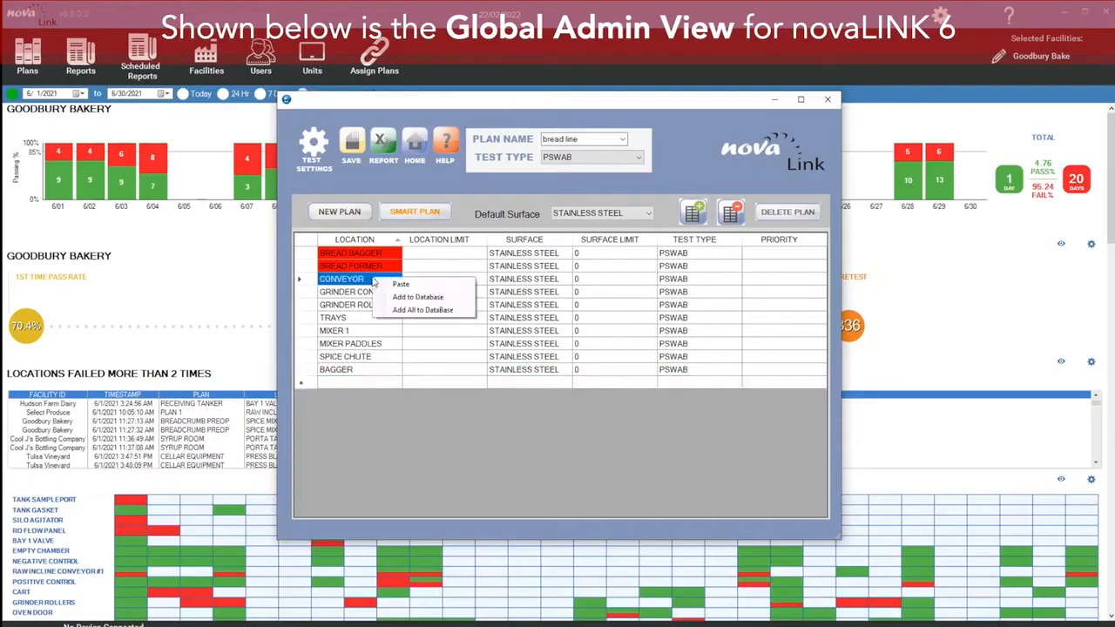
{"action": "left_click", "coordinate": [399, 311]}
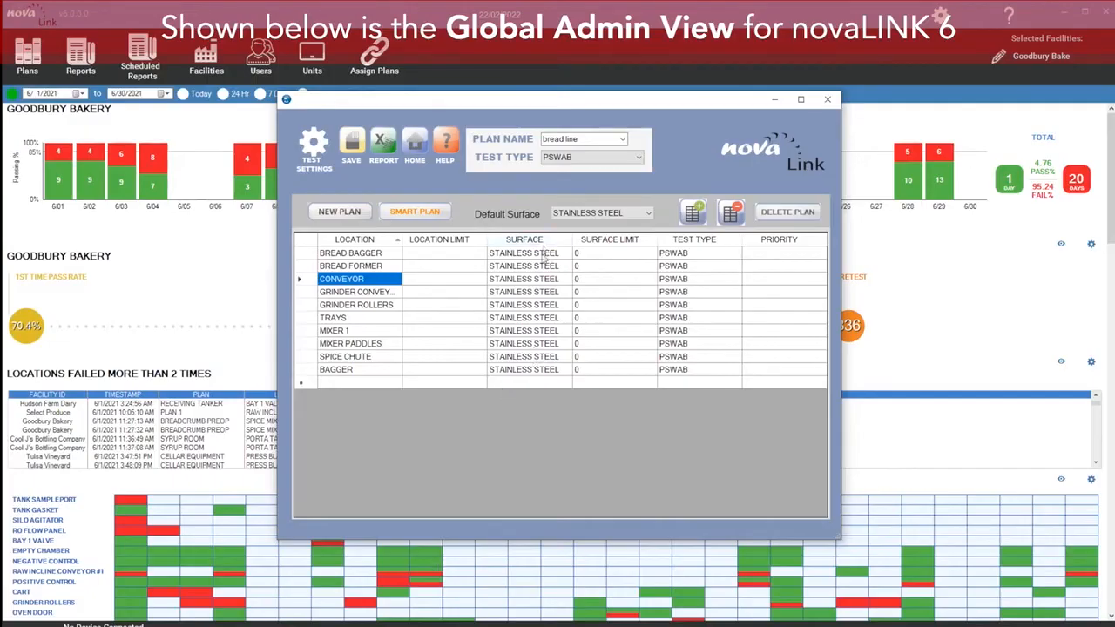
Step: Set the Mixer Paddles location's surface to Plastic
{"action": "left_click", "coordinate": [529, 346]}
{"action": "left_click", "coordinate": [528, 346]}
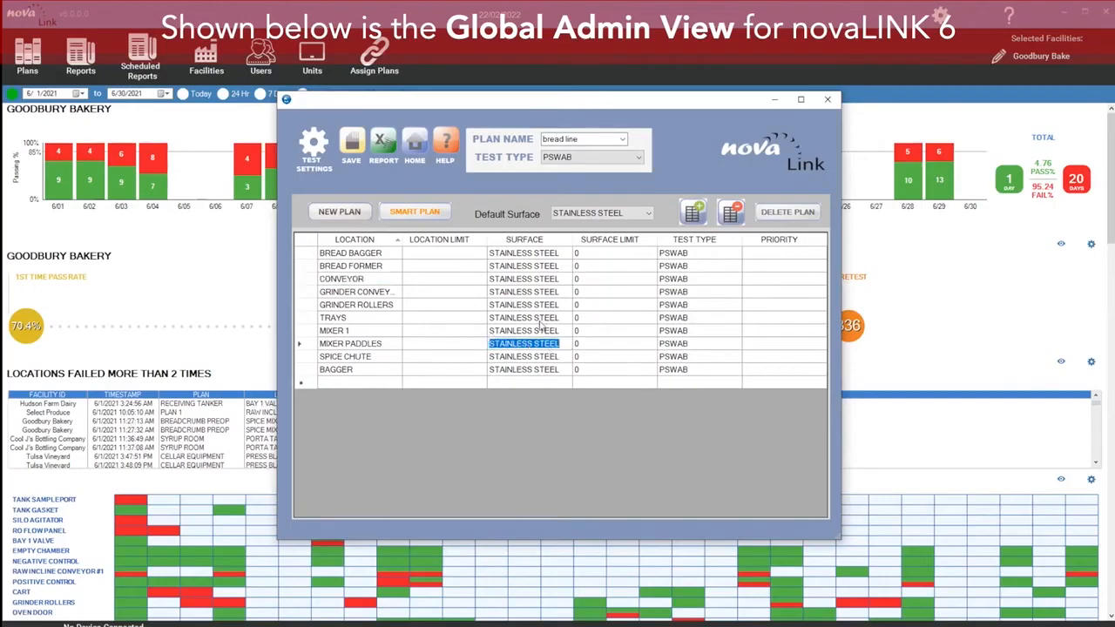
{"action": "type", "text": "PLASTIC"}
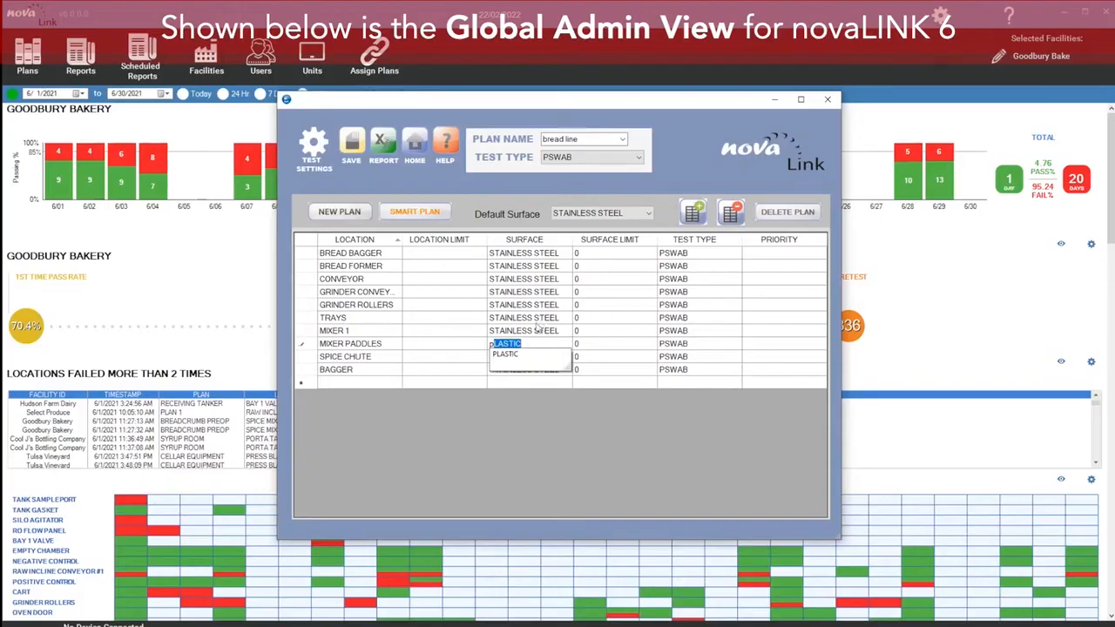
{"action": "left_click", "coordinate": [519, 358]}
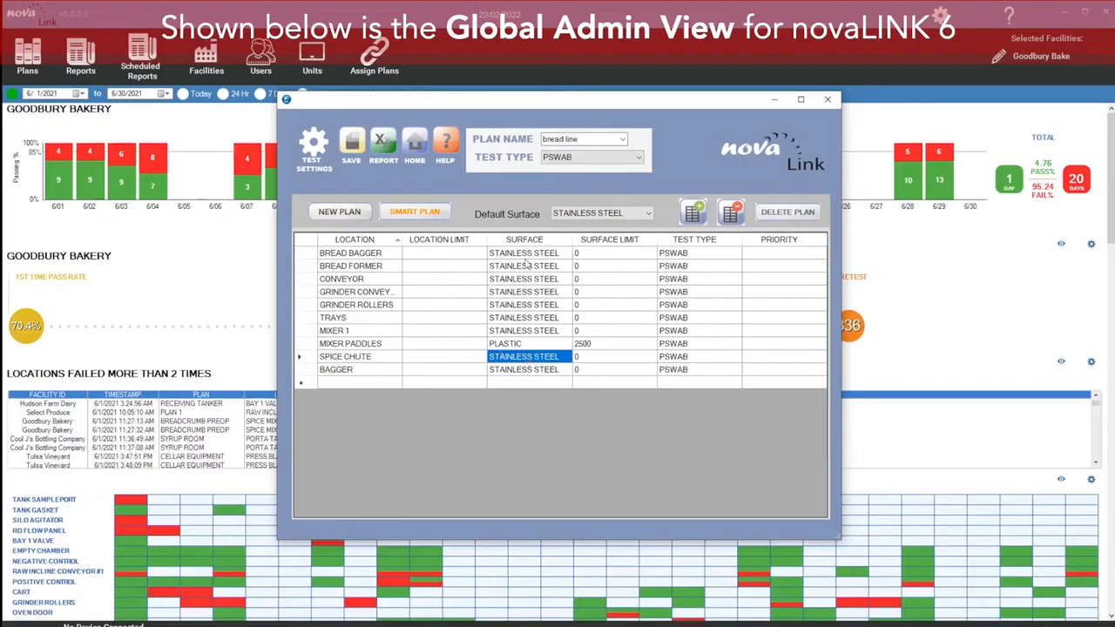
Step: Set the Bread Former surface to Silicone and sort the locations by surface
{"action": "left_click", "coordinate": [528, 264]}
{"action": "type", "text": "siLICONE"}
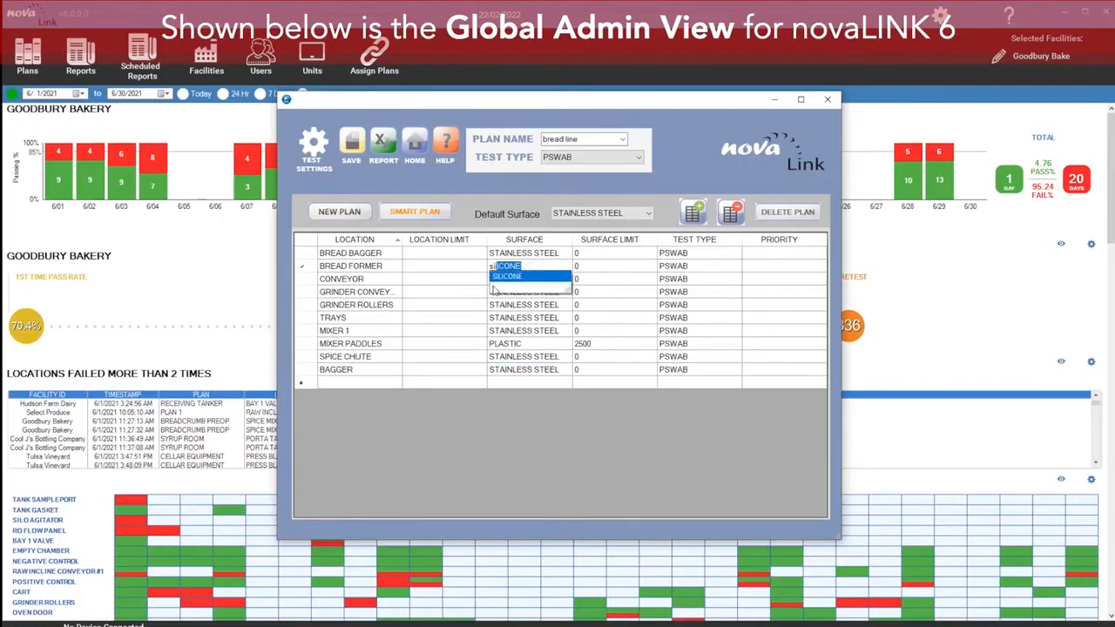
{"action": "left_click_drag", "start_coordinate": [546, 263], "coordinate": [493, 267]}
{"action": "right_click", "coordinate": [480, 260]}
{"action": "left_click", "coordinate": [525, 243]}
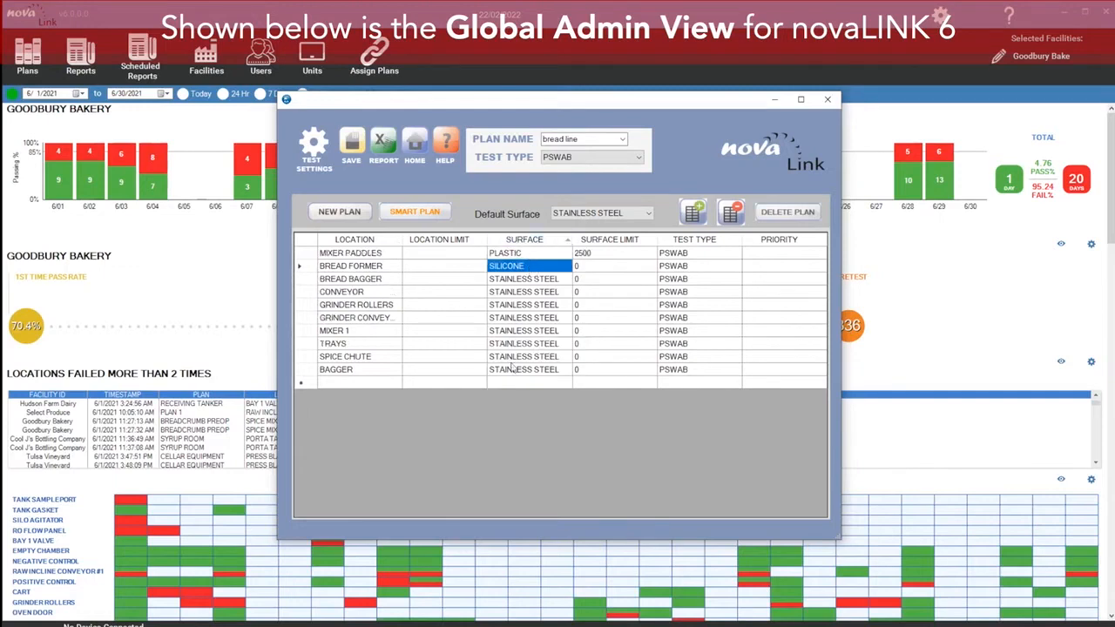
{"action": "left_click", "coordinate": [525, 253]}
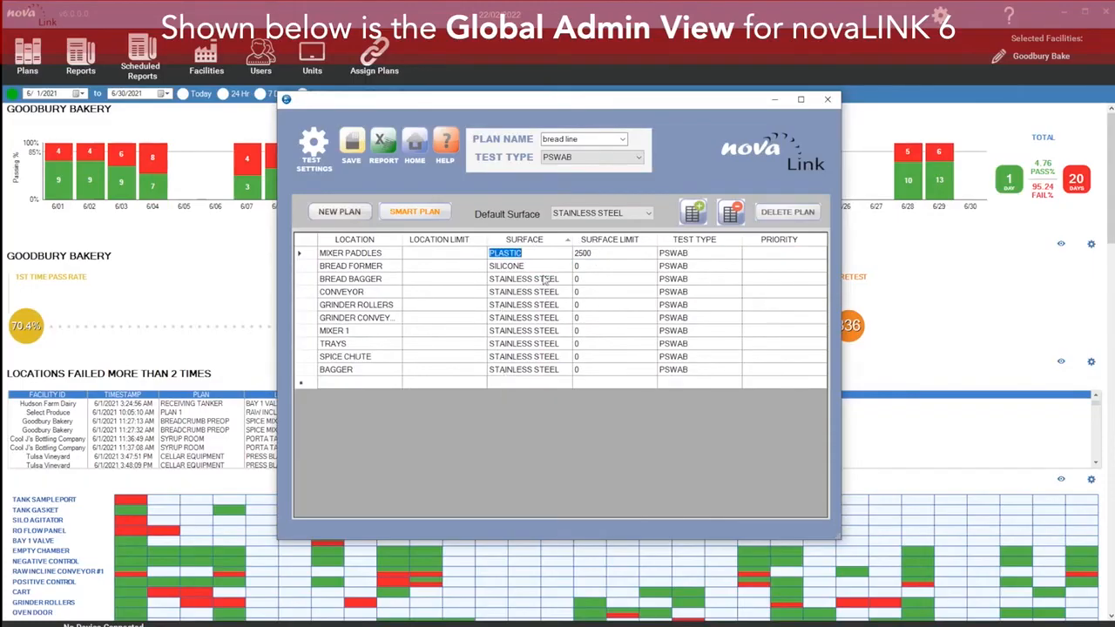
Step: In Test Settings, set the Stainless Steel surface limit to 1000 and save
{"action": "left_click", "coordinate": [315, 142]}
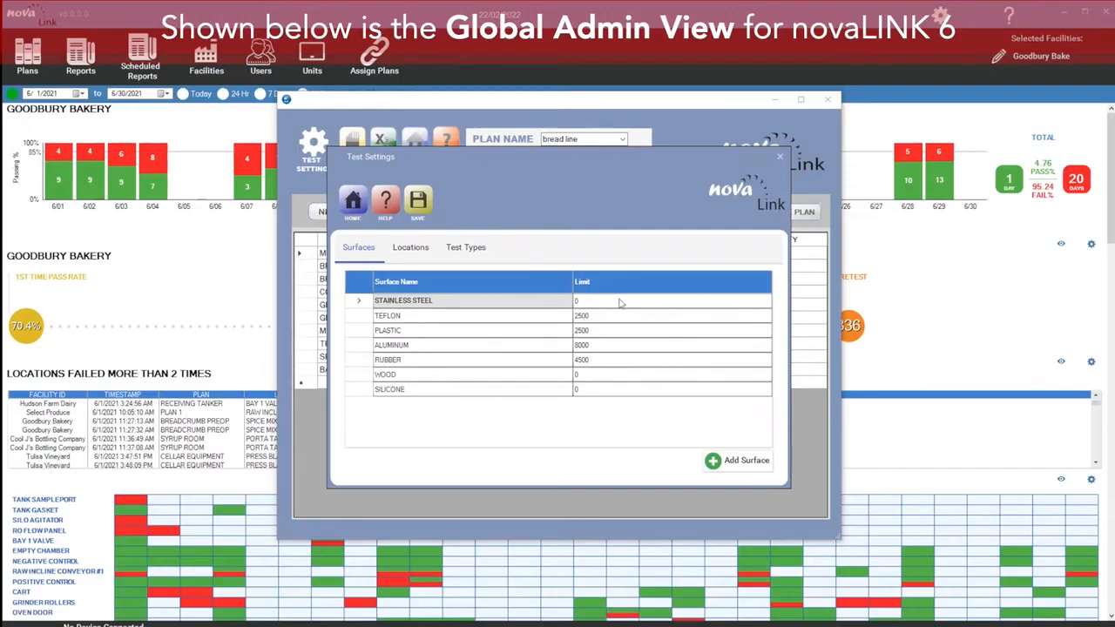
{"action": "left_click", "coordinate": [601, 319]}
{"action": "left_click", "coordinate": [592, 303]}
{"action": "left_click", "coordinate": [591, 301]}
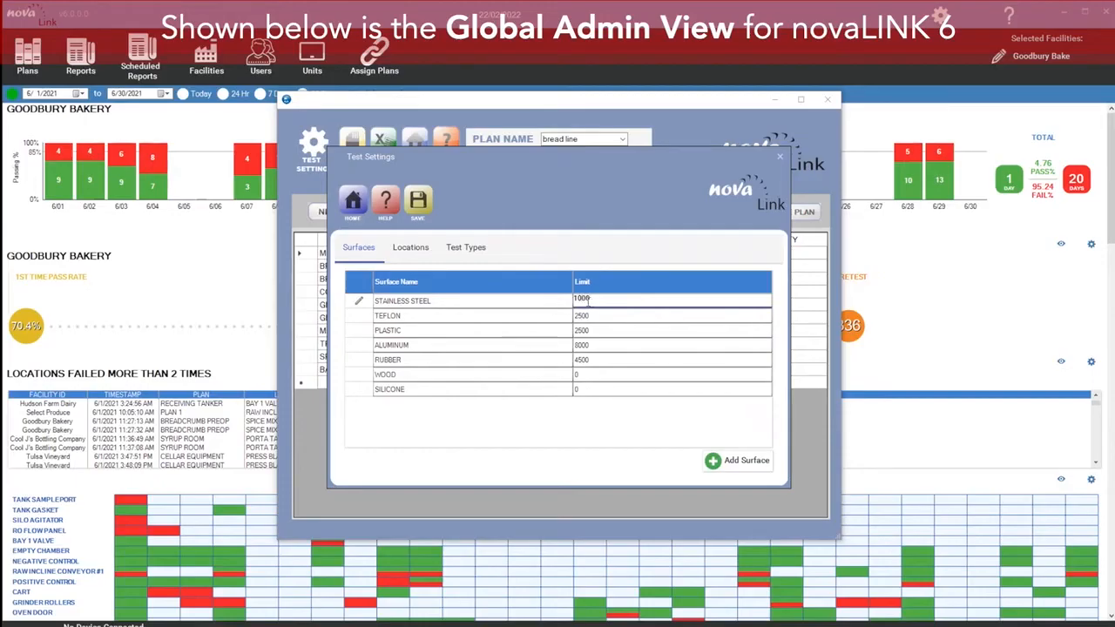
{"action": "left_click", "coordinate": [426, 209]}
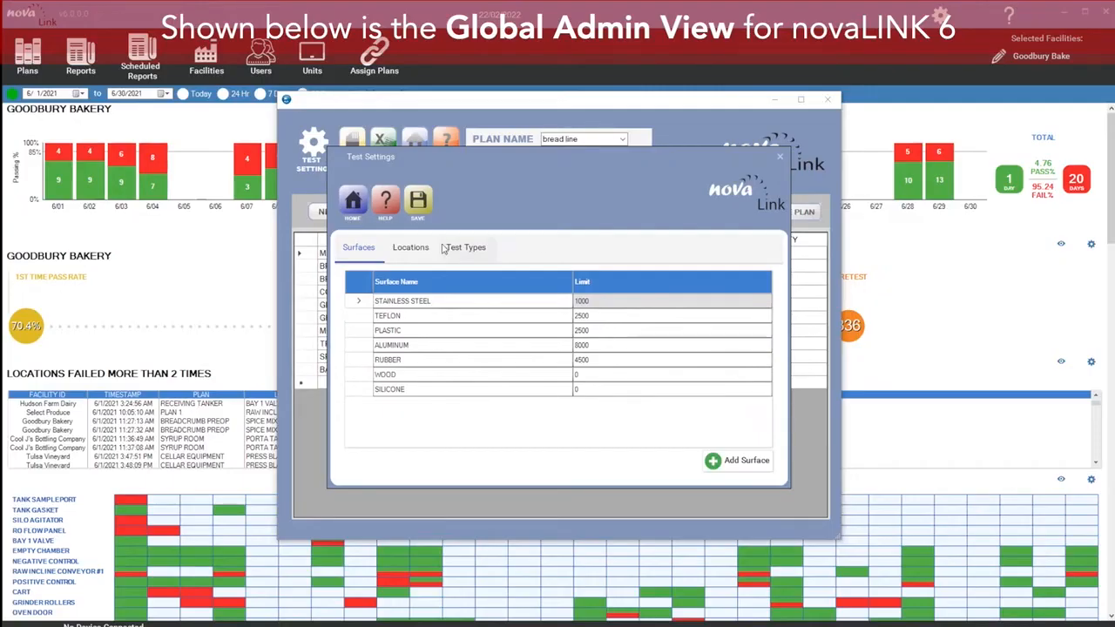
Step: Review the locations list in Test Settings, then close the dialog
{"action": "left_click", "coordinate": [414, 248]}
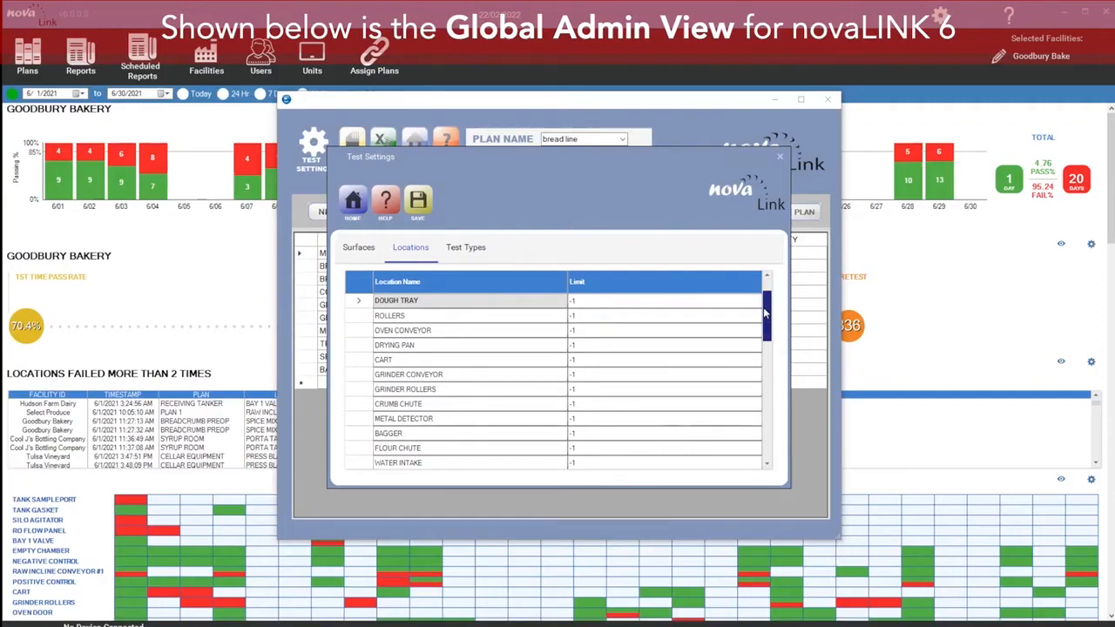
{"action": "scroll", "coordinate": [761, 302], "scroll_direction": "down", "scroll_amount": 6}
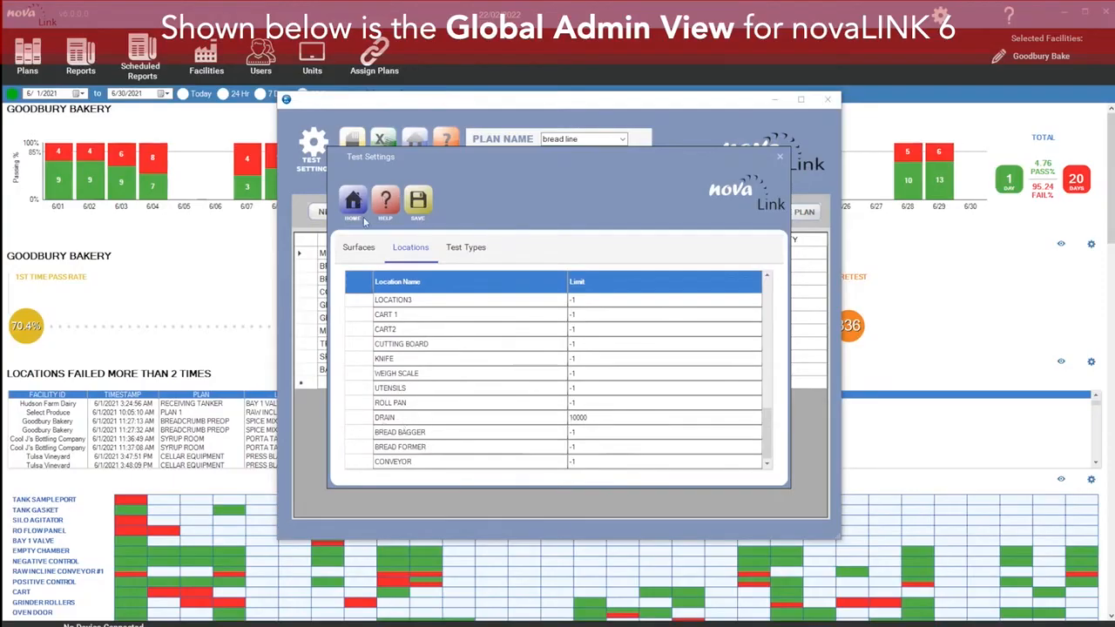
{"action": "left_click", "coordinate": [356, 249]}
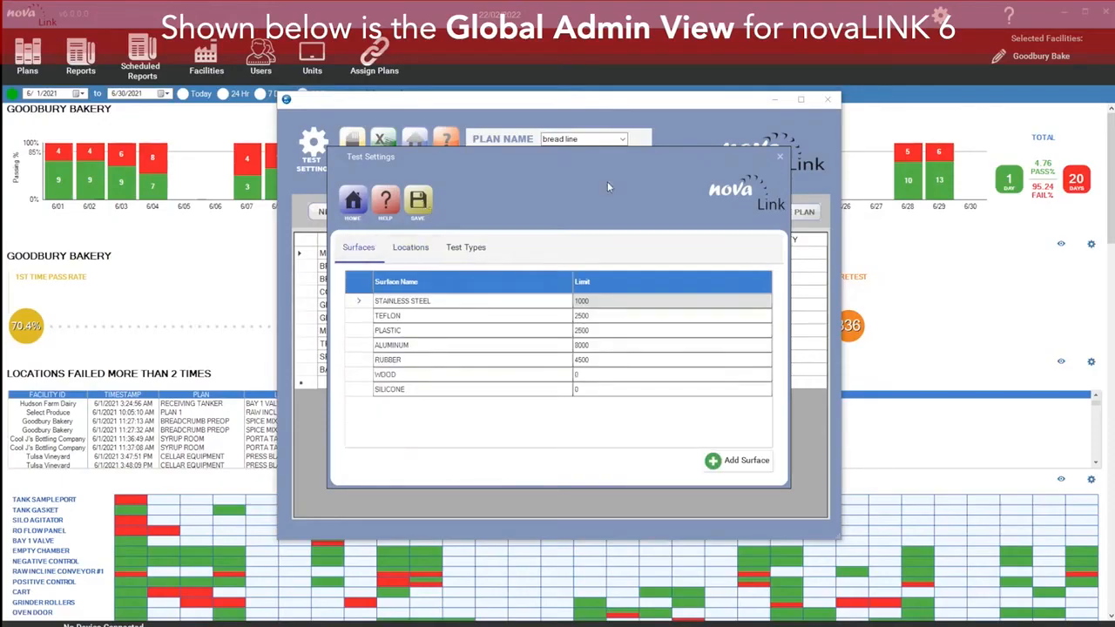
{"action": "left_click", "coordinate": [782, 155]}
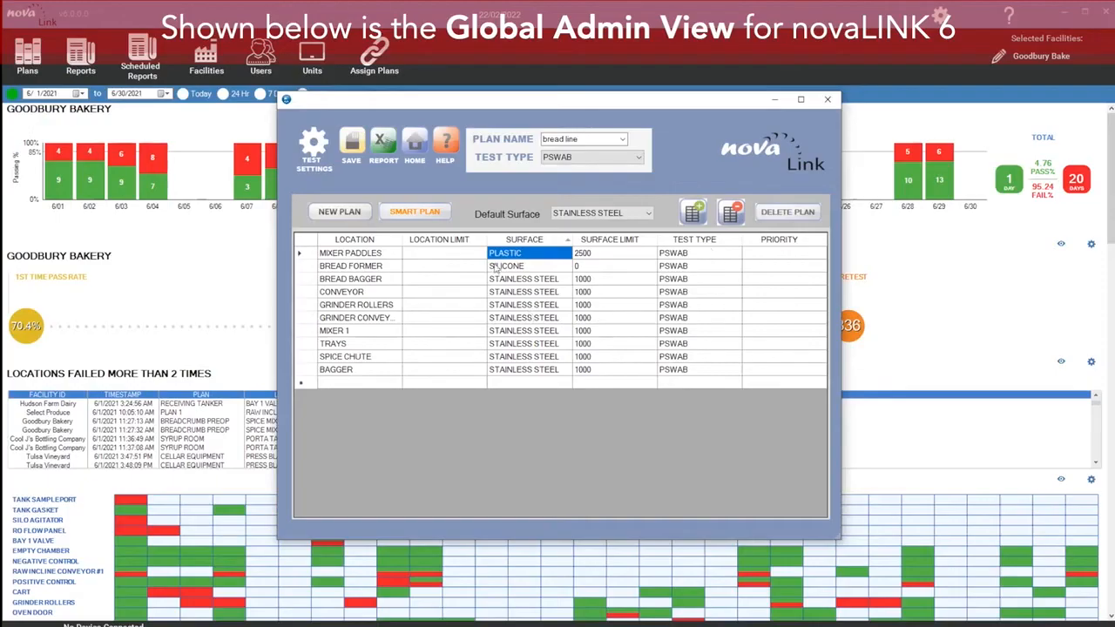
Step: Remove the Bagger location from the bread line plan
{"action": "left_click", "coordinate": [306, 372]}
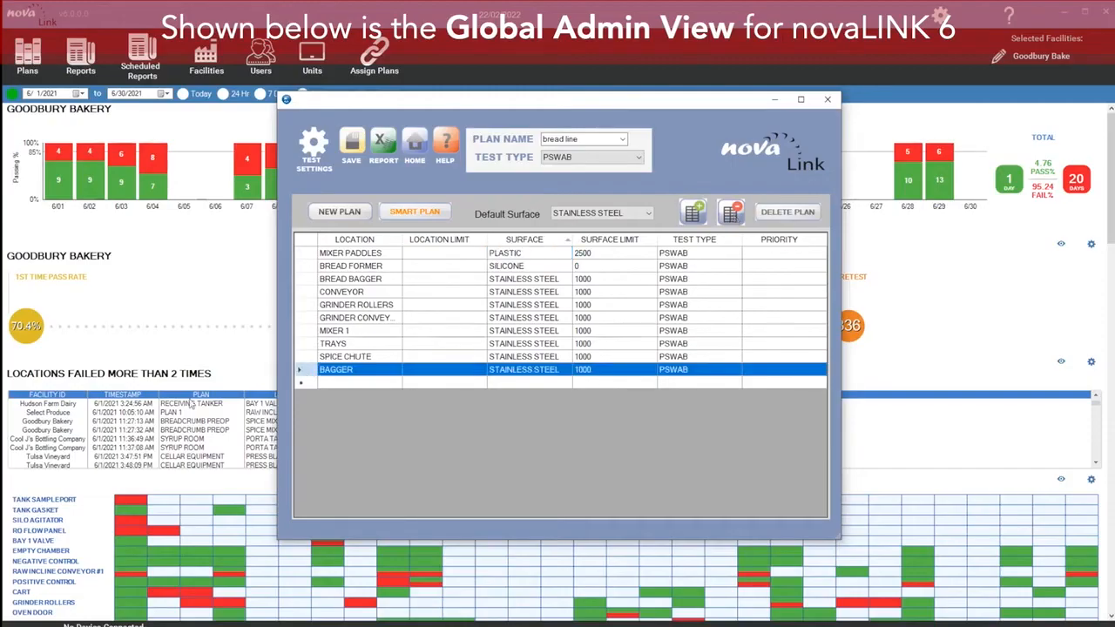
{"action": "left_click", "coordinate": [734, 213]}
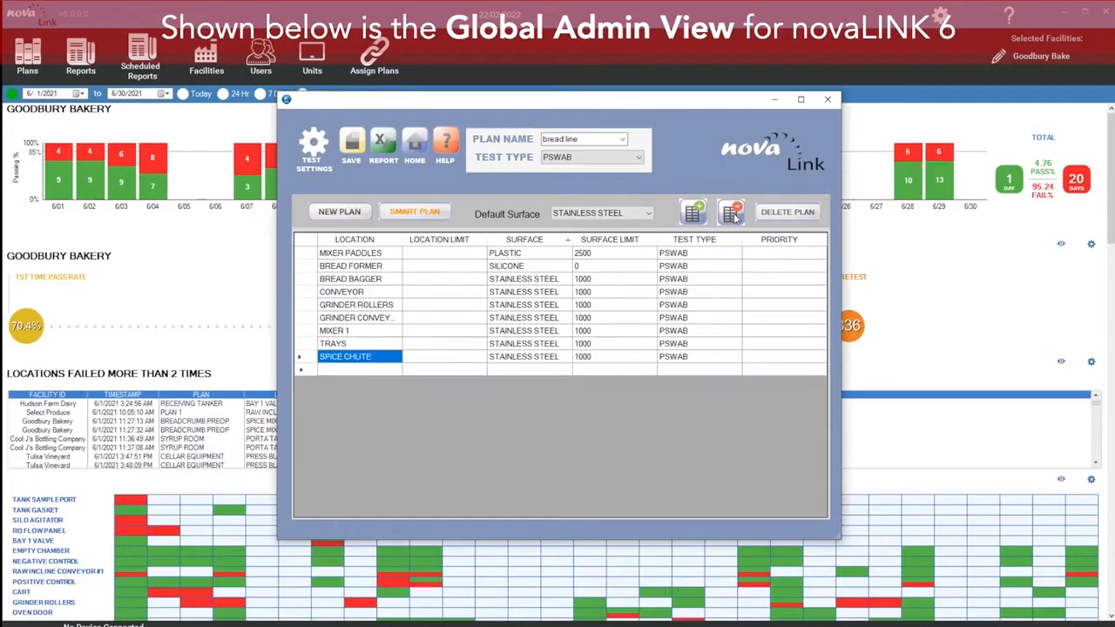
Step: Insert a row above Grinder Rollers and name it New Location
{"action": "left_click", "coordinate": [306, 306]}
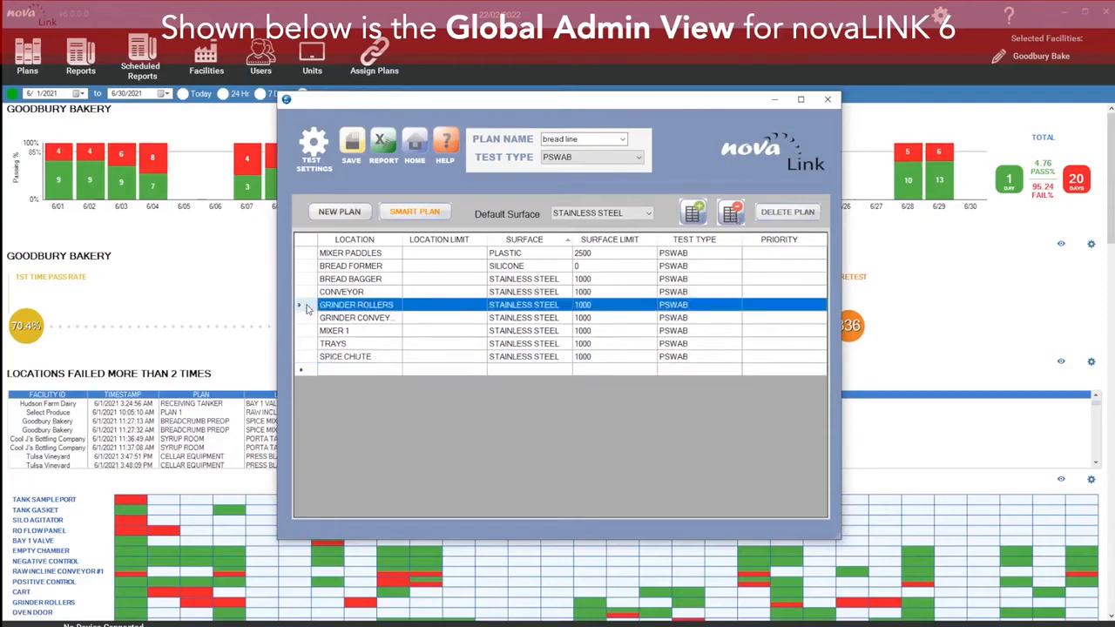
{"action": "left_click", "coordinate": [694, 214]}
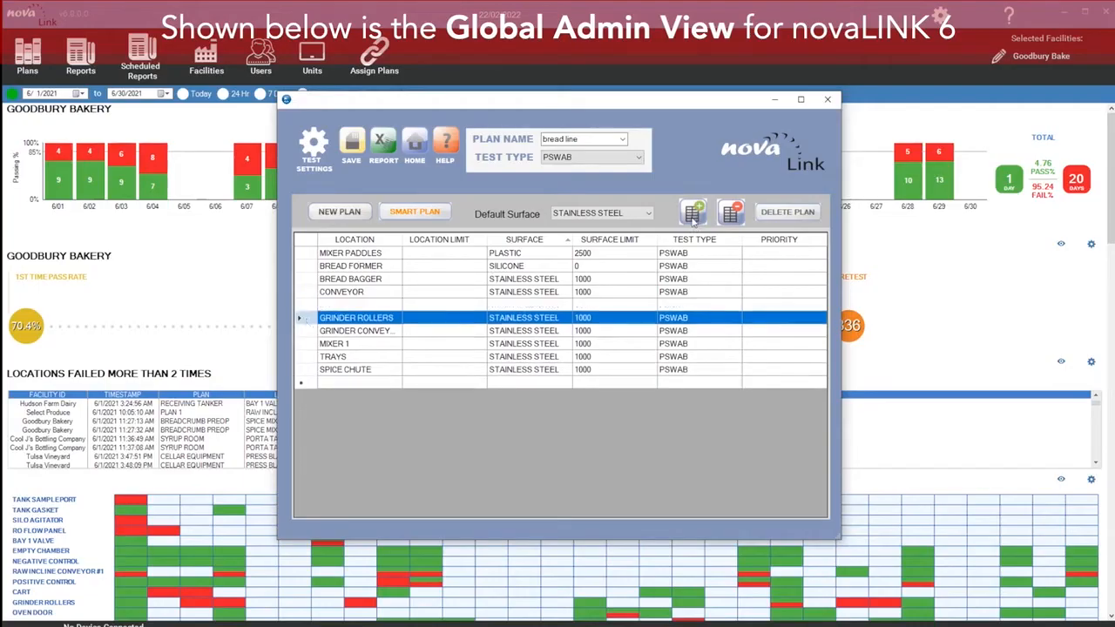
{"action": "left_click", "coordinate": [359, 304]}
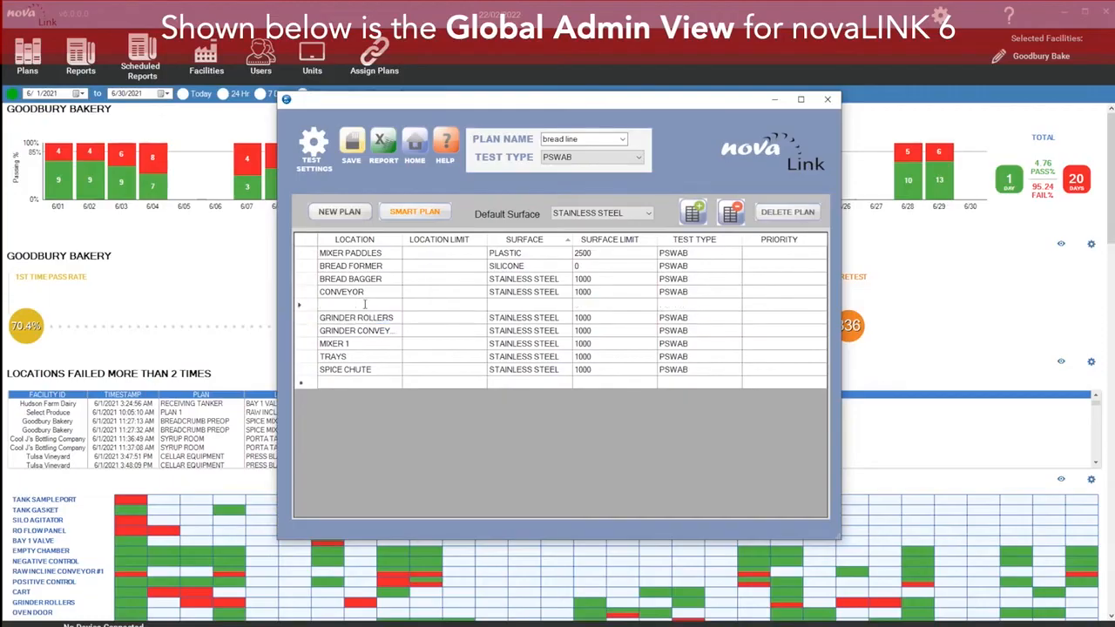
{"action": "type", "text": "new LOCATION"}
{"action": "key", "text": "Return"}
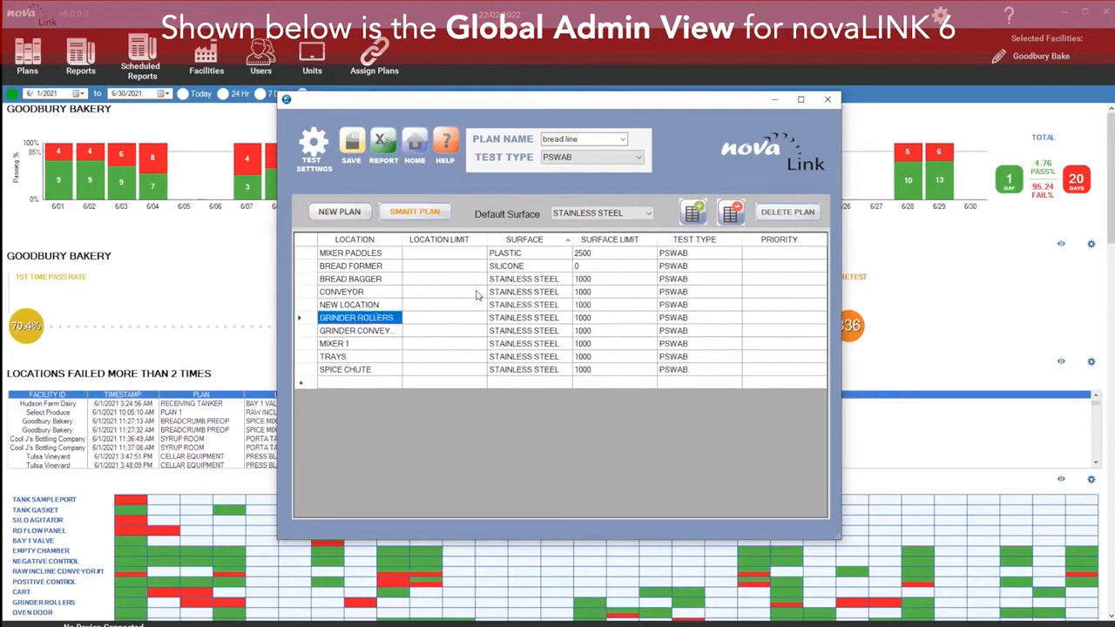
Step: Save the bread line plan and switch to the Chocopan Preop plan
{"action": "left_click", "coordinate": [352, 141]}
{"action": "left_click", "coordinate": [567, 360]}
{"action": "left_click", "coordinate": [623, 141]}
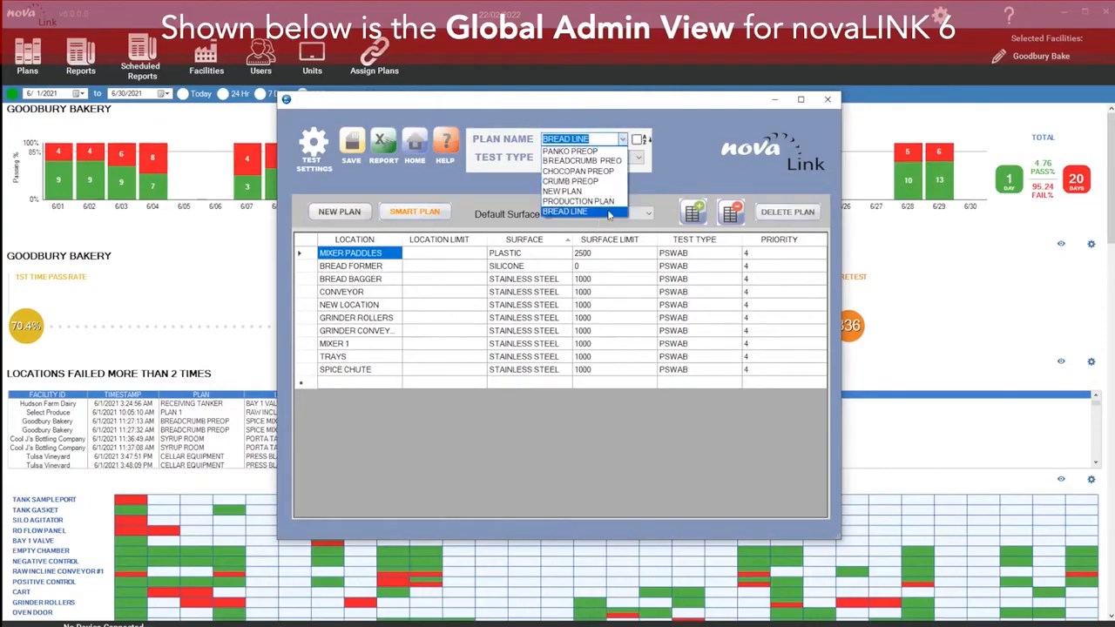
{"action": "left_click", "coordinate": [701, 150]}
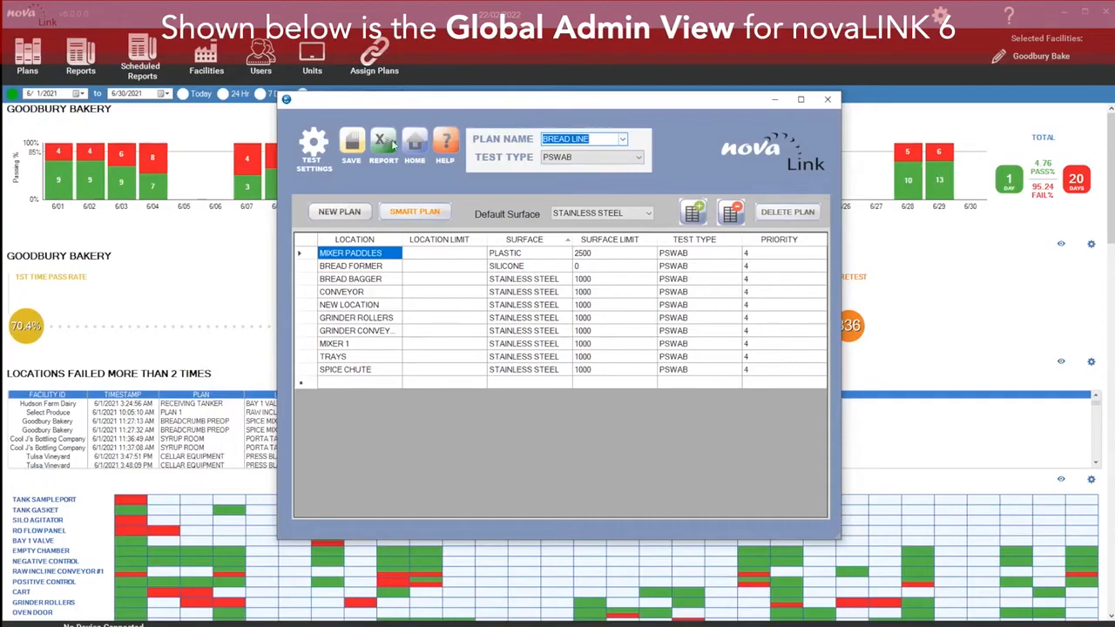
{"action": "left_click", "coordinate": [624, 140]}
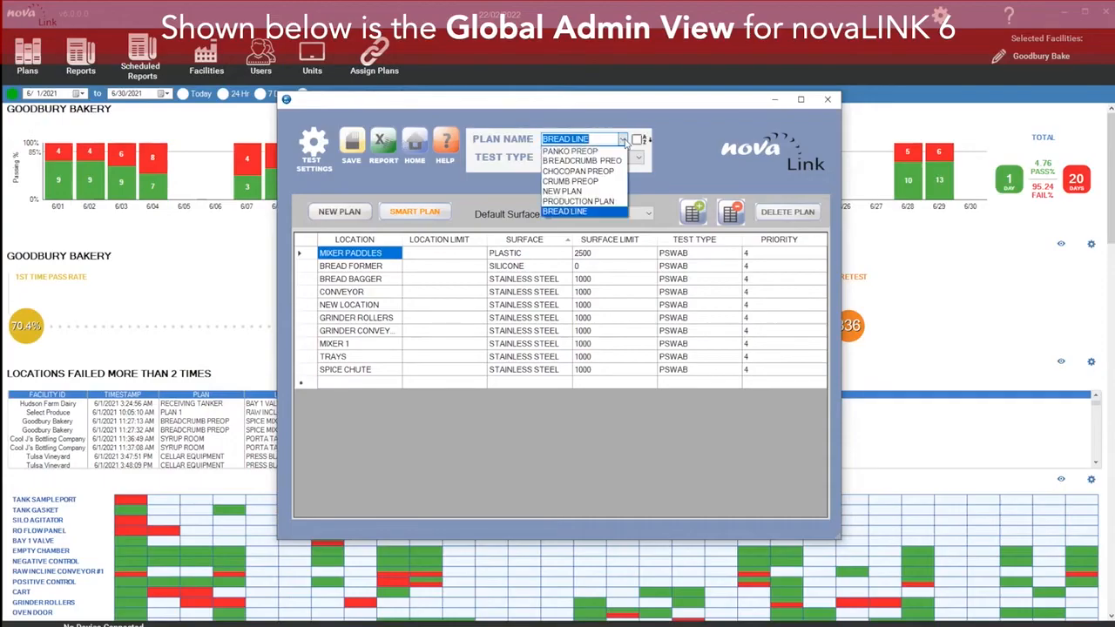
{"action": "left_click", "coordinate": [580, 173]}
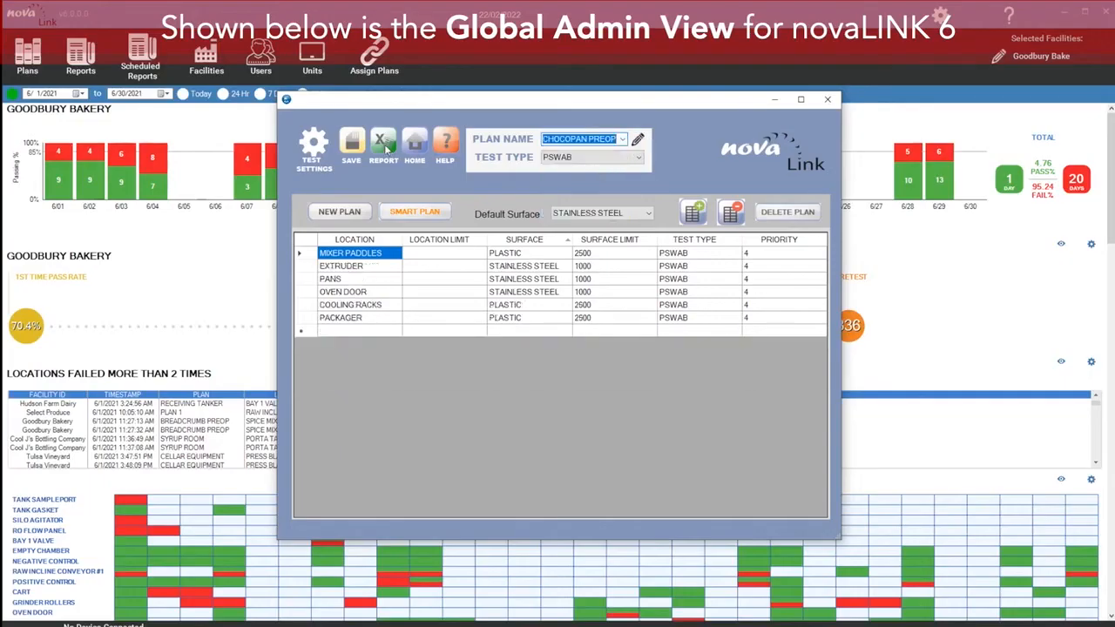
Step: Export the plan report to a spreadsheet and close it
{"action": "left_click", "coordinate": [387, 148]}
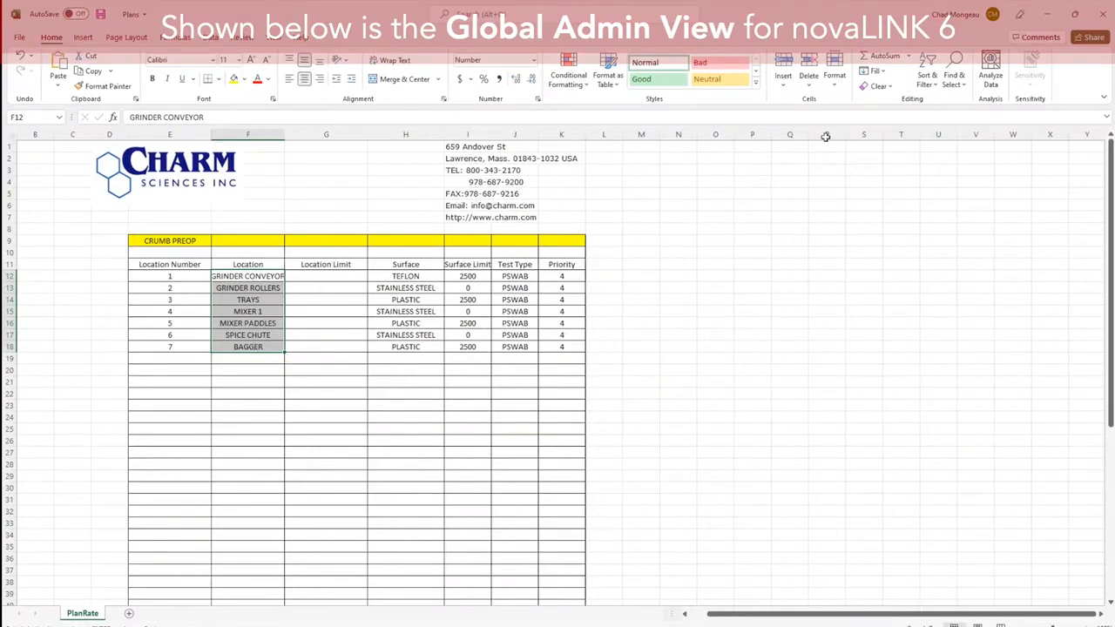
{"action": "left_click", "coordinate": [1102, 14]}
{"action": "left_click", "coordinate": [558, 337]}
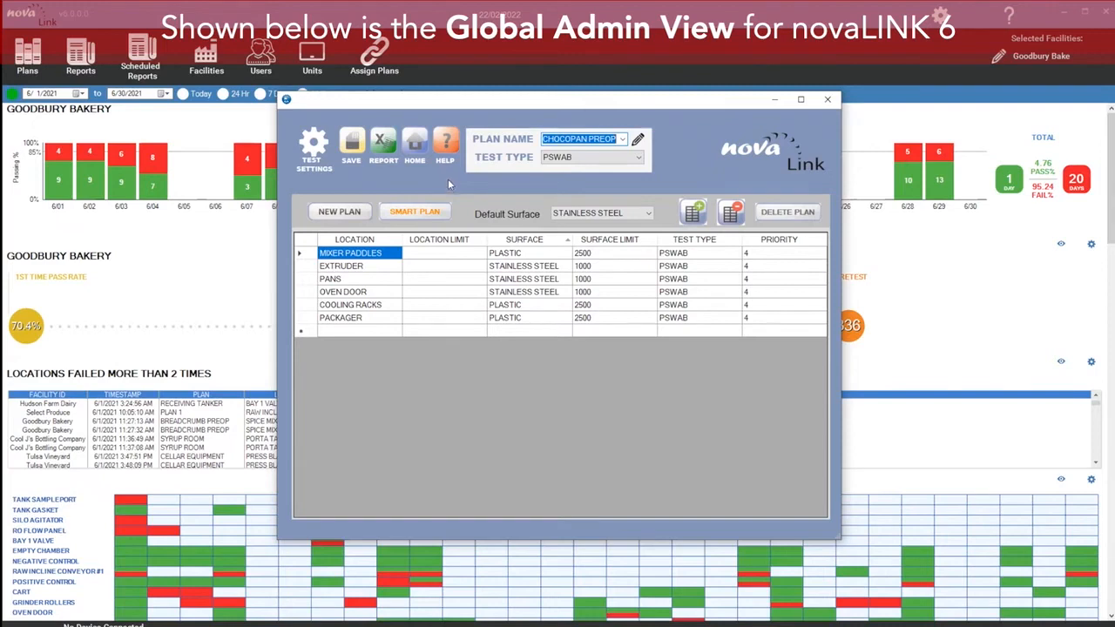
Step: Add a Drain location to the Chocopan Preop plan
{"action": "left_click", "coordinate": [766, 253]}
{"action": "left_click", "coordinate": [767, 252]}
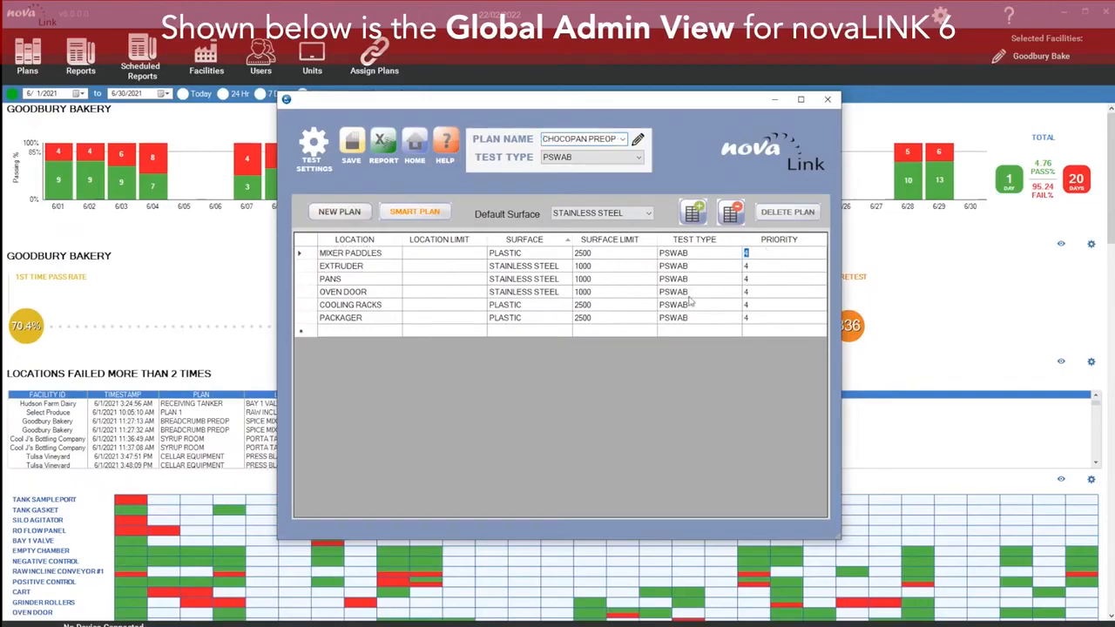
{"action": "left_click", "coordinate": [357, 330]}
{"action": "type", "text": "drain"}
{"action": "key", "text": "Return"}
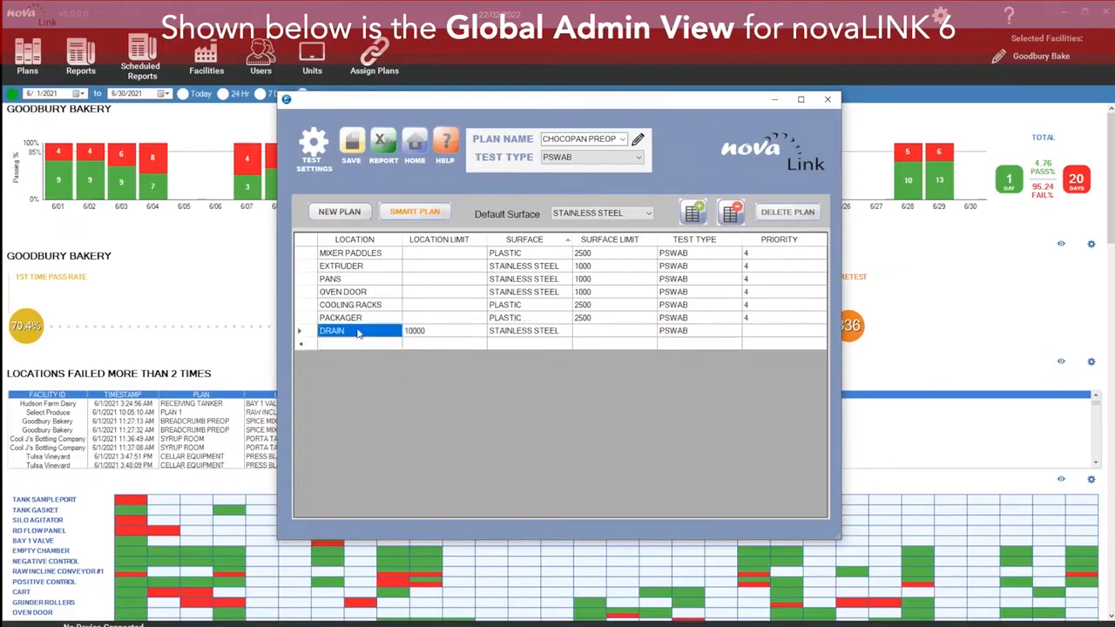
Step: Set the Drain priority to 3 and the other six locations' priority to 1
{"action": "left_click", "coordinate": [769, 330]}
{"action": "type", "text": "1"}
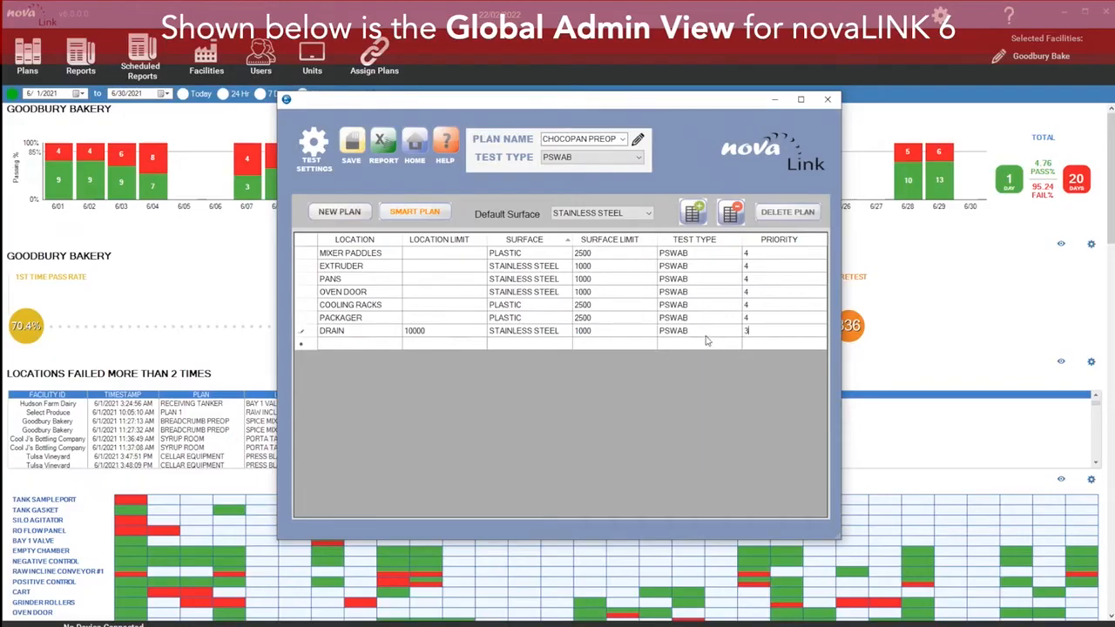
{"action": "left_click", "coordinate": [747, 318]}
{"action": "type", "text": "1"}
{"action": "left_click", "coordinate": [756, 305]}
{"action": "type", "text": "1"}
{"action": "left_click", "coordinate": [756, 292]}
{"action": "type", "text": "1"}
{"action": "left_click", "coordinate": [756, 279]}
{"action": "type", "text": "1"}
{"action": "left_click", "coordinate": [756, 266]}
{"action": "type", "text": "1"}
{"action": "left_click", "coordinate": [756, 252]}
{"action": "type", "text": "1"}
Step: Add Floor, Wall and Ceiling locations to the plan
{"action": "left_click", "coordinate": [354, 342]}
{"action": "type", "text": "floor"}
{"action": "key", "text": "Return"}
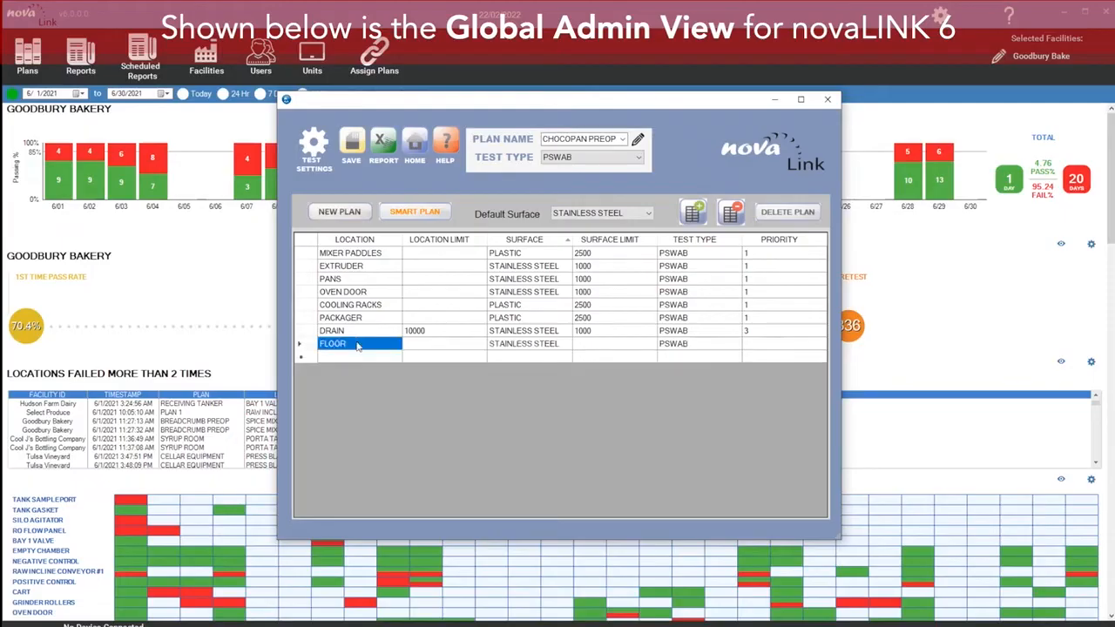
{"action": "type", "text": "wall"}
{"action": "key", "text": "Return"}
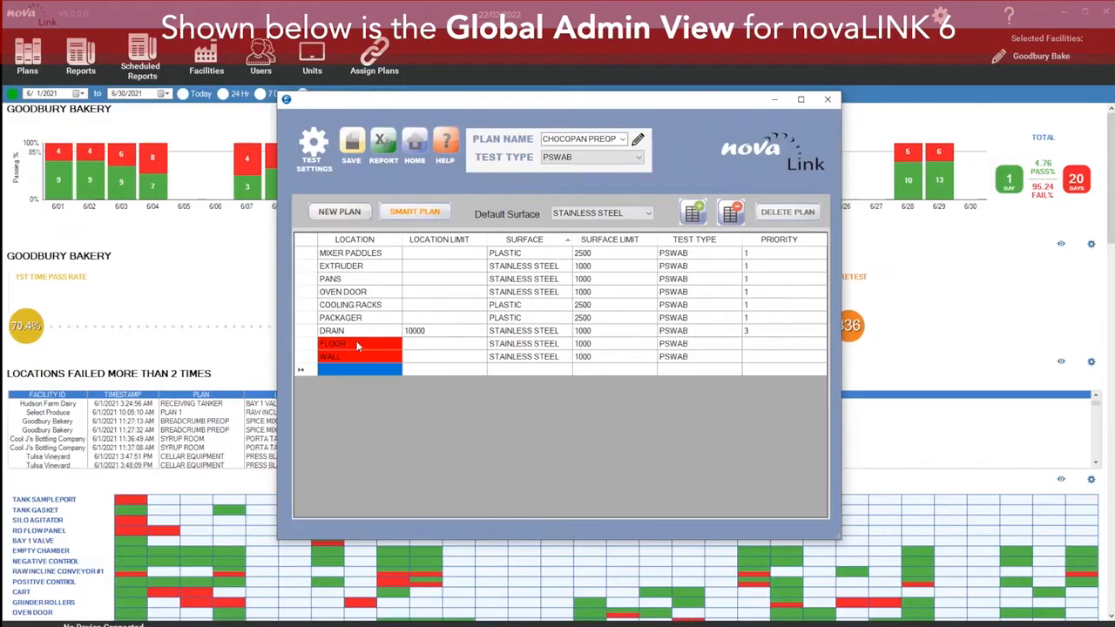
{"action": "type", "text": "celiling"}
{"action": "key", "text": "Return"}
Step: Add the Floor, Wall and Ceiling locations to the database
{"action": "left_click", "coordinate": [351, 347]}
{"action": "right_click", "coordinate": [351, 348]}
{"action": "left_click", "coordinate": [379, 372]}
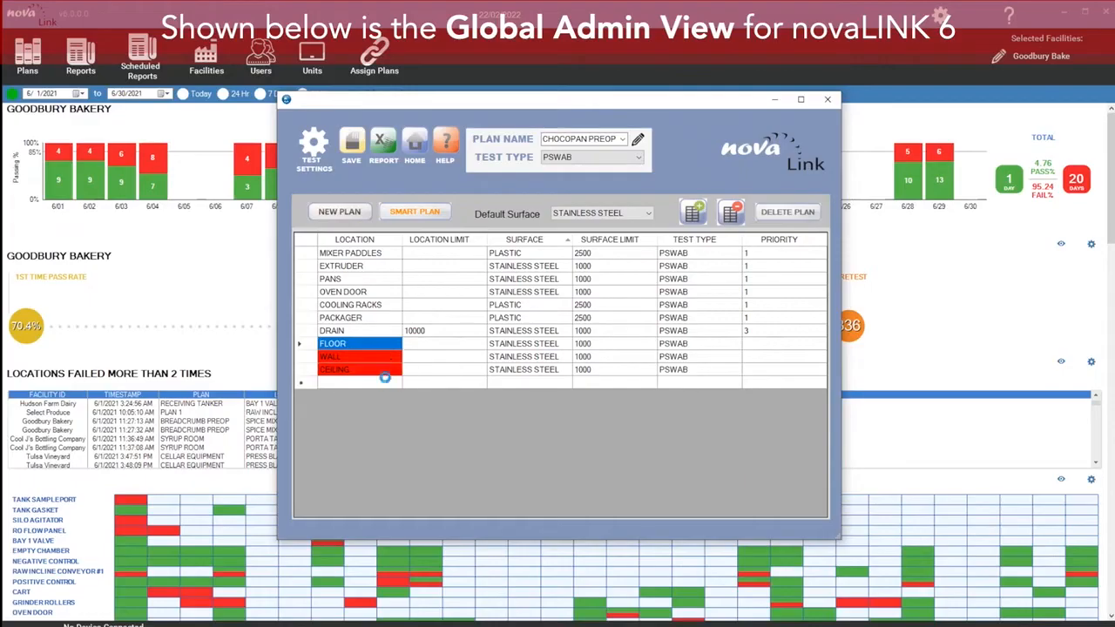
Step: Set the Floor surface to Concrete and the Wall surface to Plastic
{"action": "left_click", "coordinate": [532, 346]}
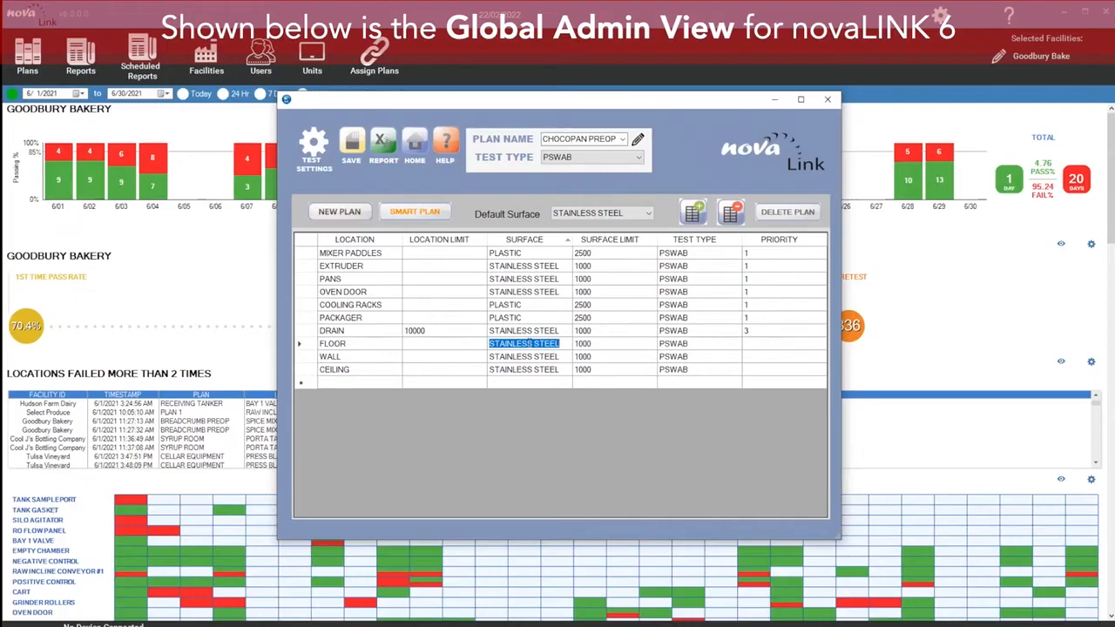
{"action": "type", "text": "concrete"}
{"action": "key", "text": "Return"}
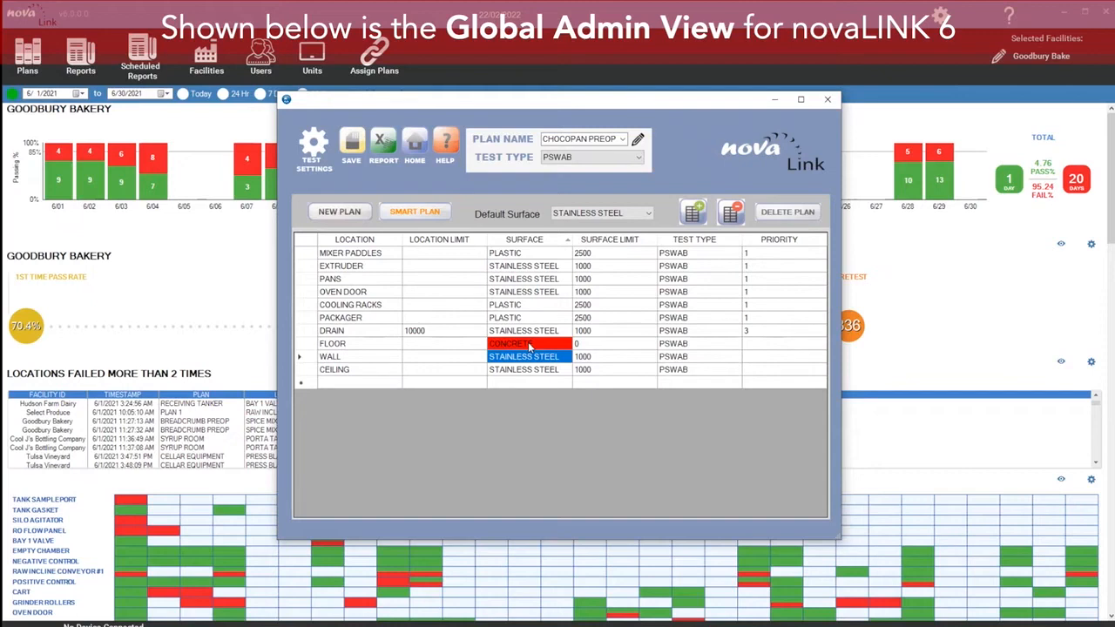
{"action": "type", "text": "plastic"}
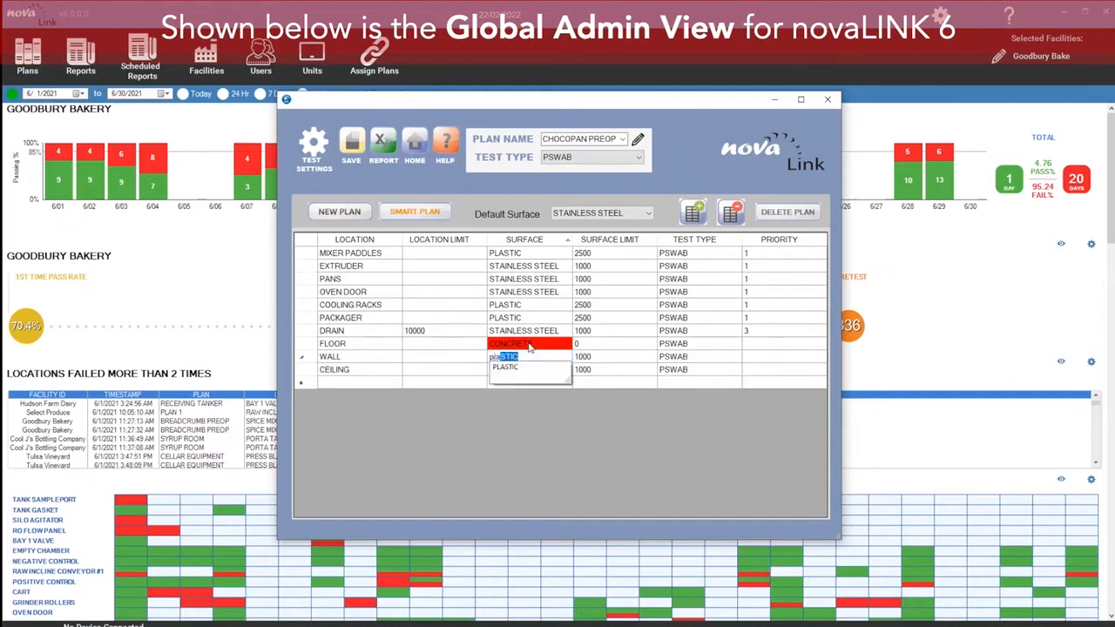
{"action": "key", "text": "Return"}
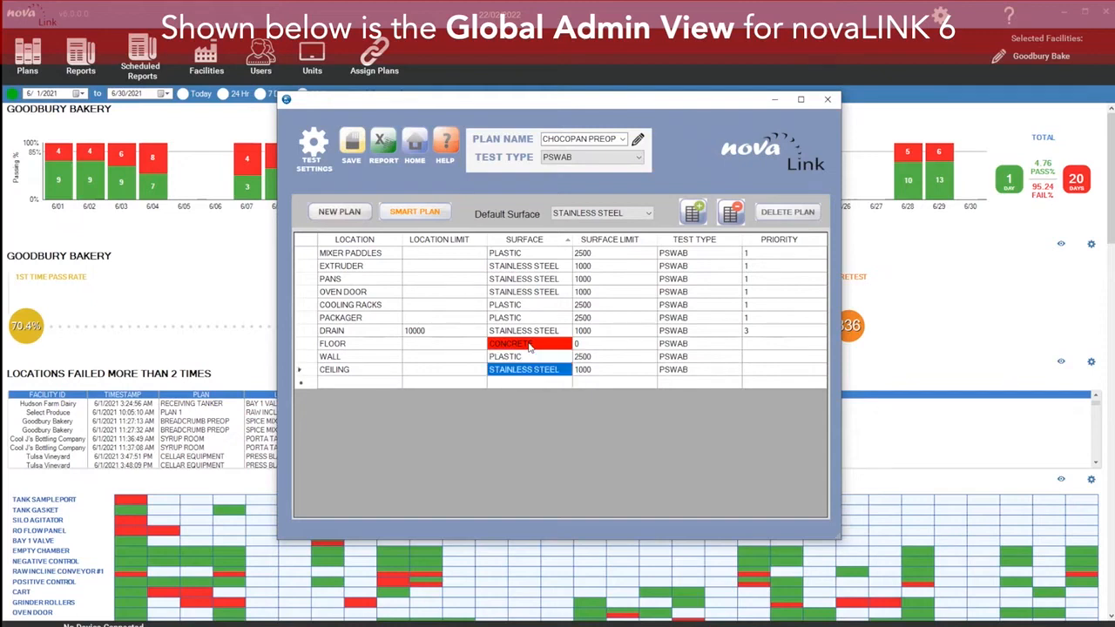
Step: Set the Ceiling location's surface to Plastic
{"action": "type", "text": "plastic"}
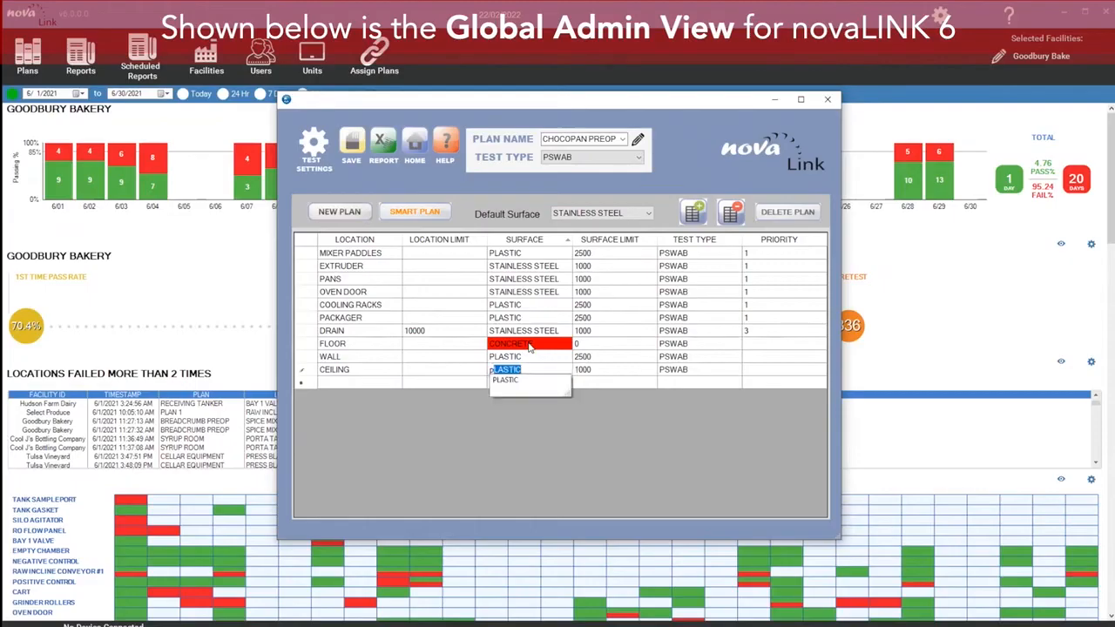
{"action": "key", "text": "Return"}
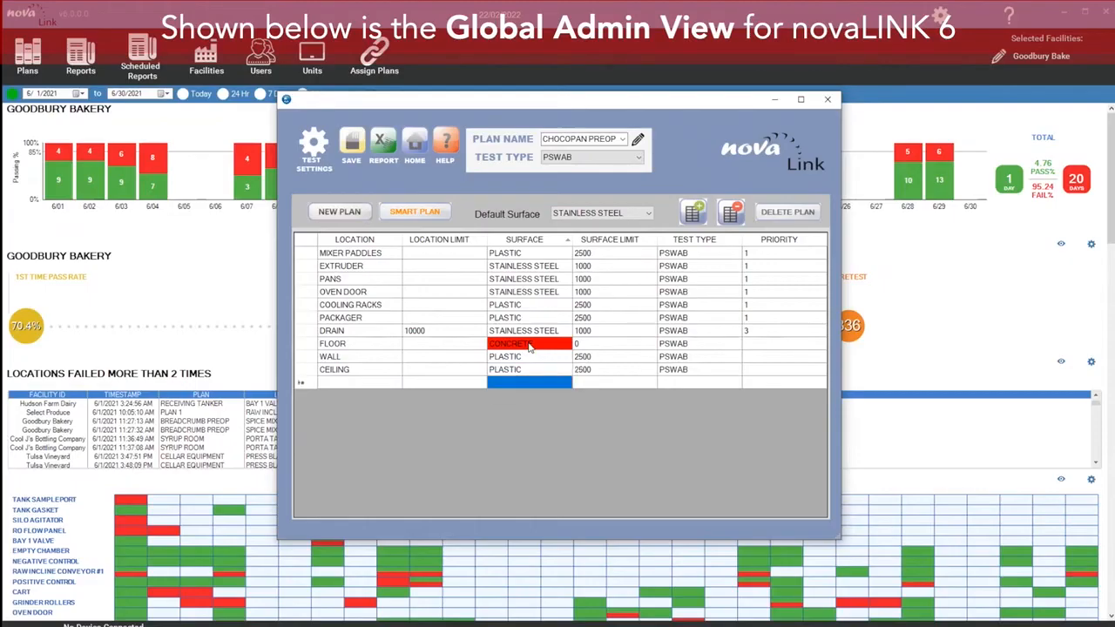
{"action": "left_click", "coordinate": [528, 345]}
{"action": "left_click", "coordinate": [557, 369]}
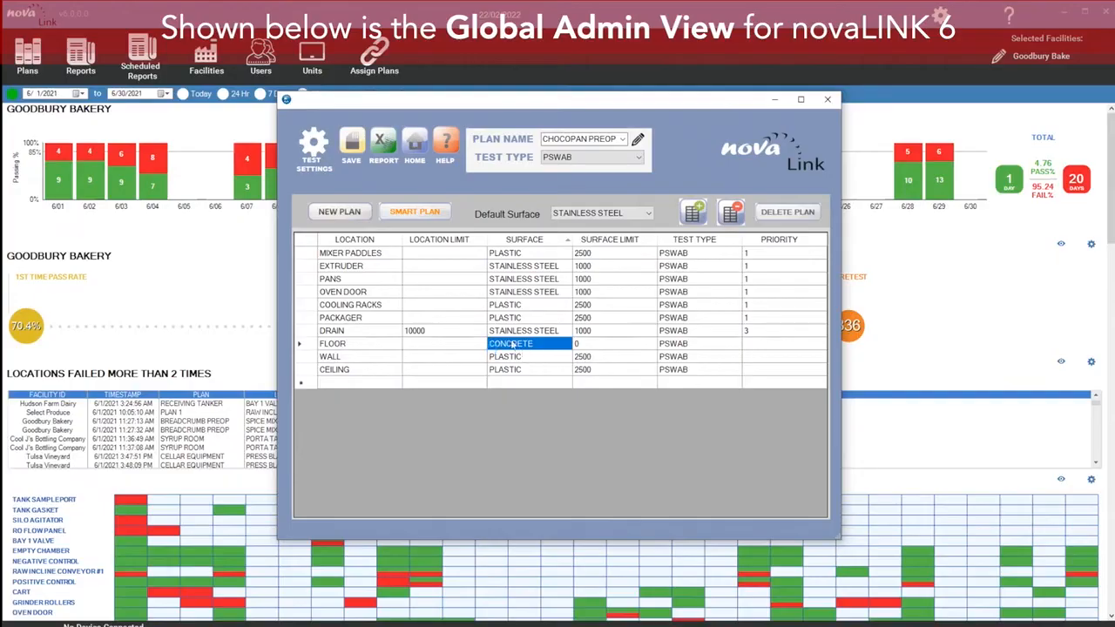
Step: Open the Smart Plan settings to review the listed locations, then close them
{"action": "left_click", "coordinate": [433, 209]}
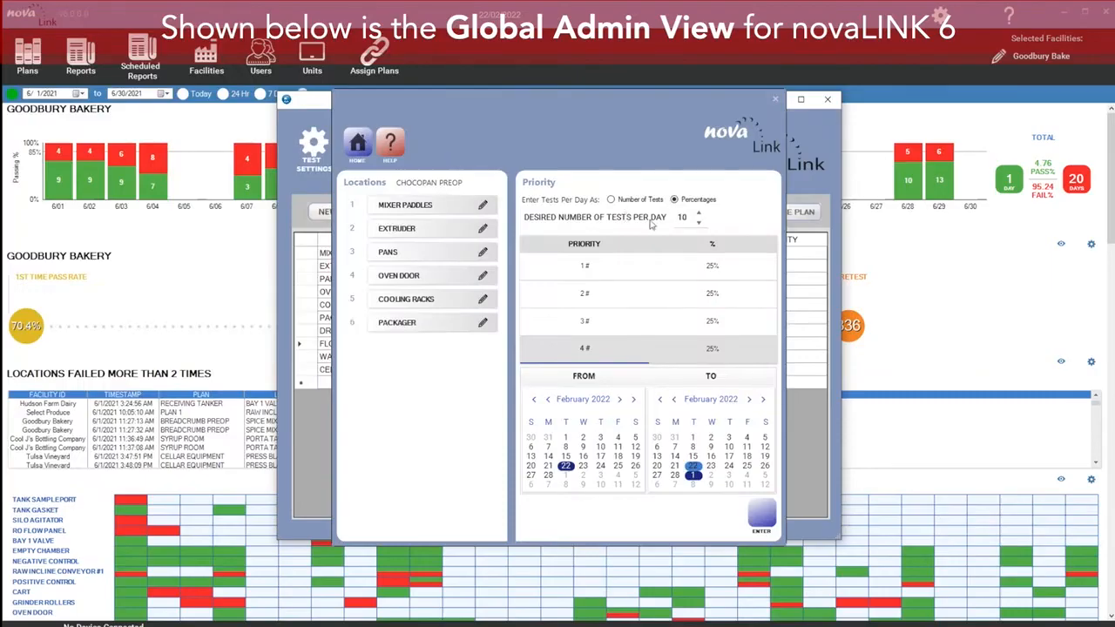
{"action": "left_click_drag", "start_coordinate": [562, 148], "coordinate": [489, 108]}
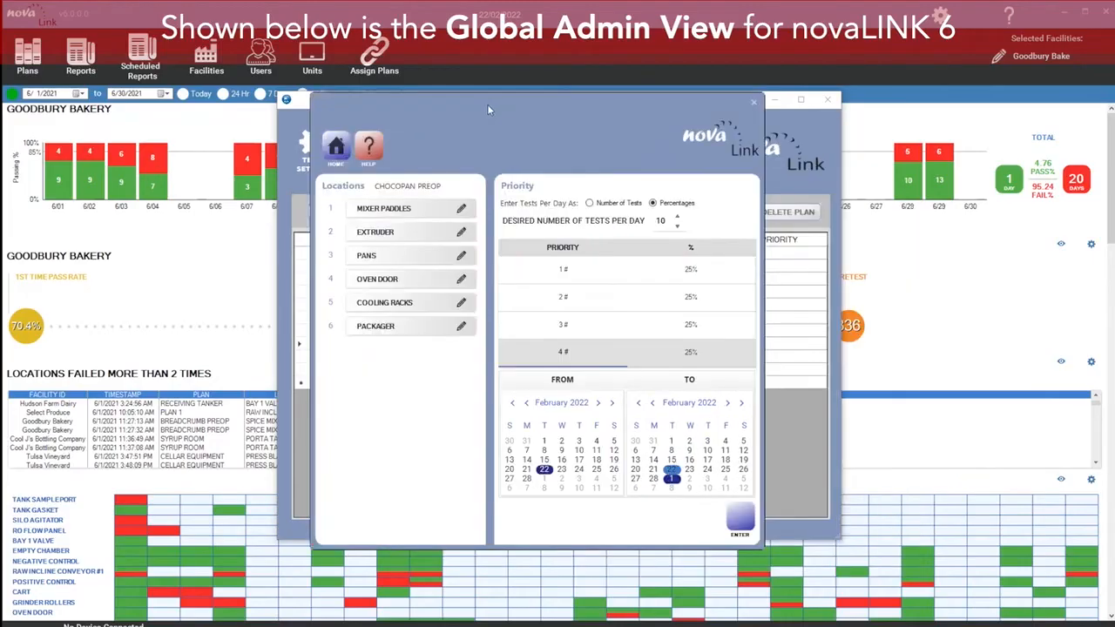
{"action": "left_click", "coordinate": [753, 102]}
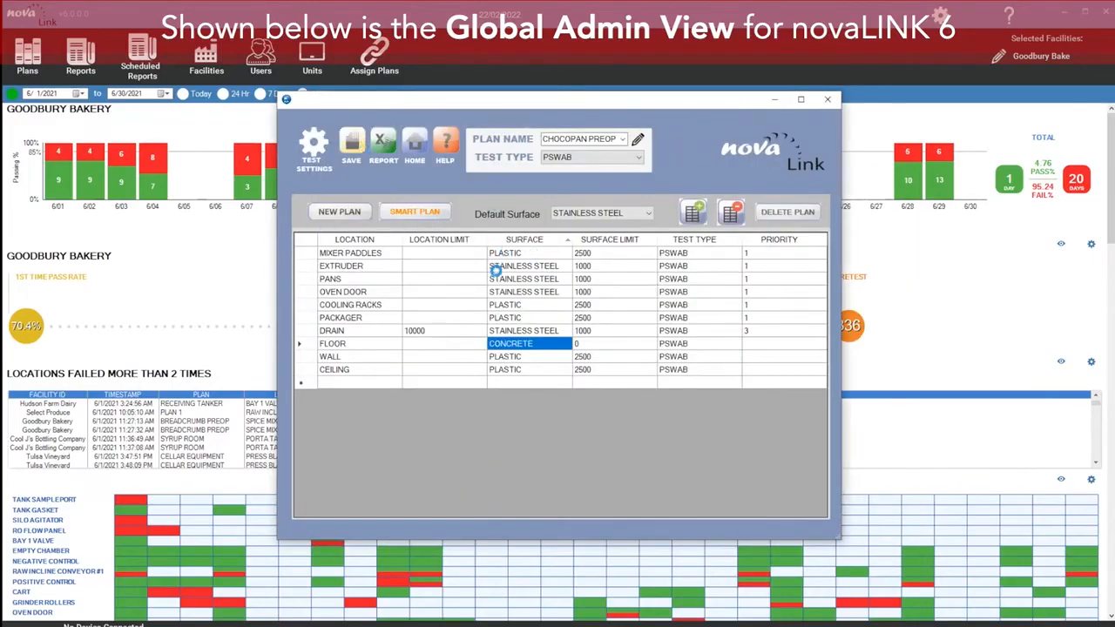
{"action": "left_click", "coordinate": [567, 360]}
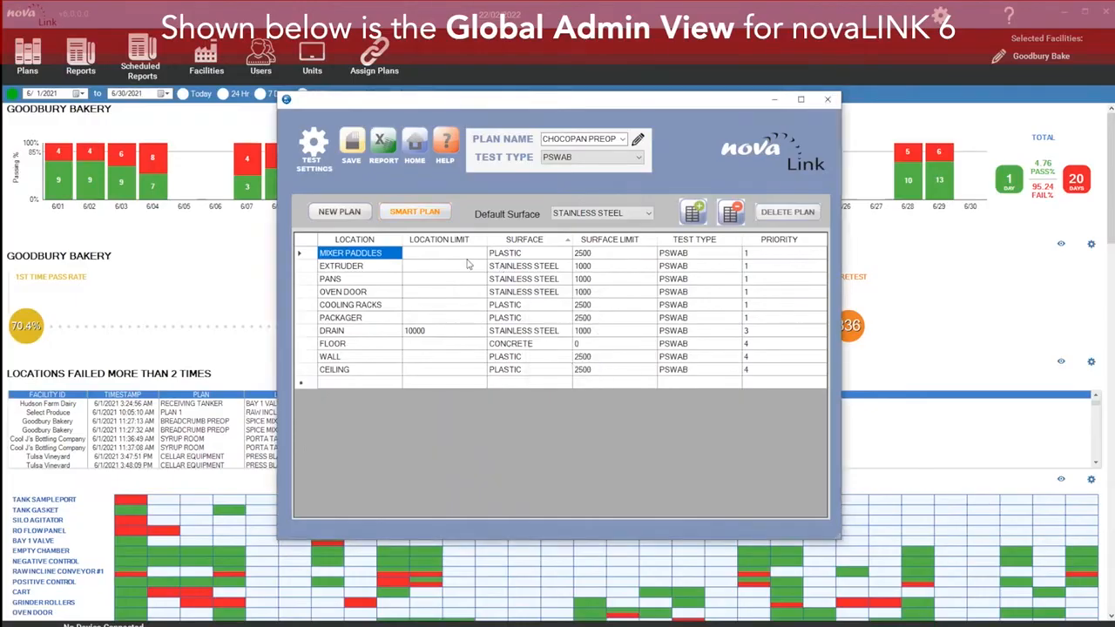
Step: Open the Smart Plan settings, set desired tests per day to 2 and switch to entering tests as Number of Tests
{"action": "left_click", "coordinate": [436, 212]}
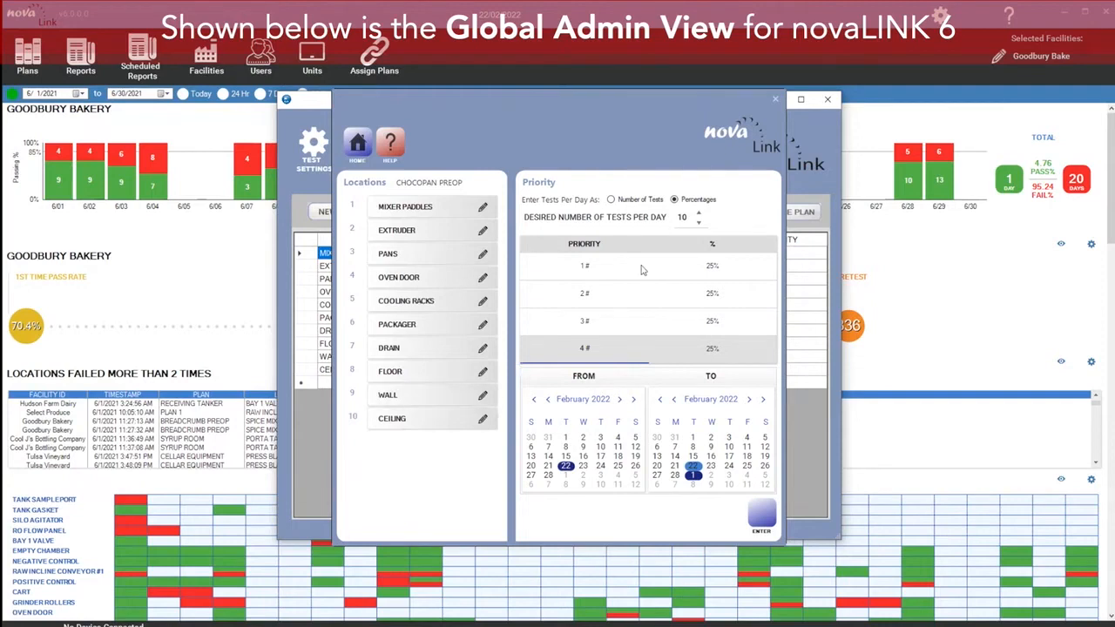
{"action": "double_click", "coordinate": [678, 217]}
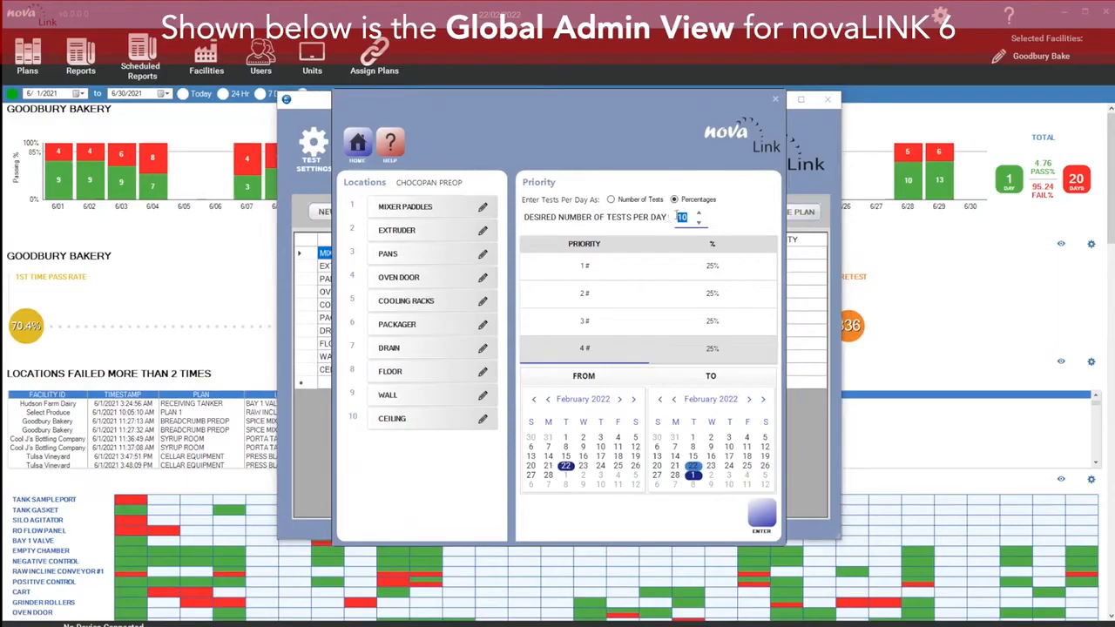
{"action": "type", "text": "2"}
{"action": "left_click", "coordinate": [612, 200]}
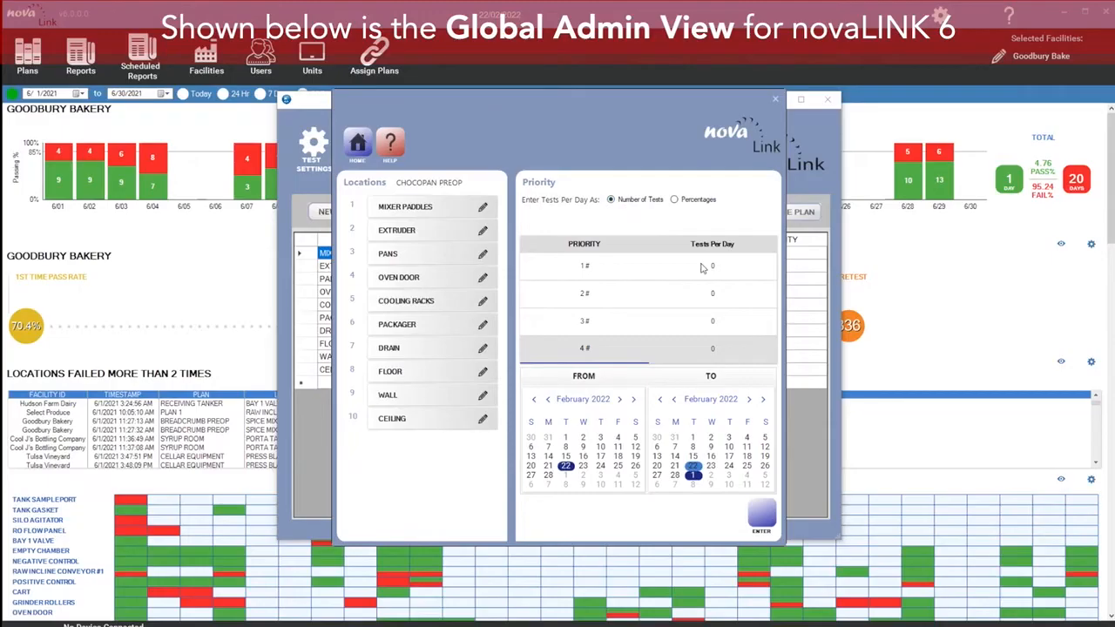
{"action": "left_click", "coordinate": [684, 203]}
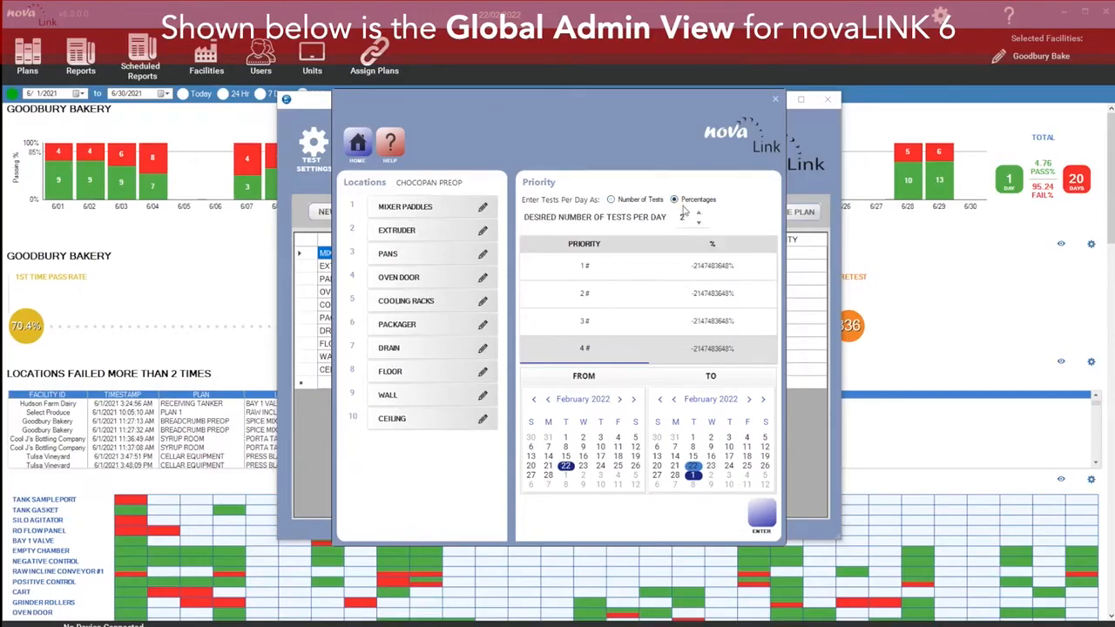
{"action": "left_click", "coordinate": [613, 200]}
Step: Set 3 tests per day for priority 1 and 1 test per day for priority 3
{"action": "left_click", "coordinate": [716, 267]}
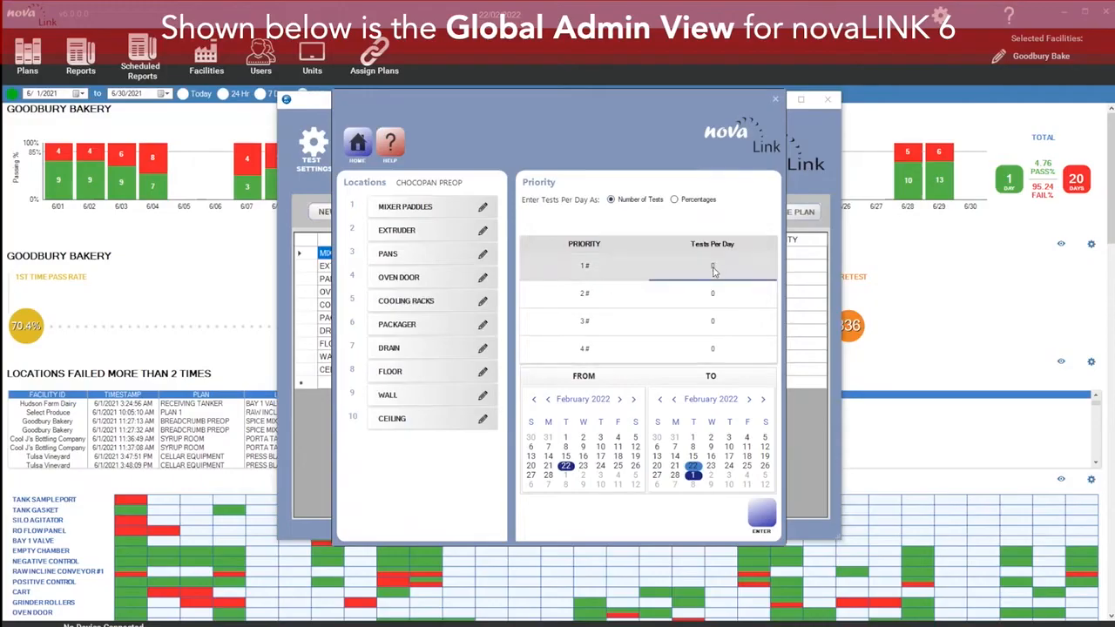
{"action": "left_click", "coordinate": [716, 269]}
{"action": "type", "text": "3"}
{"action": "left_click", "coordinate": [717, 328]}
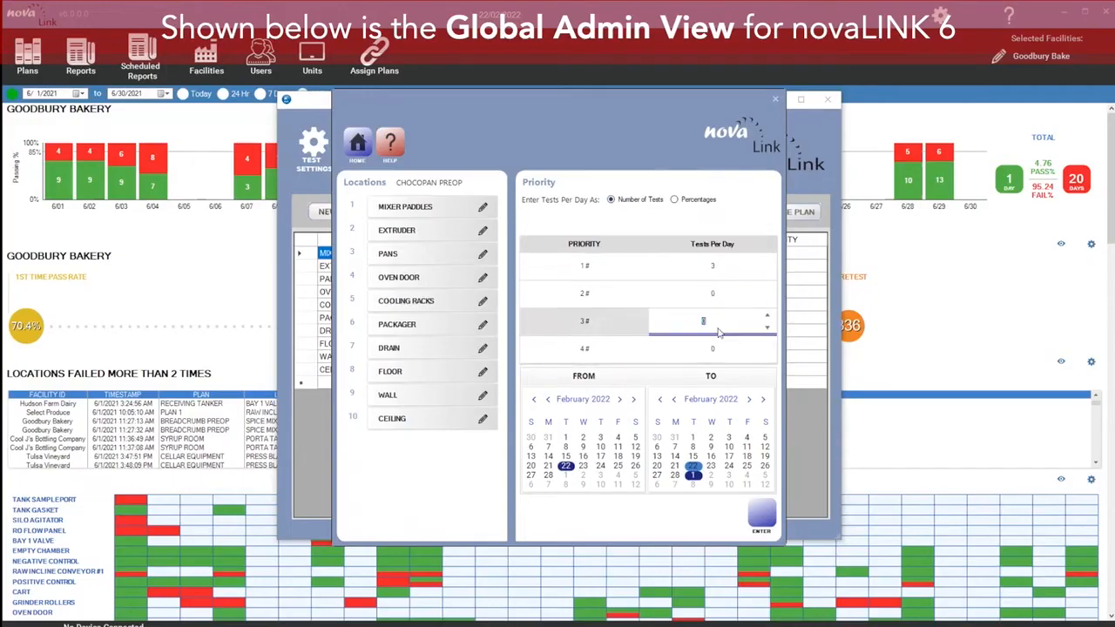
{"action": "type", "text": "1"}
Step: Set the plan end date to 1 March 2022 and generate the daily plans
{"action": "left_click", "coordinate": [694, 475]}
{"action": "left_click", "coordinate": [762, 517]}
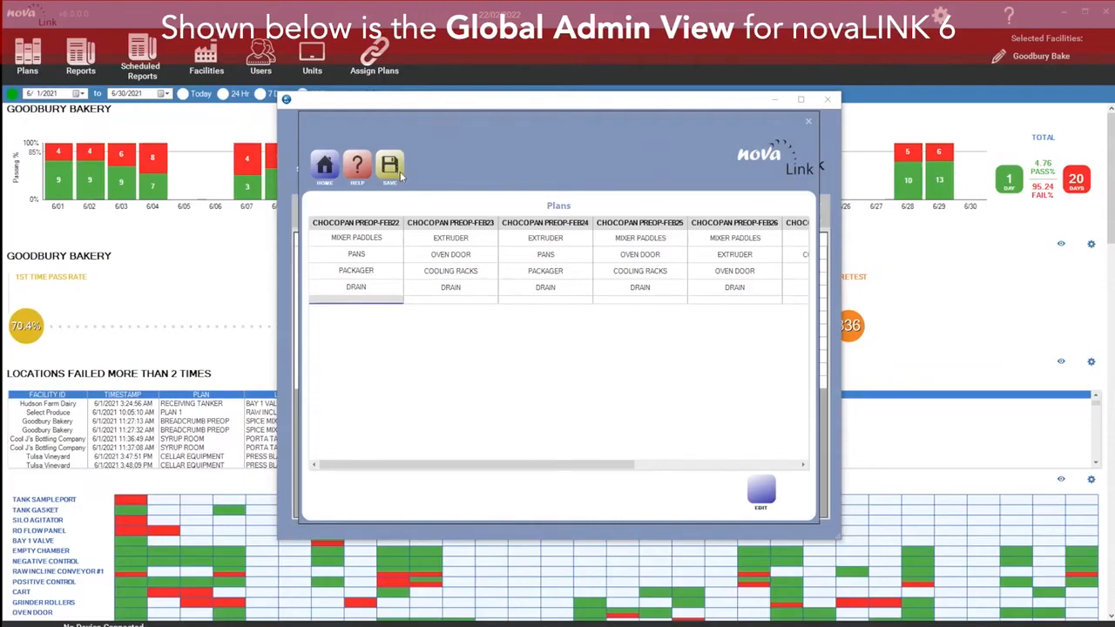
Step: Open the first generated daily plan and browse the list of plan names
{"action": "double_click", "coordinate": [394, 224]}
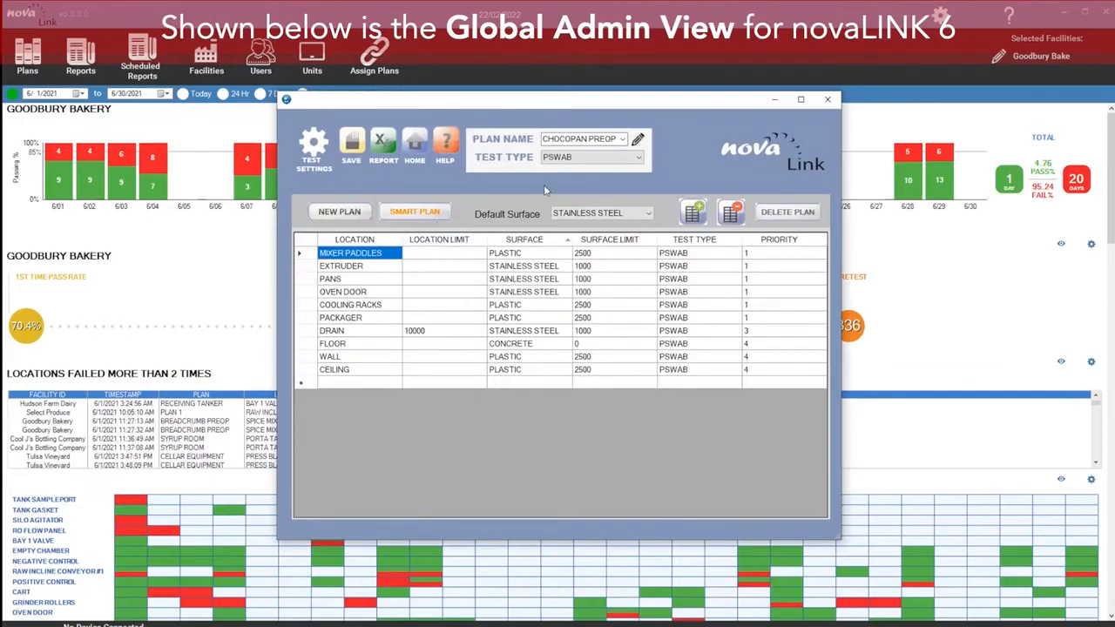
{"action": "left_click", "coordinate": [624, 144]}
{"action": "left_click", "coordinate": [624, 142]}
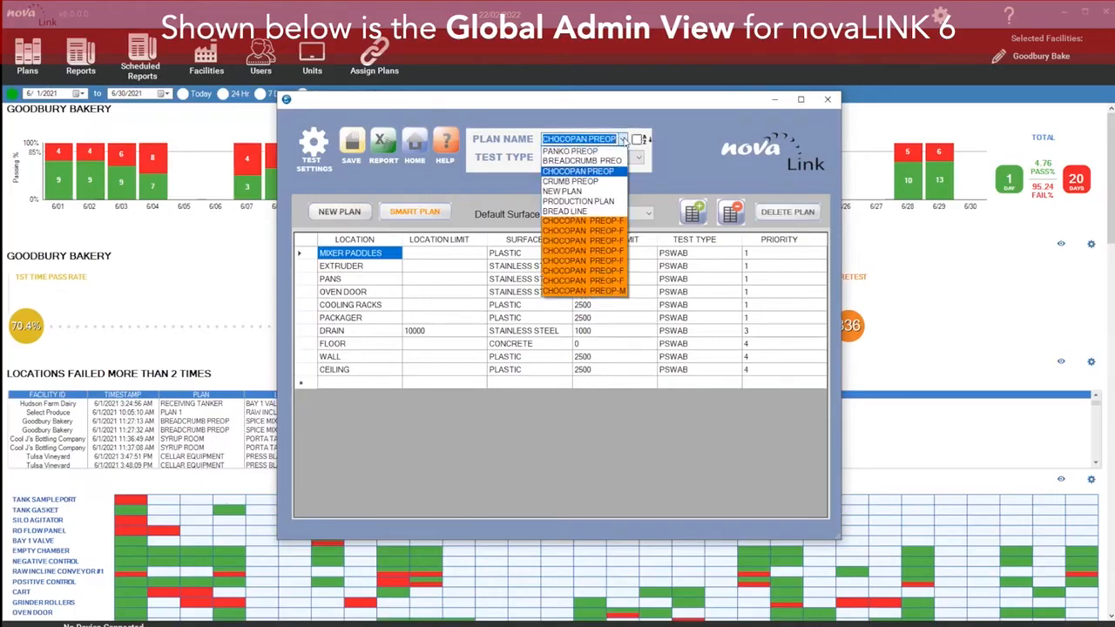
{"action": "left_click", "coordinate": [607, 213]}
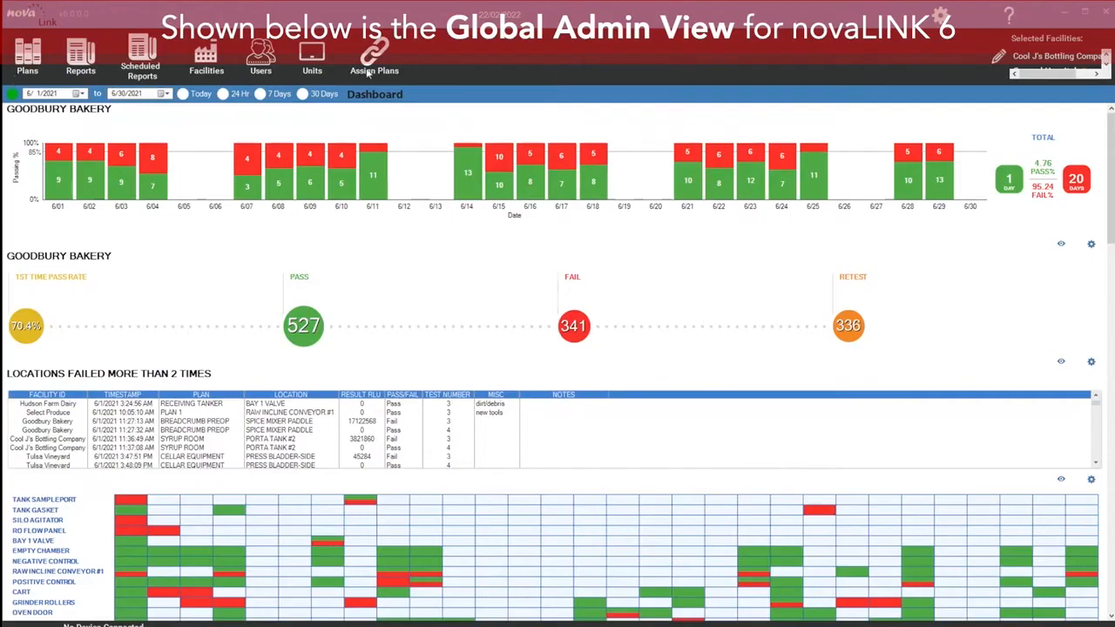
Step: Open Units and start adding a new NL2x with serial number 00335 assigned to Goodbury Bakery
{"action": "left_click", "coordinate": [313, 69]}
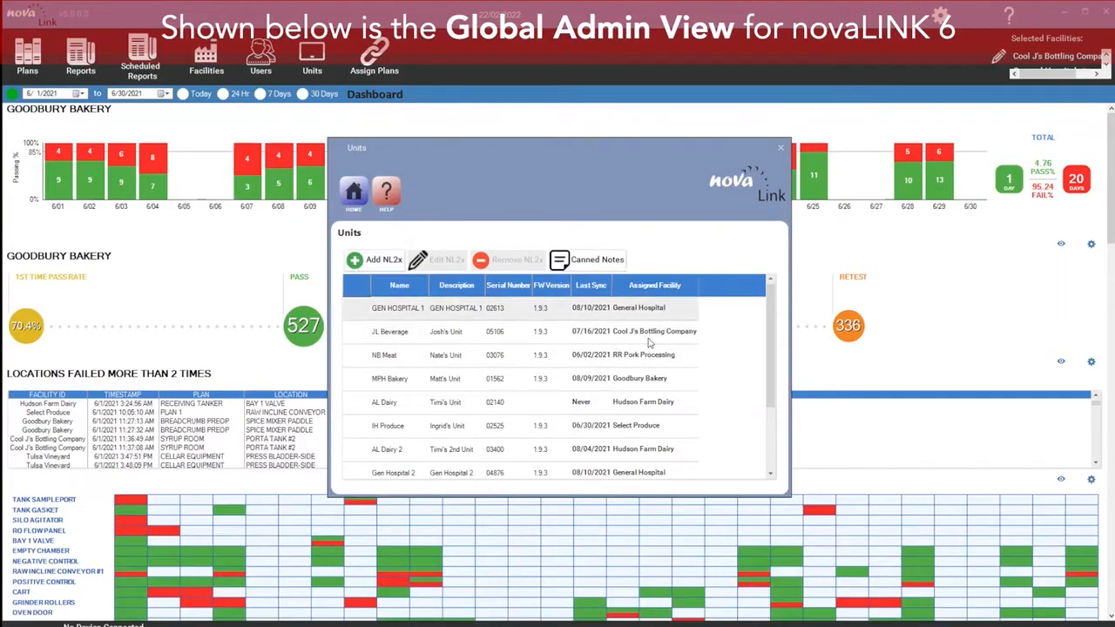
{"action": "left_click", "coordinate": [378, 265]}
{"action": "left_click", "coordinate": [588, 275]}
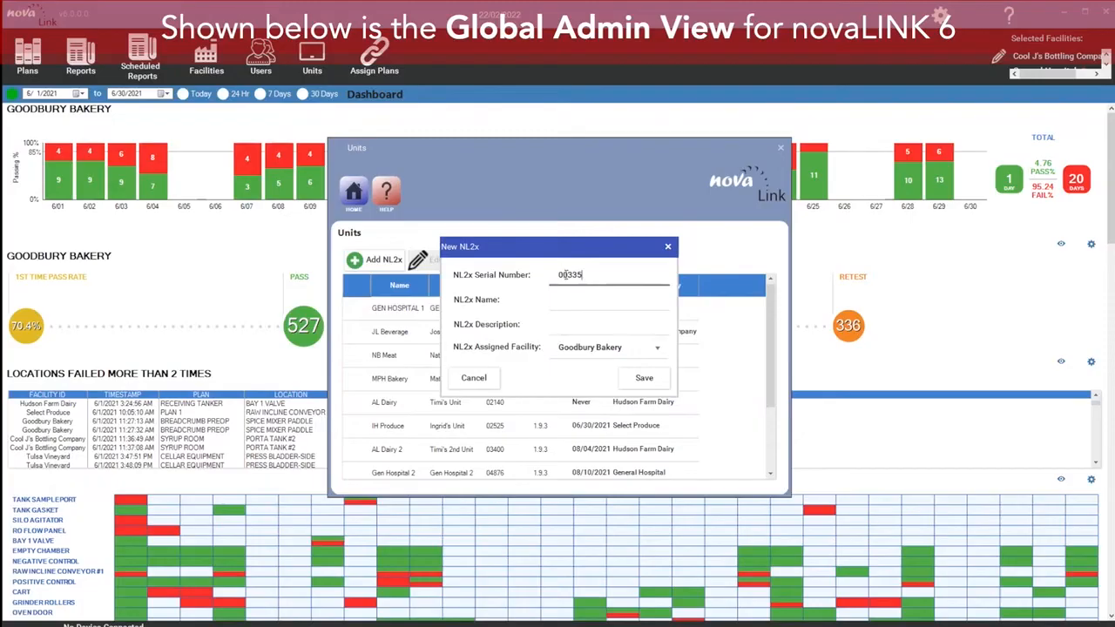
{"action": "left_click_drag", "start_coordinate": [562, 274], "coordinate": [568, 275]}
{"action": "left_click", "coordinate": [576, 301]}
{"action": "left_click", "coordinate": [649, 347]}
{"action": "scroll", "coordinate": [678, 459], "scroll_direction": "down", "scroll_amount": 2}
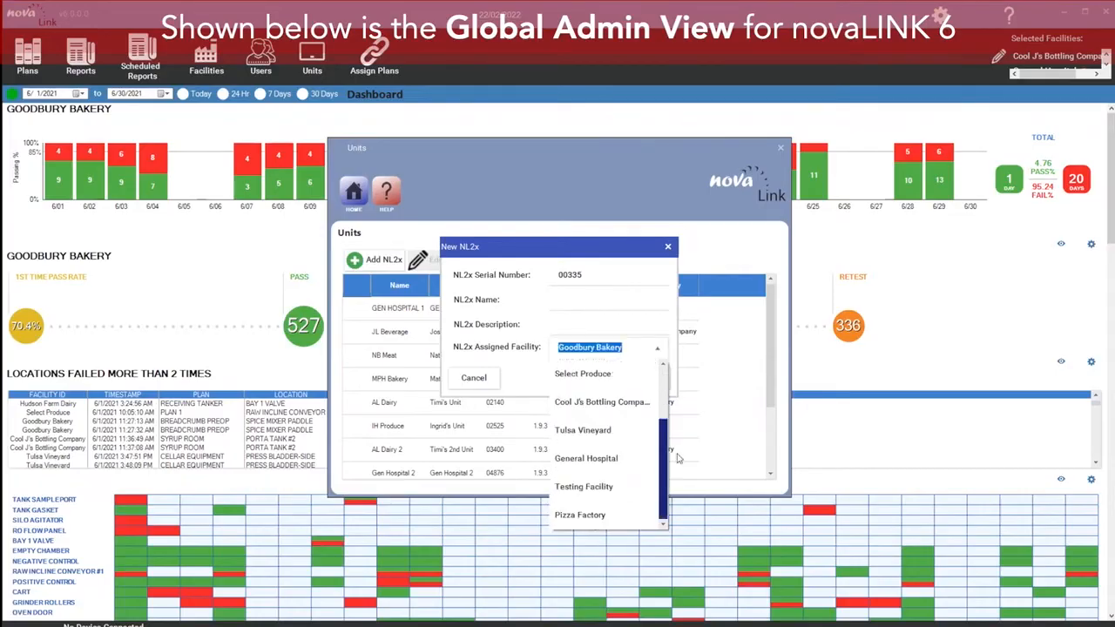
{"action": "scroll", "coordinate": [678, 458], "scroll_direction": "up", "scroll_amount": 2}
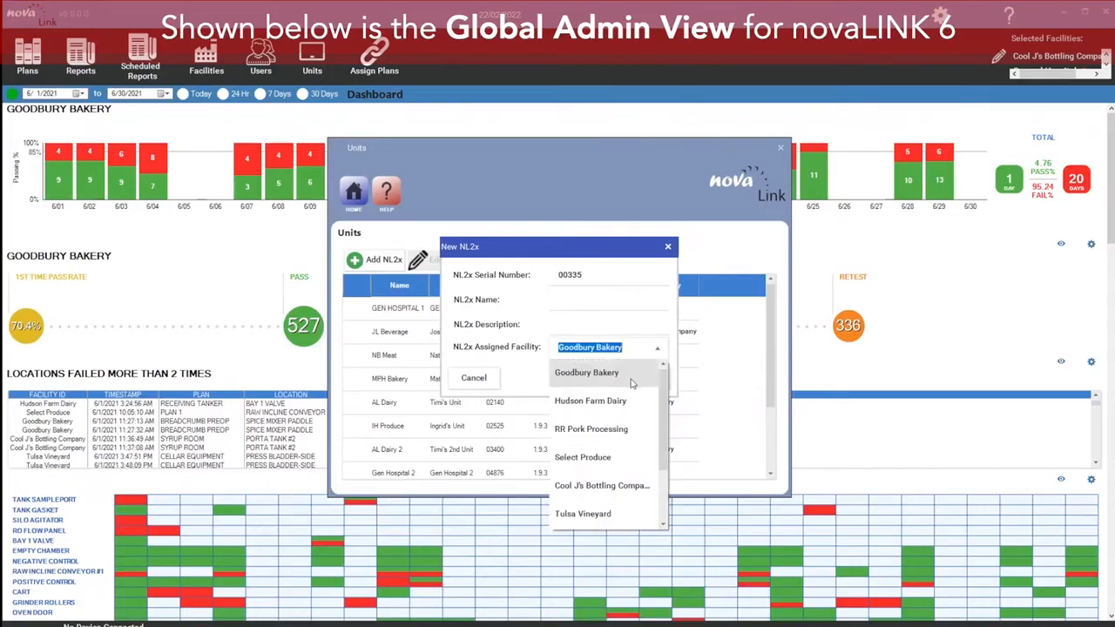
{"action": "left_click", "coordinate": [639, 373]}
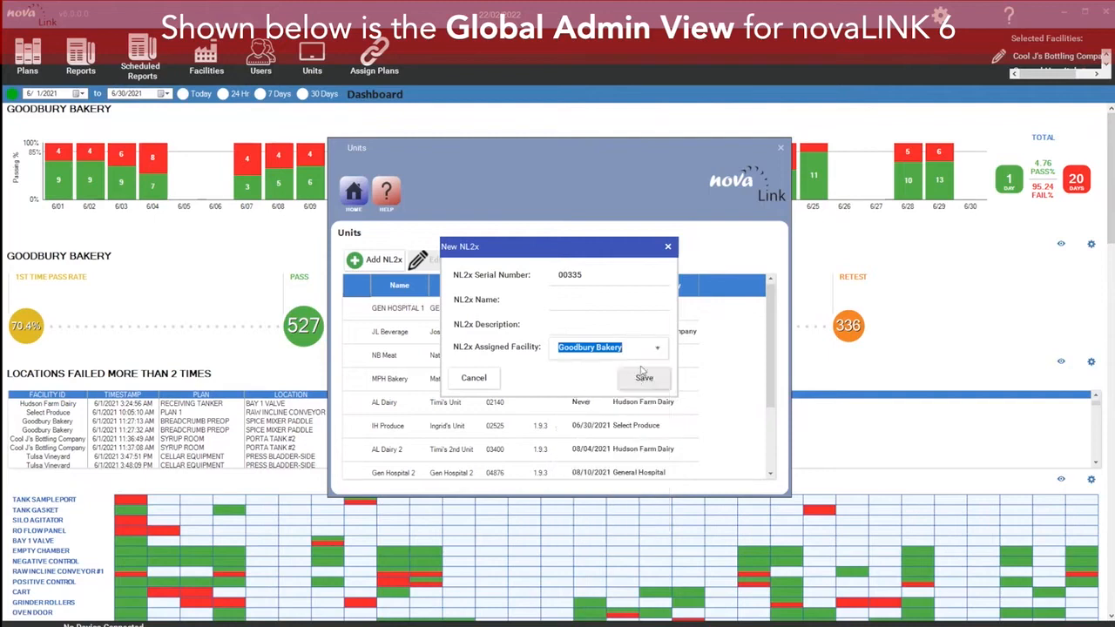
Step: Name the new unit Bakery unit 1 and give it the description Bakery unit 1
{"action": "left_click", "coordinate": [620, 300]}
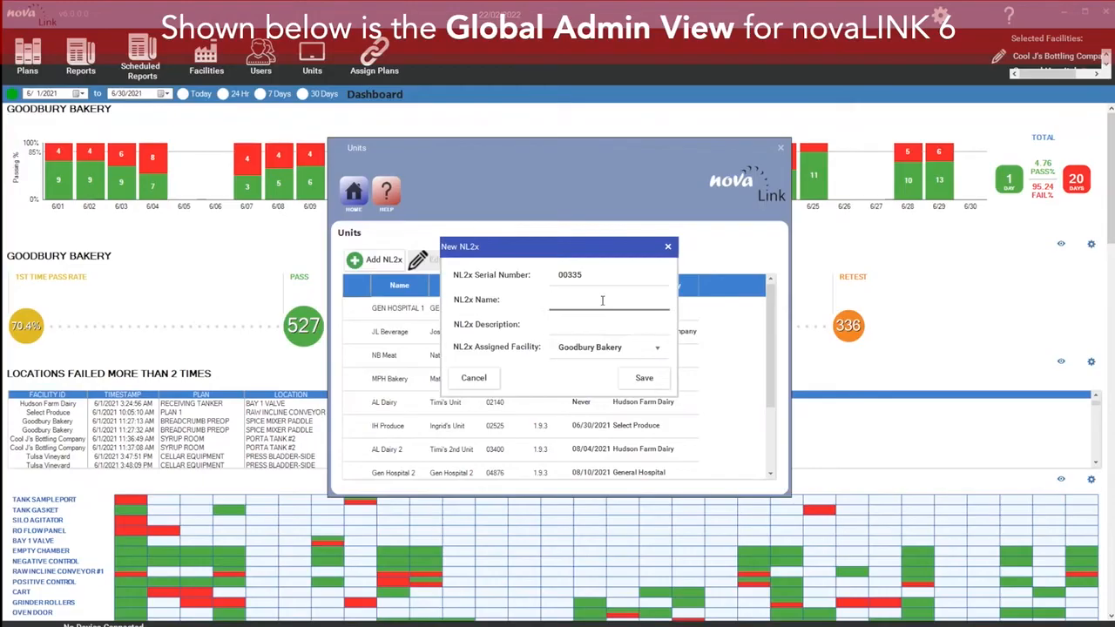
{"action": "type", "text": "Baker unit 1"}
{"action": "left_click", "coordinate": [619, 323]}
{"action": "type", "text": "Baker"}
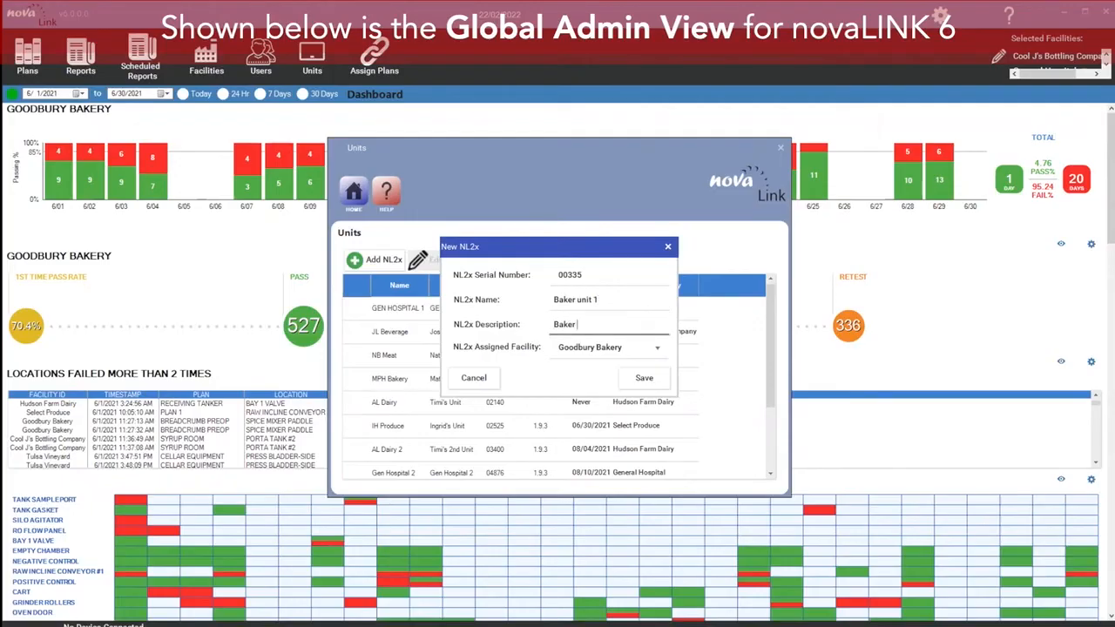
{"action": "left_click", "coordinate": [579, 299]}
{"action": "type", "text": "y"}
{"action": "left_click", "coordinate": [611, 324]}
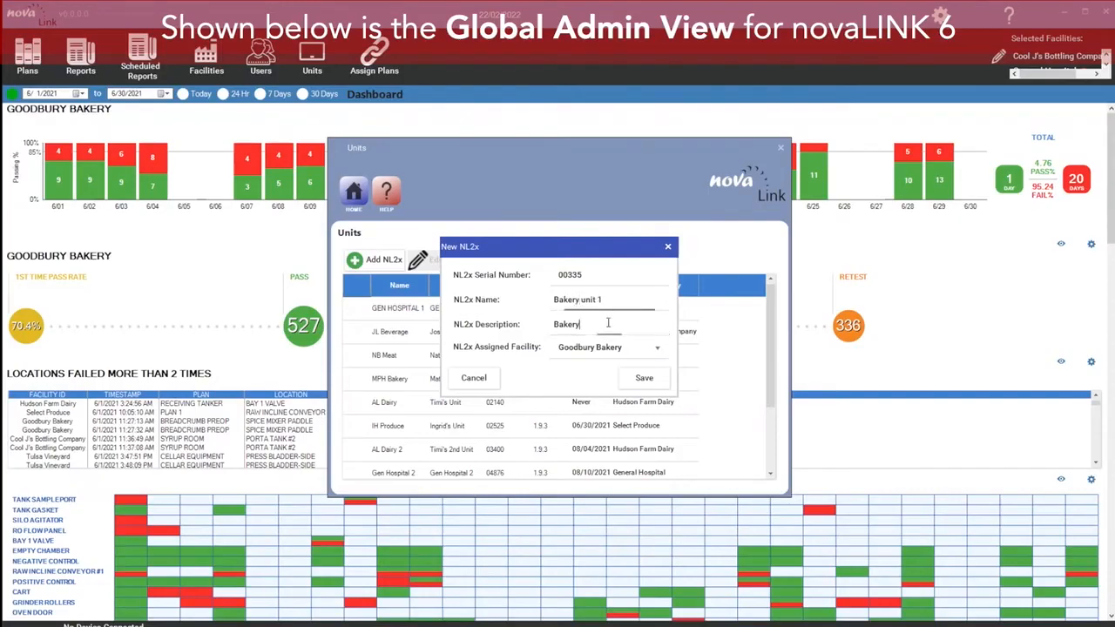
{"action": "type", "text": "unit 1"}
Step: Try to save the new NL2x unit, dismiss the message and close the dialog
{"action": "left_click", "coordinate": [659, 349]}
{"action": "left_click", "coordinate": [656, 351]}
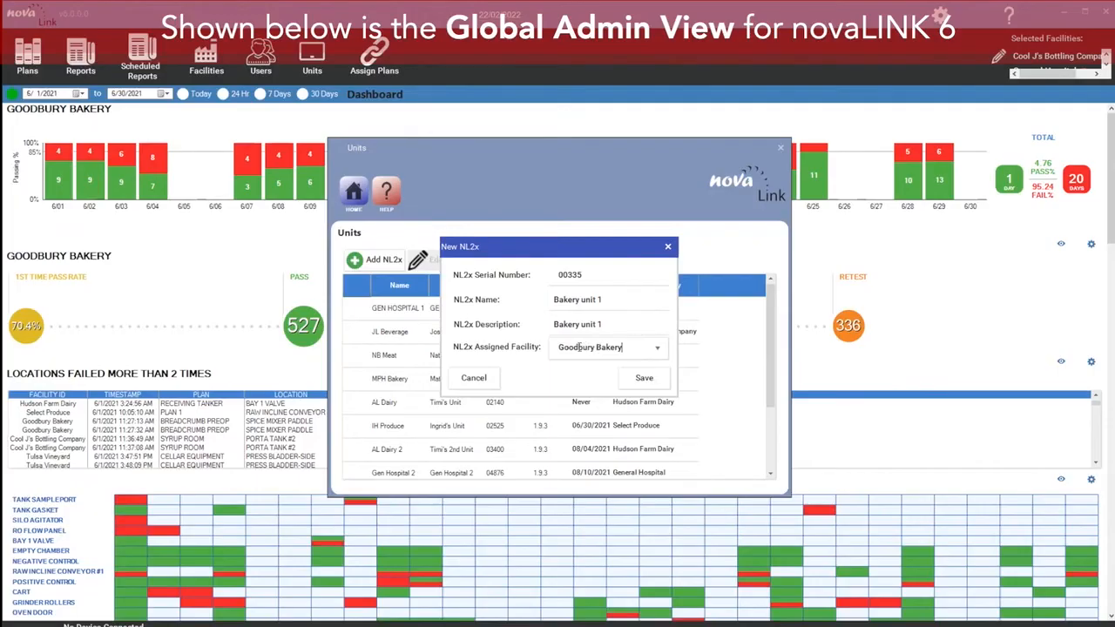
{"action": "left_click", "coordinate": [643, 377]}
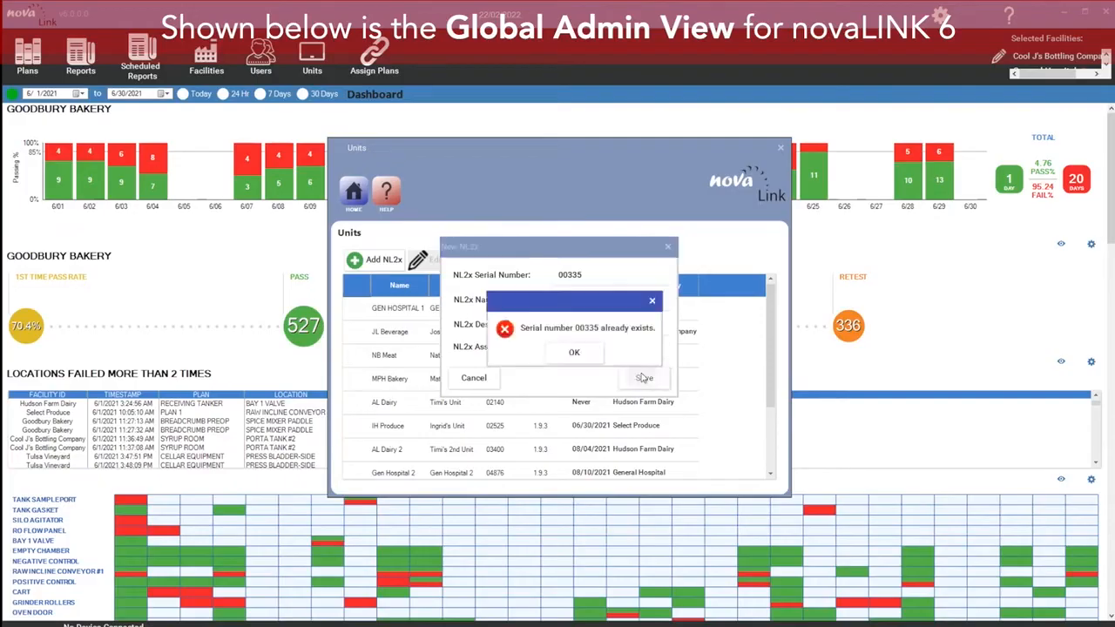
{"action": "left_click", "coordinate": [594, 359]}
{"action": "left_click", "coordinate": [668, 248]}
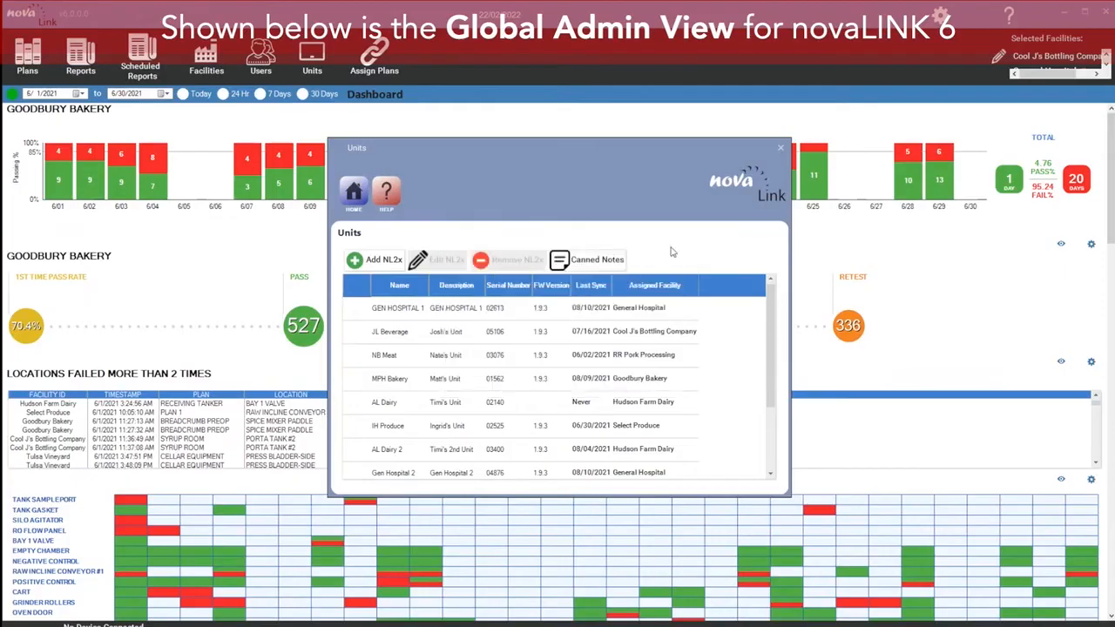
Step: Edit the existing unit with serial number 00335 to assign it to Goodbury Bakery
{"action": "left_click_drag", "start_coordinate": [772, 335], "coordinate": [781, 409]}
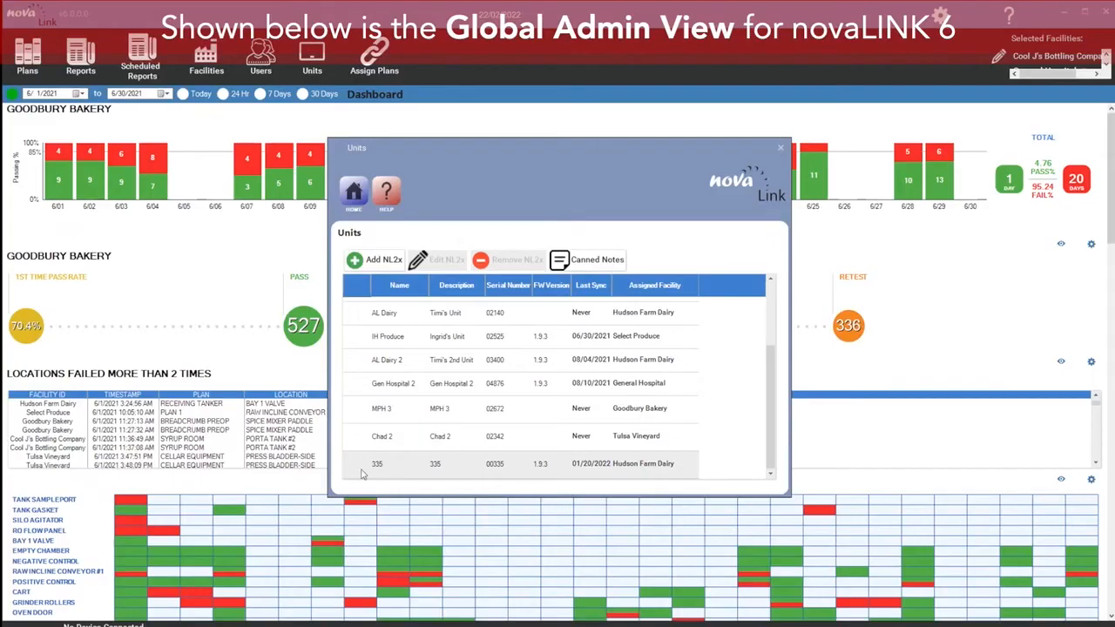
{"action": "left_click", "coordinate": [660, 474]}
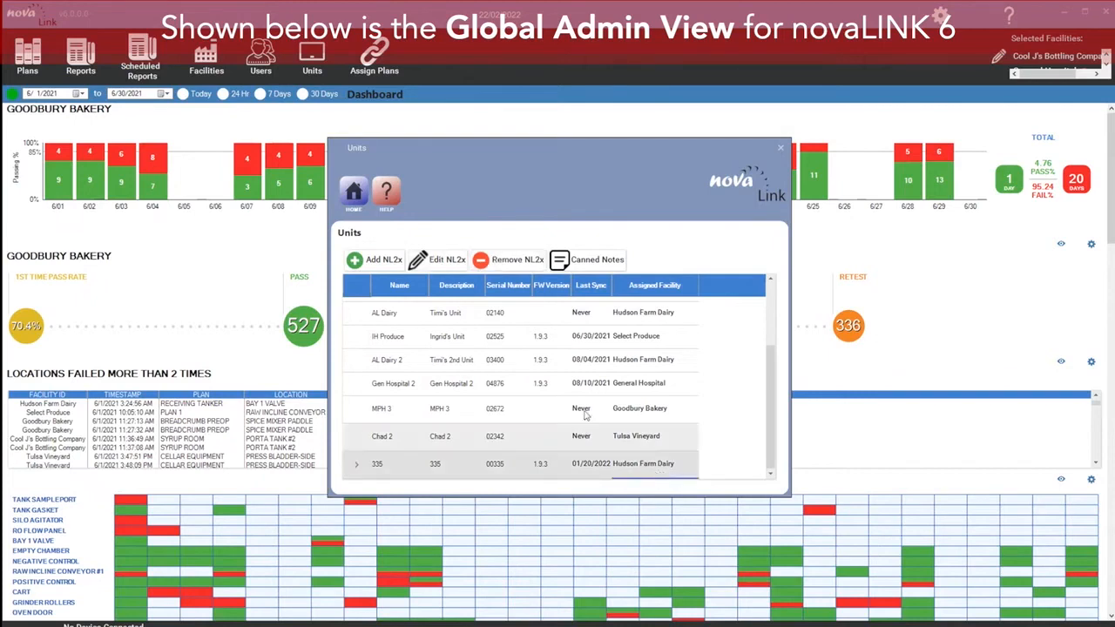
{"action": "left_click", "coordinate": [448, 261]}
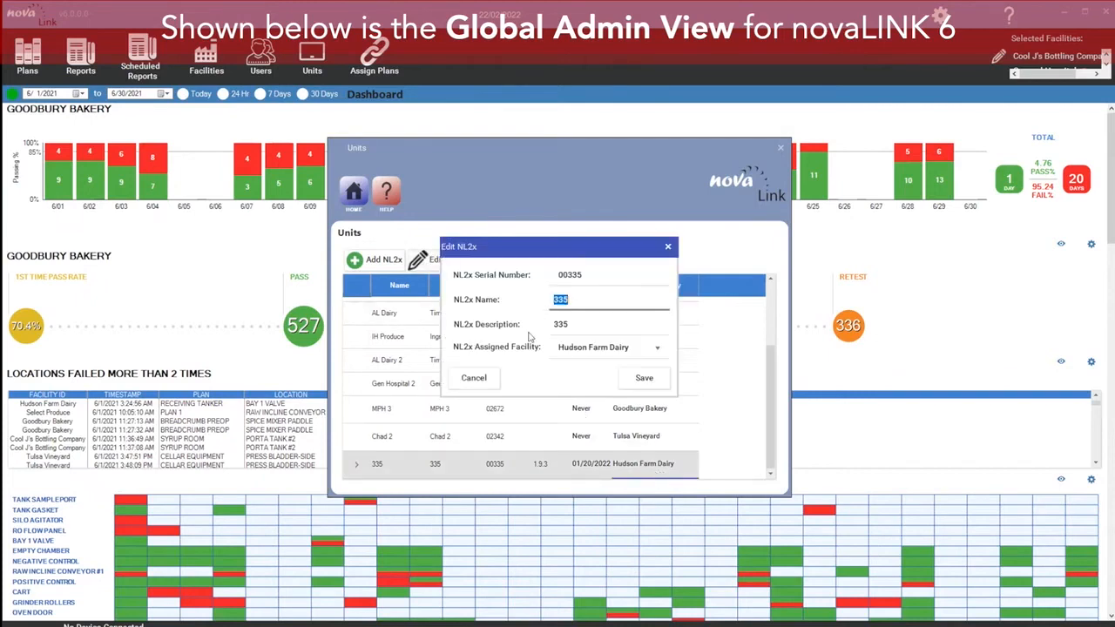
{"action": "left_click", "coordinate": [650, 346]}
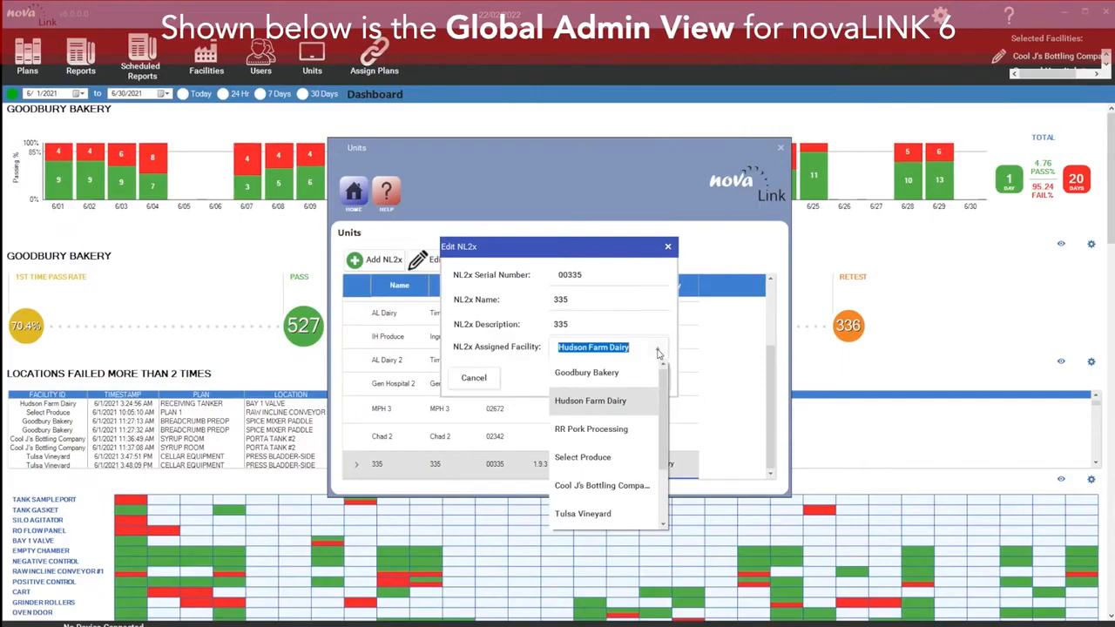
{"action": "left_click", "coordinate": [629, 372]}
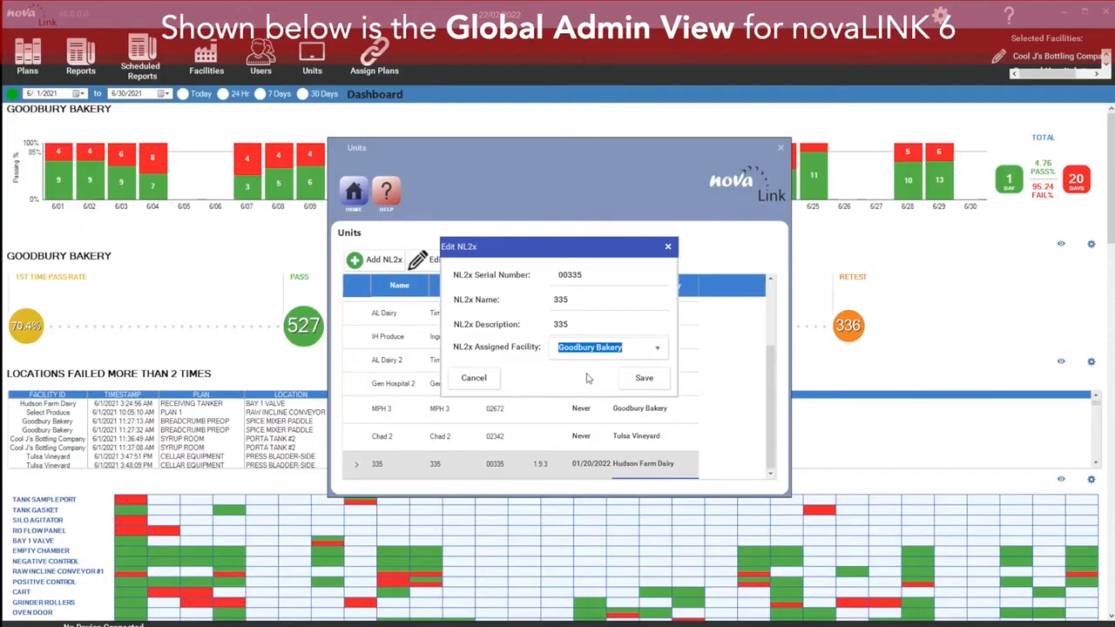
{"action": "left_click", "coordinate": [642, 379]}
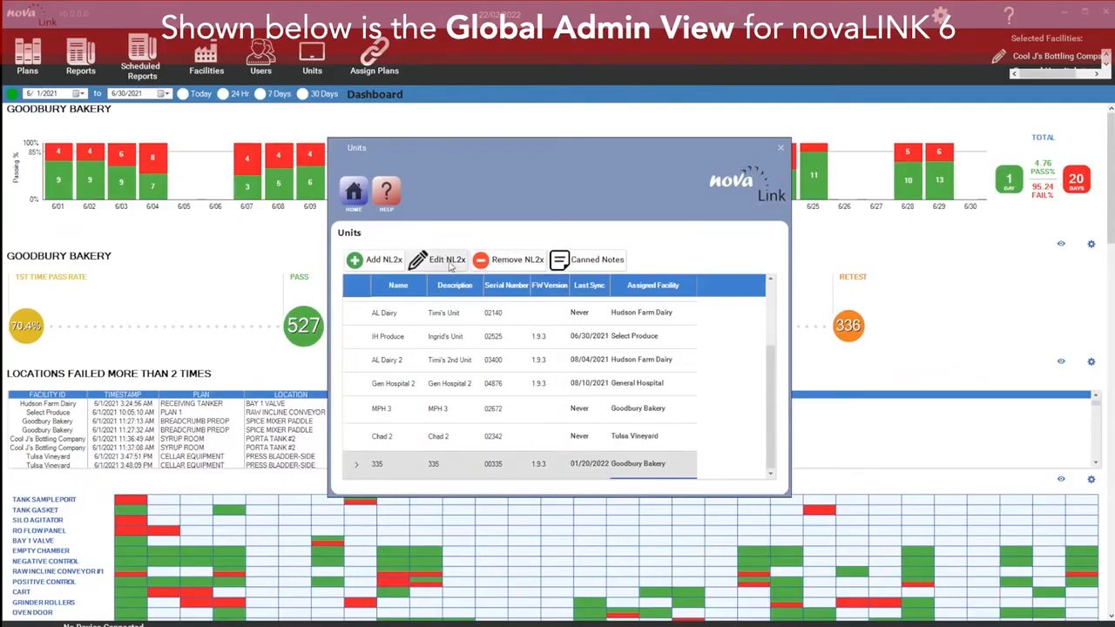
Step: Start removing the selected NL2x unit and cancel the deletion confirmation
{"action": "left_click", "coordinate": [510, 261]}
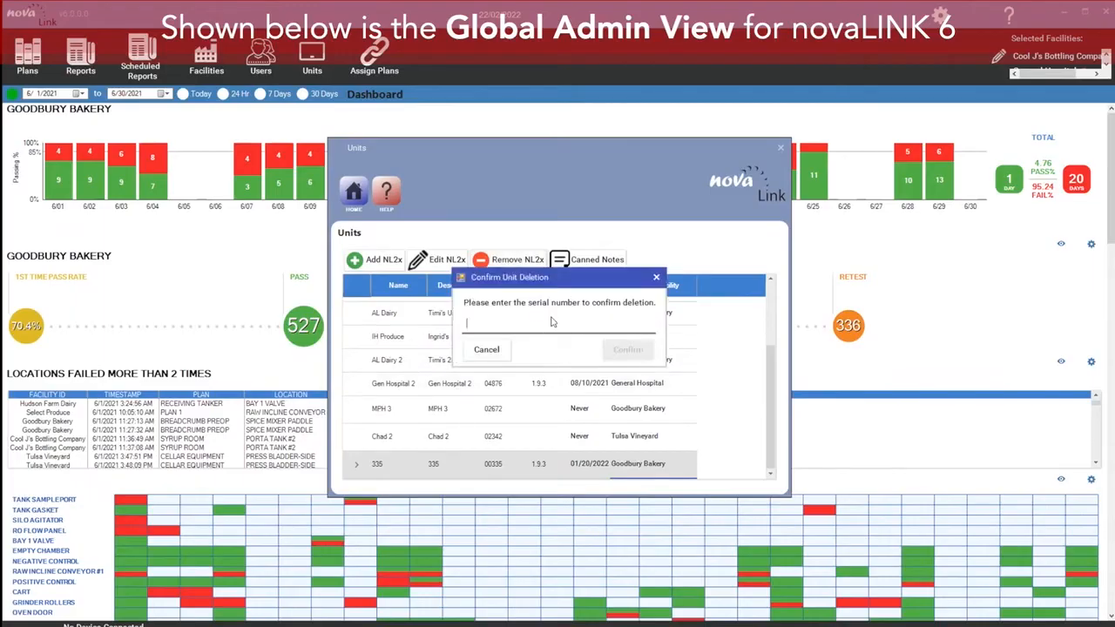
{"action": "left_click", "coordinate": [485, 350]}
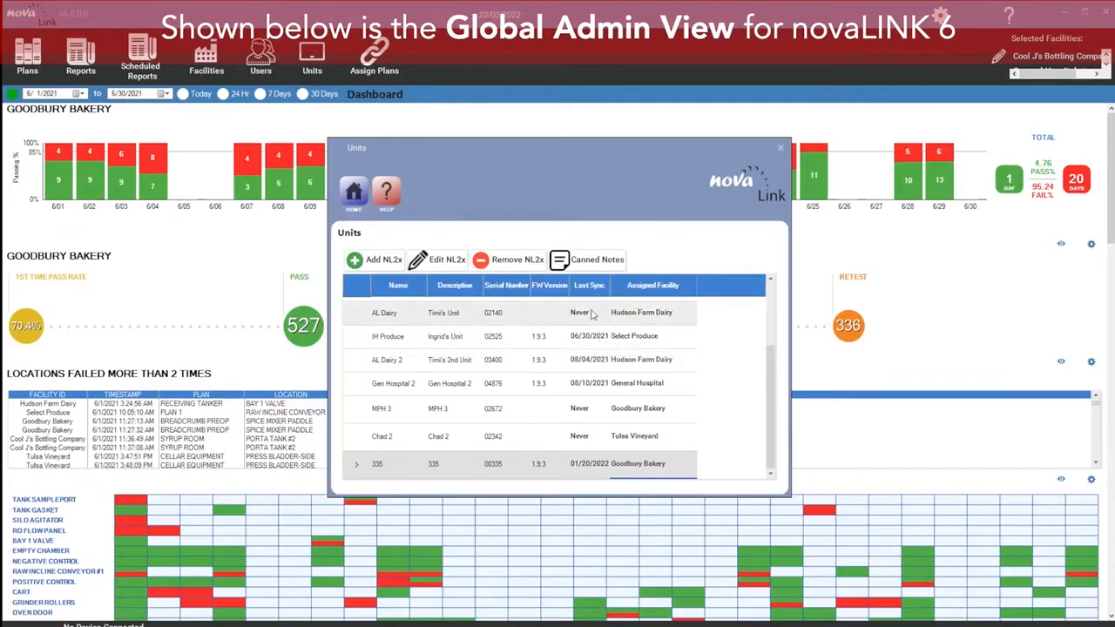
Step: Open the canned notes for the Goodbury Bakery facility
{"action": "left_click", "coordinate": [600, 261]}
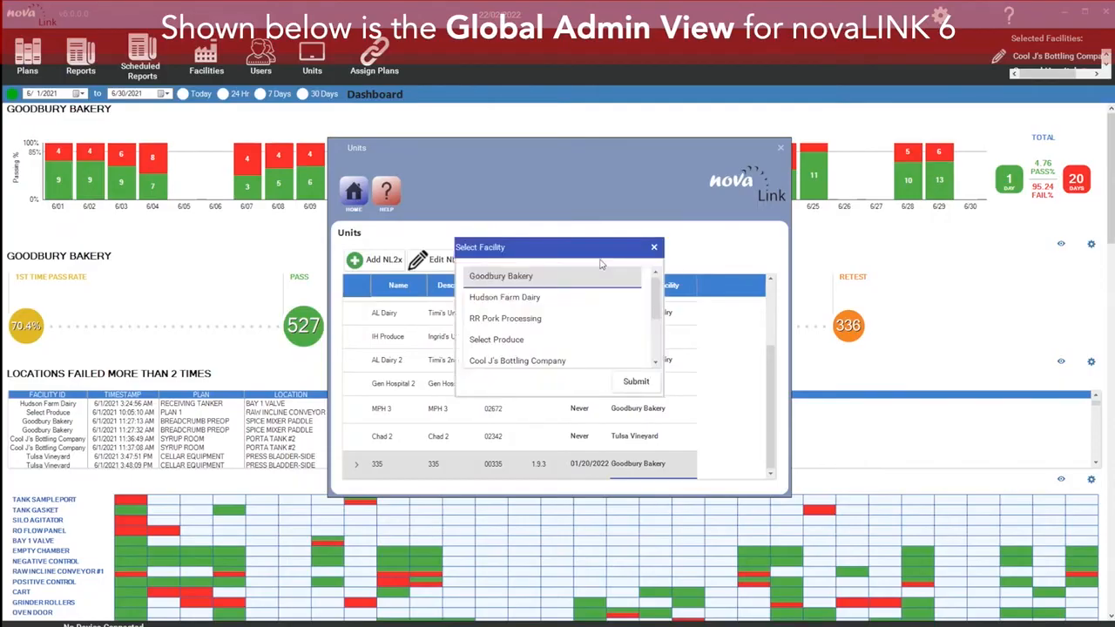
{"action": "mouse_move", "coordinate": [660, 292]}
{"action": "left_mouse_down"}
{"action": "mouse_move", "coordinate": [658, 350]}
{"action": "mouse_move", "coordinate": [657, 284]}
{"action": "left_mouse_up"}
{"action": "left_click", "coordinate": [631, 383]}
{"action": "left_click", "coordinate": [588, 260]}
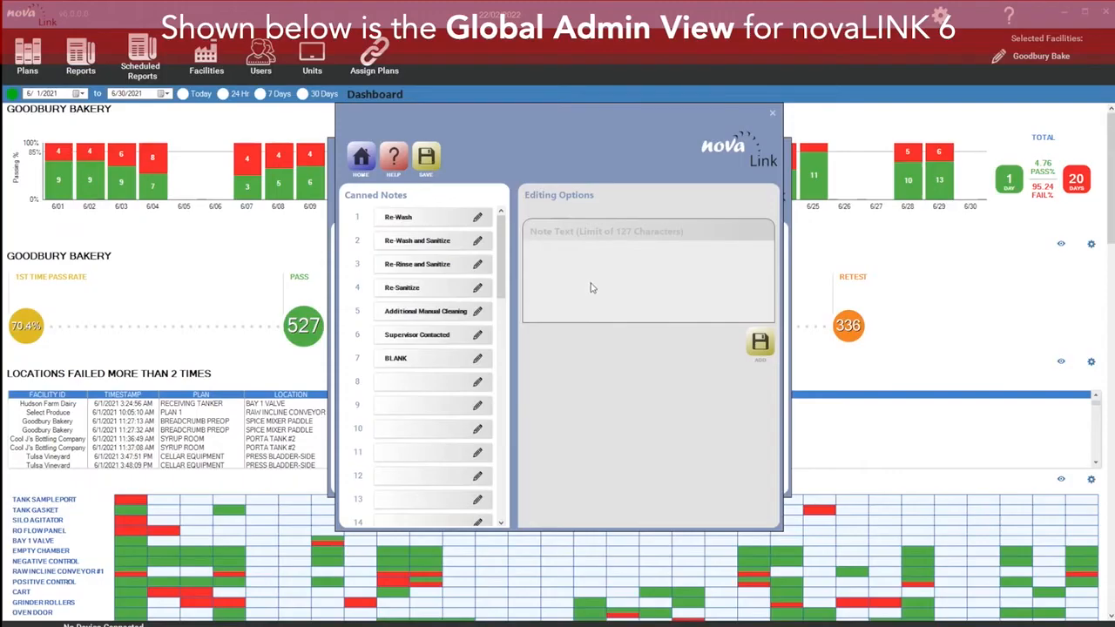
Step: Add canned note 8 reading "rewash rinse and sanitize" and close the canned notes window
{"action": "left_click", "coordinate": [401, 387]}
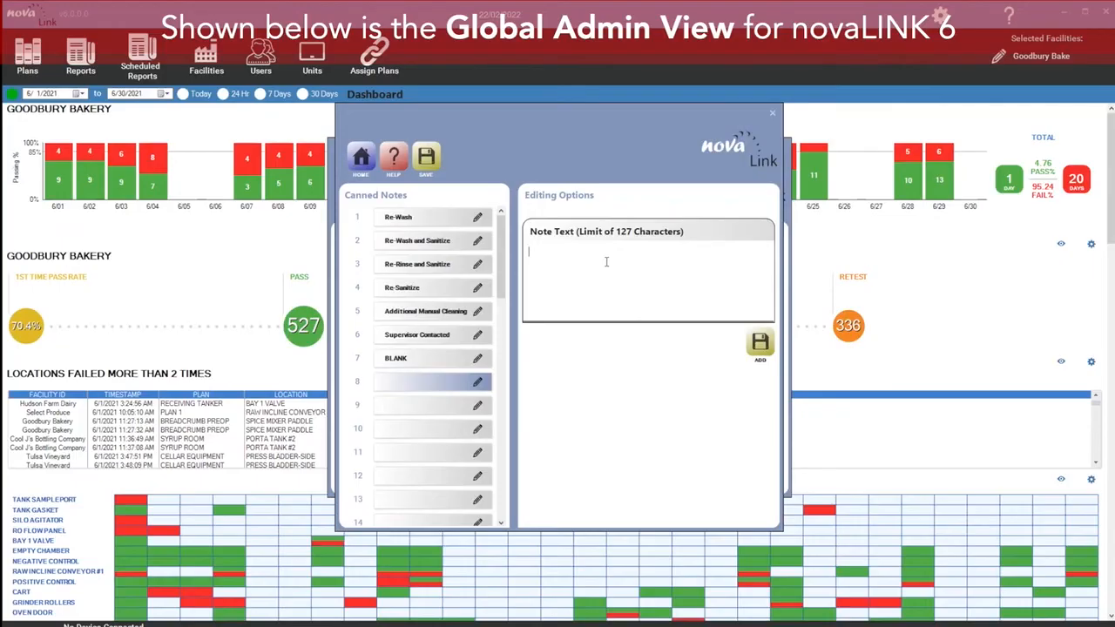
{"action": "type", "text": "rewash rinse and sanitize"}
{"action": "left_click", "coordinate": [754, 338]}
{"action": "left_click", "coordinate": [574, 338]}
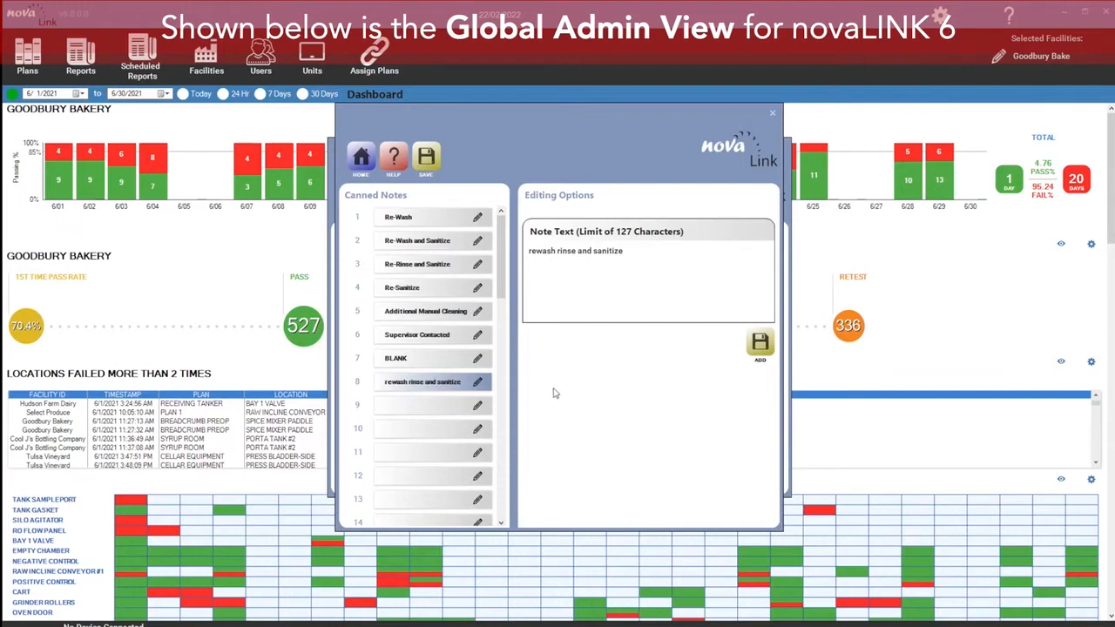
{"action": "left_click", "coordinate": [559, 336]}
{"action": "left_click", "coordinate": [772, 113]}
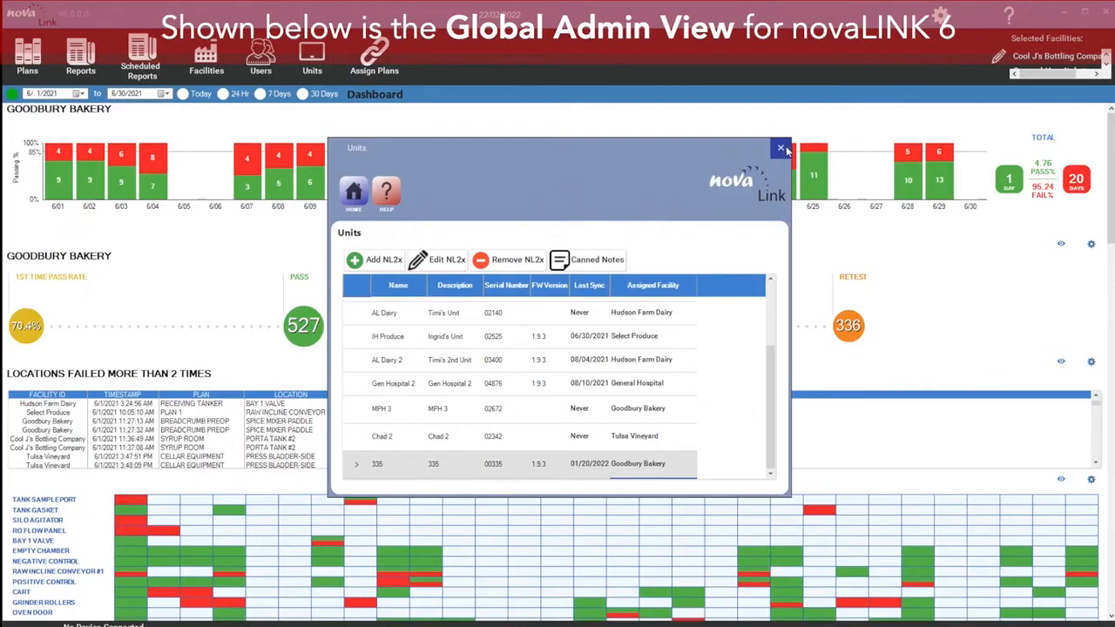
Step: Close Units and assign all available Goodbury Bakery plans to NL2x unit 00335 as active plans
{"action": "left_click", "coordinate": [783, 149]}
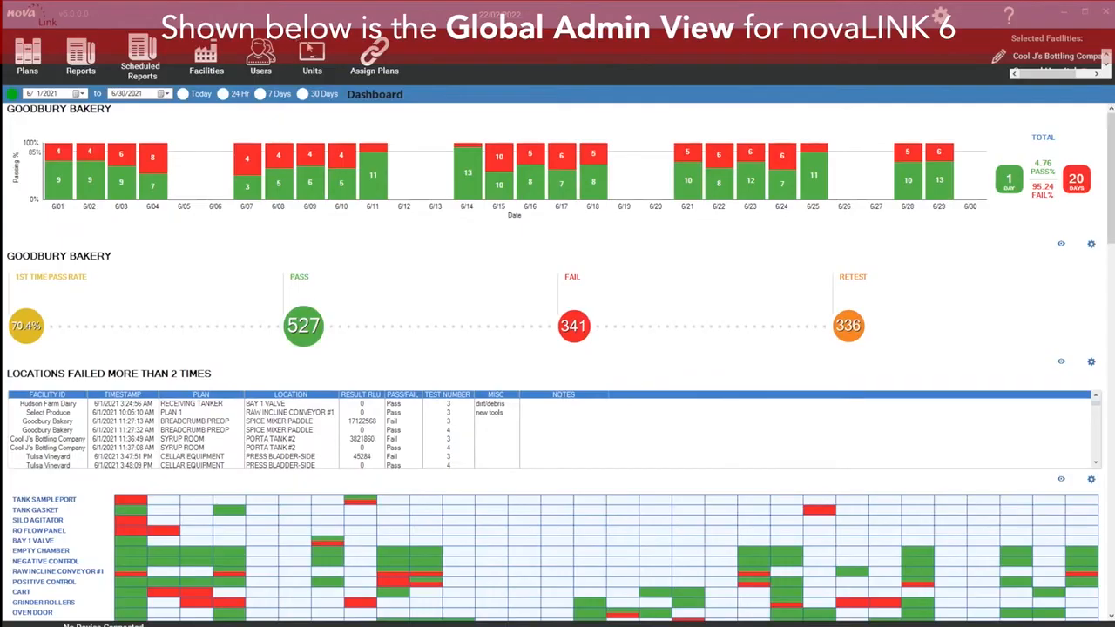
{"action": "left_click", "coordinate": [374, 58]}
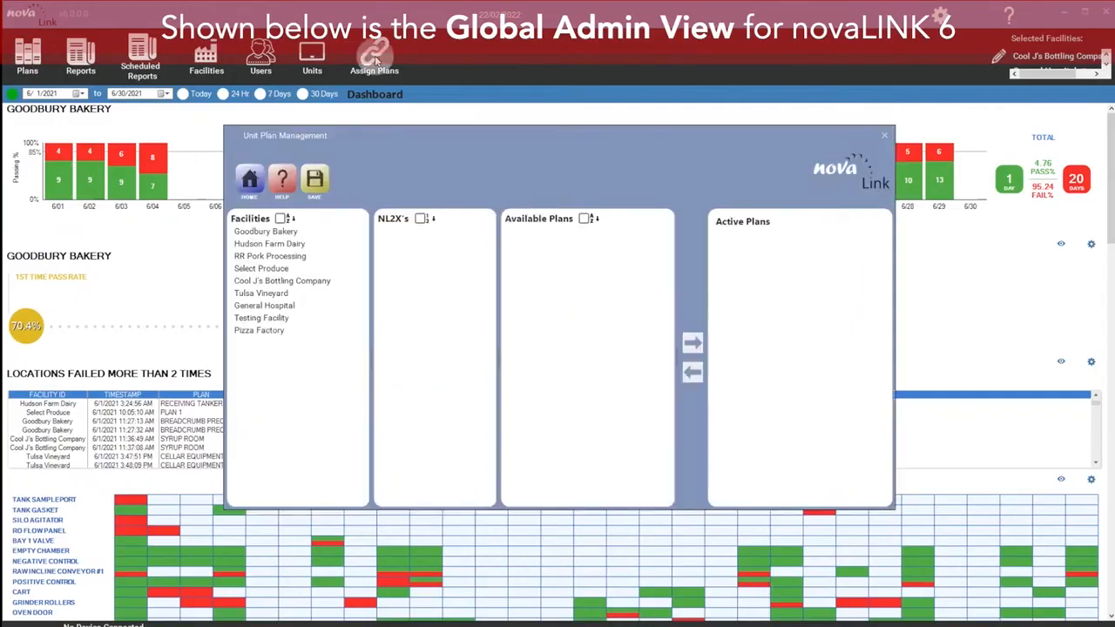
{"action": "left_click", "coordinate": [290, 233]}
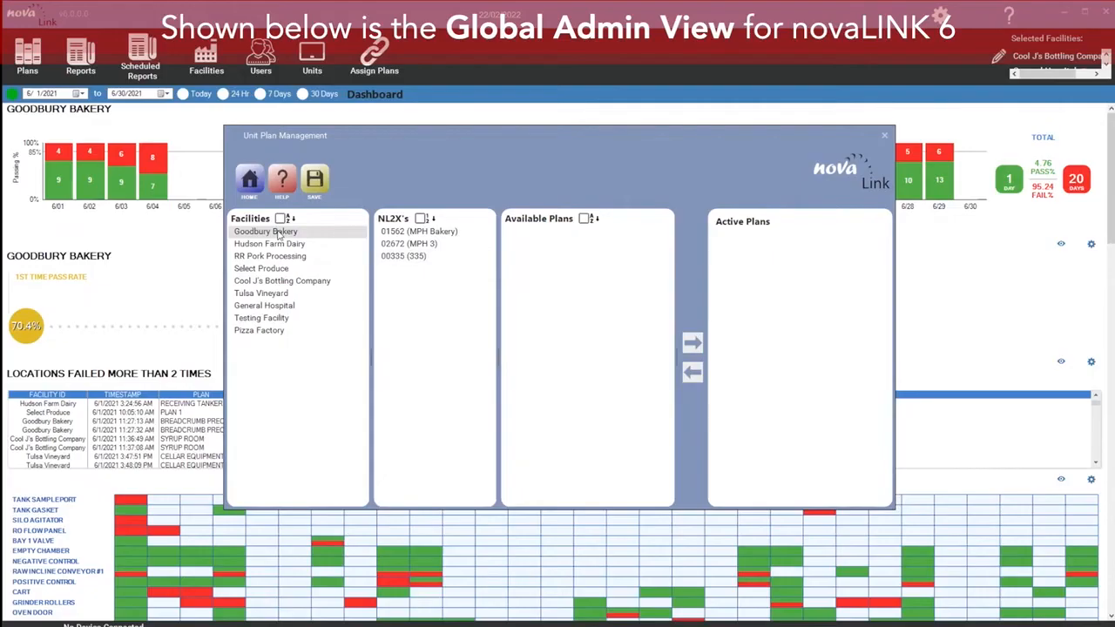
{"action": "left_click", "coordinate": [408, 258]}
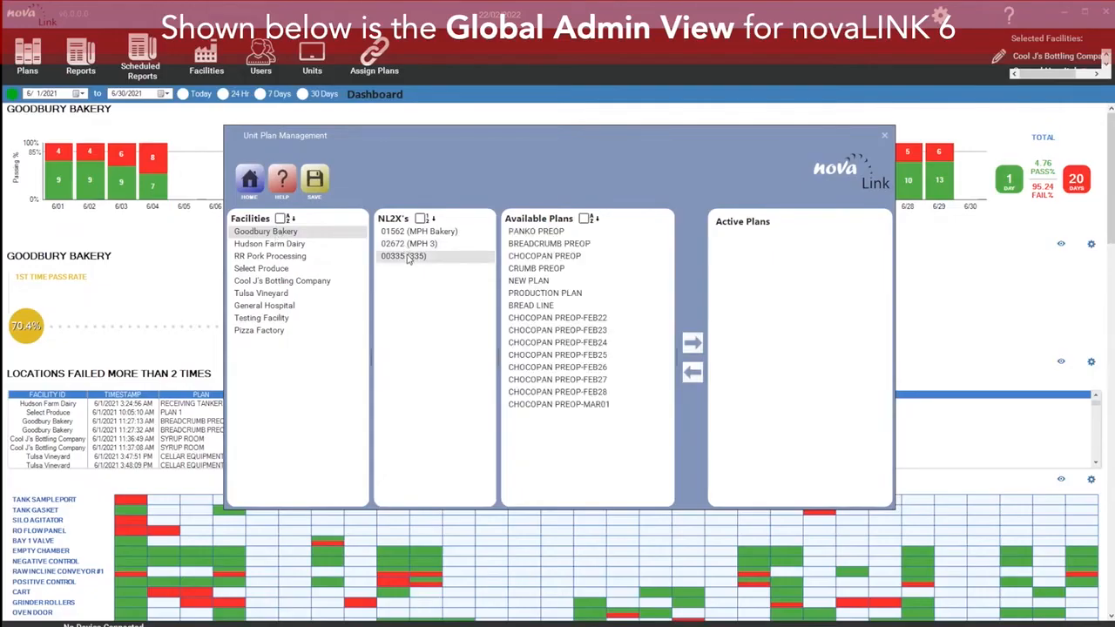
{"action": "left_click", "coordinate": [544, 248]}
{"action": "left_click", "coordinate": [549, 233]}
{"action": "left_click", "coordinate": [555, 245], "text": "ctrl"}
{"action": "left_click", "coordinate": [553, 257], "text": "ctrl"}
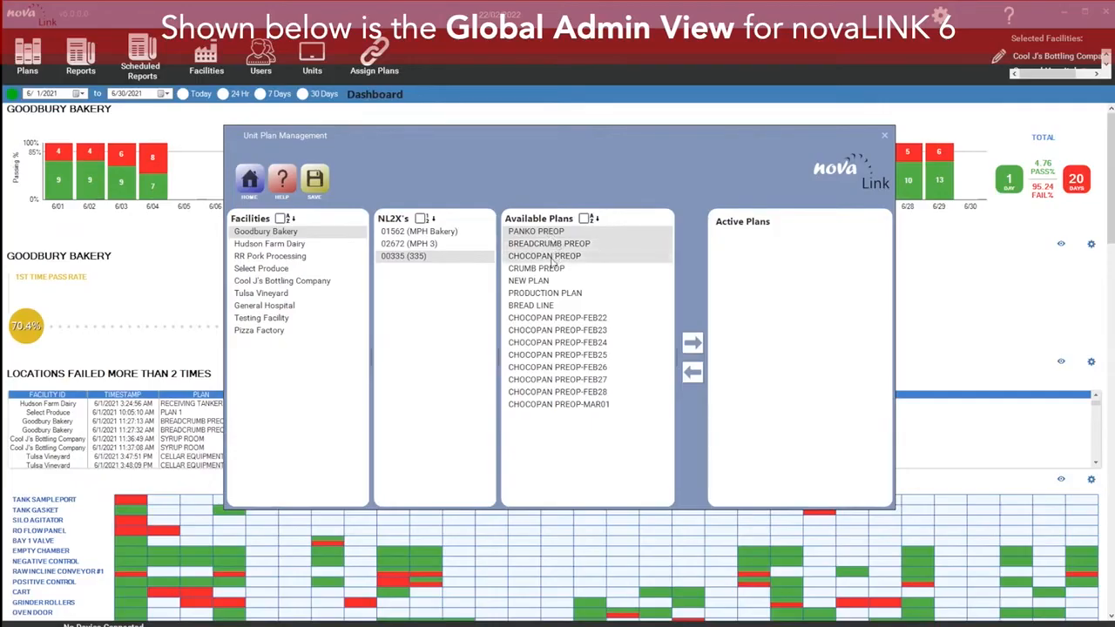
{"action": "left_click", "coordinate": [551, 269], "text": "ctrl"}
{"action": "left_click", "coordinate": [549, 281], "text": "ctrl"}
{"action": "left_click", "coordinate": [549, 295], "text": "ctrl"}
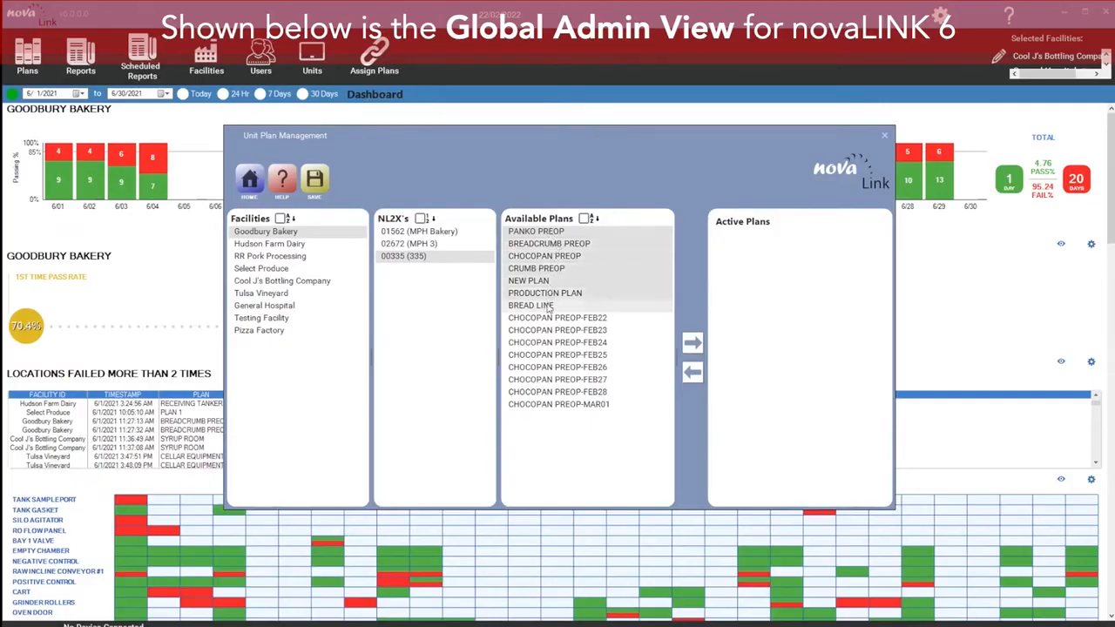
{"action": "left_click", "coordinate": [551, 305], "text": "ctrl"}
{"action": "left_click", "coordinate": [553, 319], "text": "ctrl"}
{"action": "left_click", "coordinate": [554, 331], "text": "ctrl"}
{"action": "left_click", "coordinate": [556, 343], "text": "ctrl"}
{"action": "left_click", "coordinate": [557, 356], "text": "ctrl"}
{"action": "left_click", "coordinate": [558, 368], "text": "ctrl"}
{"action": "left_click", "coordinate": [558, 380], "text": "ctrl"}
{"action": "left_click", "coordinate": [559, 392], "text": "ctrl"}
{"action": "left_click", "coordinate": [560, 404], "text": "ctrl"}
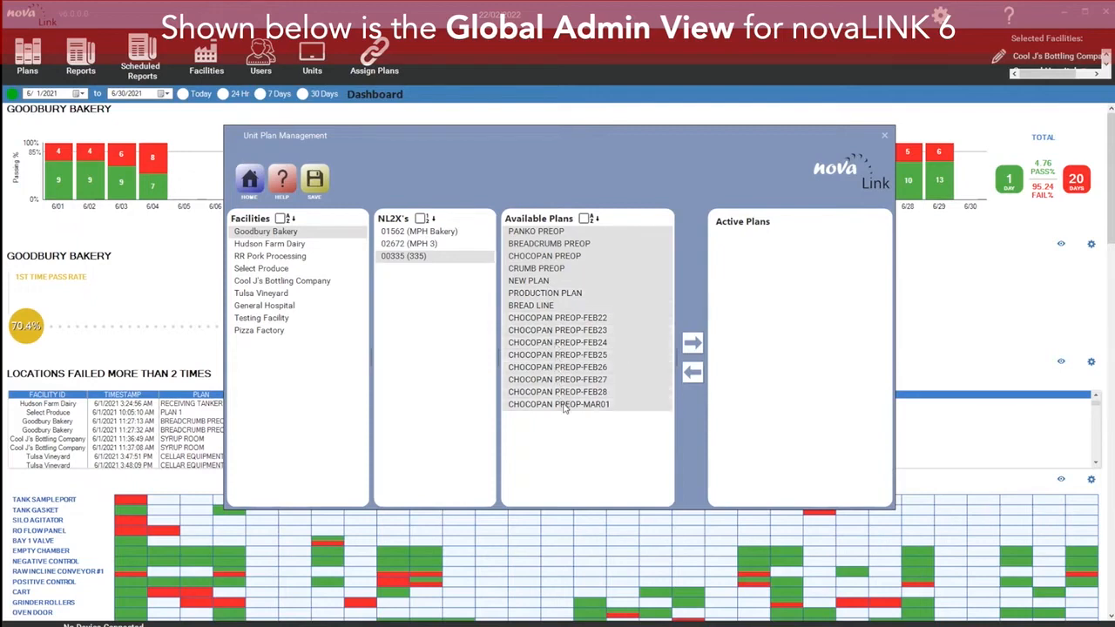
{"action": "left_click", "coordinate": [692, 342]}
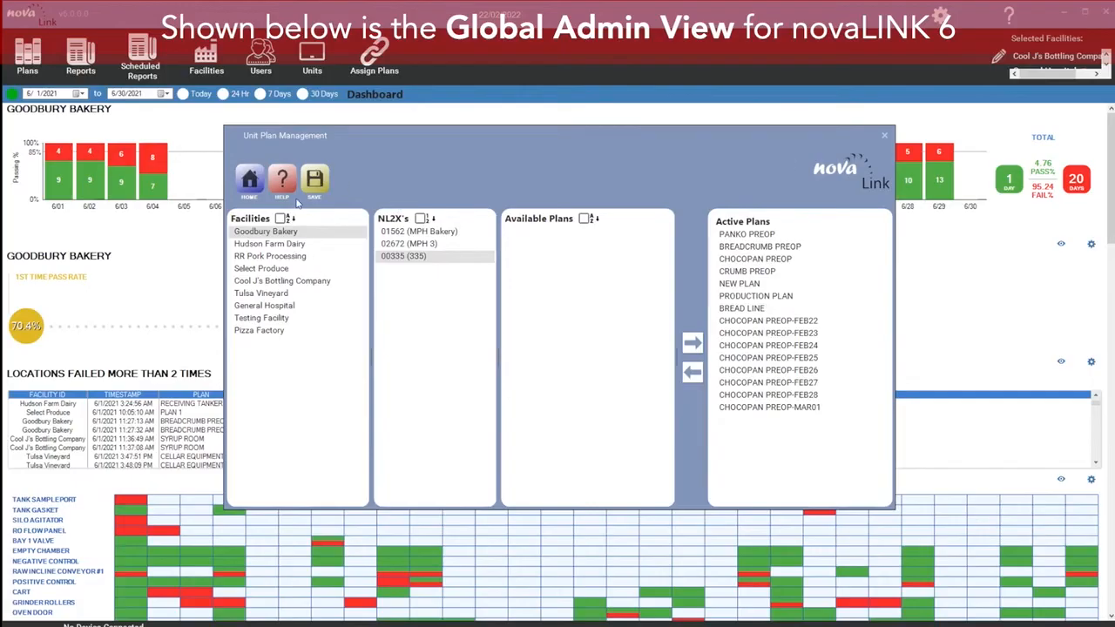
Step: Close plan management, decline erasing tests from the instrument memory, and refresh the data
{"action": "left_click", "coordinate": [884, 136]}
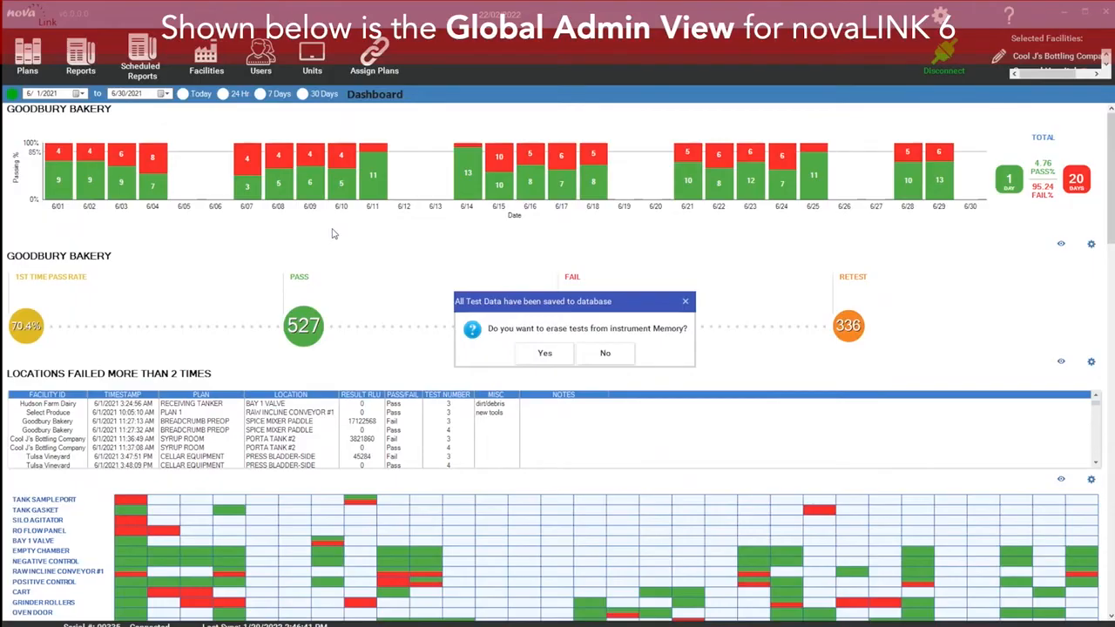
{"action": "left_click", "coordinate": [614, 353]}
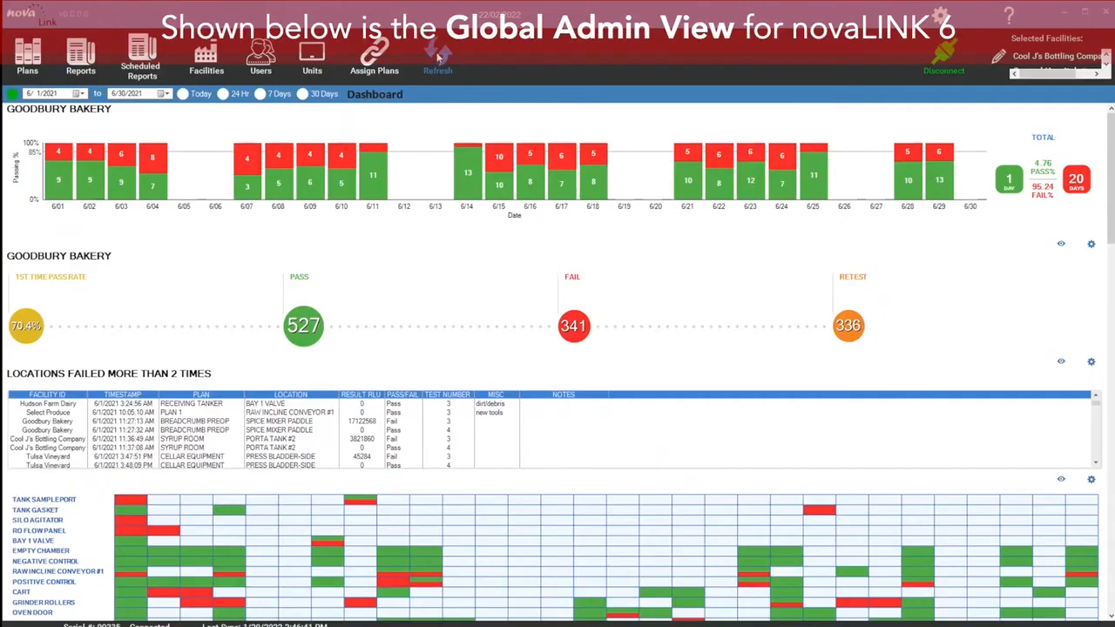
{"action": "left_click", "coordinate": [439, 84]}
Step: Open the unit settings and turn on Calibration Verification and Multiple Test Types
{"action": "left_click", "coordinate": [940, 15]}
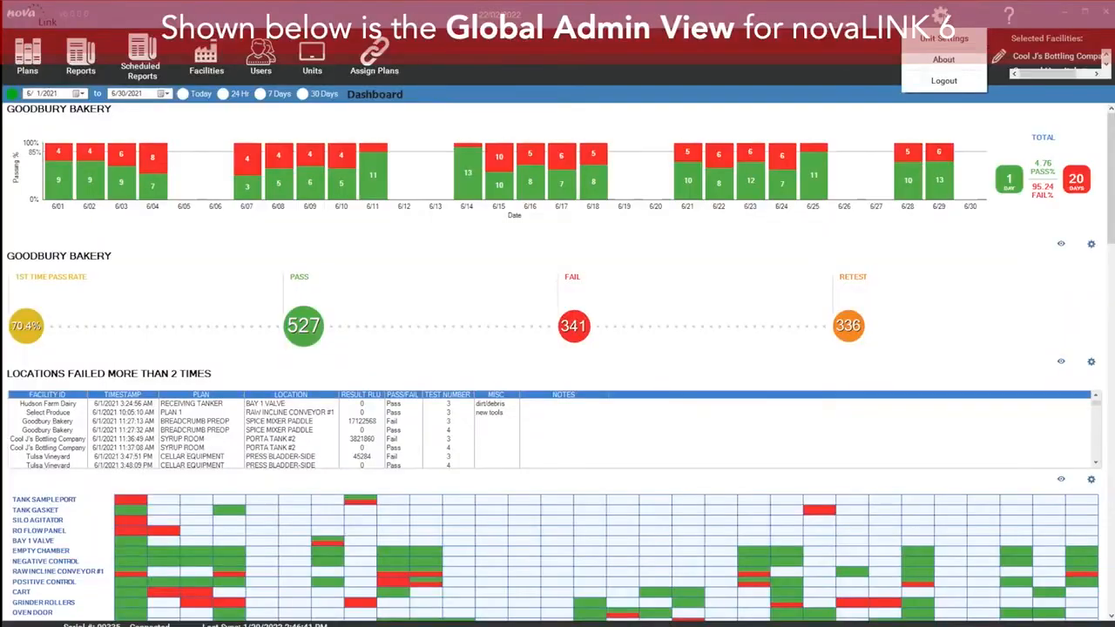
{"action": "left_click", "coordinate": [944, 38]}
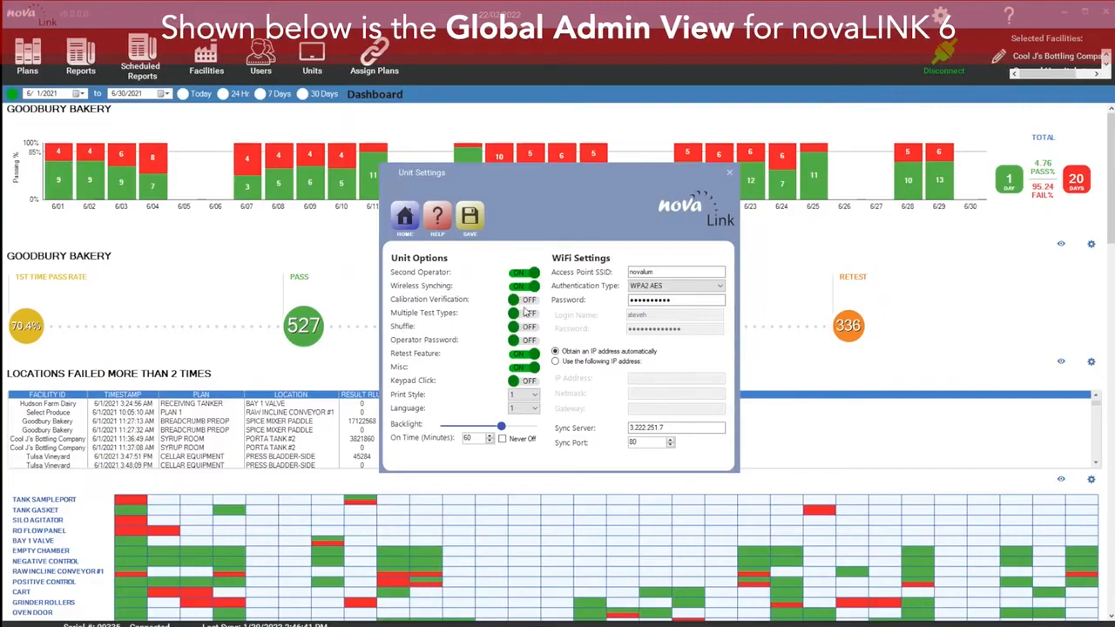
{"action": "left_click", "coordinate": [522, 301]}
{"action": "left_click", "coordinate": [526, 314]}
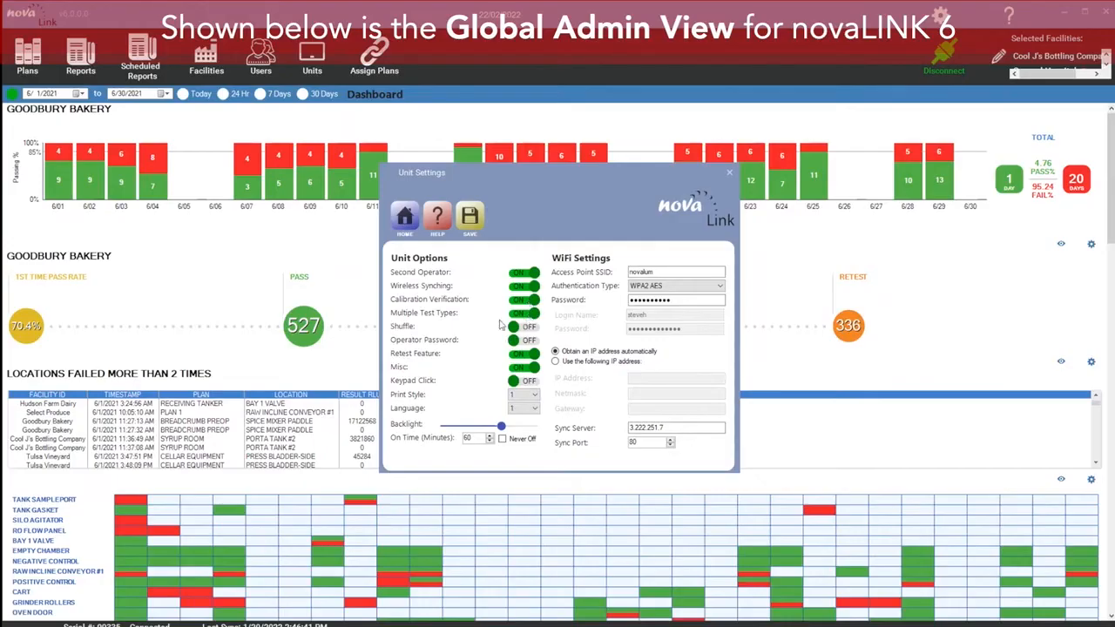
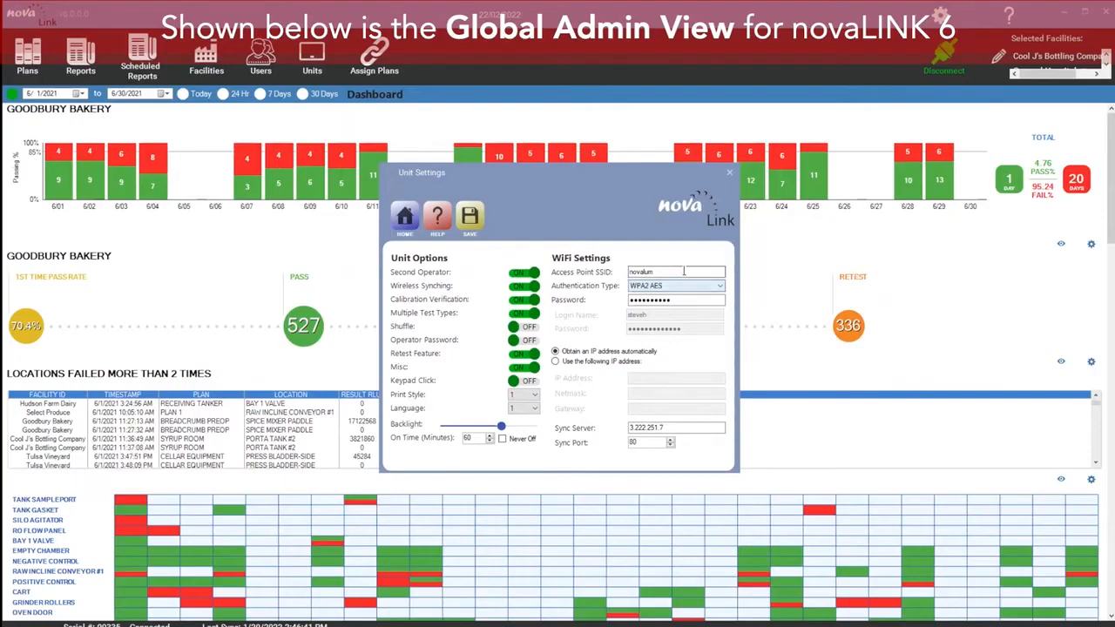
Step: Examine the unit's WiFi settings fields, including the access point SSID, password and IP address options
{"action": "left_click_drag", "start_coordinate": [683, 272], "coordinate": [615, 261]}
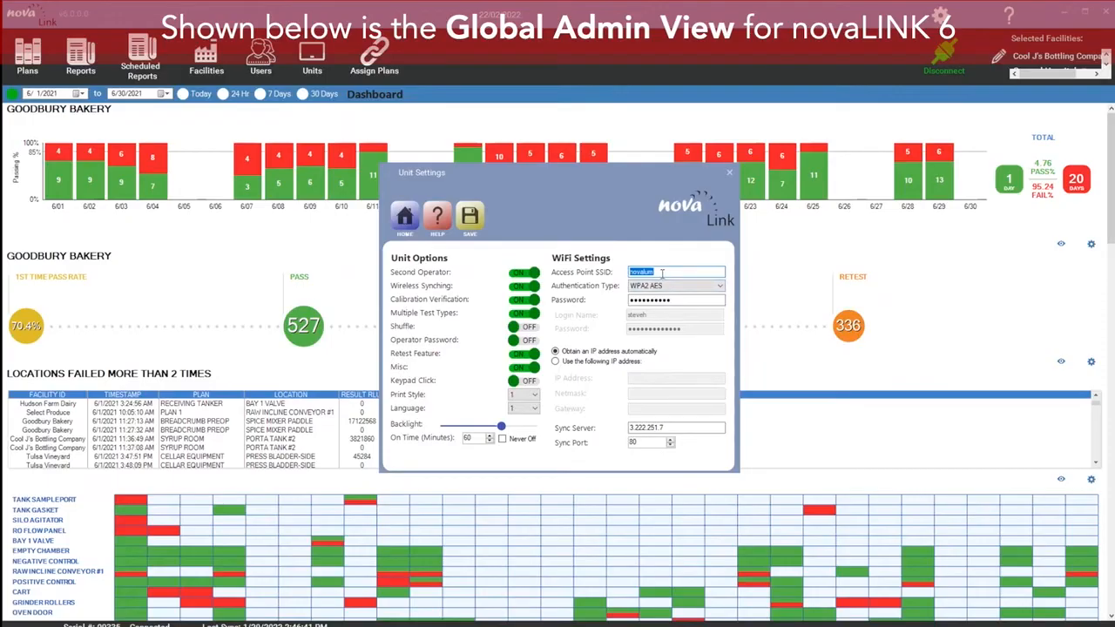
{"action": "left_click", "coordinate": [659, 301]}
{"action": "double_click", "coordinate": [659, 301]}
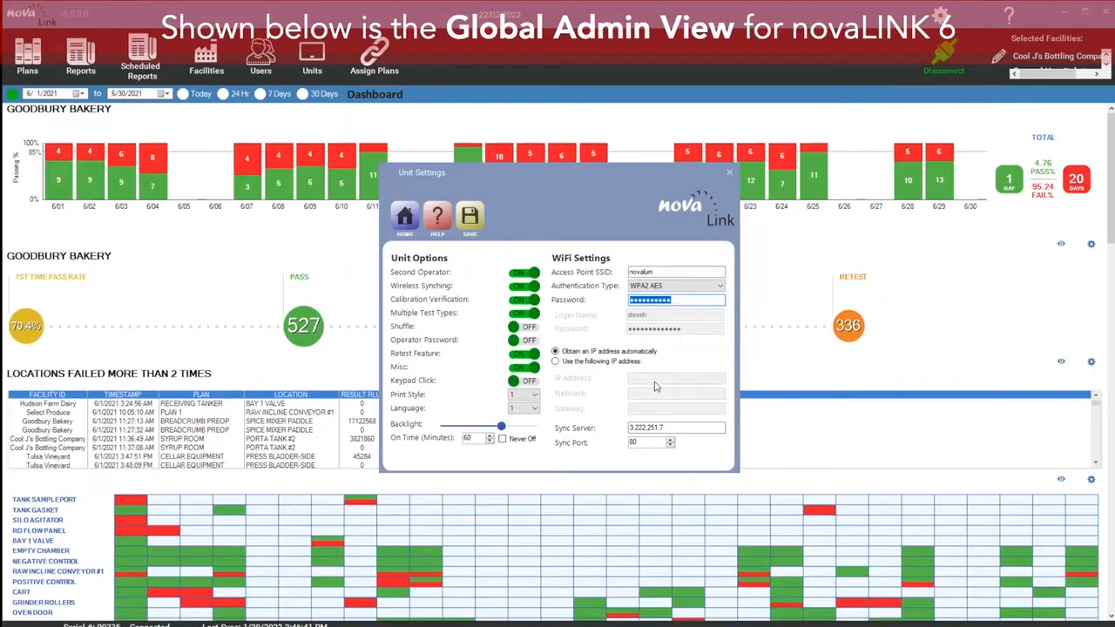
{"action": "left_click", "coordinate": [572, 362]}
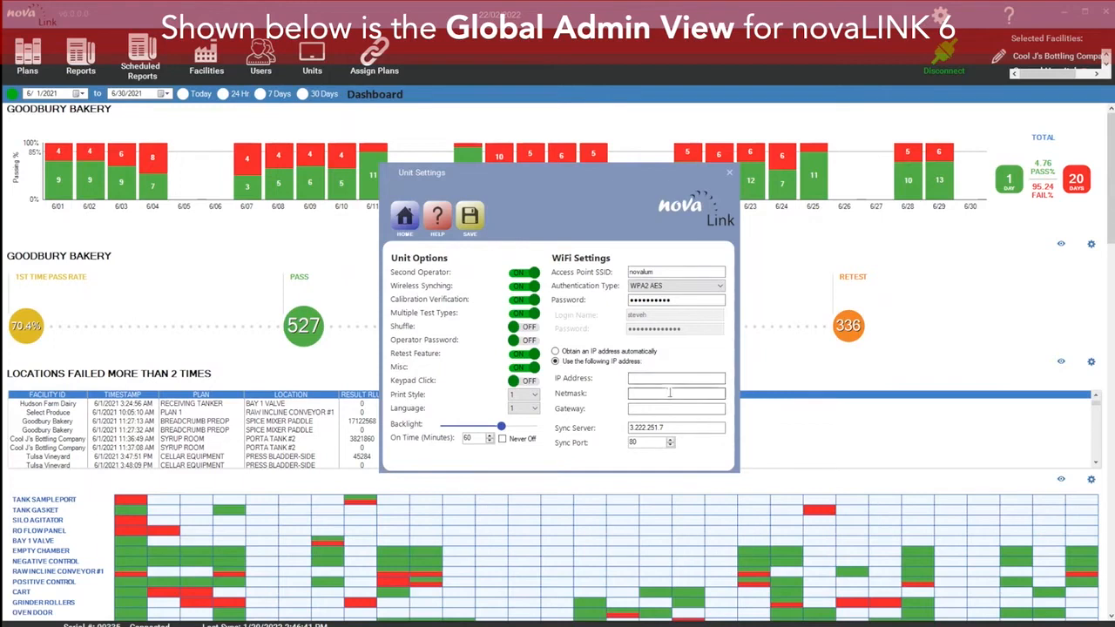
{"action": "left_click", "coordinate": [567, 353]}
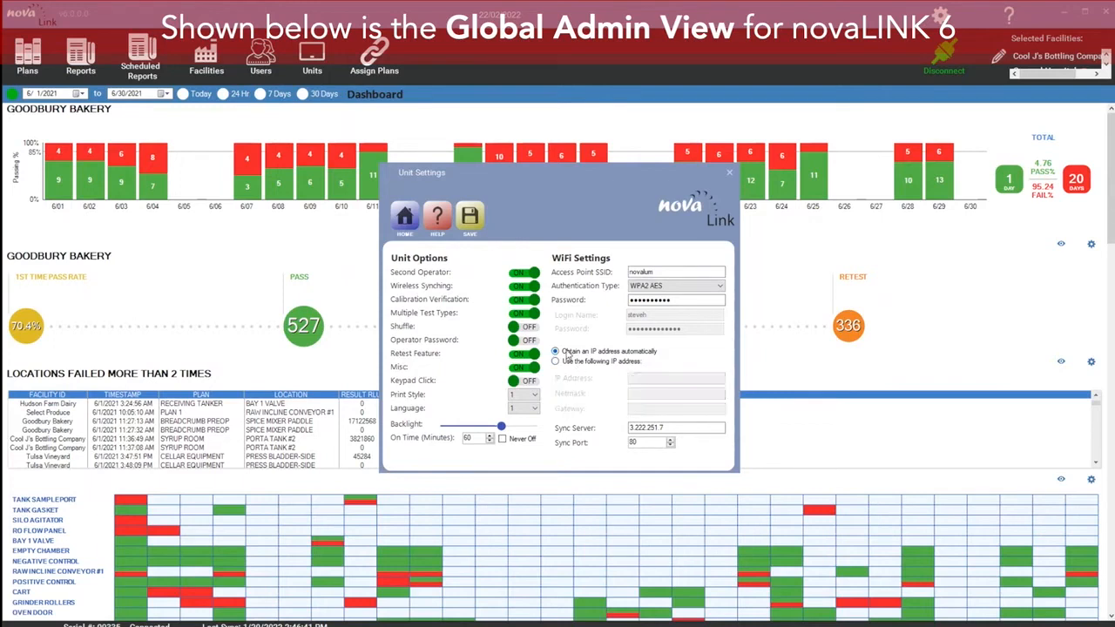
Step: Save the unit settings to the instrument and dismiss the confirmation
{"action": "left_click_drag", "start_coordinate": [684, 429], "coordinate": [624, 431]}
{"action": "key", "text": "Tab"}
{"action": "left_click", "coordinate": [475, 220]}
{"action": "left_click", "coordinate": [547, 334]}
{"action": "left_click", "coordinate": [474, 222]}
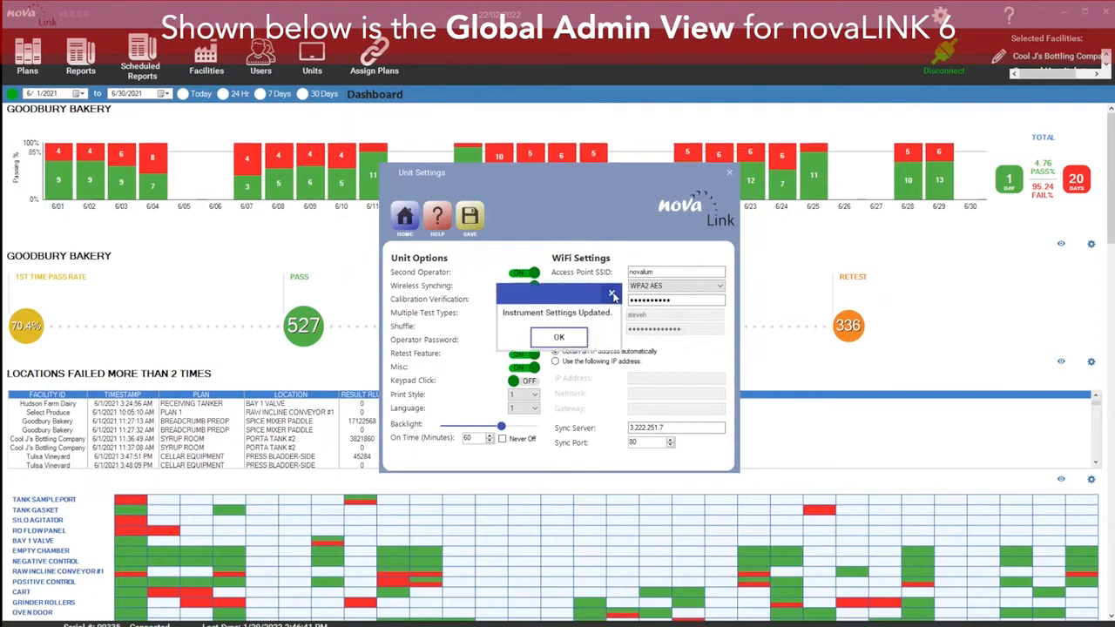
{"action": "left_click", "coordinate": [612, 296]}
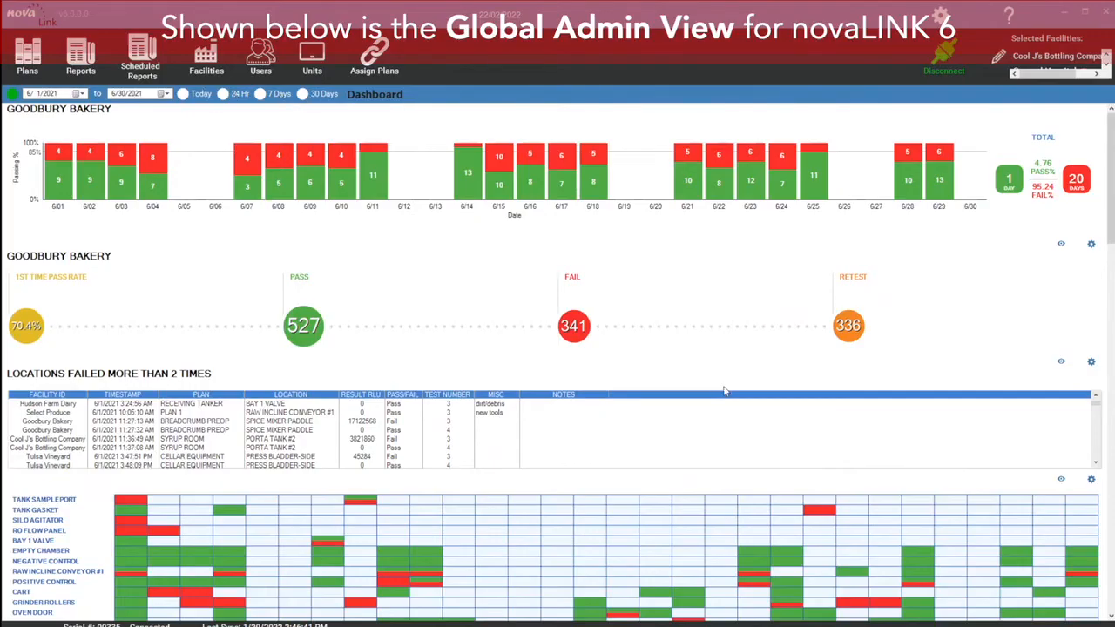
Step: Add a new dashboard panel titled Total Pass Vineyard and choose the Total Pass panel type
{"action": "scroll", "coordinate": [725, 391], "scroll_direction": "down", "scroll_amount": 3}
{"action": "scroll", "coordinate": [819, 431], "scroll_direction": "down", "scroll_amount": 20}
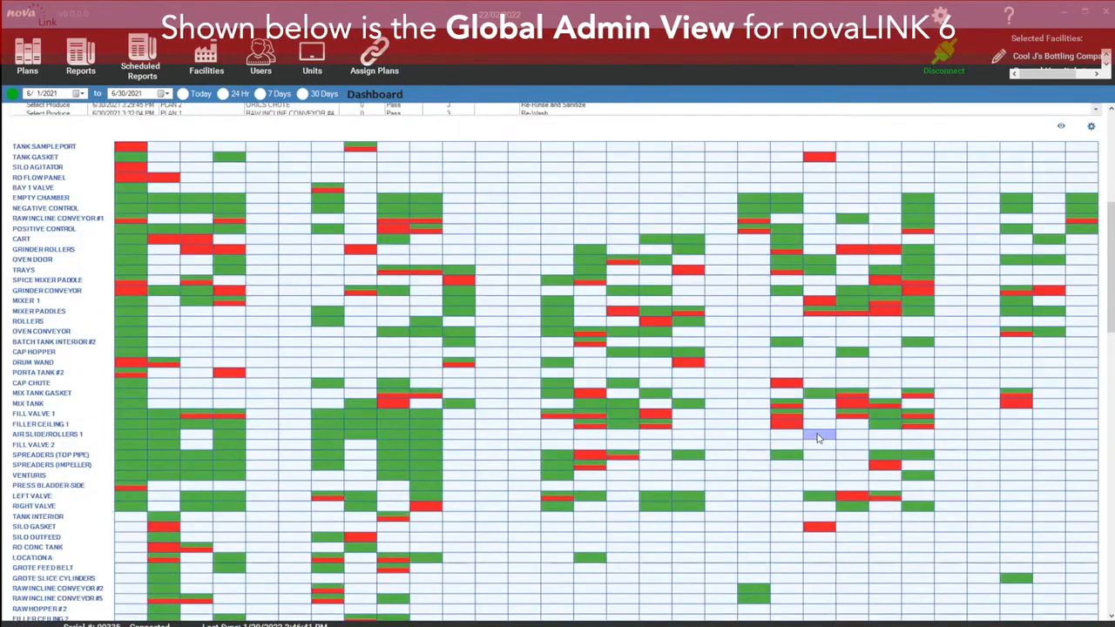
{"action": "scroll", "coordinate": [819, 431], "scroll_direction": "up", "scroll_amount": 20}
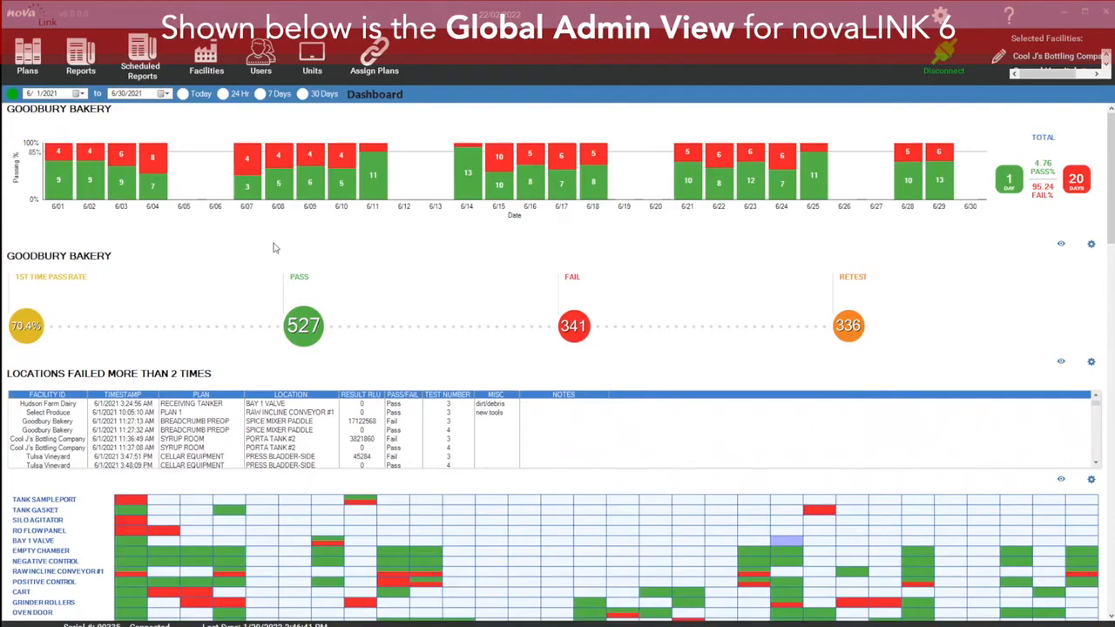
{"action": "left_click_drag", "start_coordinate": [1108, 130], "coordinate": [1112, 527]}
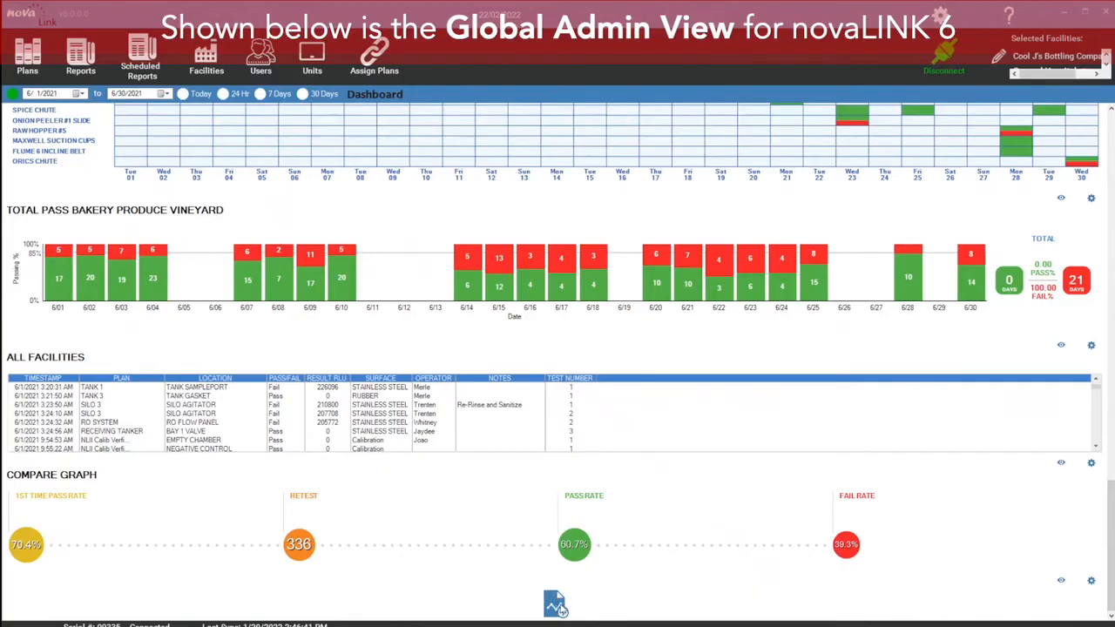
{"action": "left_click", "coordinate": [555, 604]}
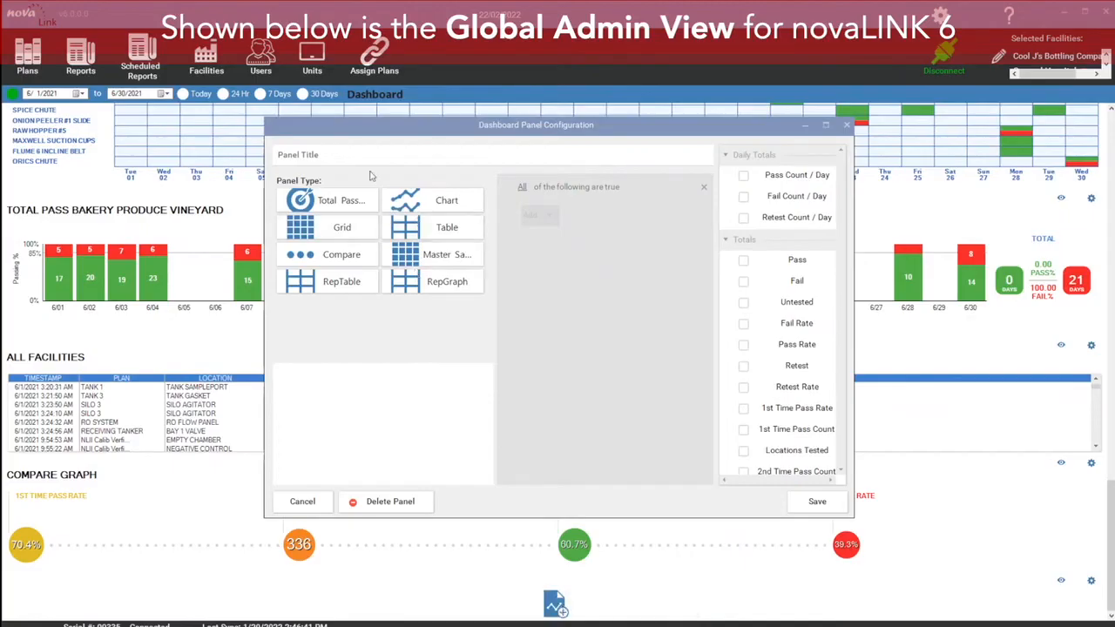
{"action": "left_click", "coordinate": [339, 154]}
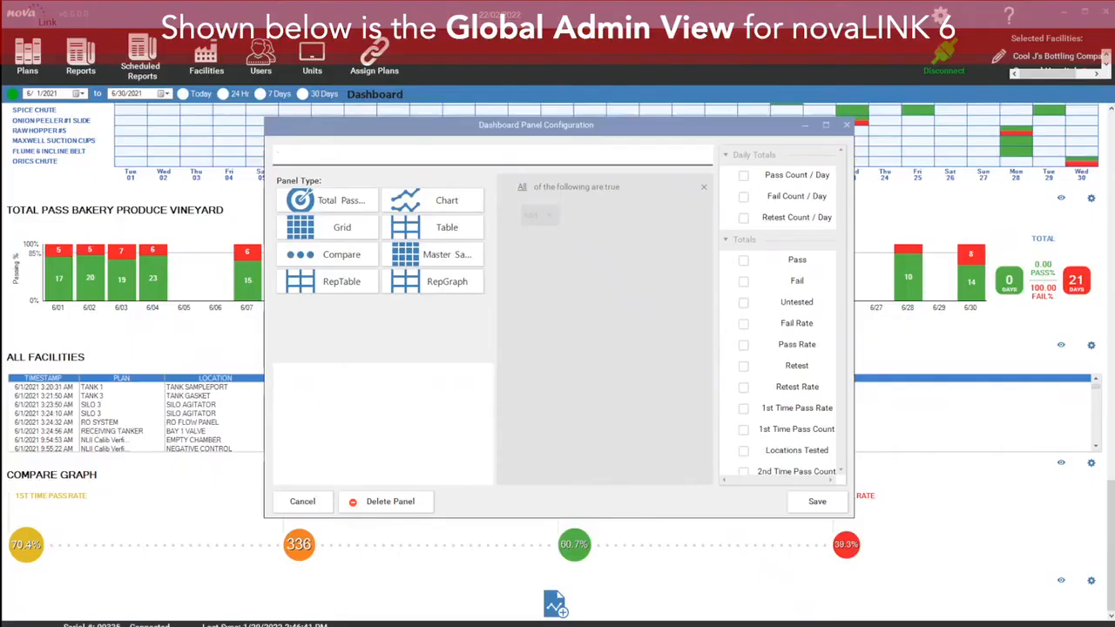
{"action": "type", "text": "Total Pass Vineyard"}
{"action": "left_click", "coordinate": [352, 206]}
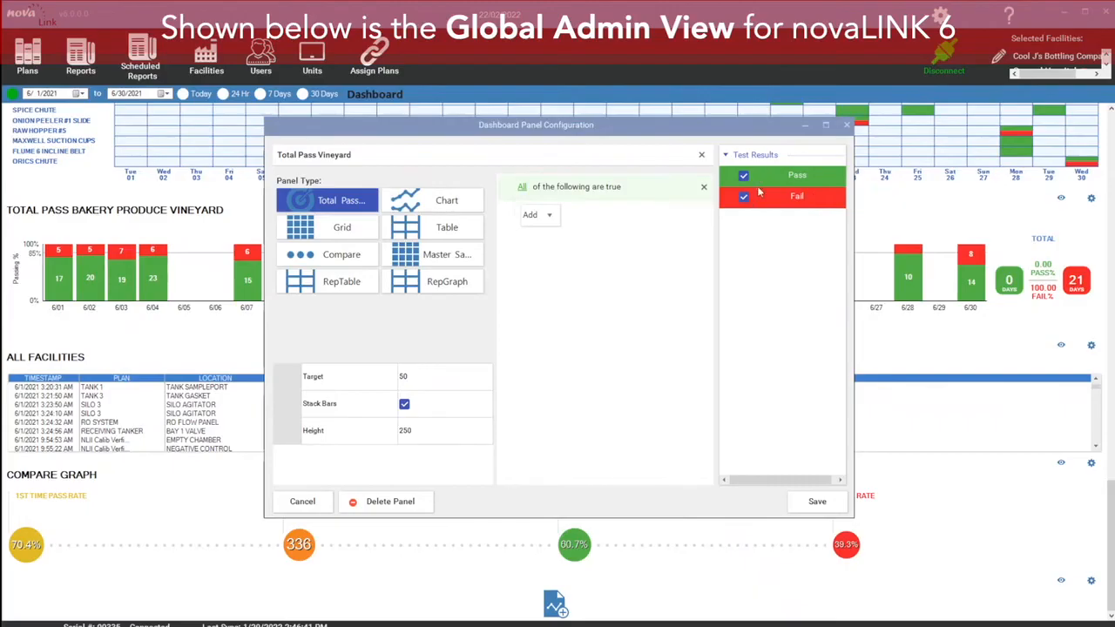
Step: Set the panel's target to 80
{"action": "left_click", "coordinate": [416, 376]}
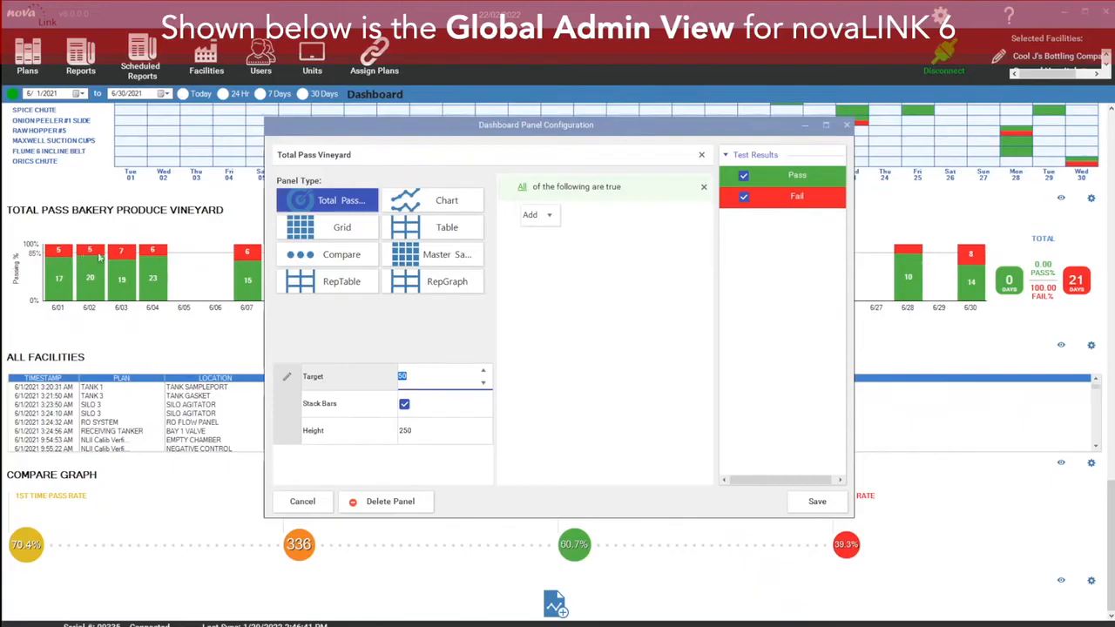
{"action": "left_click", "coordinate": [422, 376]}
{"action": "double_click", "coordinate": [403, 376]}
{"action": "type", "text": "8"}
{"action": "left_click", "coordinate": [429, 445]}
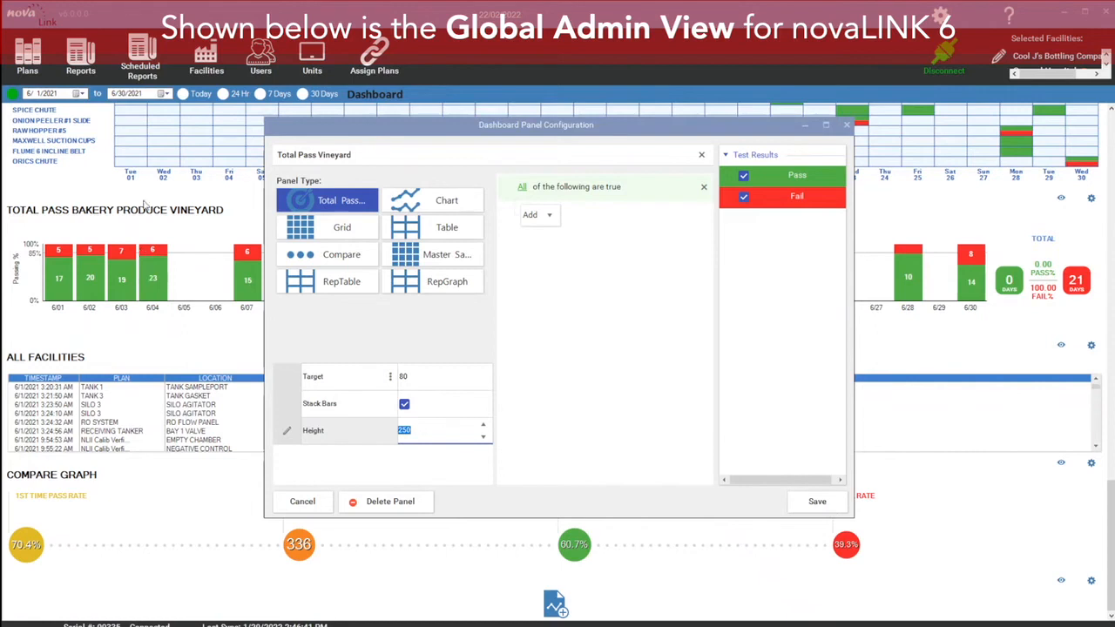
Step: Add a filter expression where Facility ID equals Tulsa Vineyard
{"action": "left_click", "coordinate": [549, 216]}
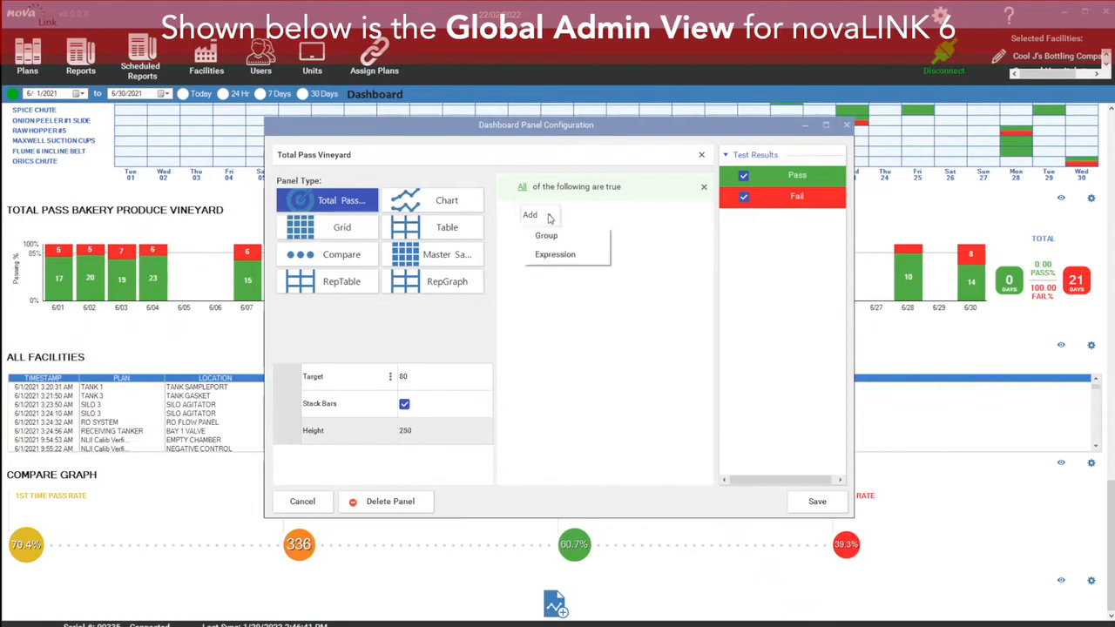
{"action": "left_click", "coordinate": [574, 256]}
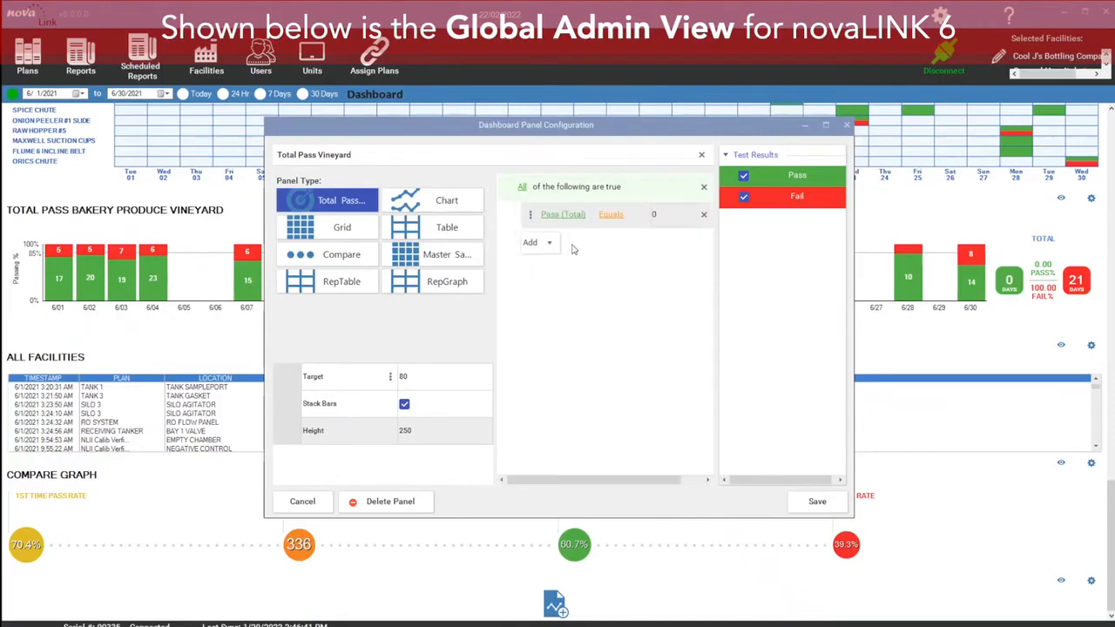
{"action": "left_click", "coordinate": [564, 214]}
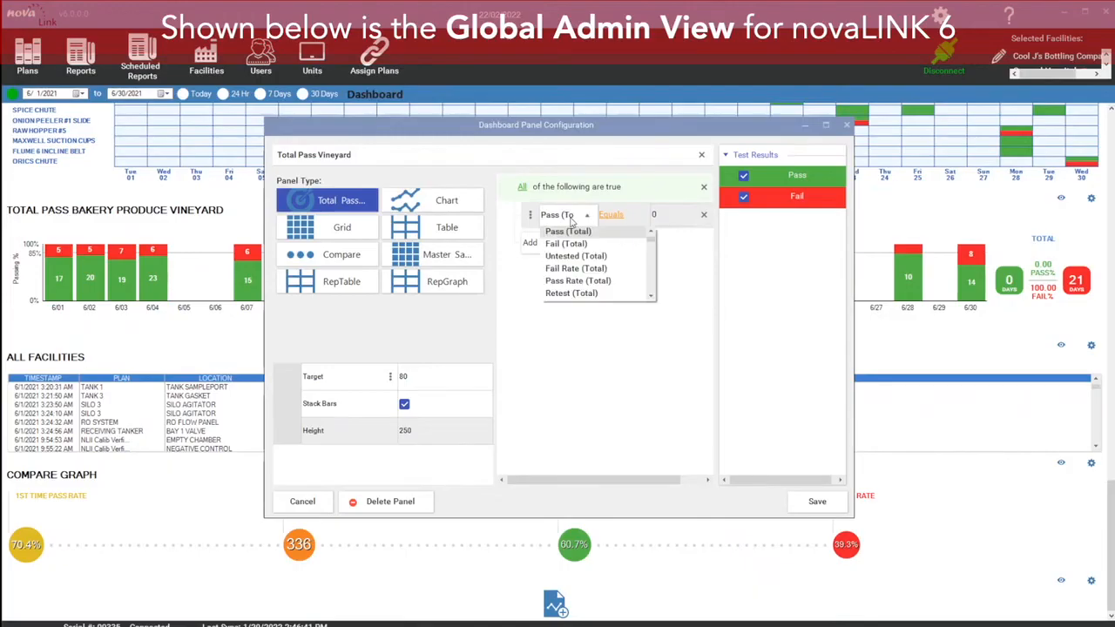
{"action": "scroll", "coordinate": [653, 243], "scroll_direction": "down", "scroll_amount": 5}
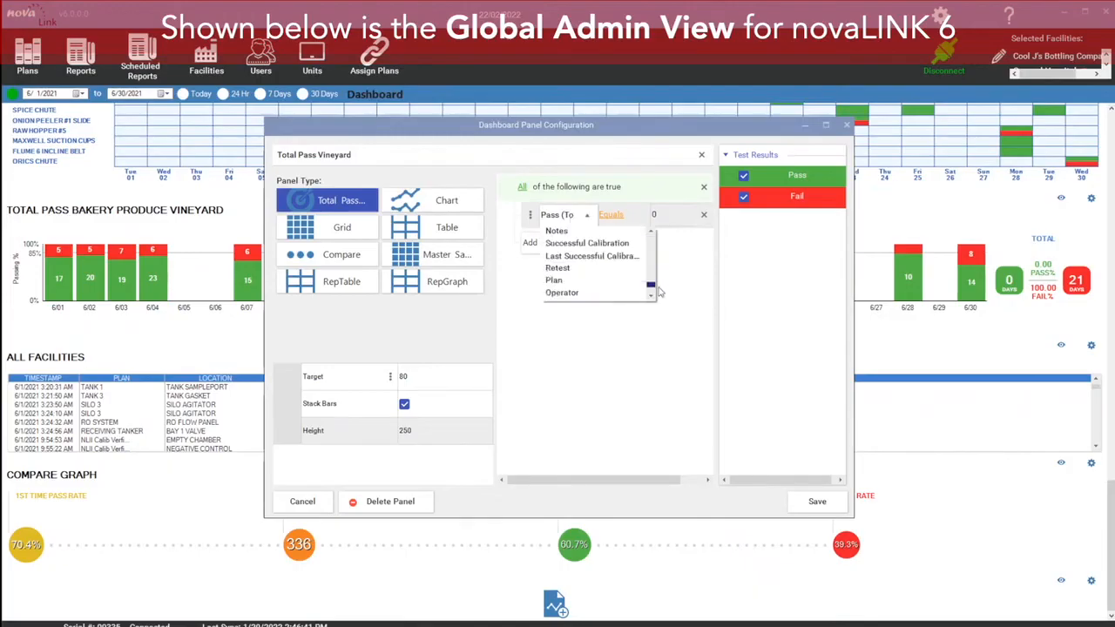
{"action": "left_click", "coordinate": [592, 283]}
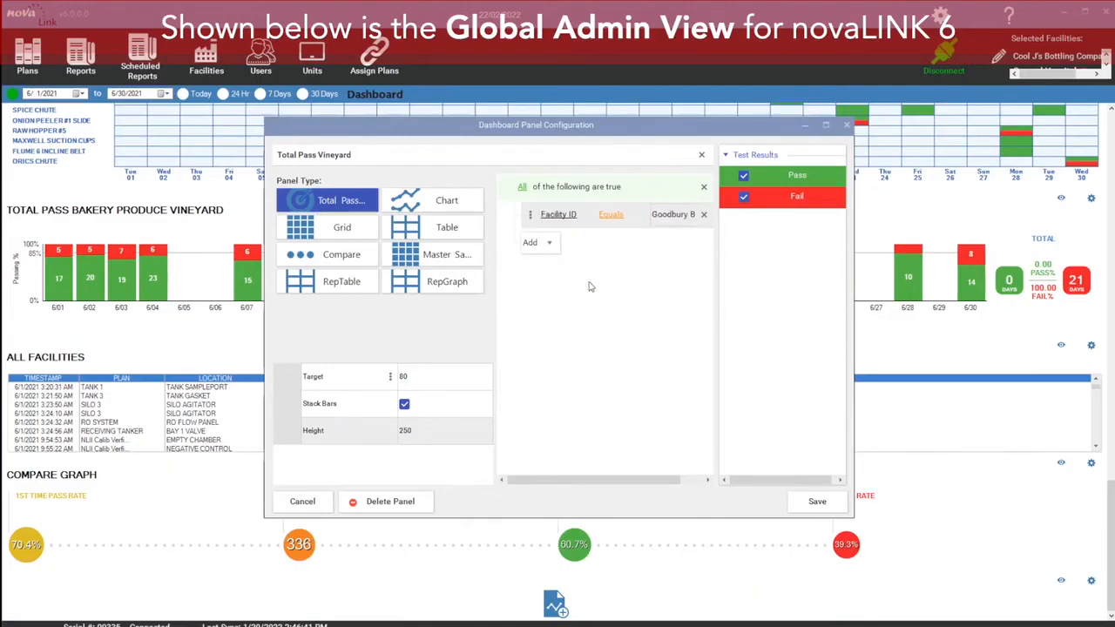
{"action": "left_click", "coordinate": [681, 220]}
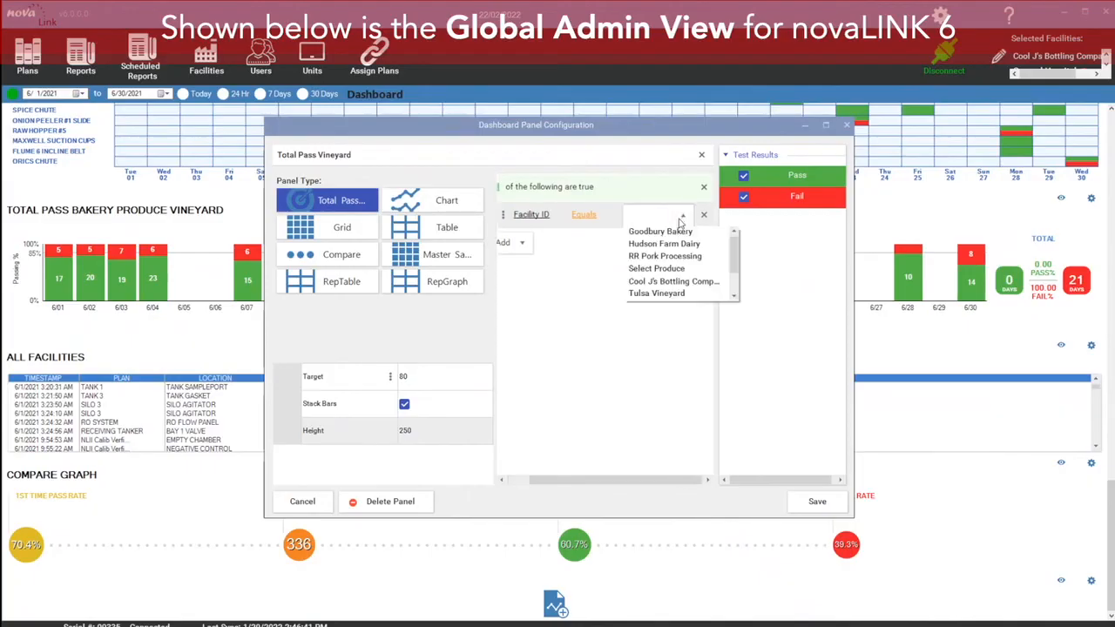
{"action": "left_click", "coordinate": [662, 294]}
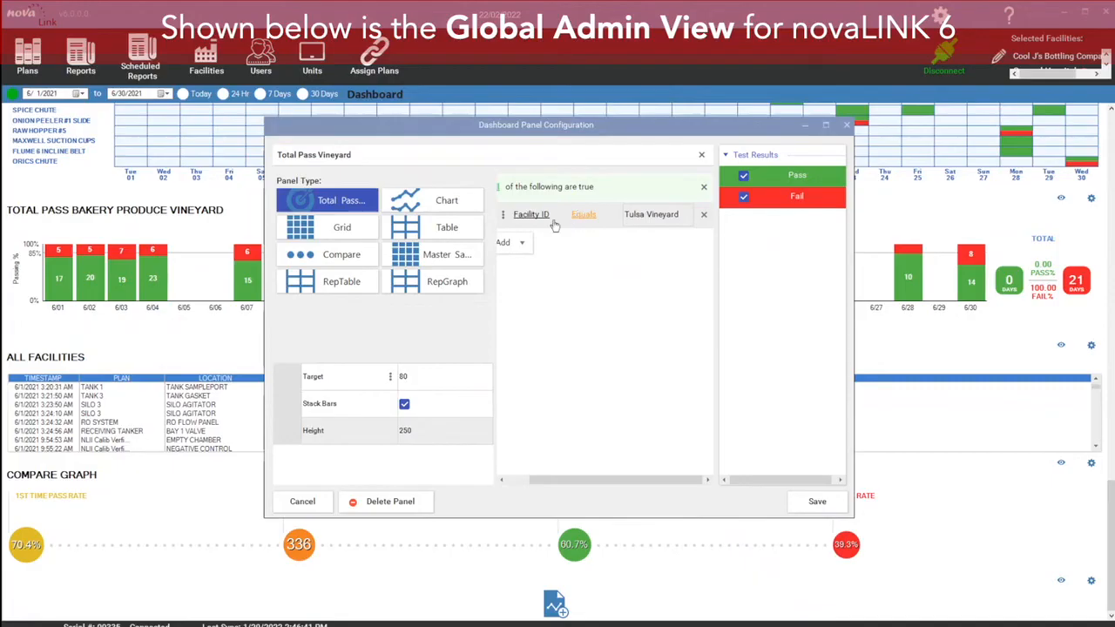
Step: Save the panel configuration and inspect the new Total Pass Vineyard chart on the dashboard
{"action": "left_click", "coordinate": [816, 502]}
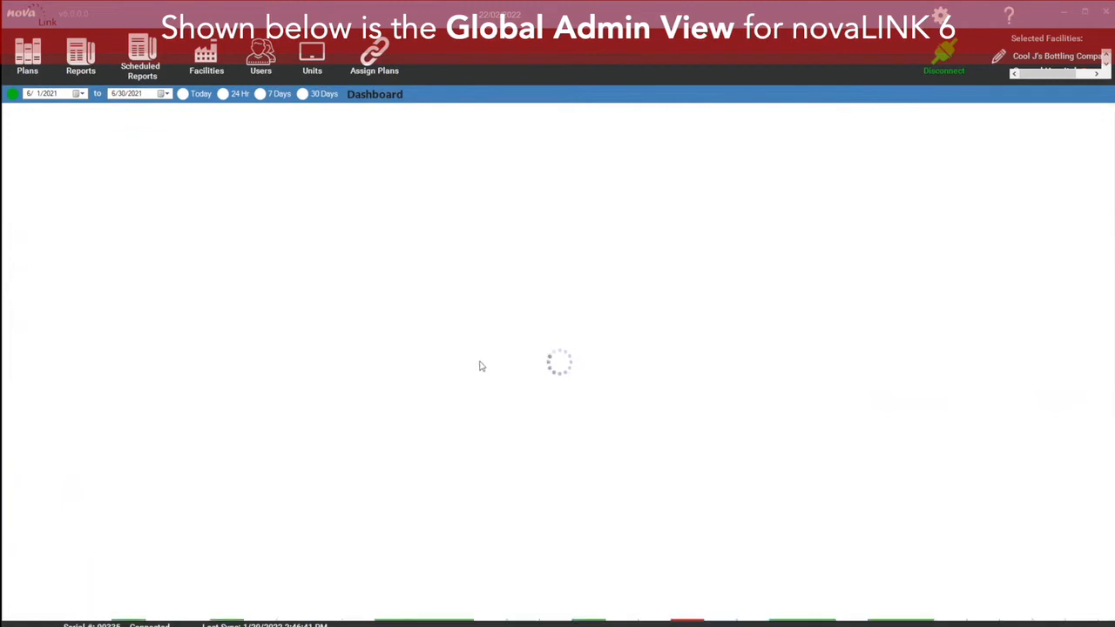
{"action": "scroll", "coordinate": [519, 412], "scroll_direction": "down", "scroll_amount": 10}
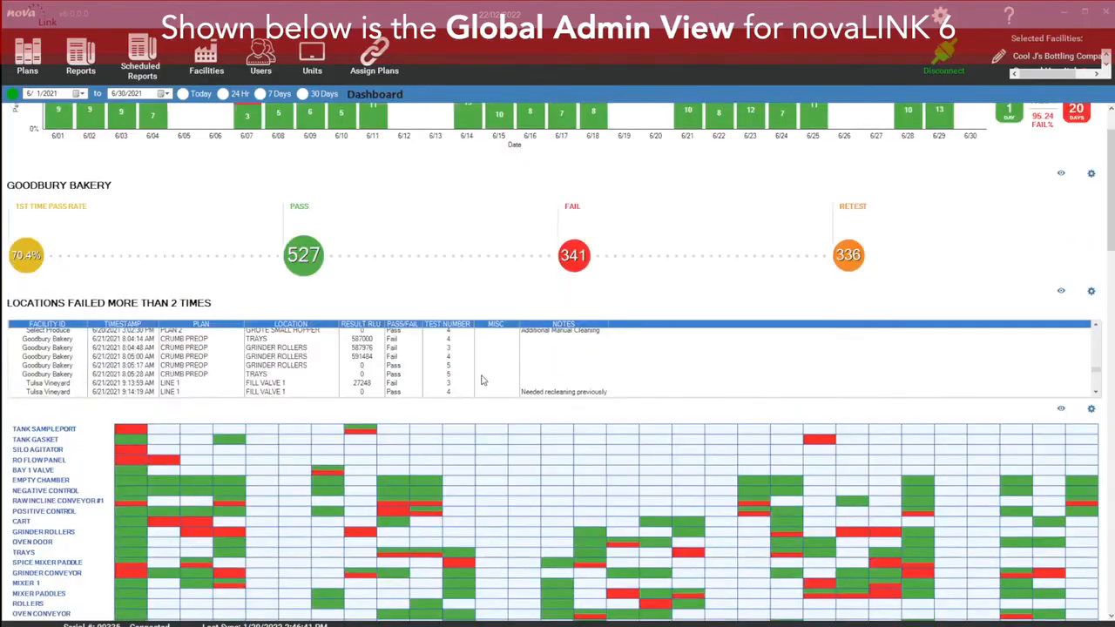
{"action": "scroll", "coordinate": [519, 412], "scroll_direction": "down", "scroll_amount": 10}
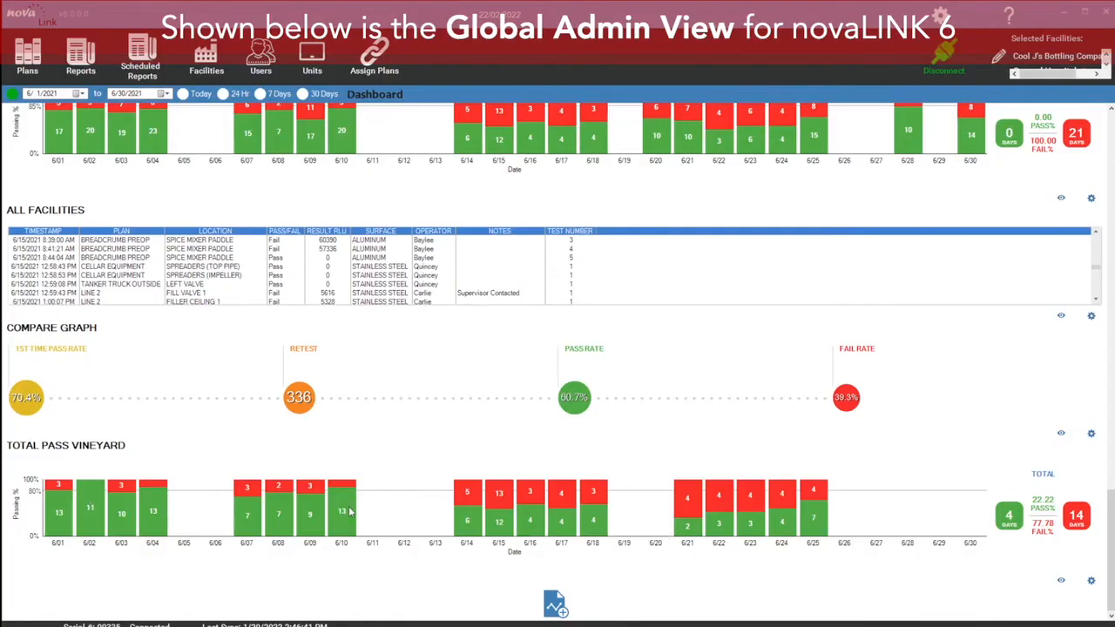
{"action": "mouse_move", "coordinate": [350, 523]}
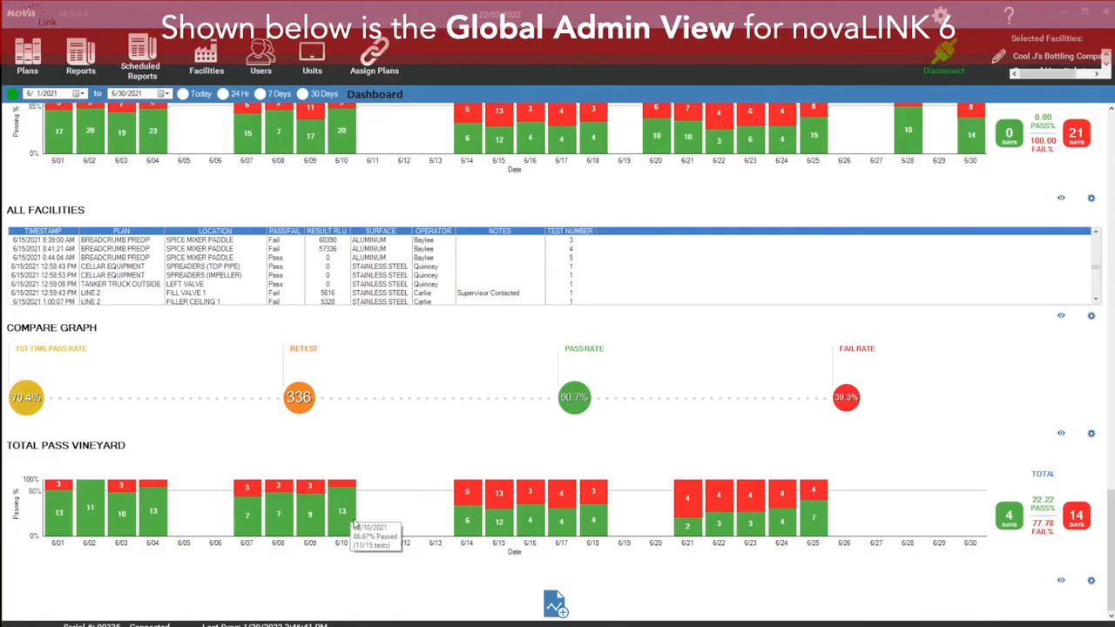
{"action": "mouse_move", "coordinate": [64, 503]}
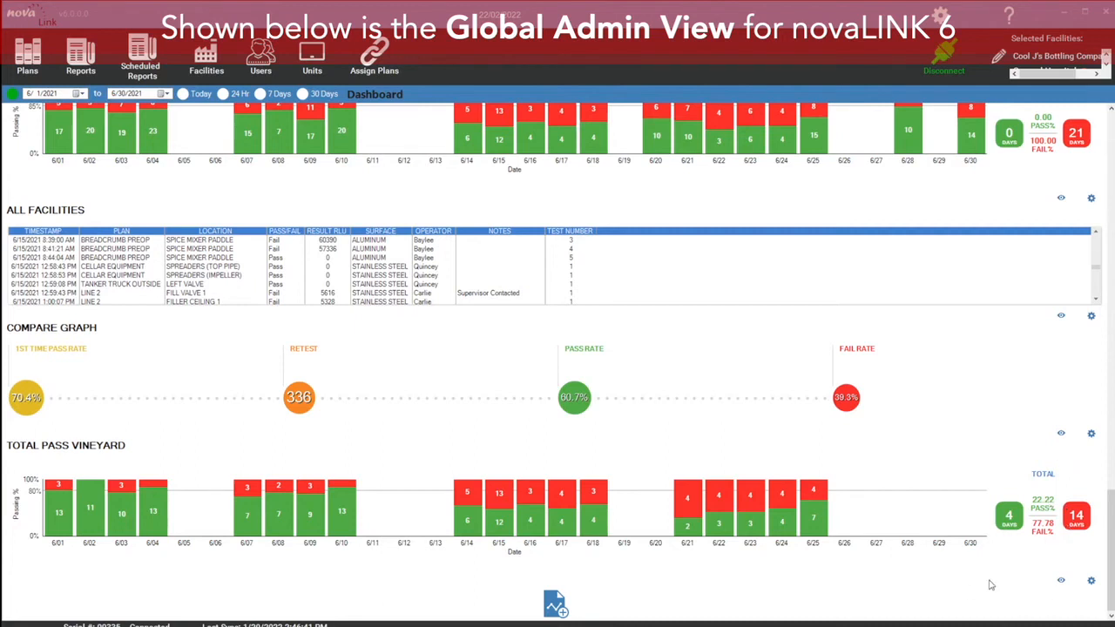
Step: Open the data view of the Total Pass Vineyard panel and close it
{"action": "left_click", "coordinate": [1061, 582]}
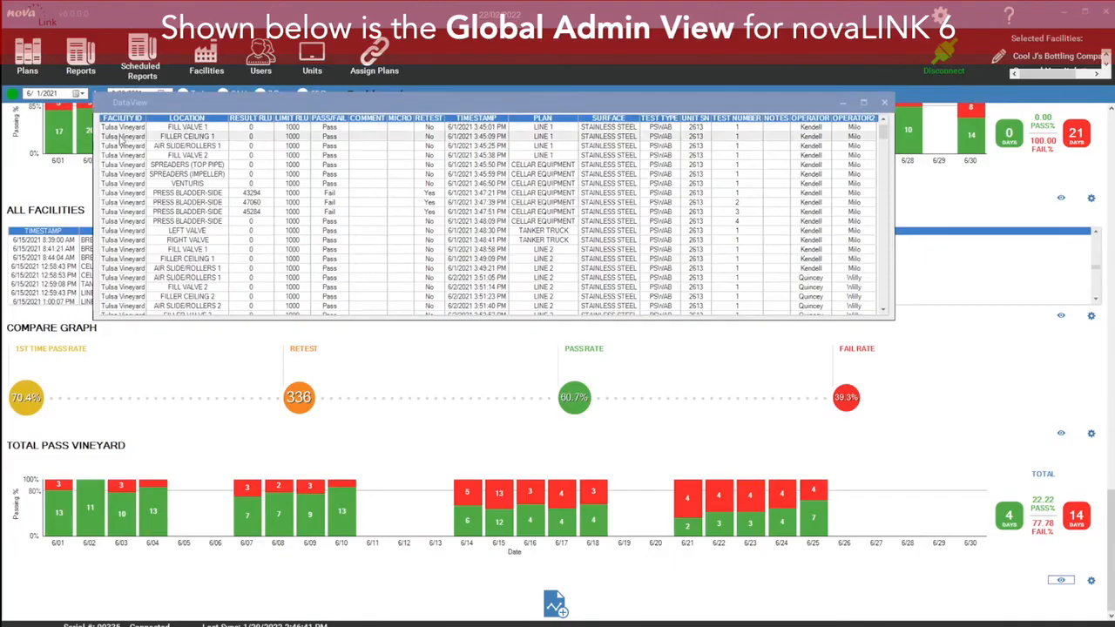
{"action": "mouse_move", "coordinate": [883, 133]}
{"action": "left_mouse_down"}
{"action": "mouse_move", "coordinate": [918, 294]}
{"action": "mouse_move", "coordinate": [897, 144]}
{"action": "mouse_move", "coordinate": [879, 126]}
{"action": "left_mouse_up"}
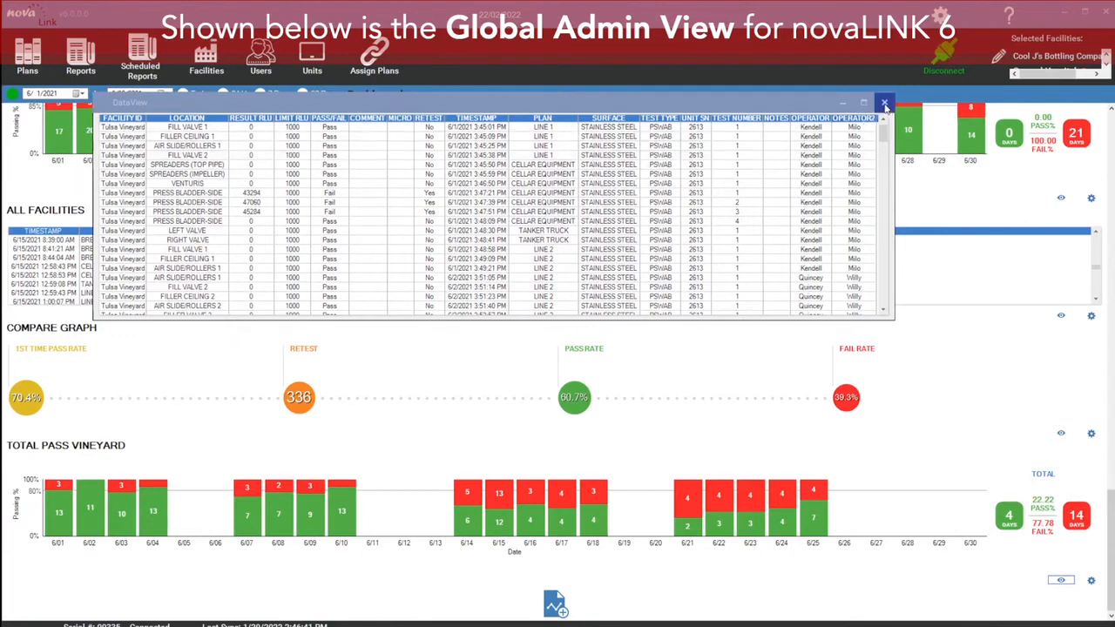
{"action": "left_click", "coordinate": [885, 104]}
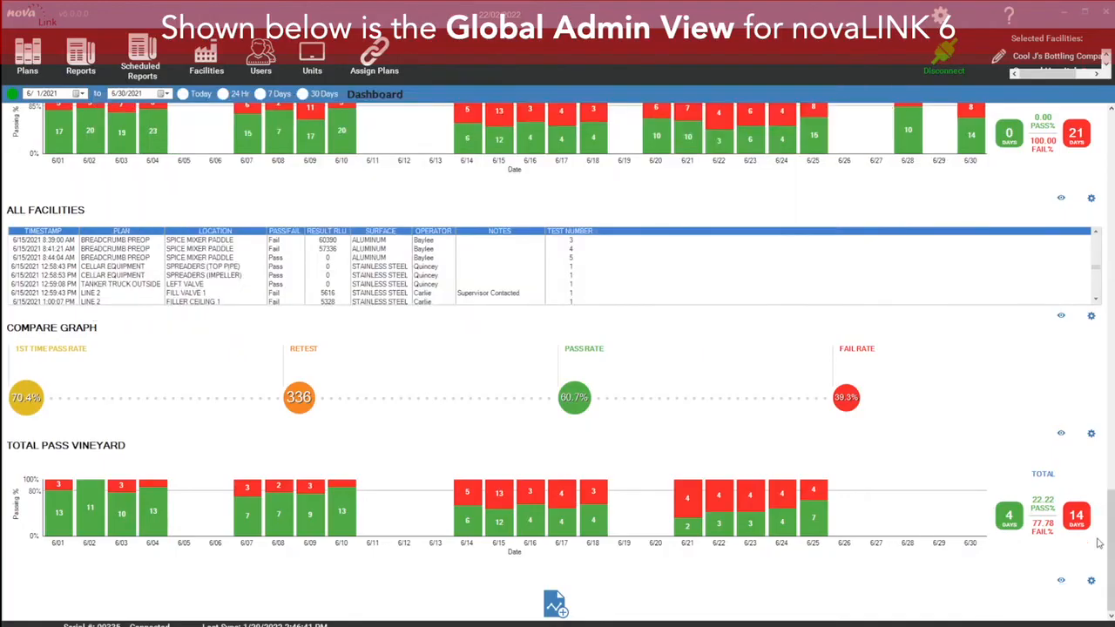
Step: Open the Total Pass Vineyard panel configuration and add a filter expression where Plan equals BOTTLING ROOM
{"action": "left_click", "coordinate": [1093, 582]}
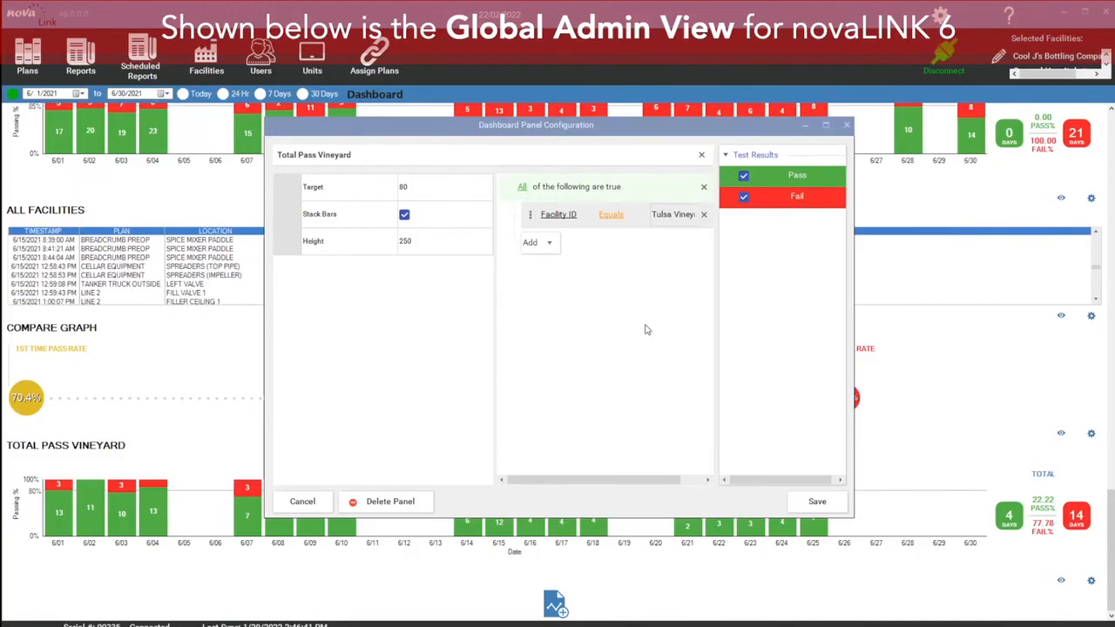
{"action": "left_click", "coordinate": [550, 245]}
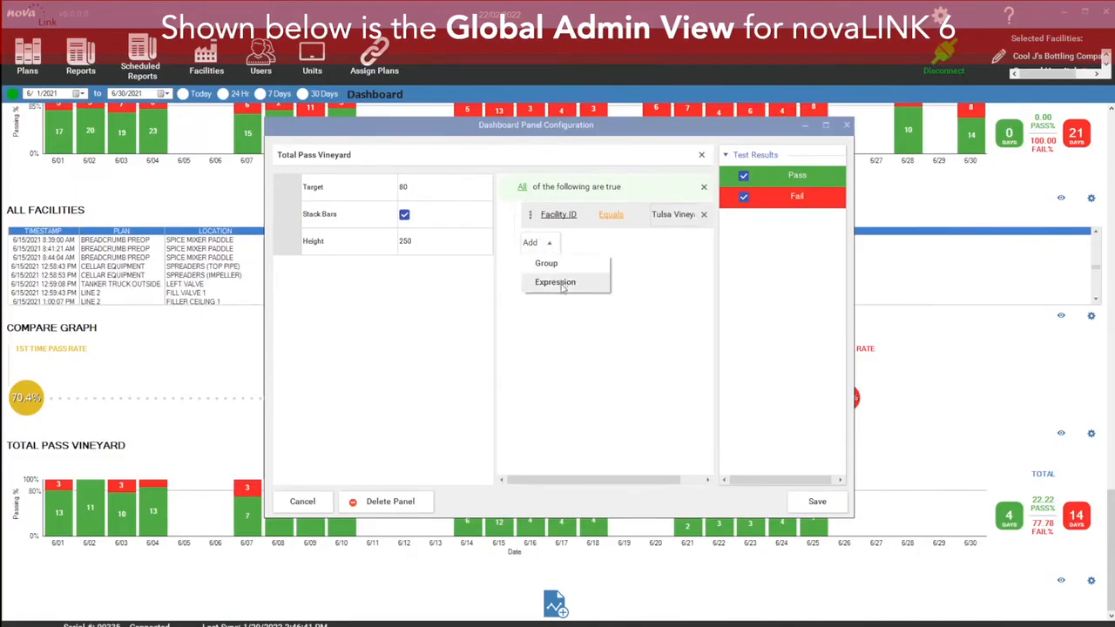
{"action": "left_click", "coordinate": [562, 284]}
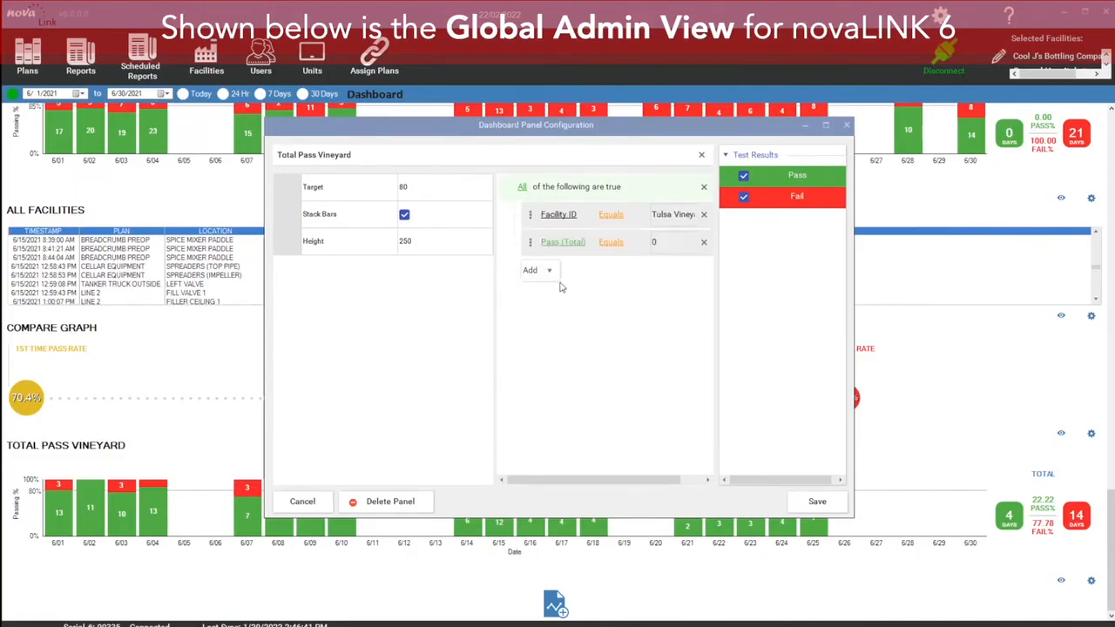
{"action": "left_click", "coordinate": [575, 244]}
{"action": "left_click_drag", "start_coordinate": [651, 270], "coordinate": [658, 318]}
{"action": "left_click", "coordinate": [658, 318]}
{"action": "left_click", "coordinate": [586, 243]}
{"action": "left_click_drag", "start_coordinate": [653, 277], "coordinate": [658, 323]}
{"action": "scroll", "coordinate": [651, 261], "scroll_direction": "up", "scroll_amount": 3}
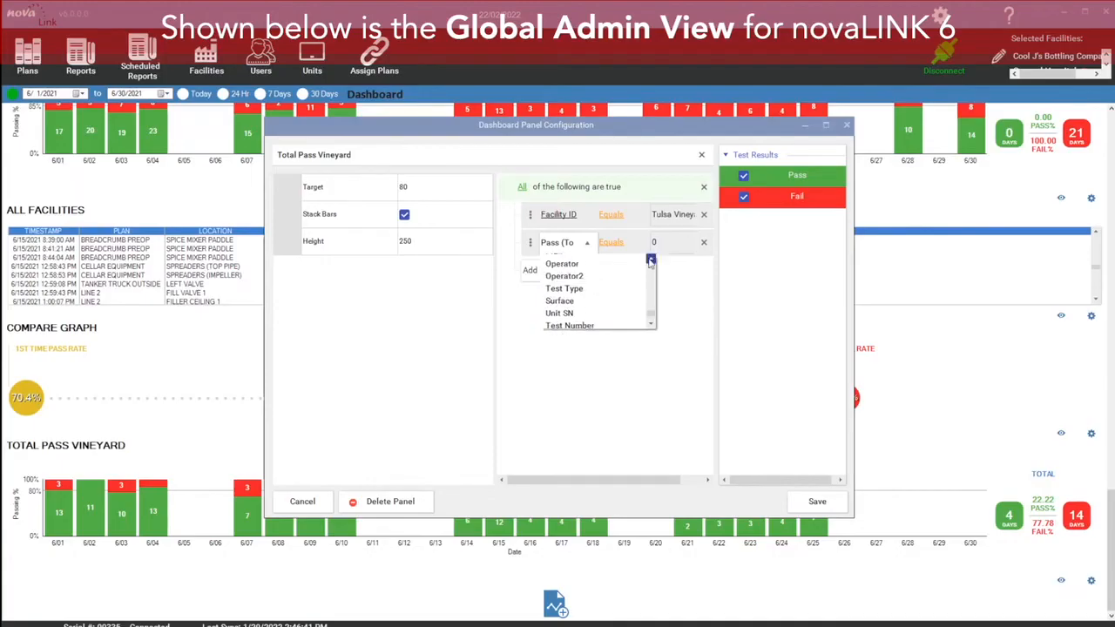
{"action": "left_click", "coordinate": [581, 309]}
{"action": "left_click", "coordinate": [688, 244]}
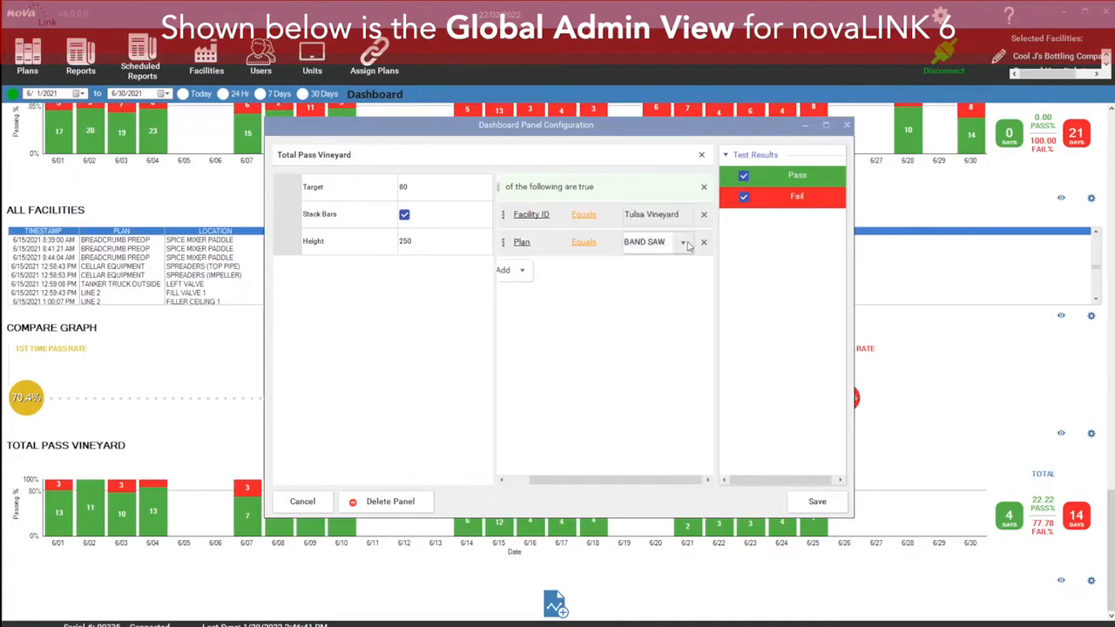
{"action": "left_click", "coordinate": [688, 244]}
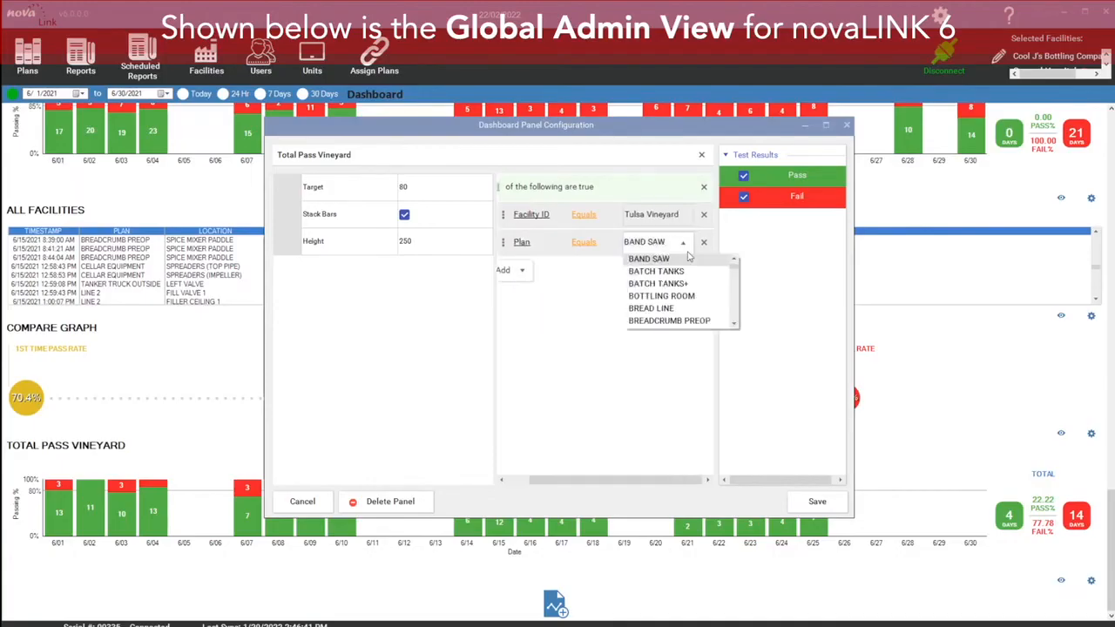
{"action": "left_click", "coordinate": [687, 300]}
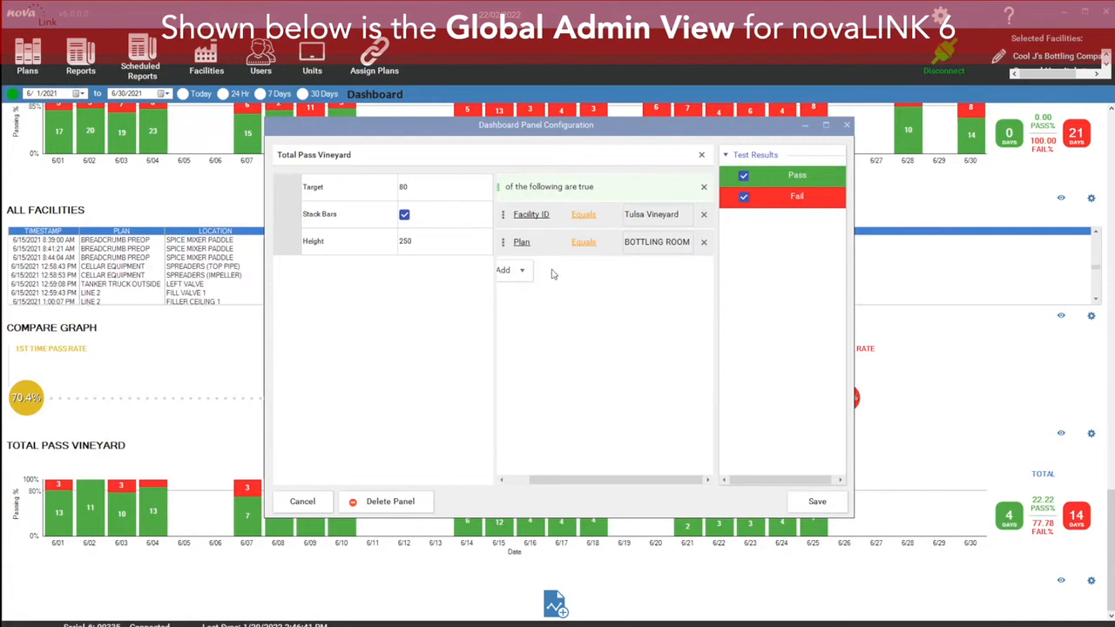
Step: Rename the panel to Total Pass Vineyard Bottling Room and save the configuration
{"action": "left_click", "coordinate": [368, 153]}
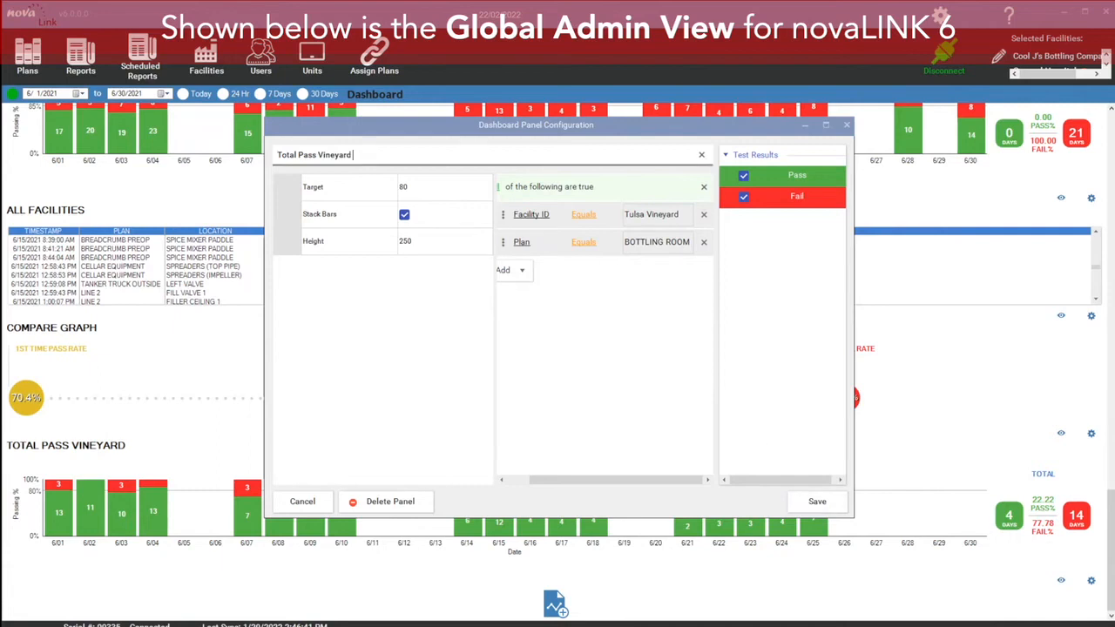
{"action": "type", "text": "Bottling Room"}
{"action": "left_click", "coordinate": [820, 495]}
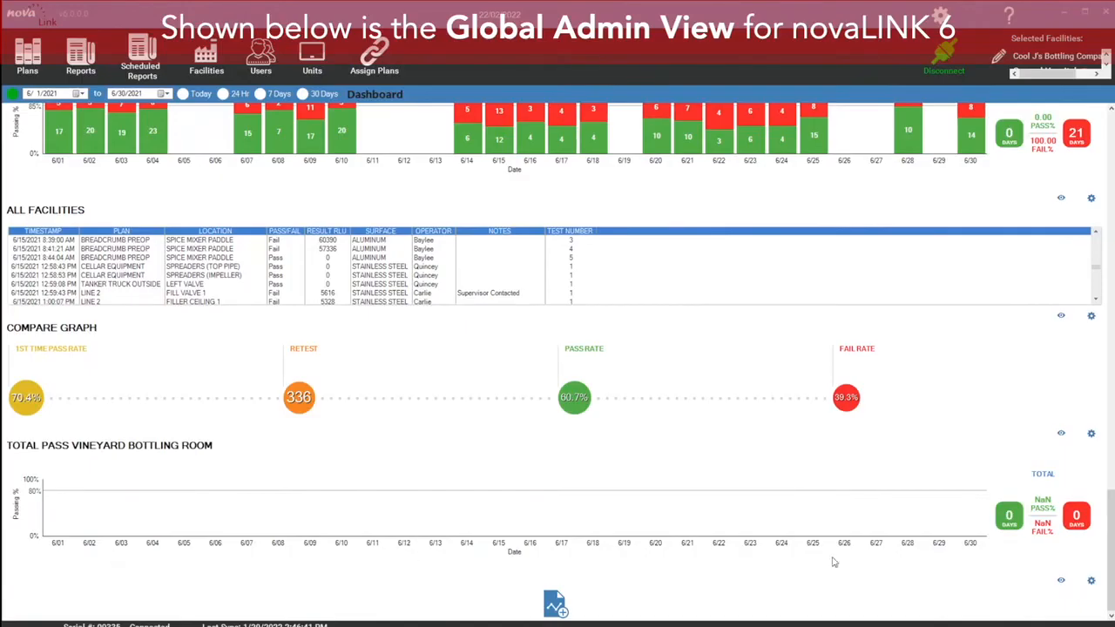
Step: Reopen the panel configuration and remove both the Plan and Facility ID filter expressions
{"action": "left_click", "coordinate": [1090, 581]}
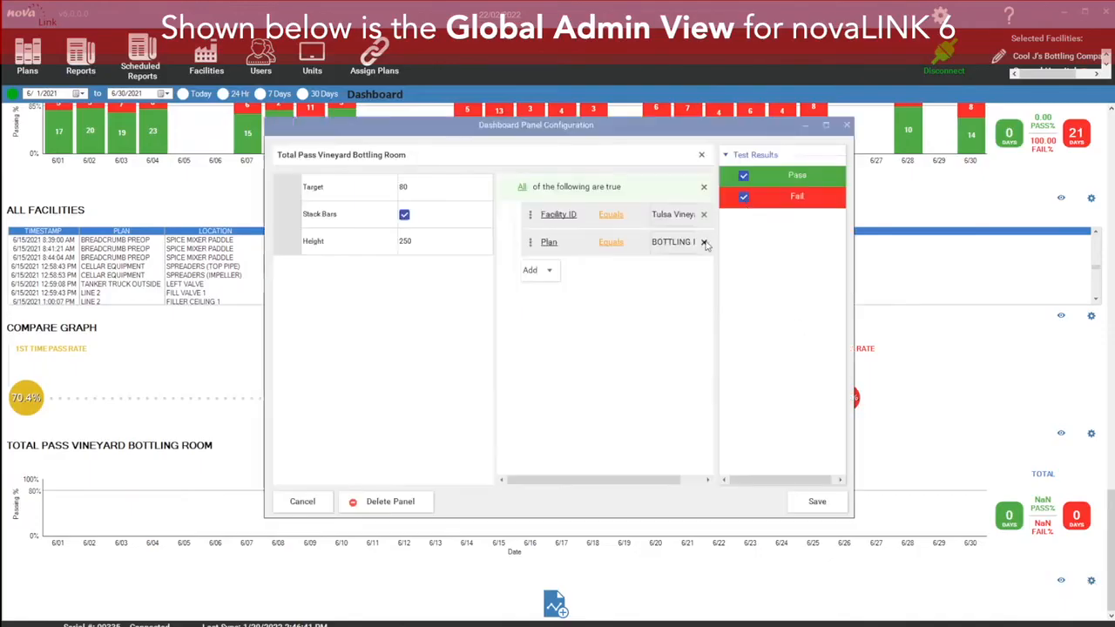
{"action": "left_click", "coordinate": [703, 242]}
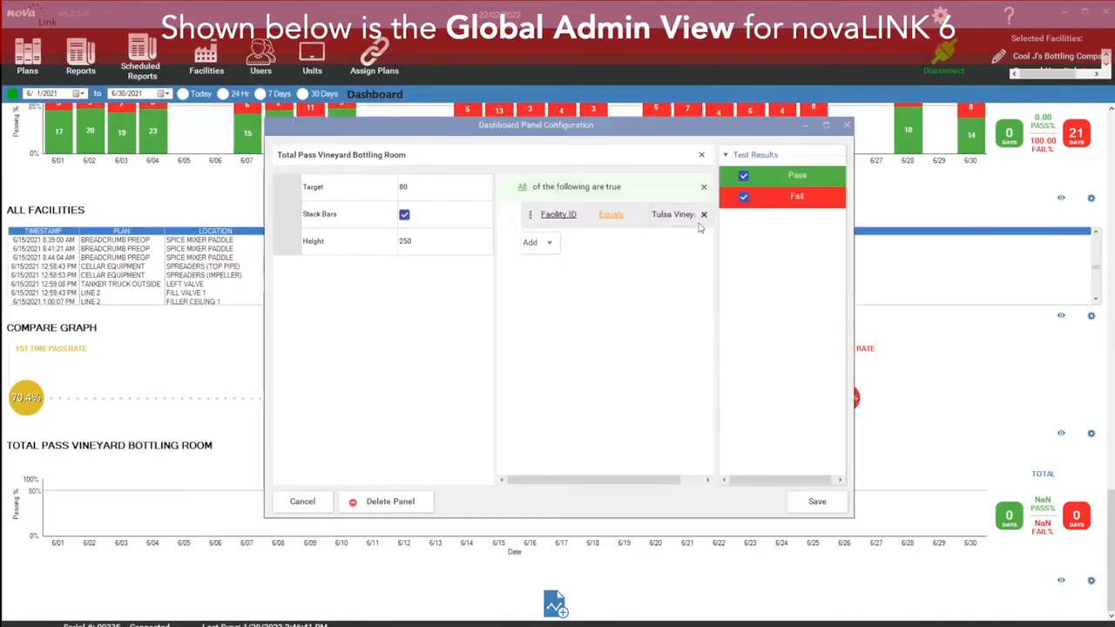
{"action": "left_click", "coordinate": [704, 215]}
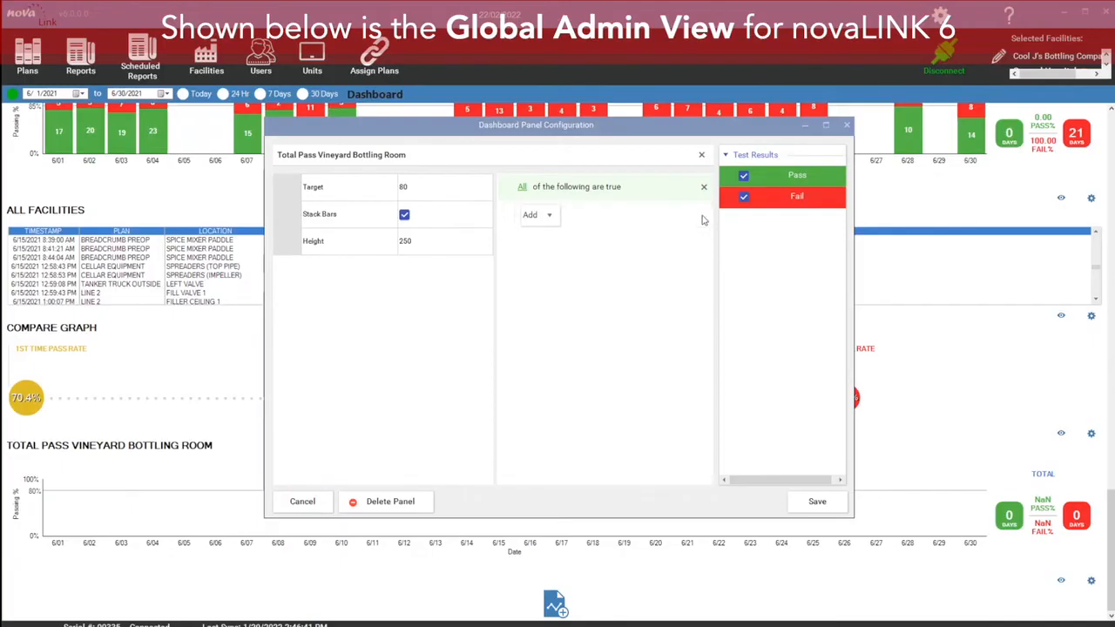
Step: Add a Test Number Greater than expression to the filter, then remove it
{"action": "left_click", "coordinate": [547, 216]}
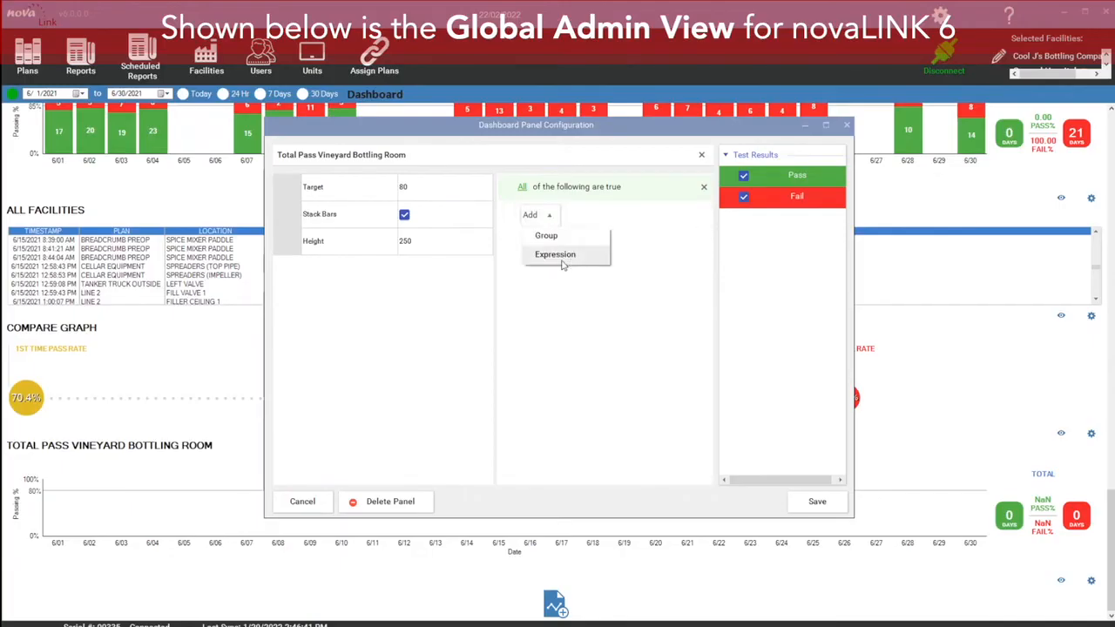
{"action": "left_click", "coordinate": [562, 261]}
{"action": "left_click", "coordinate": [573, 218]}
{"action": "left_click_drag", "start_coordinate": [651, 233], "coordinate": [651, 294]}
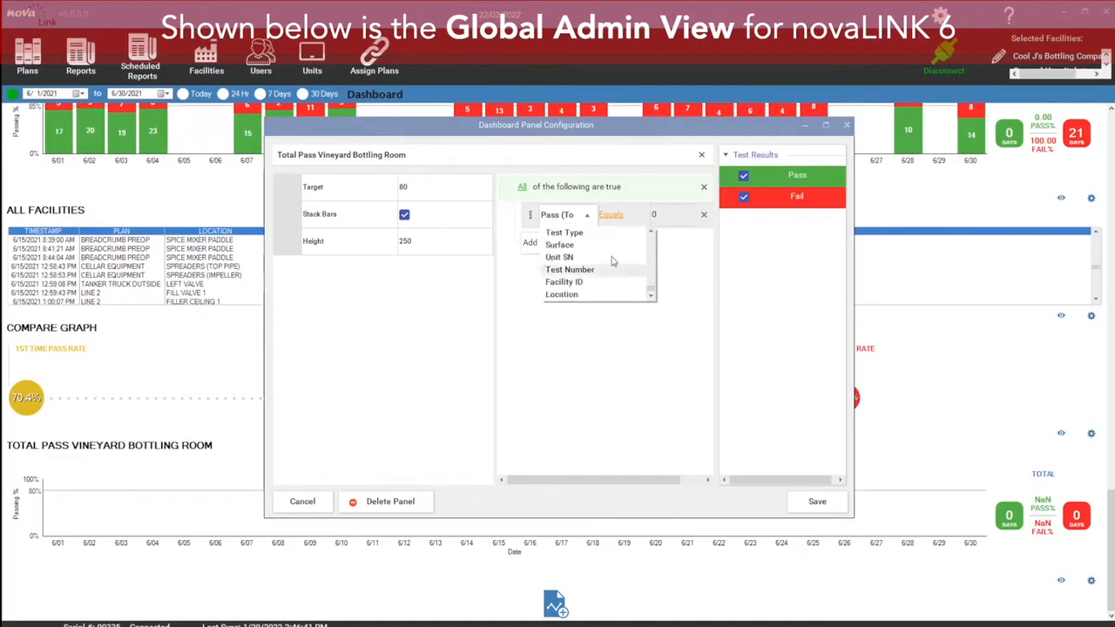
{"action": "left_click", "coordinate": [586, 271]}
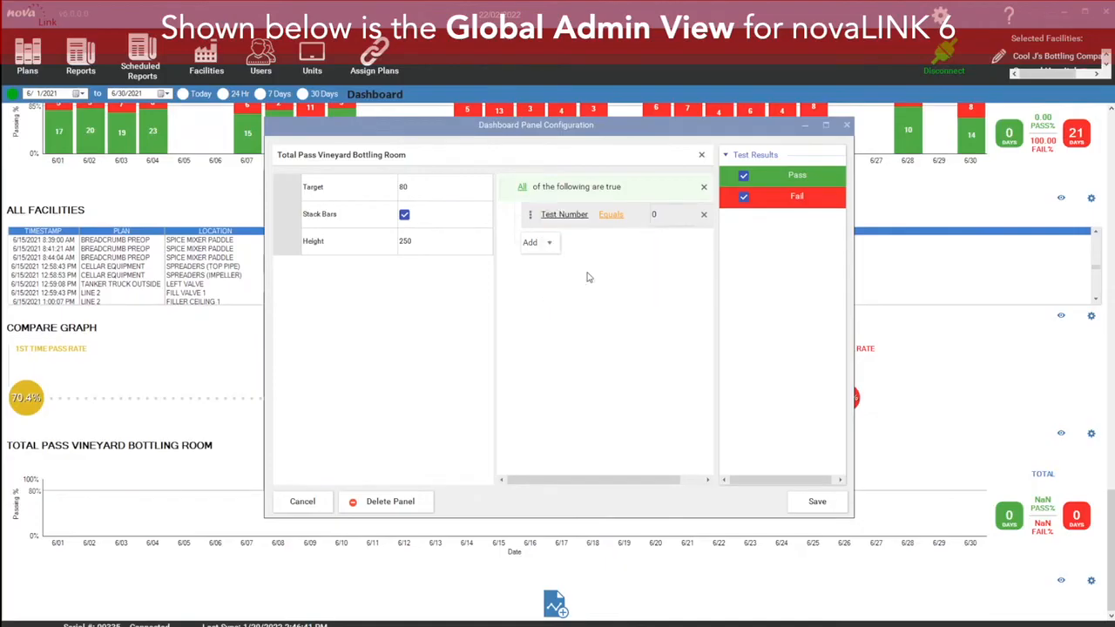
{"action": "left_click", "coordinate": [612, 216]}
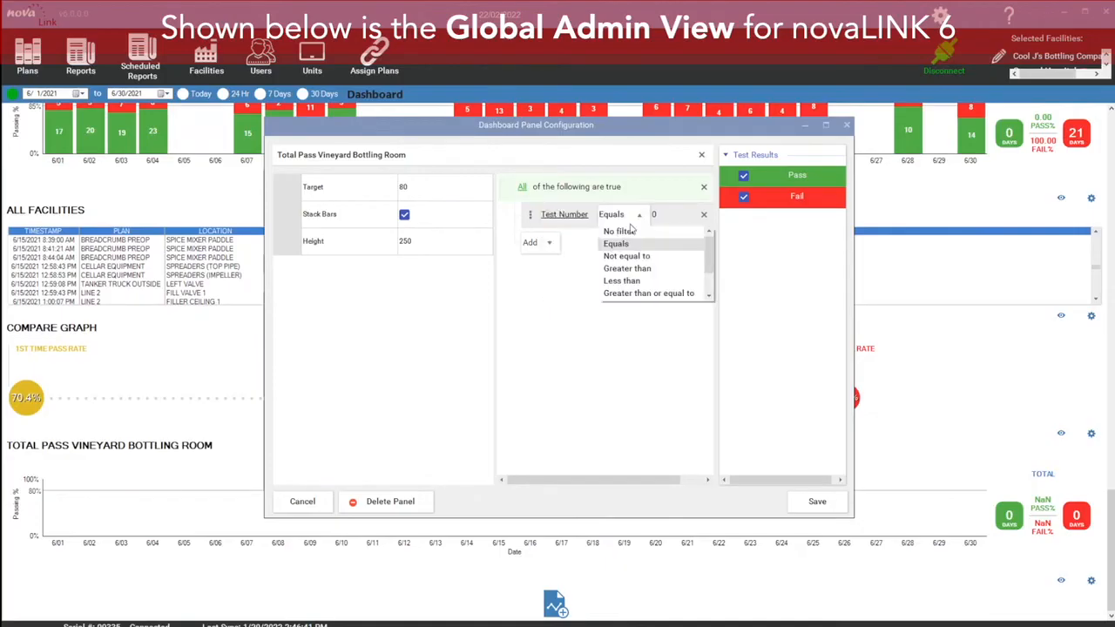
{"action": "left_click", "coordinate": [643, 270]}
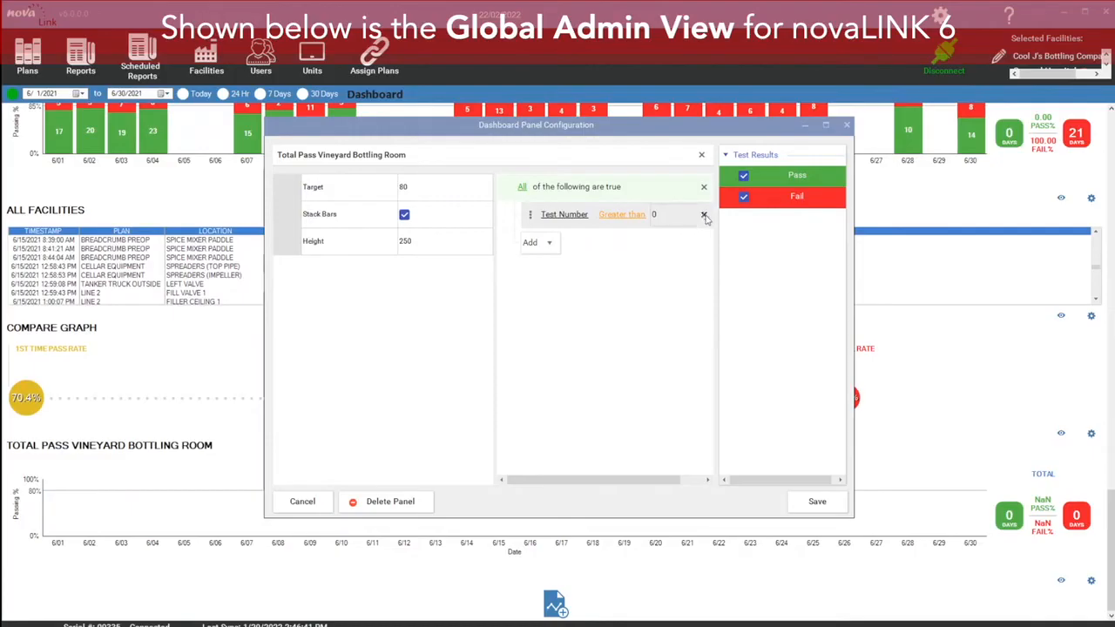
{"action": "left_click", "coordinate": [704, 215]}
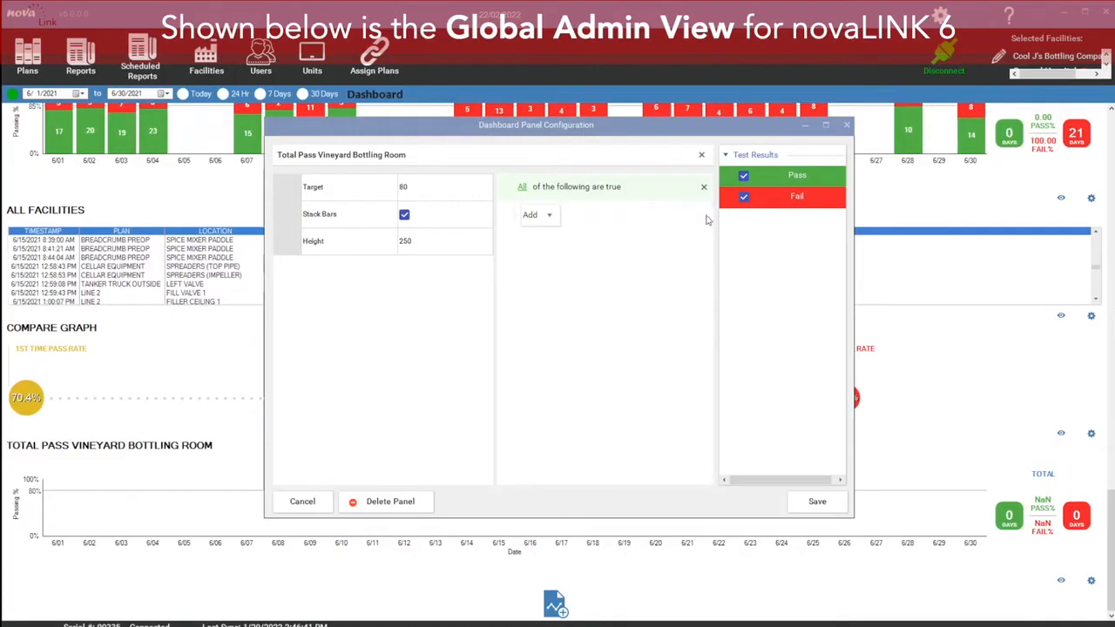
Step: Add a filter group set to match Any condition and add three expressions inside it
{"action": "left_click", "coordinate": [557, 217]}
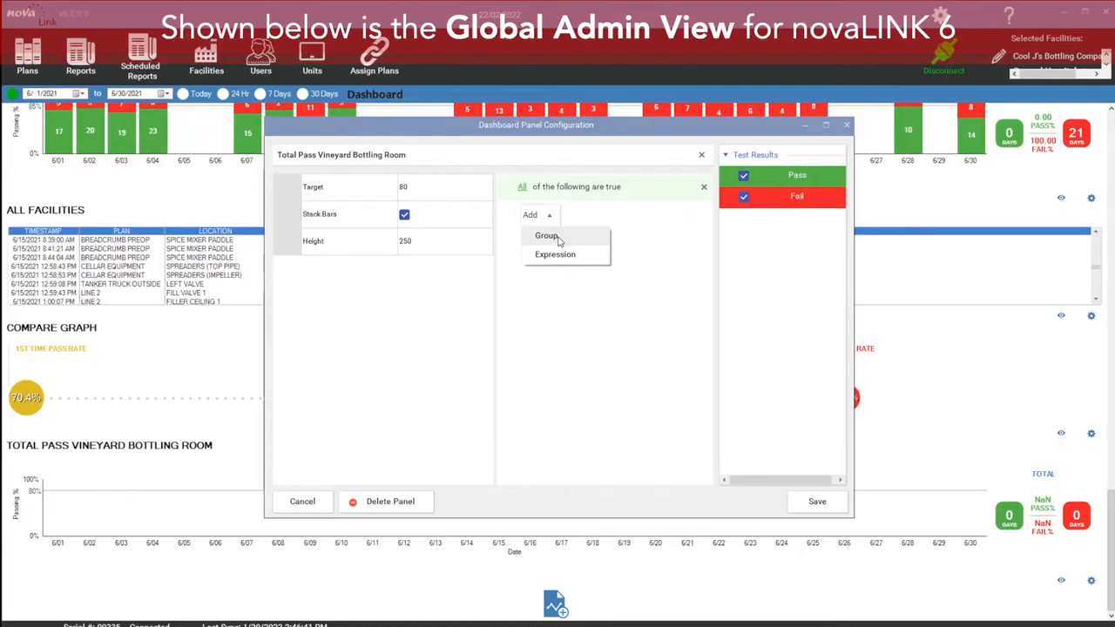
{"action": "left_click", "coordinate": [547, 236]}
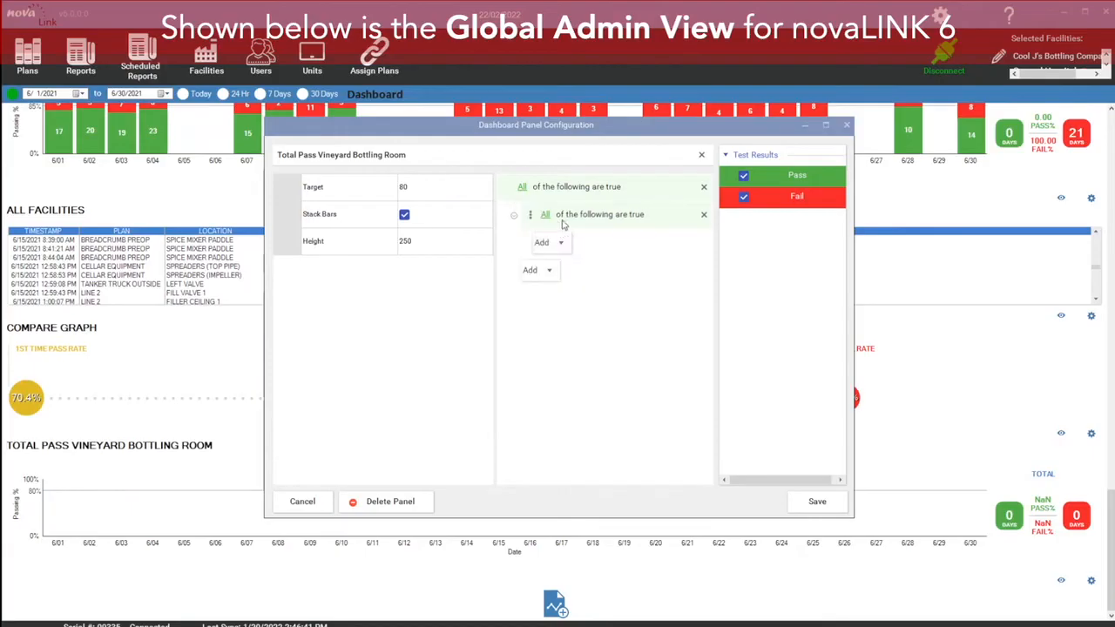
{"action": "left_click", "coordinate": [546, 216]}
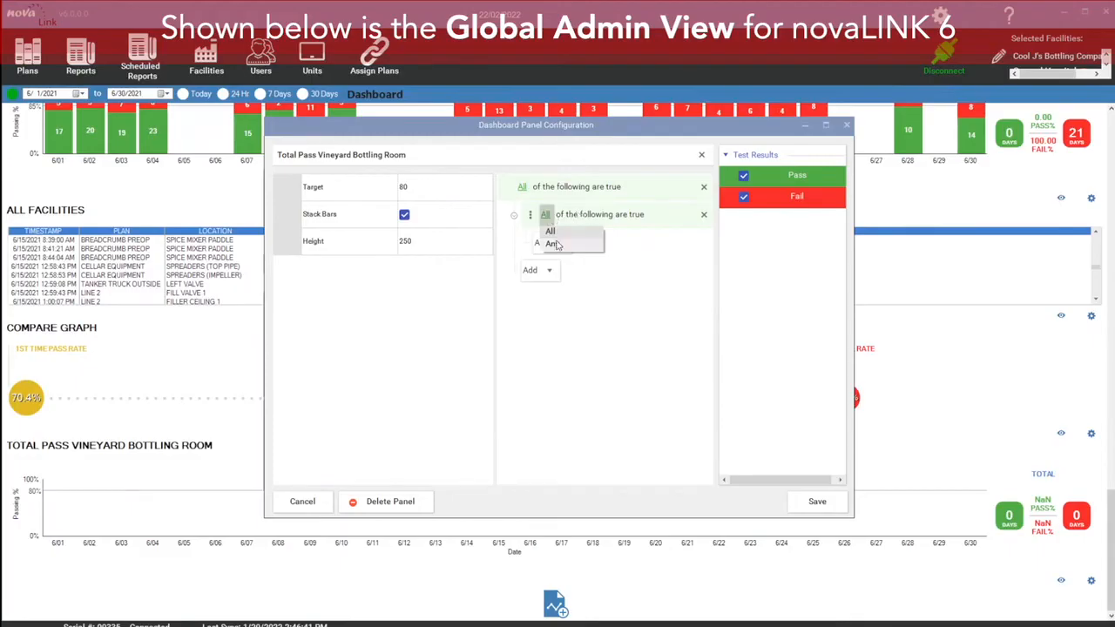
{"action": "left_click", "coordinate": [576, 243]}
{"action": "left_click", "coordinate": [561, 244]}
{"action": "left_click", "coordinate": [567, 283]}
{"action": "left_click", "coordinate": [564, 269]}
{"action": "left_click", "coordinate": [567, 309]}
{"action": "left_click", "coordinate": [567, 299]}
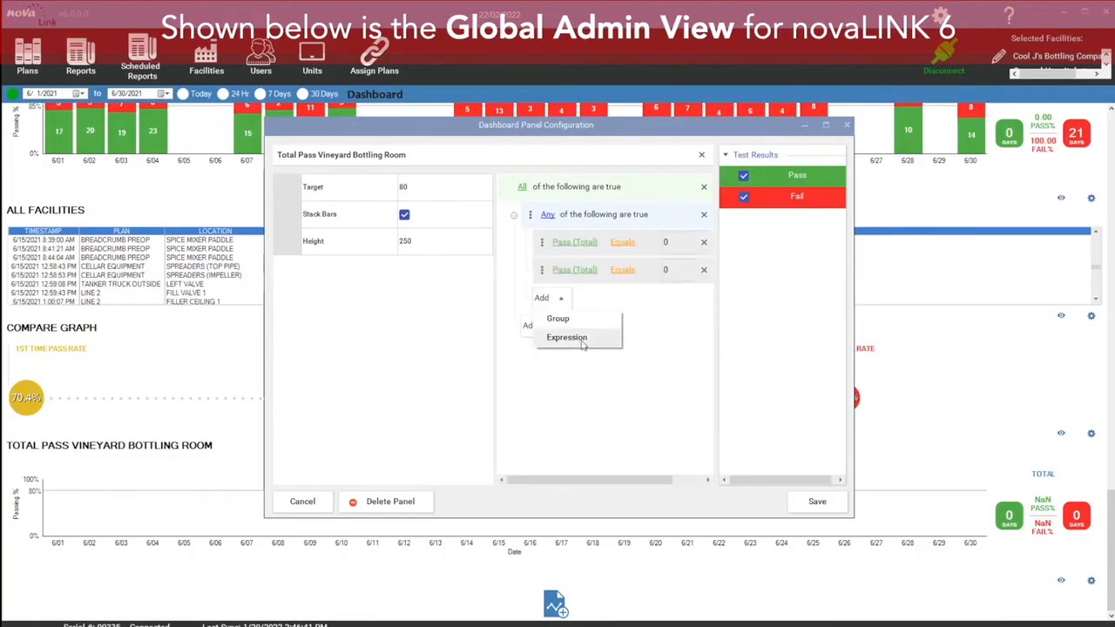
{"action": "left_click", "coordinate": [566, 337]}
Step: Set the first group expression's field to Plan
{"action": "left_click", "coordinate": [592, 244]}
{"action": "left_click", "coordinate": [605, 246]}
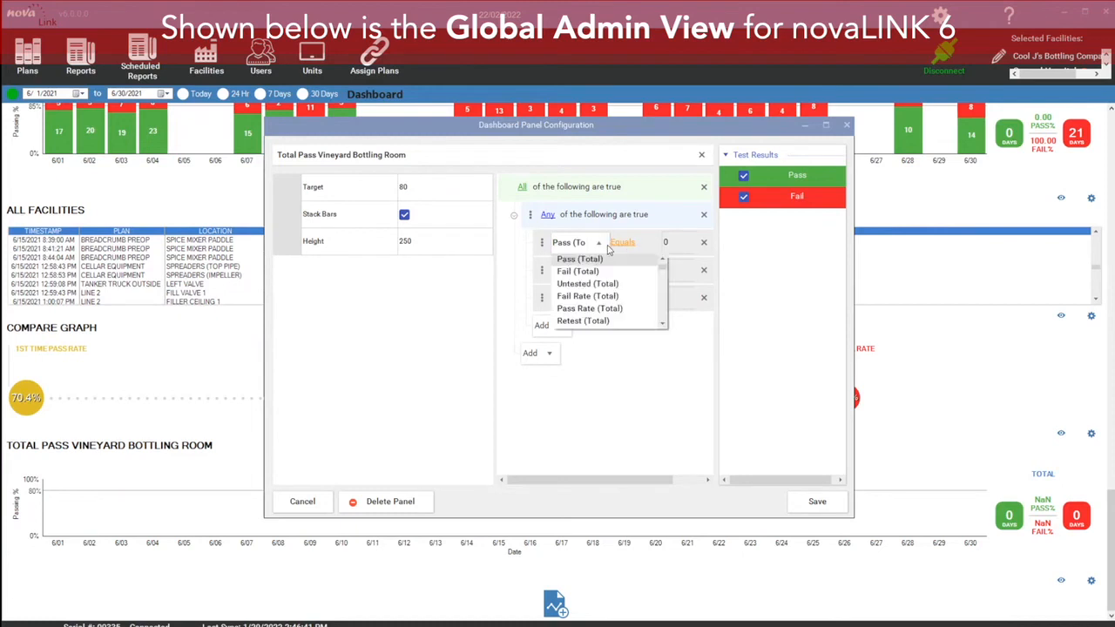
{"action": "scroll", "coordinate": [645, 290], "scroll_direction": "down", "scroll_amount": 10}
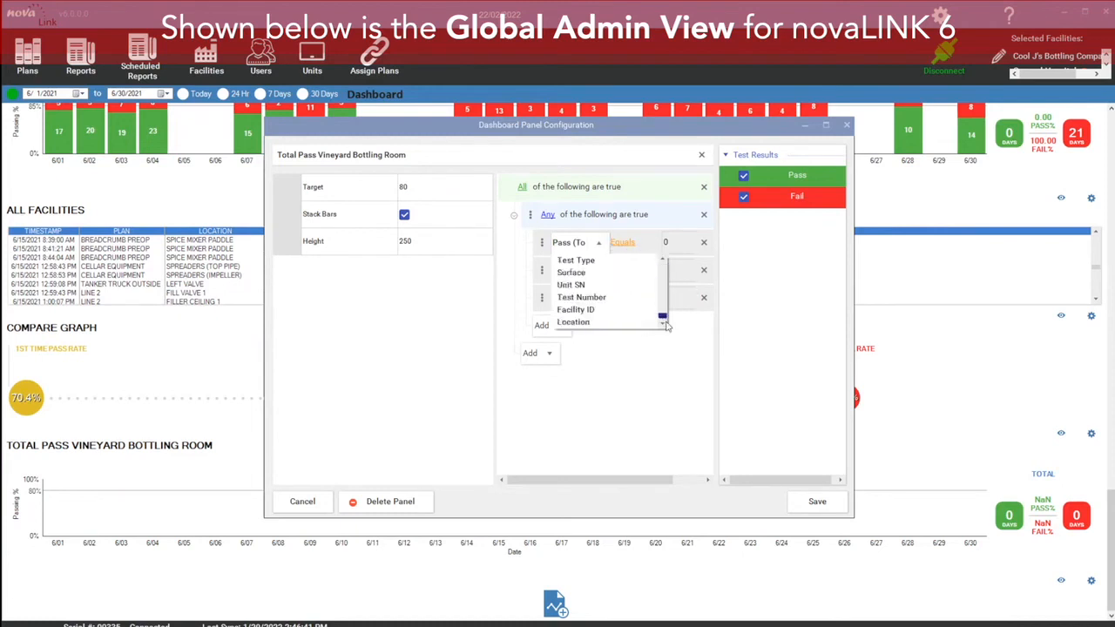
{"action": "scroll", "coordinate": [643, 311], "scroll_direction": "up", "scroll_amount": 3}
{"action": "scroll", "coordinate": [640, 310], "scroll_direction": "down", "scroll_amount": 3}
{"action": "scroll", "coordinate": [662, 270], "scroll_direction": "up", "scroll_amount": 2}
{"action": "left_click", "coordinate": [610, 280]}
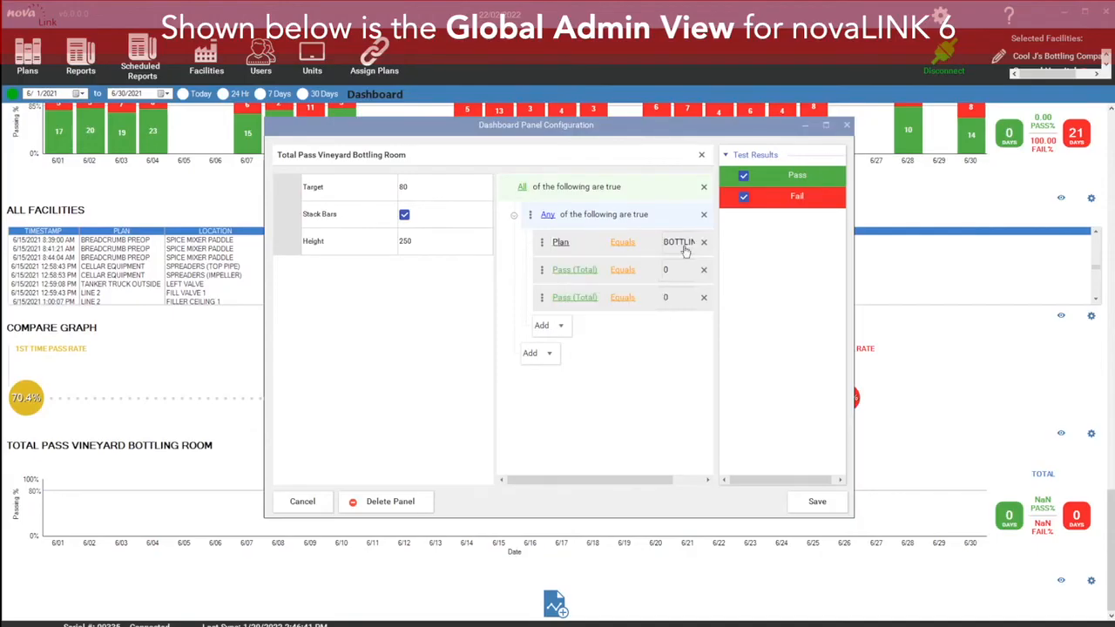
Step: Set the second group expression to Plan equals SILO 3
{"action": "left_click", "coordinate": [599, 274]}
{"action": "left_click_drag", "start_coordinate": [667, 301], "coordinate": [669, 342]}
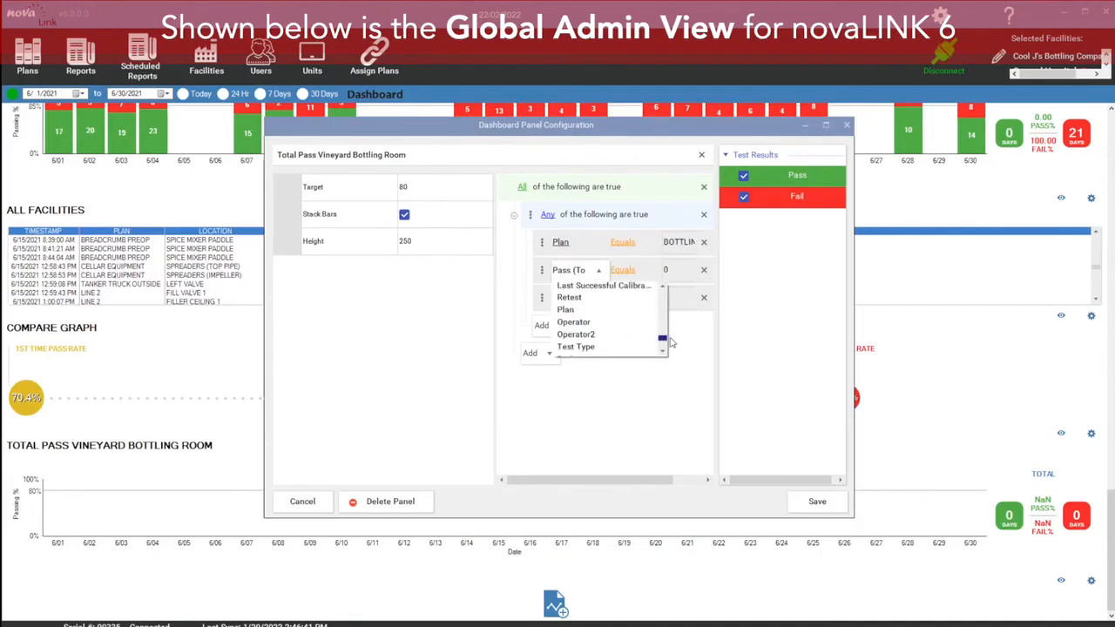
{"action": "left_click", "coordinate": [609, 309]}
{"action": "left_click", "coordinate": [675, 277]}
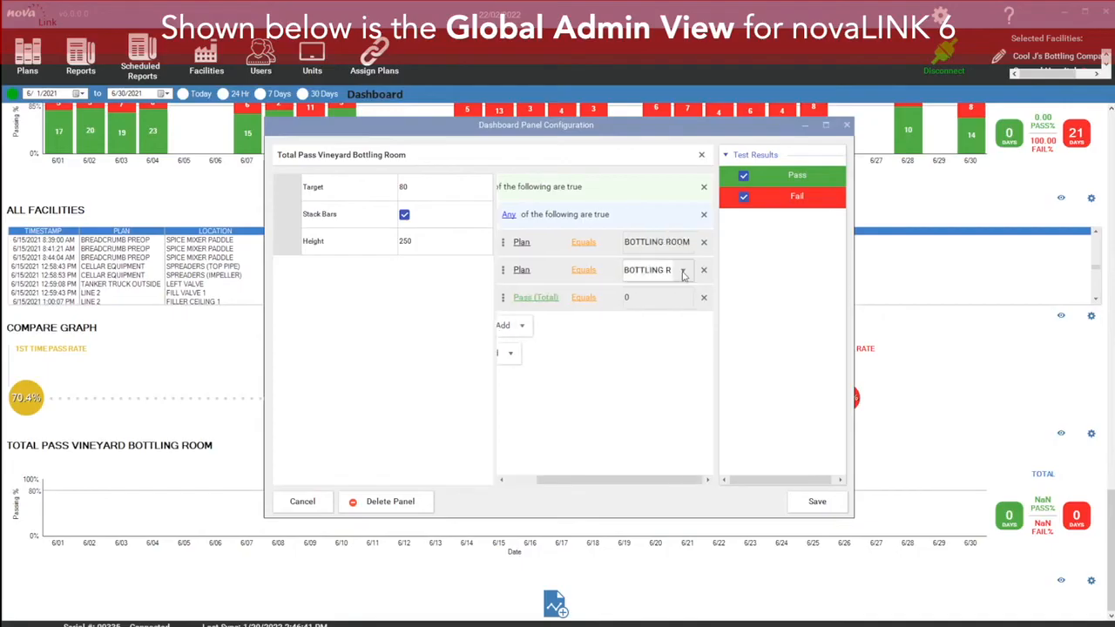
{"action": "left_click", "coordinate": [688, 275]}
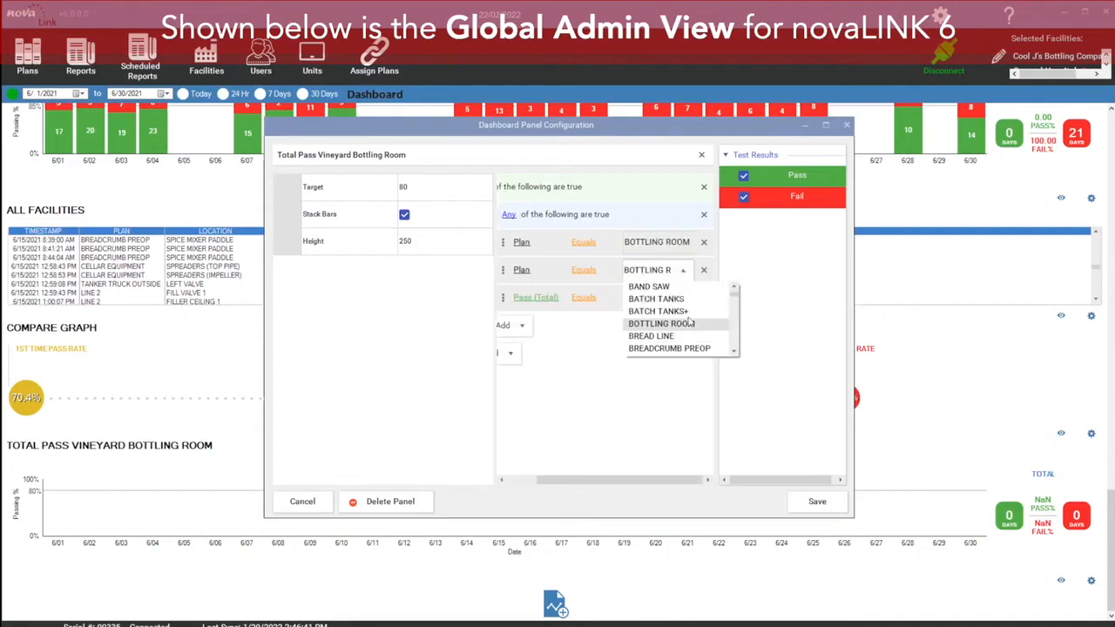
{"action": "left_click", "coordinate": [735, 304]}
{"action": "left_click_drag", "start_coordinate": [734, 317], "coordinate": [736, 331]}
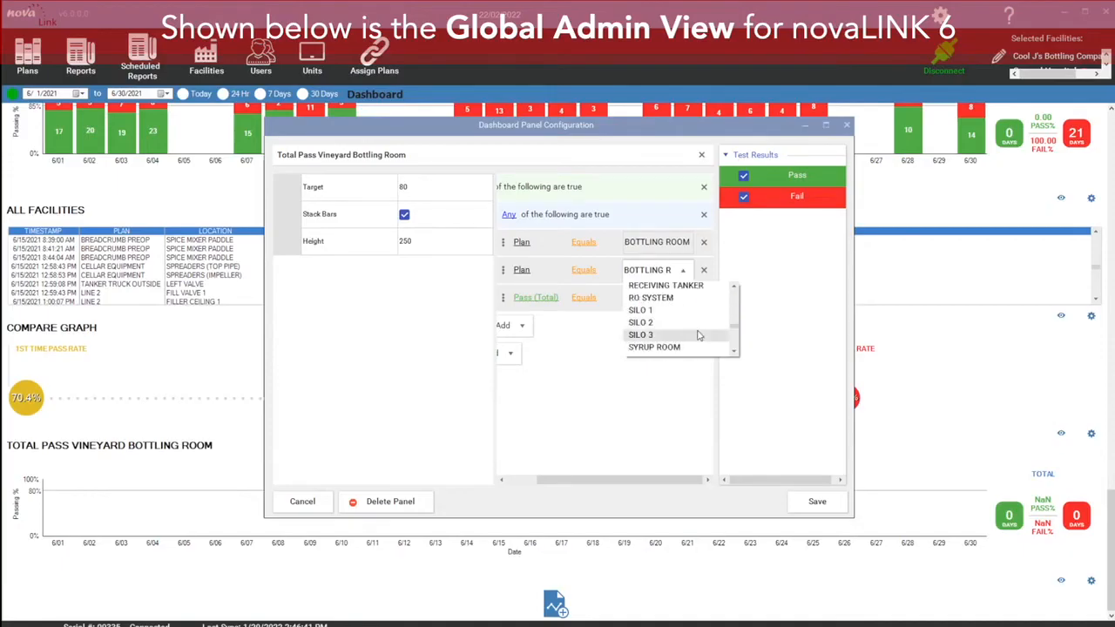
{"action": "left_click", "coordinate": [642, 335]}
{"action": "left_click", "coordinate": [648, 297]}
Step: Set the third group expression to Plan equals TANK
{"action": "left_click", "coordinate": [550, 299]}
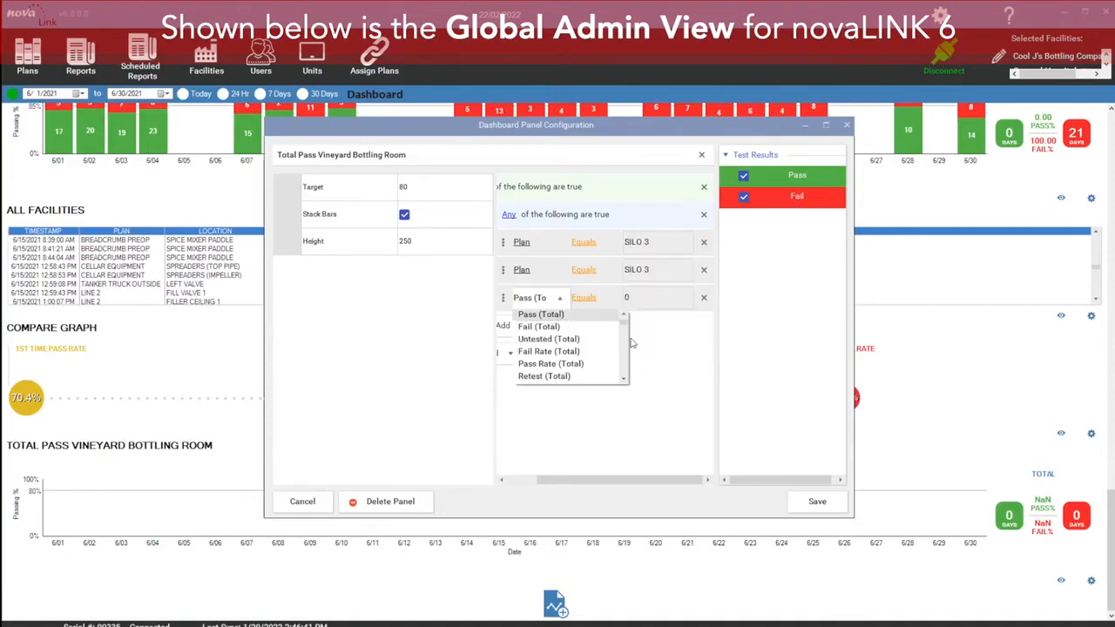
{"action": "left_click_drag", "start_coordinate": [626, 327], "coordinate": [631, 377]}
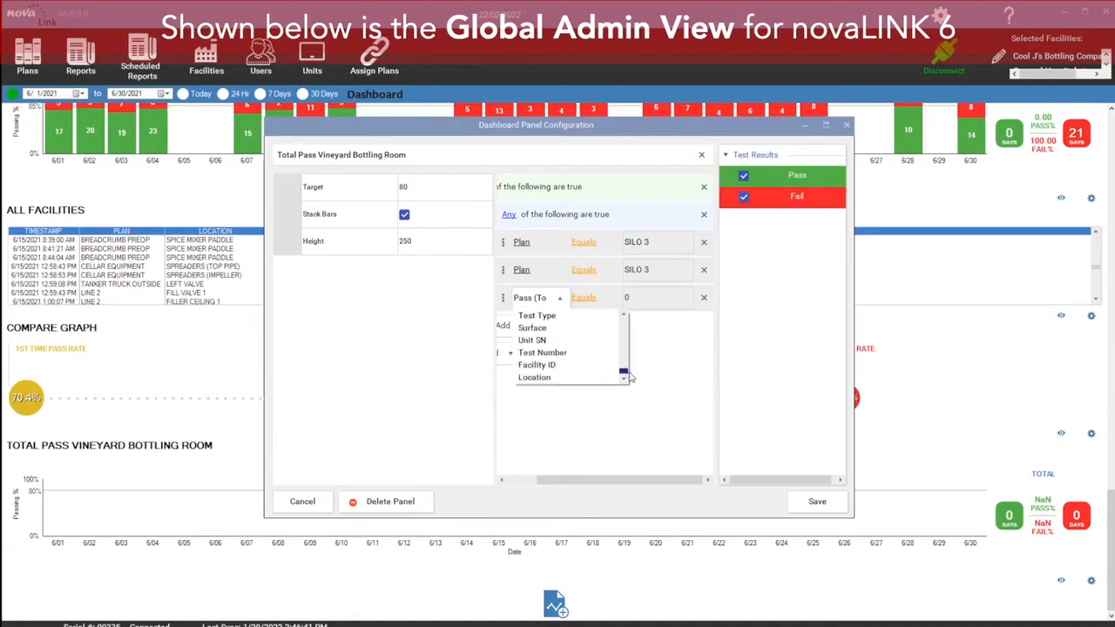
{"action": "left_click", "coordinate": [623, 316]}
{"action": "left_click", "coordinate": [624, 315]}
{"action": "left_click", "coordinate": [623, 315]}
{"action": "left_click", "coordinate": [623, 316]}
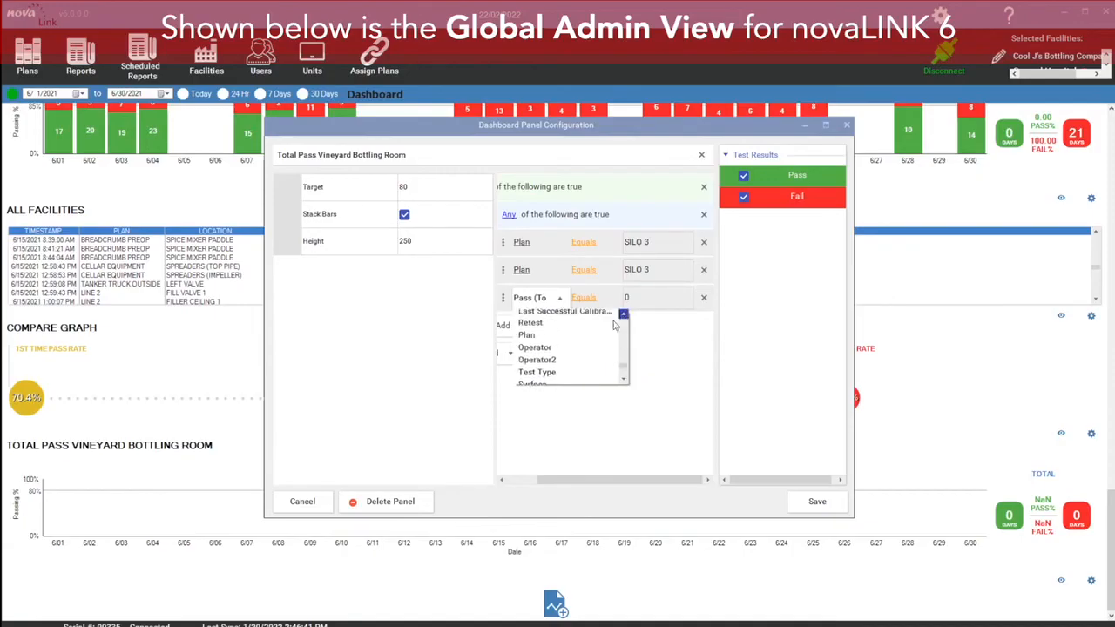
{"action": "left_click", "coordinate": [570, 340]}
{"action": "left_click", "coordinate": [671, 301]}
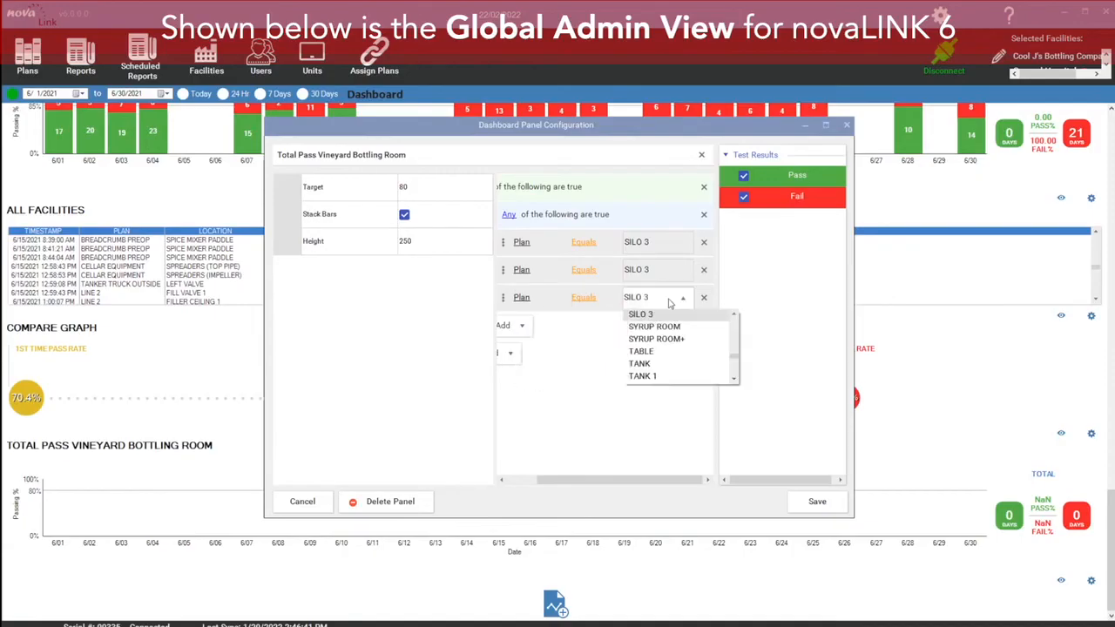
{"action": "left_click", "coordinate": [676, 365]}
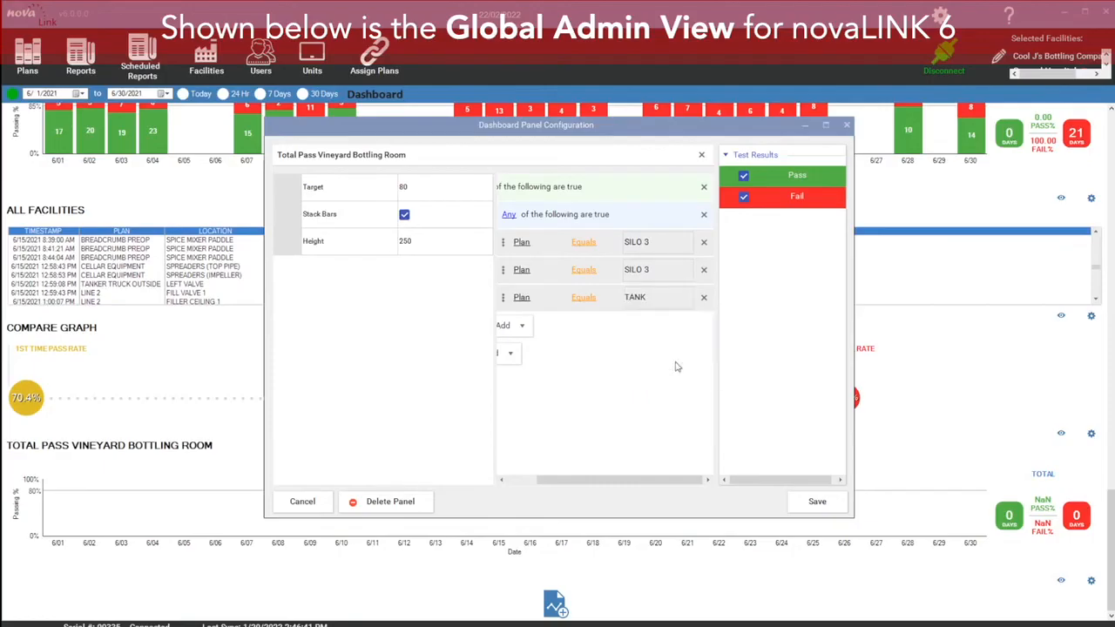
Step: Set the group expressions' plans to TABLE, TABLE and TANK and save the panel
{"action": "left_click", "coordinate": [686, 270]}
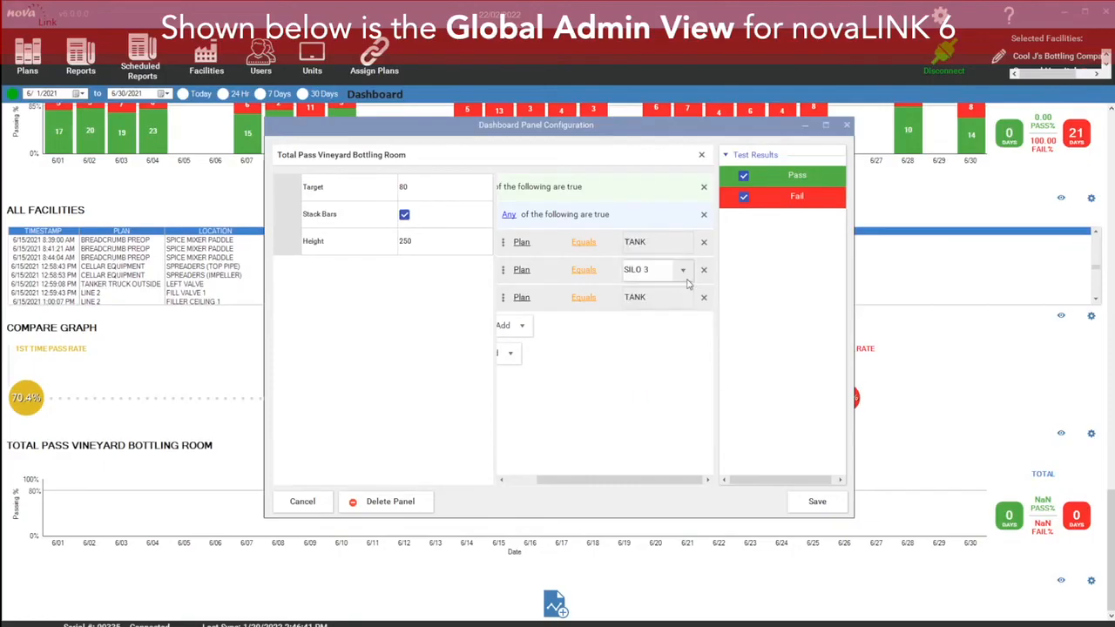
{"action": "left_click", "coordinate": [692, 272]}
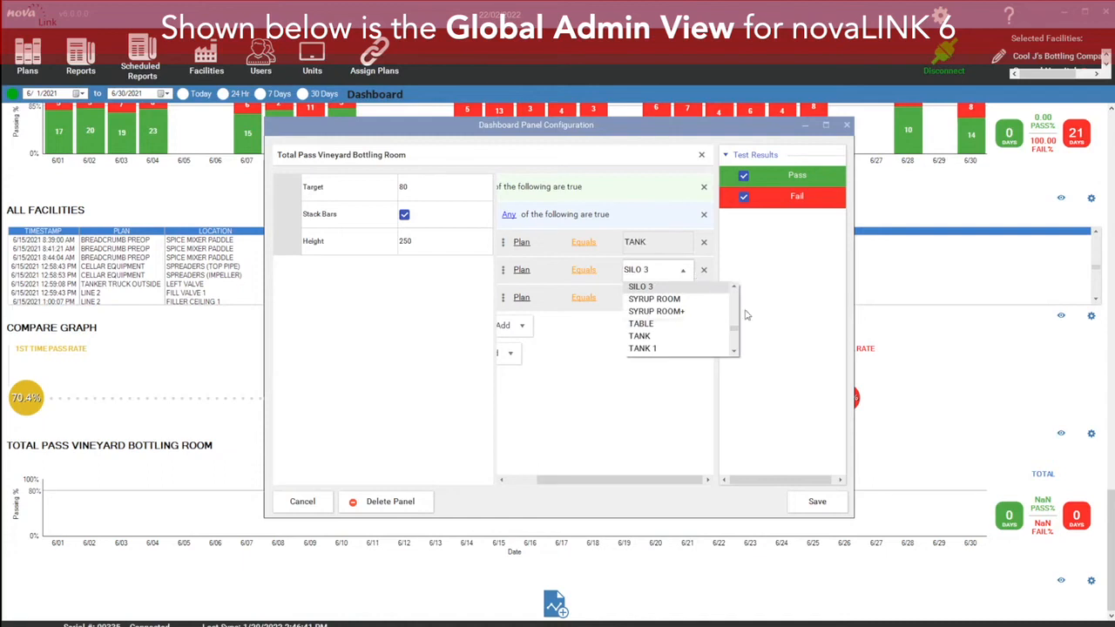
{"action": "left_click", "coordinate": [702, 325]}
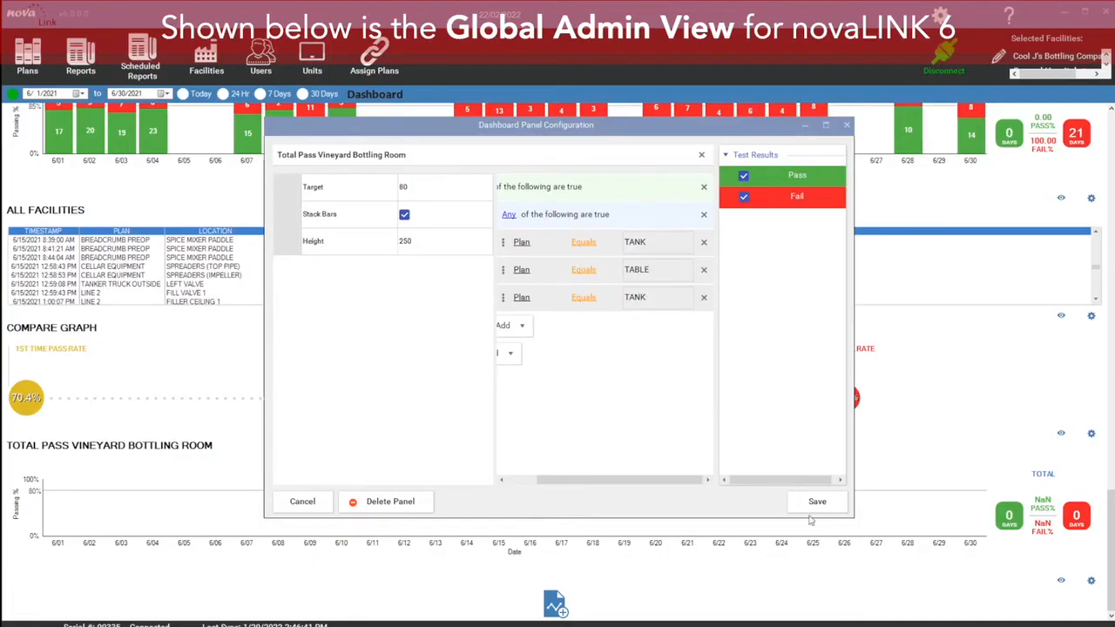
{"action": "left_click", "coordinate": [509, 214]}
{"action": "left_click", "coordinate": [524, 246]}
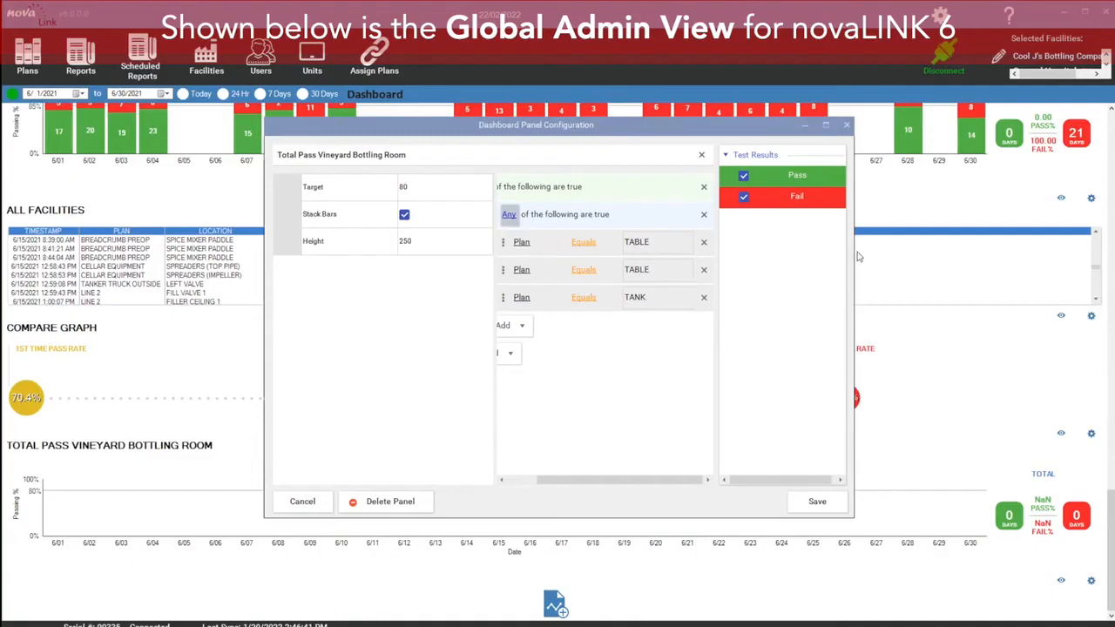
{"action": "left_click", "coordinate": [819, 503]}
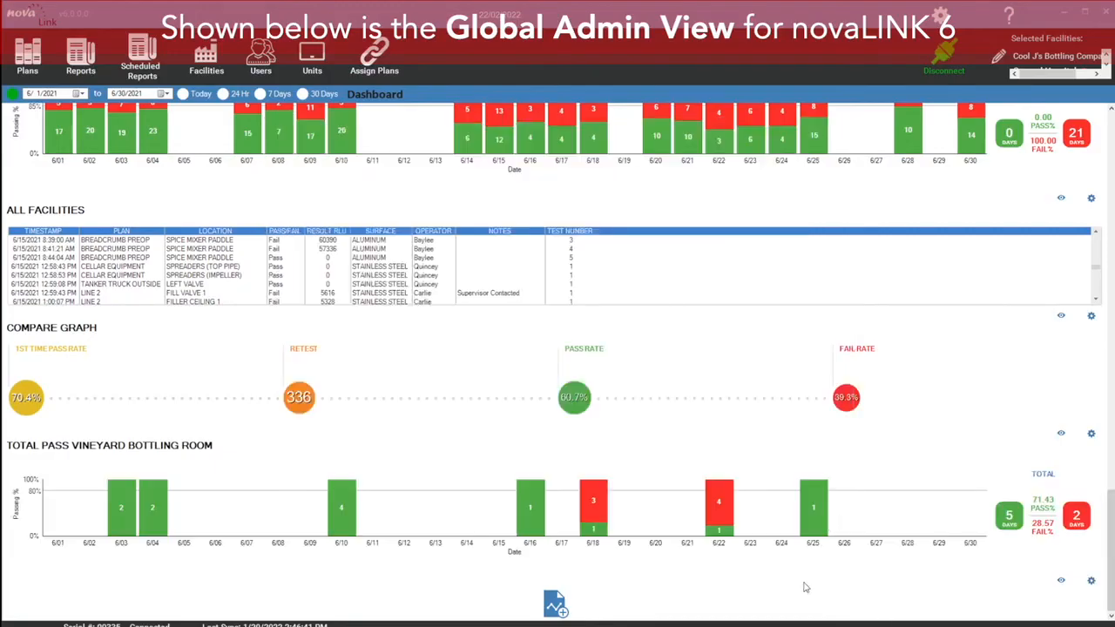
Step: View the underlying data of the Total Pass Vineyard Bottling Room panel
{"action": "left_click", "coordinate": [1062, 583]}
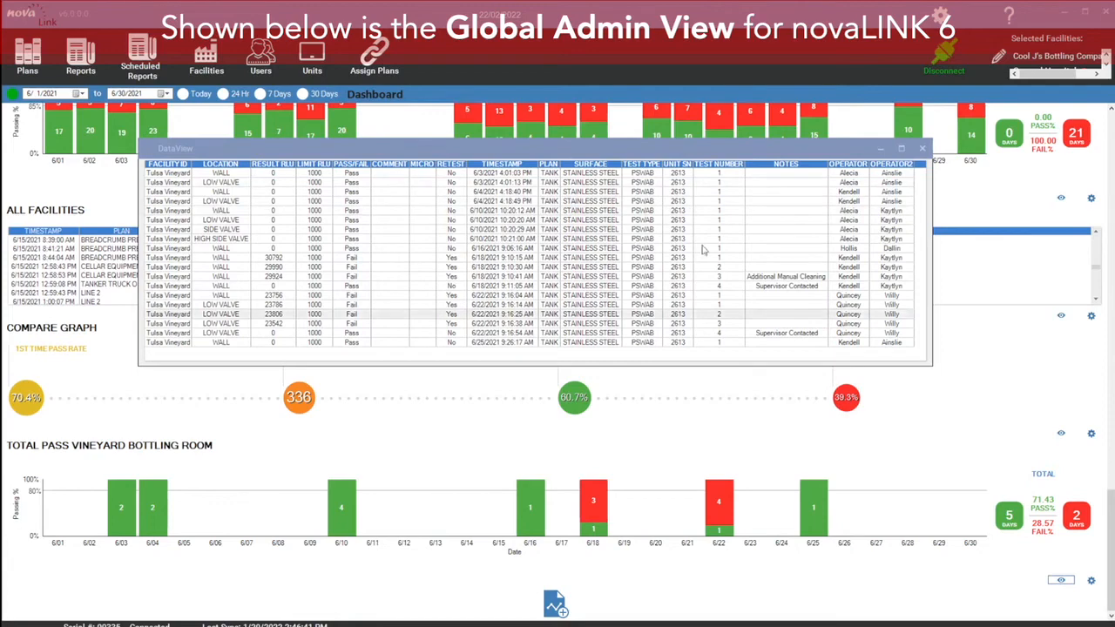
{"action": "left_click", "coordinate": [922, 151]}
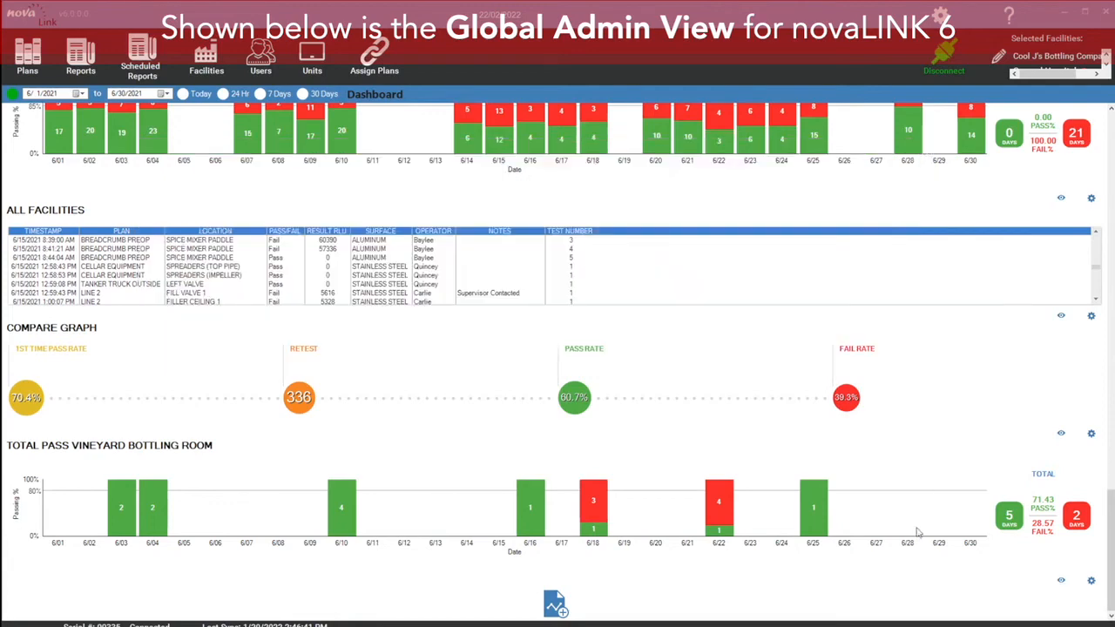
Step: Delete the Total Pass Vineyard Bottling Room panel
{"action": "left_click", "coordinate": [1092, 582]}
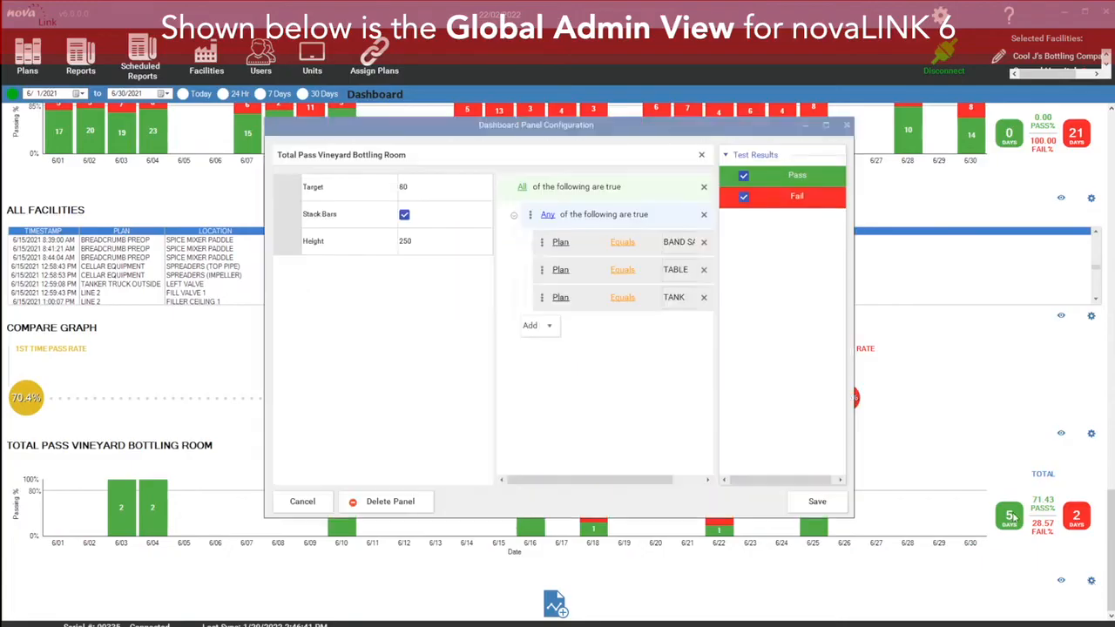
{"action": "left_click", "coordinate": [402, 507]}
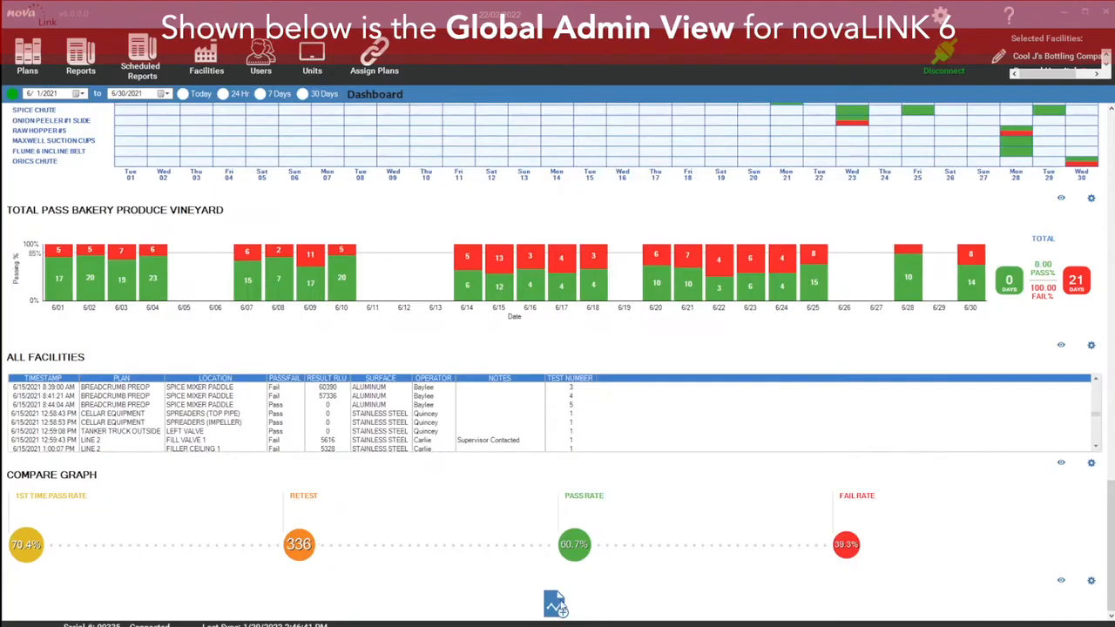
Step: Add a new Table panel and set its height to 500
{"action": "left_click", "coordinate": [558, 607]}
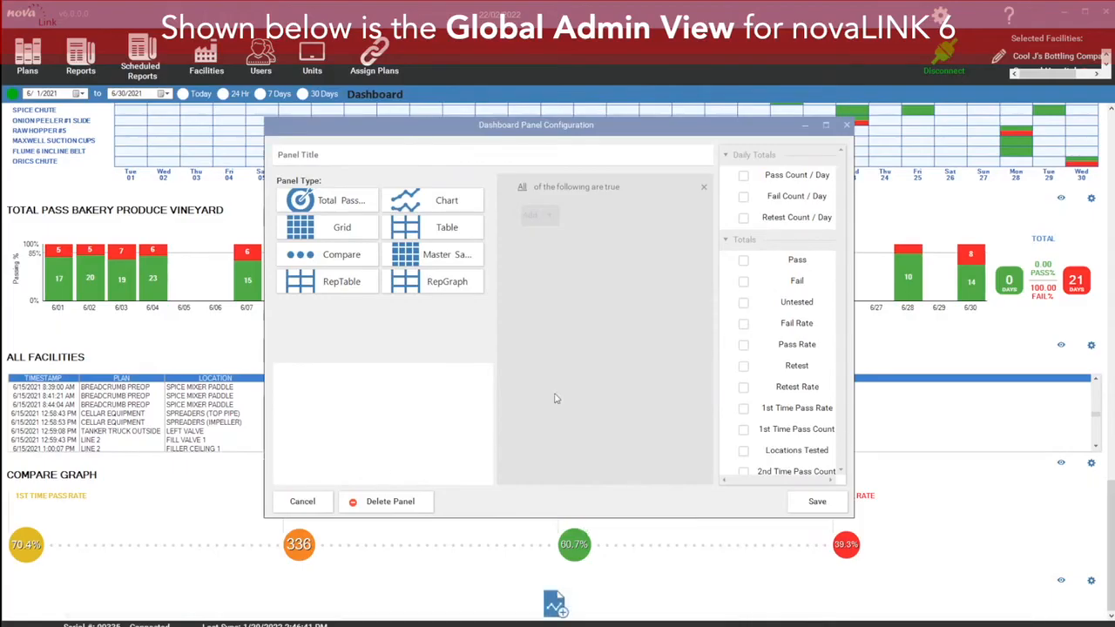
{"action": "left_click", "coordinate": [433, 228]}
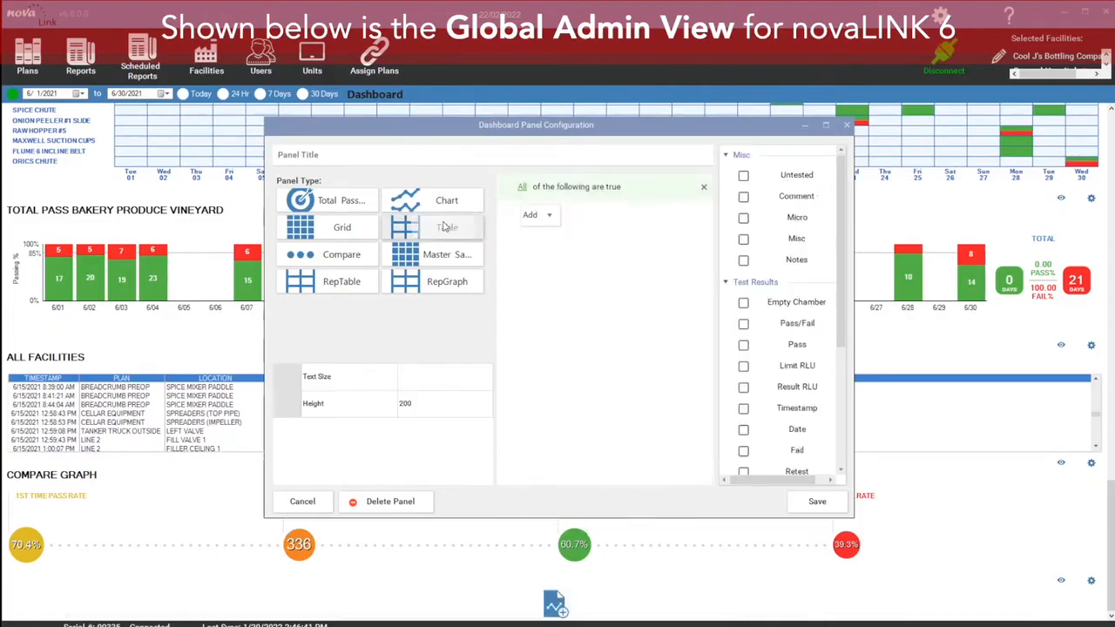
{"action": "left_click", "coordinate": [354, 155]}
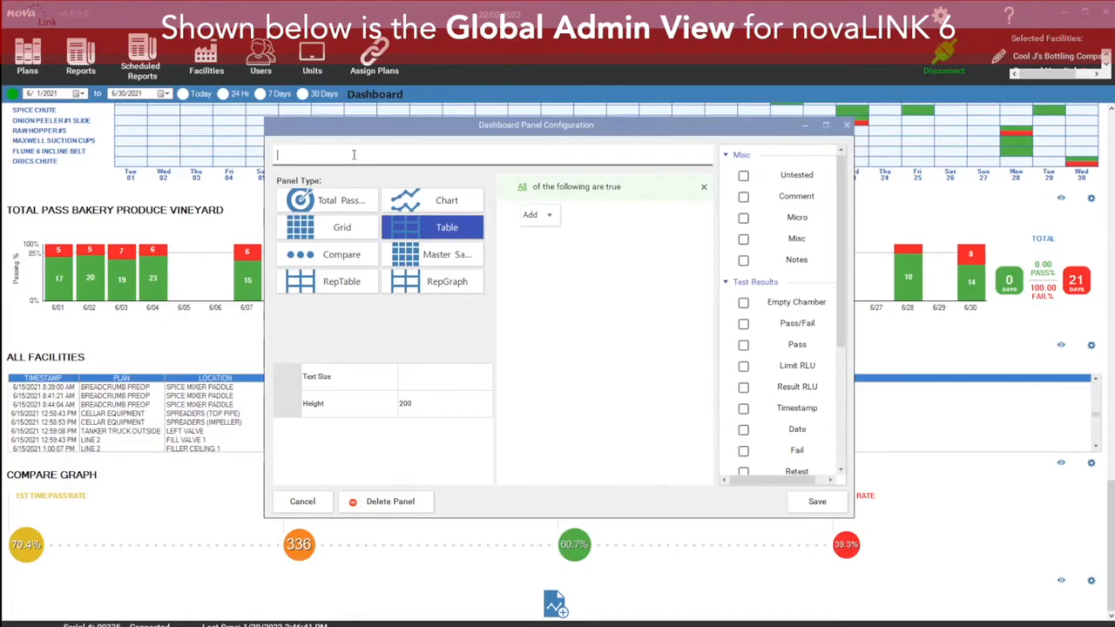
{"action": "left_click", "coordinate": [433, 402]}
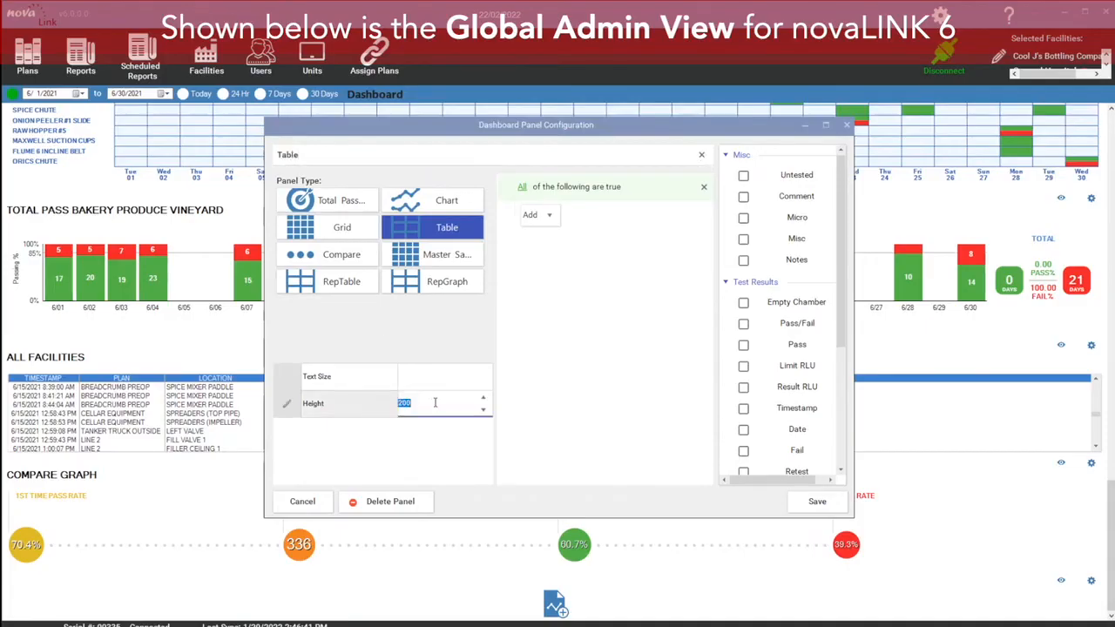
{"action": "type", "text": "500"}
{"action": "left_click", "coordinate": [402, 452]}
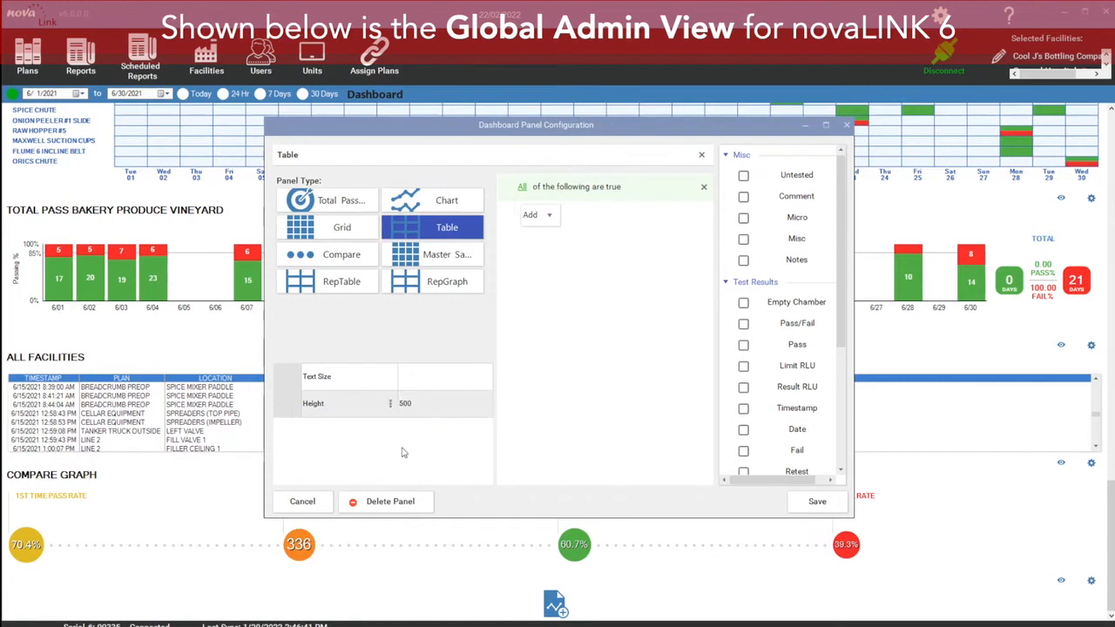
Step: Include the Timestamp, Plan, Location and Result RLU columns in the table
{"action": "left_click_drag", "start_coordinate": [843, 225], "coordinate": [862, 293]}
{"action": "left_click", "coordinate": [744, 294]}
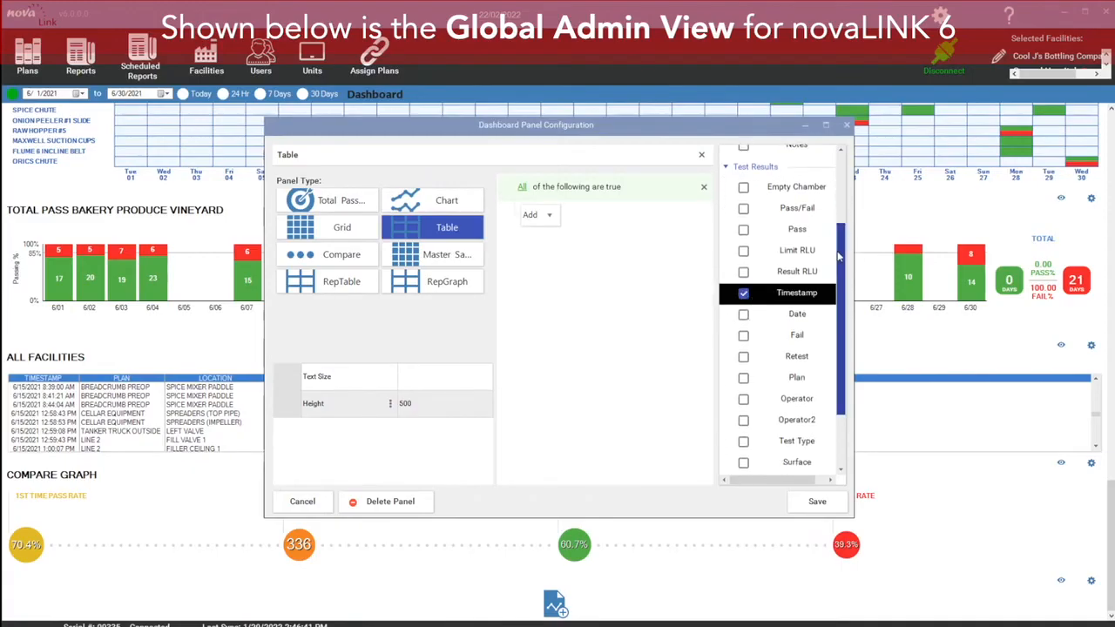
{"action": "left_click_drag", "start_coordinate": [837, 264], "coordinate": [837, 315]}
{"action": "left_click", "coordinate": [743, 294]}
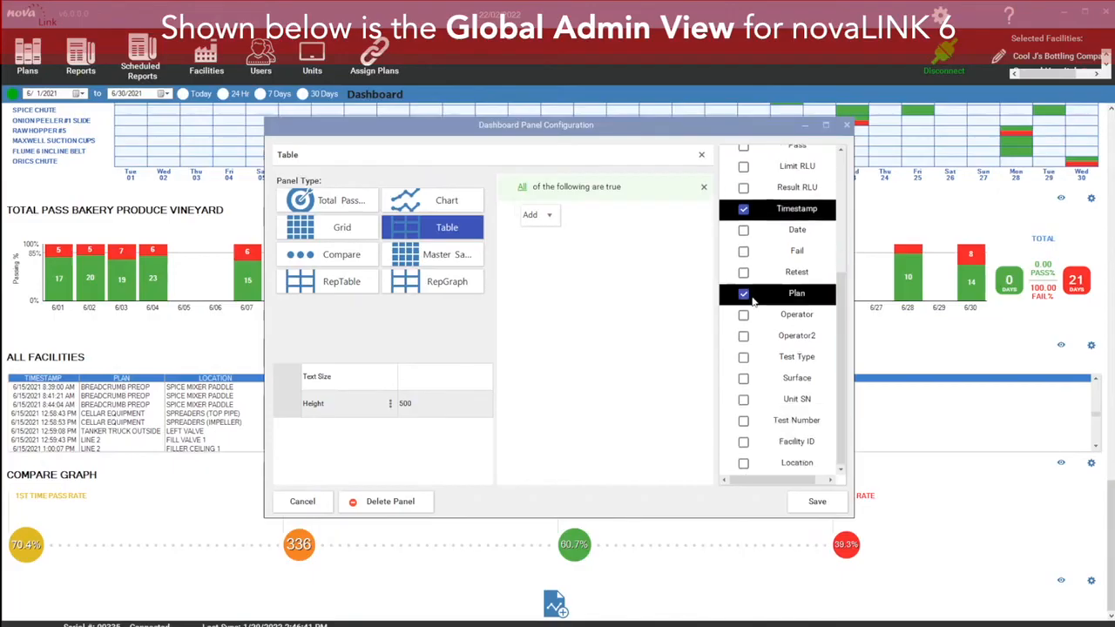
{"action": "left_click", "coordinate": [745, 464]}
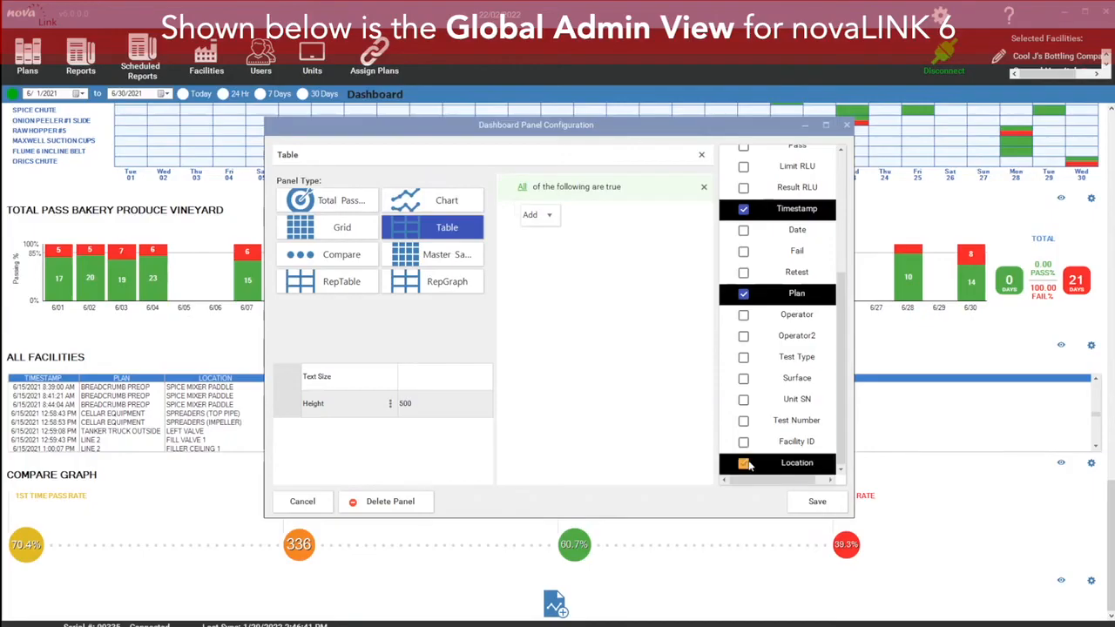
{"action": "left_click_drag", "start_coordinate": [840, 331], "coordinate": [842, 247]}
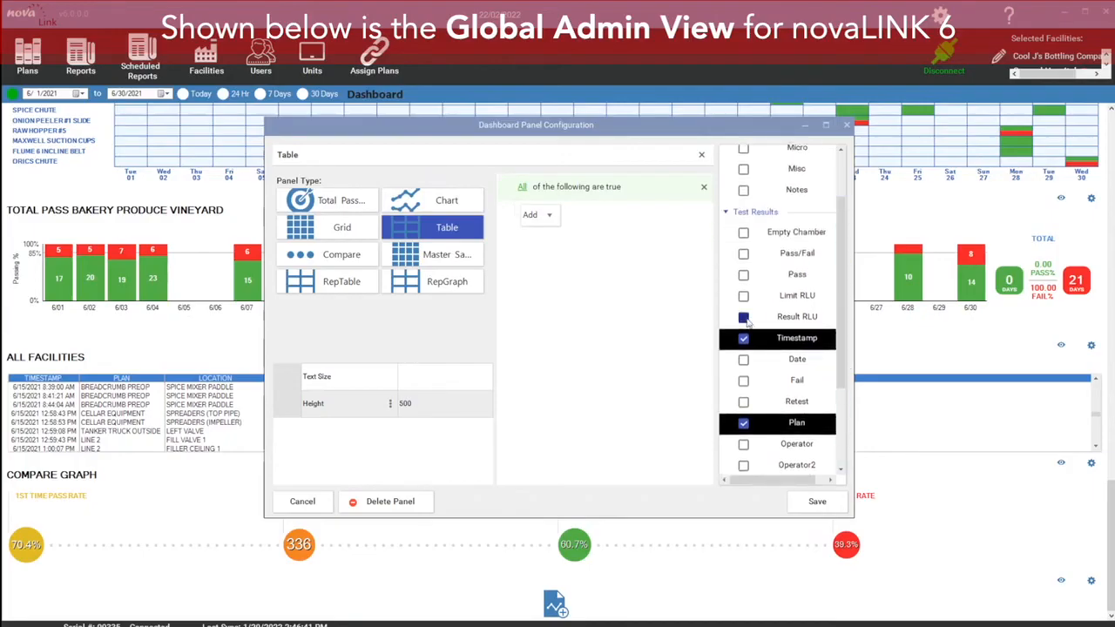
{"action": "left_click", "coordinate": [745, 319]}
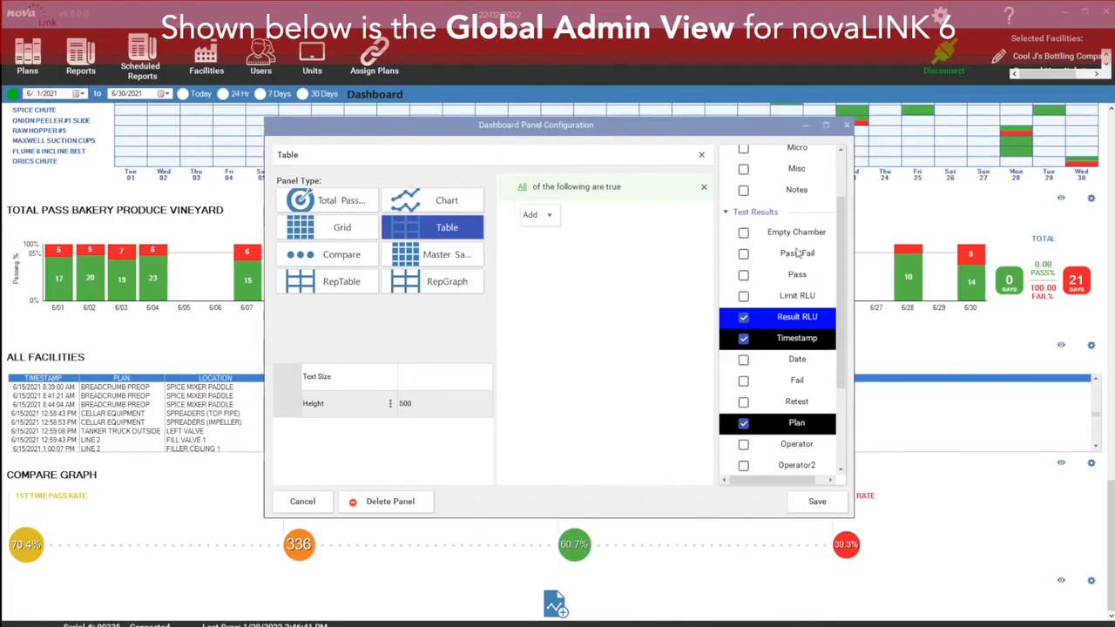
Step: Include the Pass/Fail, Surface, Operator, Test Number and Facility ID columns and save the panel
{"action": "left_click", "coordinate": [745, 254]}
{"action": "left_click_drag", "start_coordinate": [842, 229], "coordinate": [843, 293]}
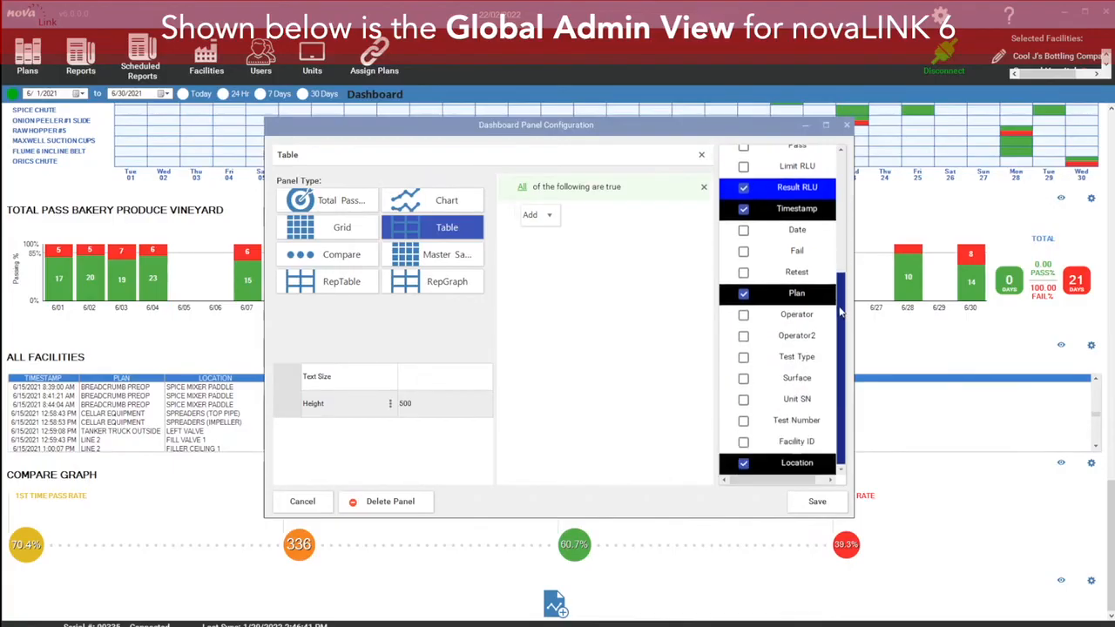
{"action": "left_click", "coordinate": [743, 379]}
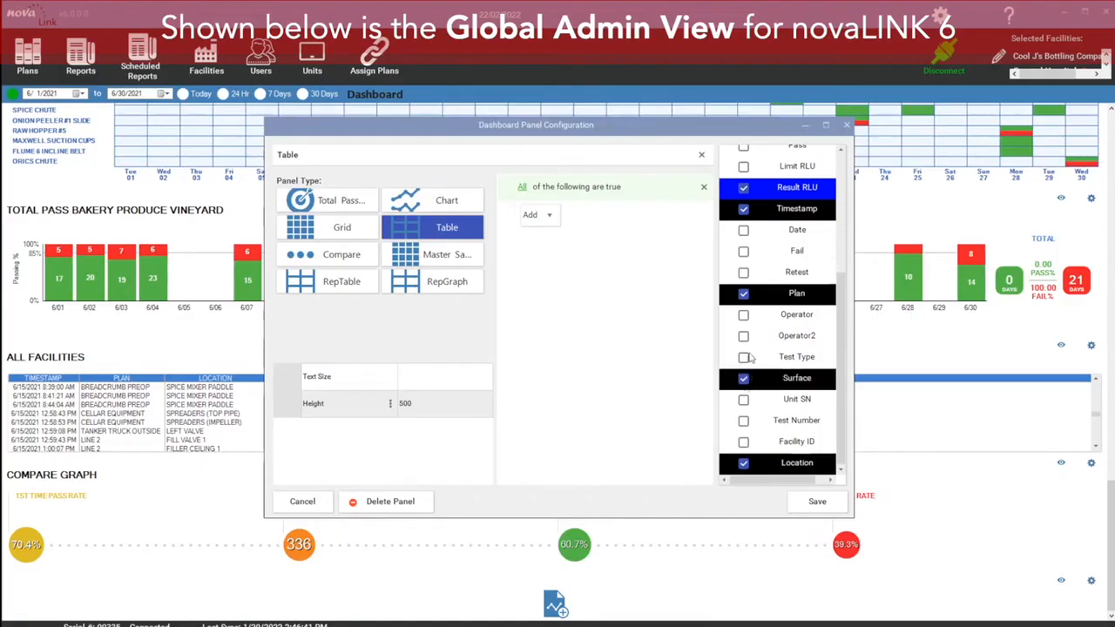
{"action": "left_click", "coordinate": [743, 315]}
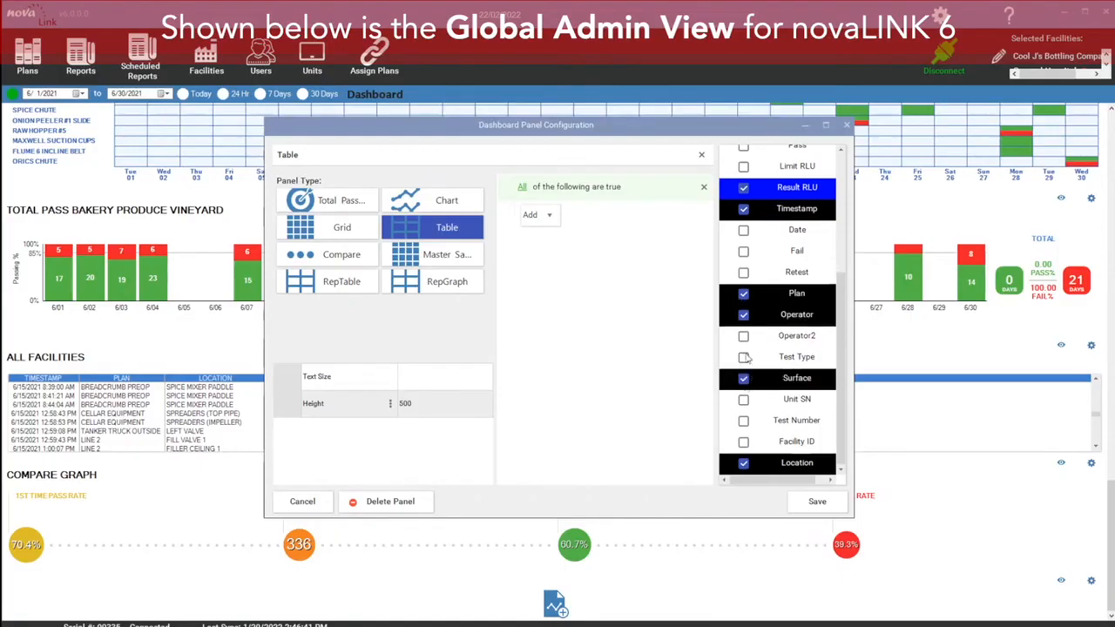
{"action": "left_click", "coordinate": [743, 422]}
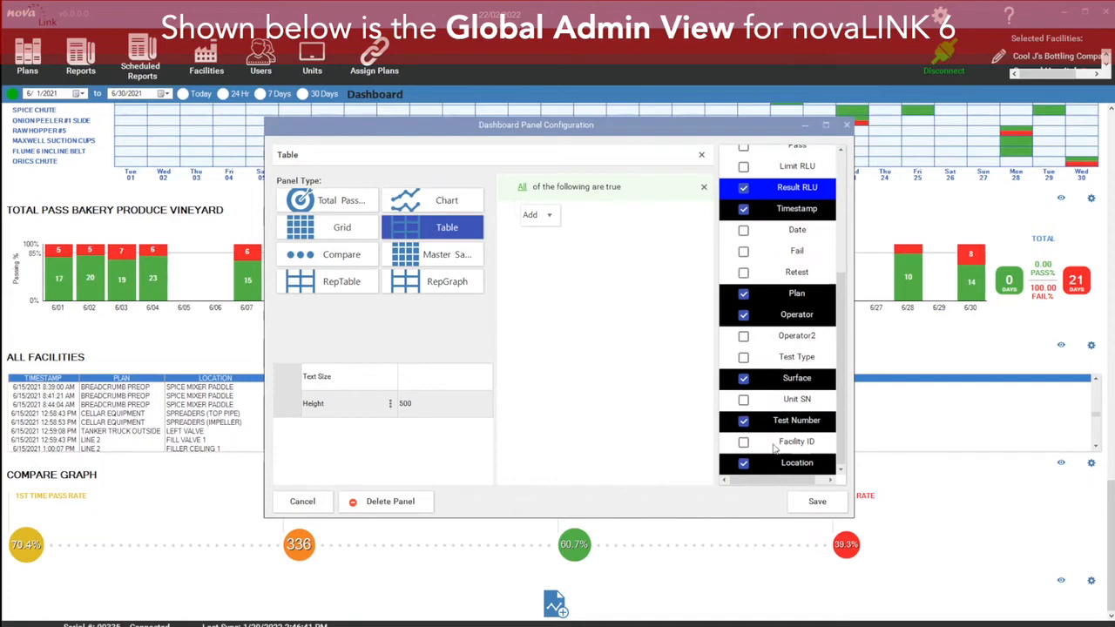
{"action": "left_click", "coordinate": [743, 442]}
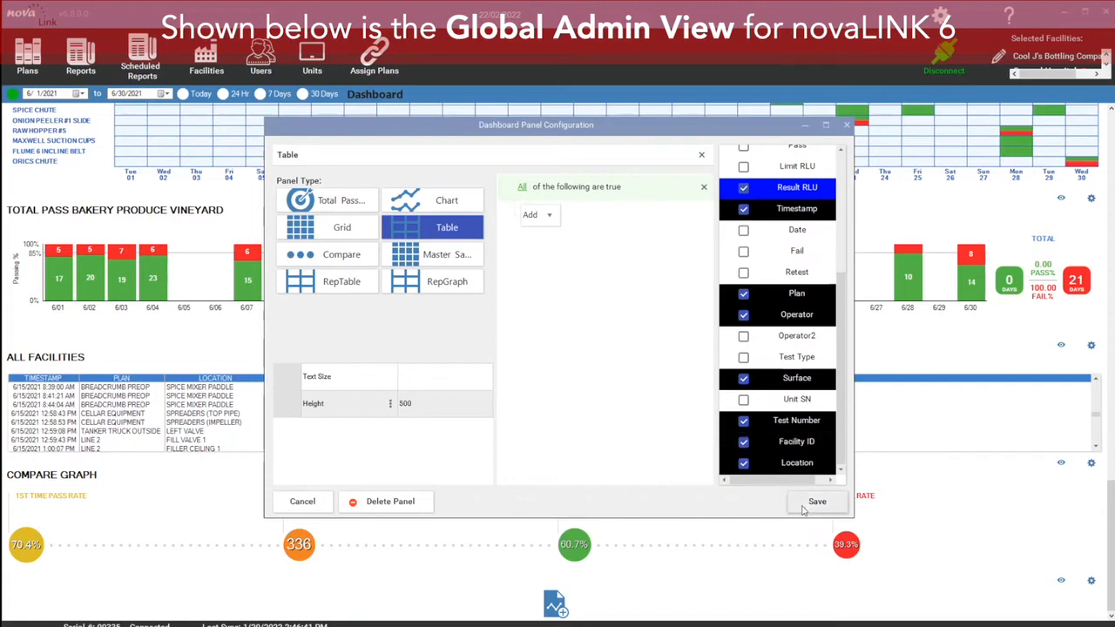
{"action": "left_click", "coordinate": [816, 502]}
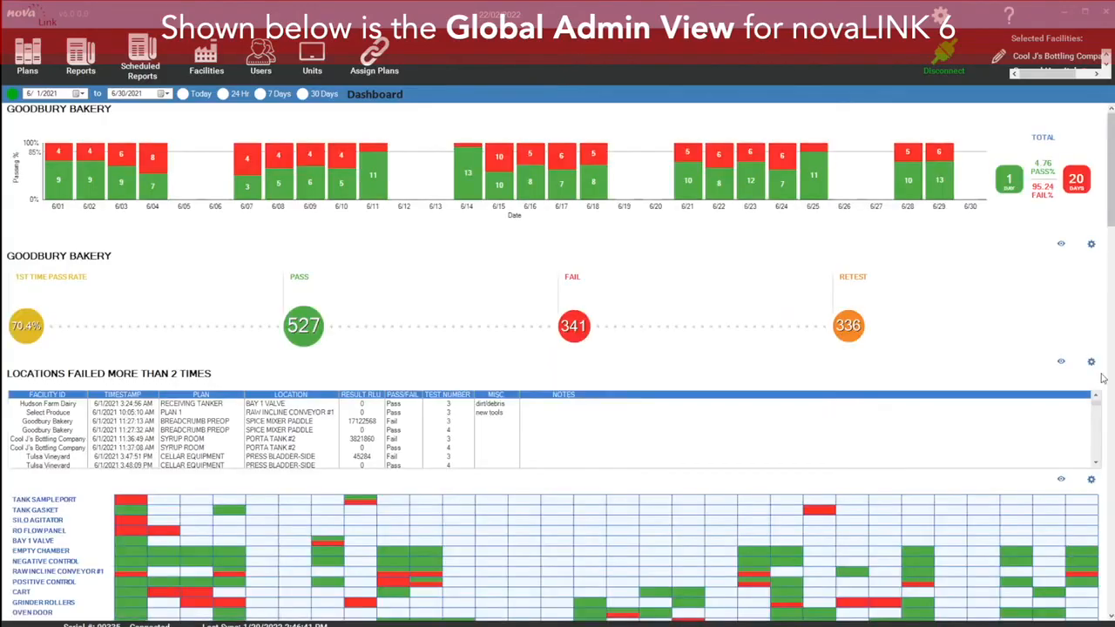
Step: Try to filter the Table panel with an expression Facility ID equals Goodbury Bakery and save it
{"action": "left_click_drag", "start_coordinate": [1111, 153], "coordinate": [1111, 548]}
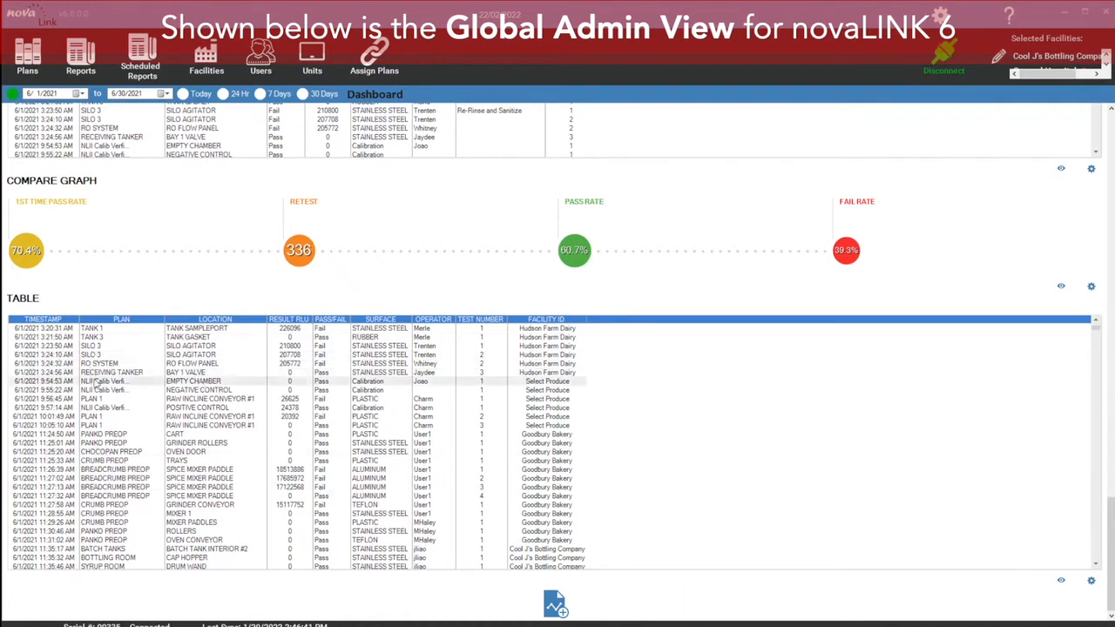
{"action": "left_click", "coordinate": [1092, 584]}
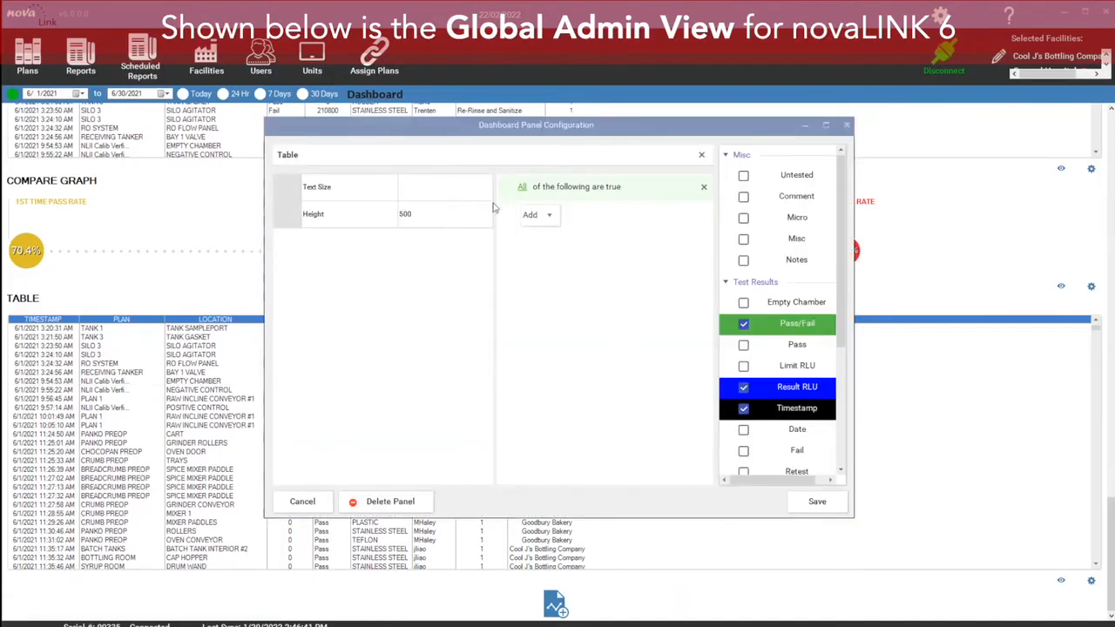
{"action": "left_click", "coordinate": [424, 189]}
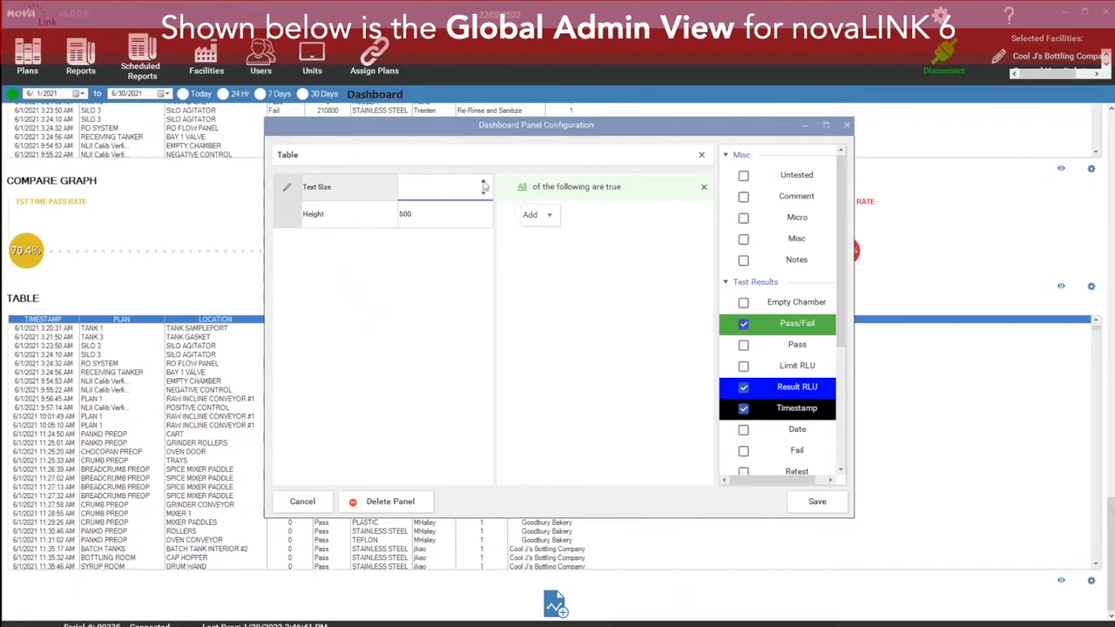
{"action": "left_click", "coordinate": [537, 216]}
{"action": "left_click", "coordinate": [555, 253]}
{"action": "left_click", "coordinate": [568, 220]}
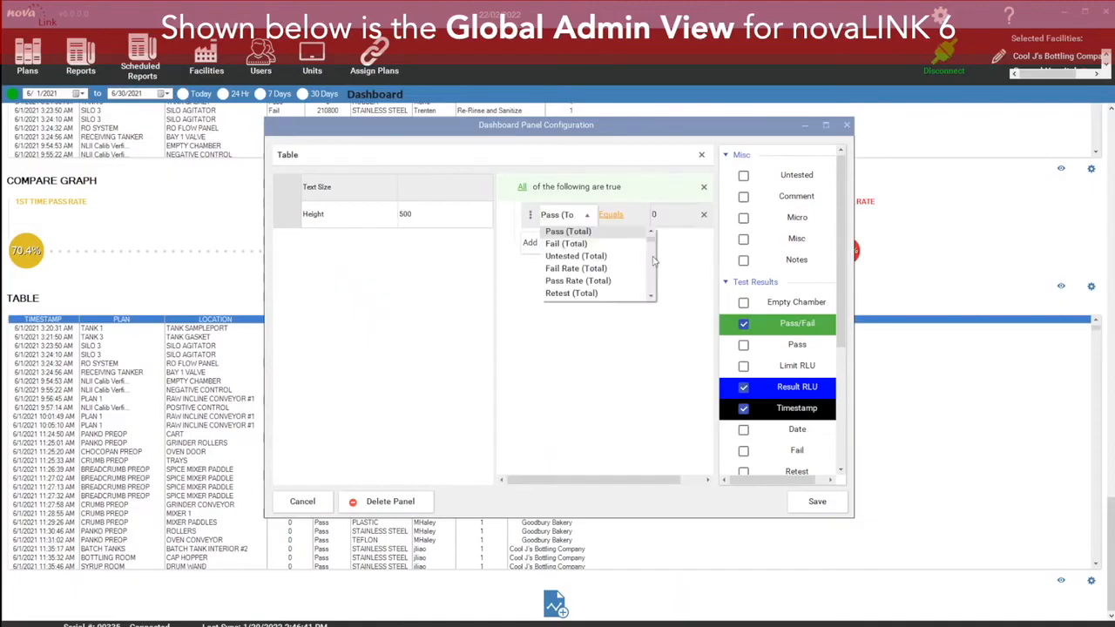
{"action": "left_click_drag", "start_coordinate": [652, 244], "coordinate": [660, 297]}
{"action": "left_click", "coordinate": [589, 306]}
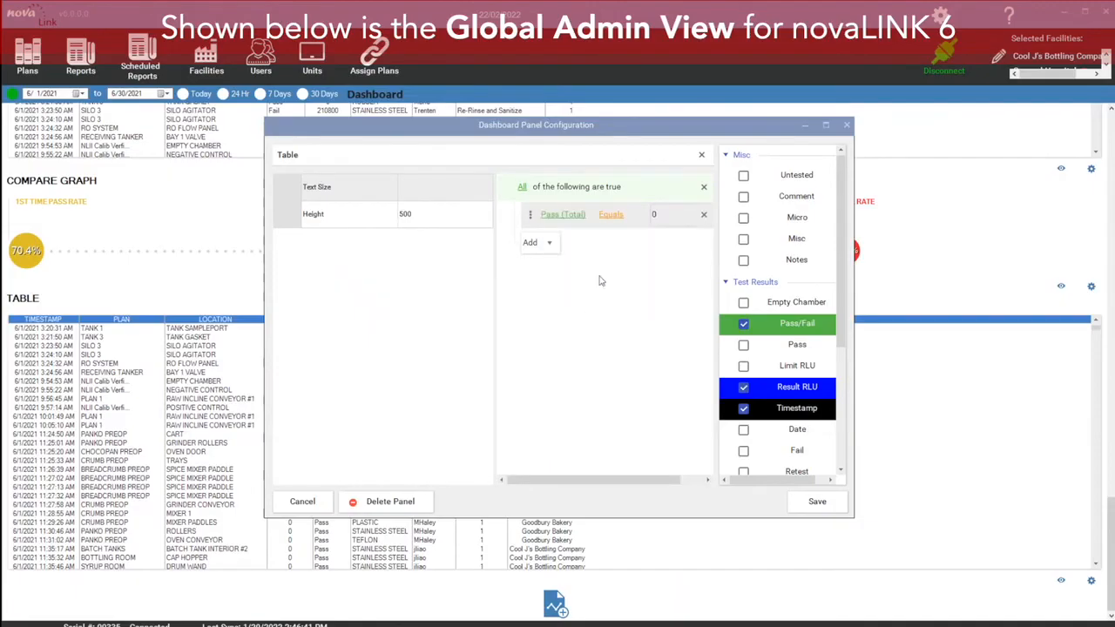
{"action": "left_click", "coordinate": [592, 219]}
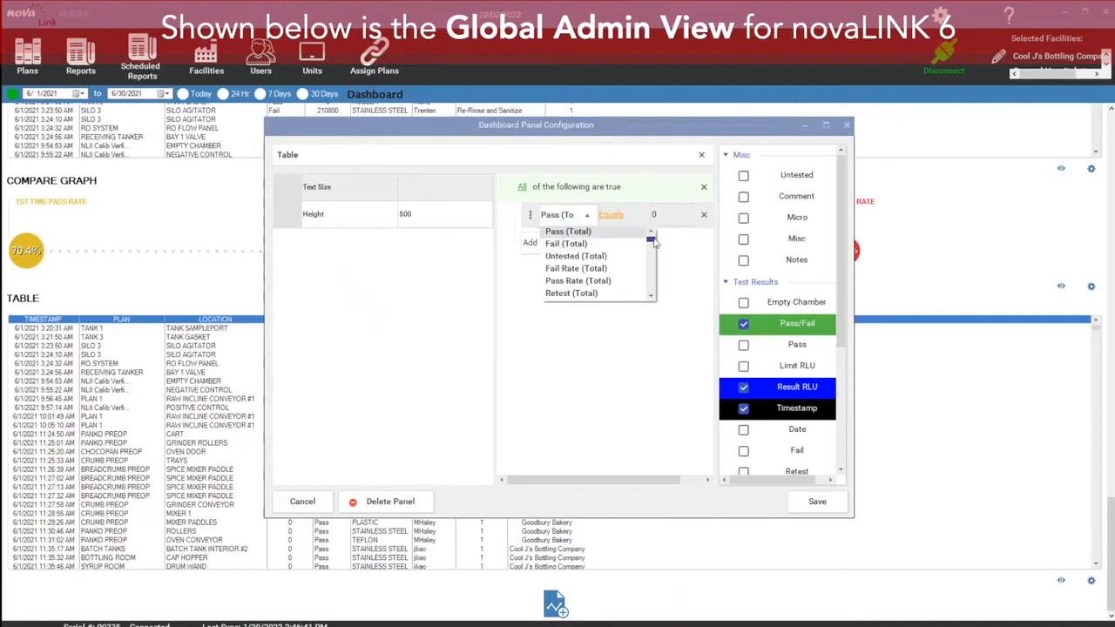
{"action": "left_click_drag", "start_coordinate": [653, 240], "coordinate": [660, 297]}
{"action": "left_click", "coordinate": [590, 283]}
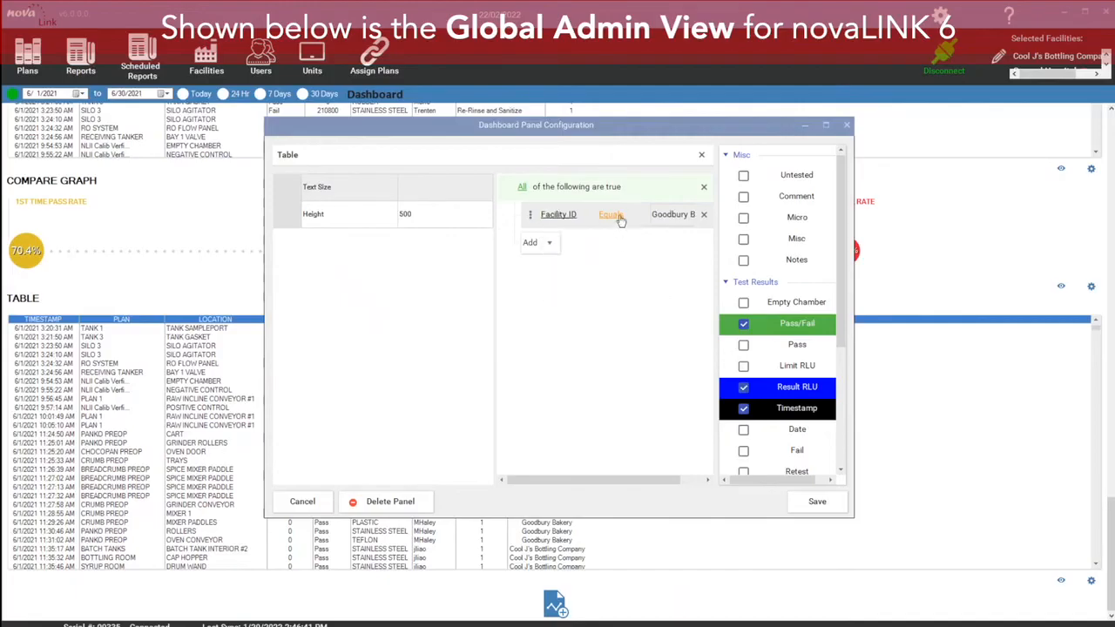
{"action": "left_click", "coordinate": [819, 501]}
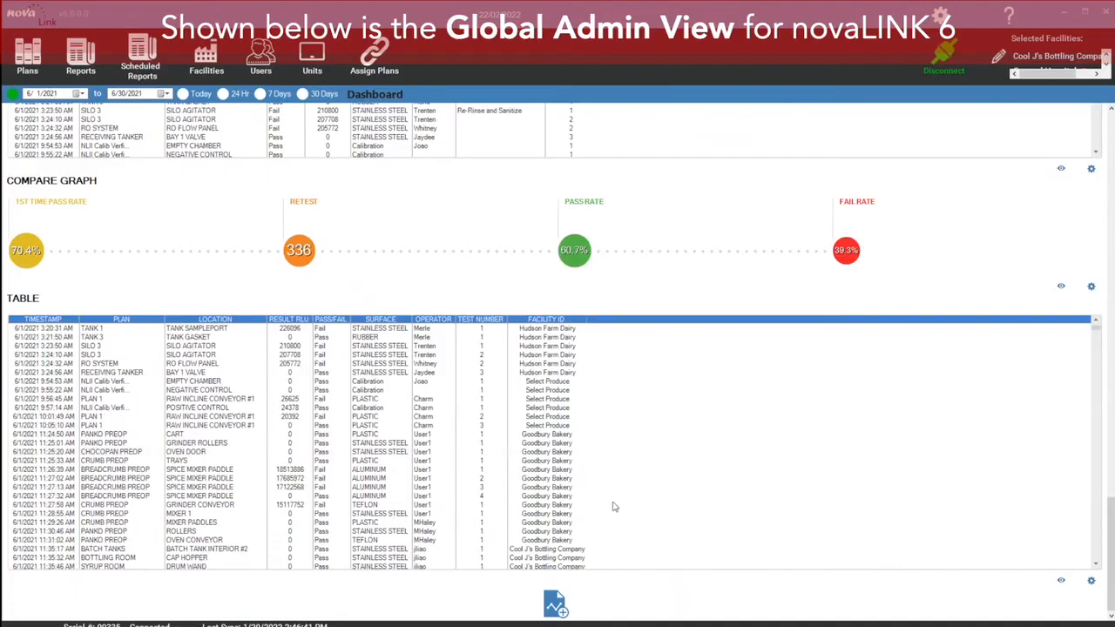
Step: Change the Table panel's filter to Test Number greater than 2 and save the panel
{"action": "left_click", "coordinate": [1093, 581]}
{"action": "left_click", "coordinate": [533, 215]}
{"action": "left_click", "coordinate": [559, 256]}
{"action": "left_click", "coordinate": [565, 218]}
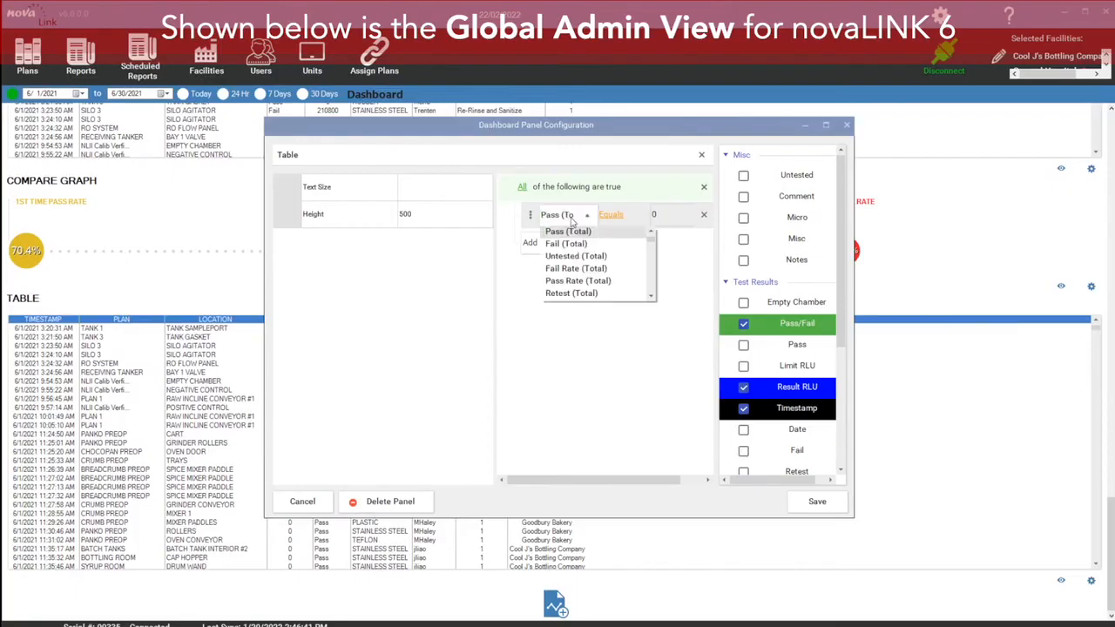
{"action": "left_click_drag", "start_coordinate": [651, 241], "coordinate": [652, 300]}
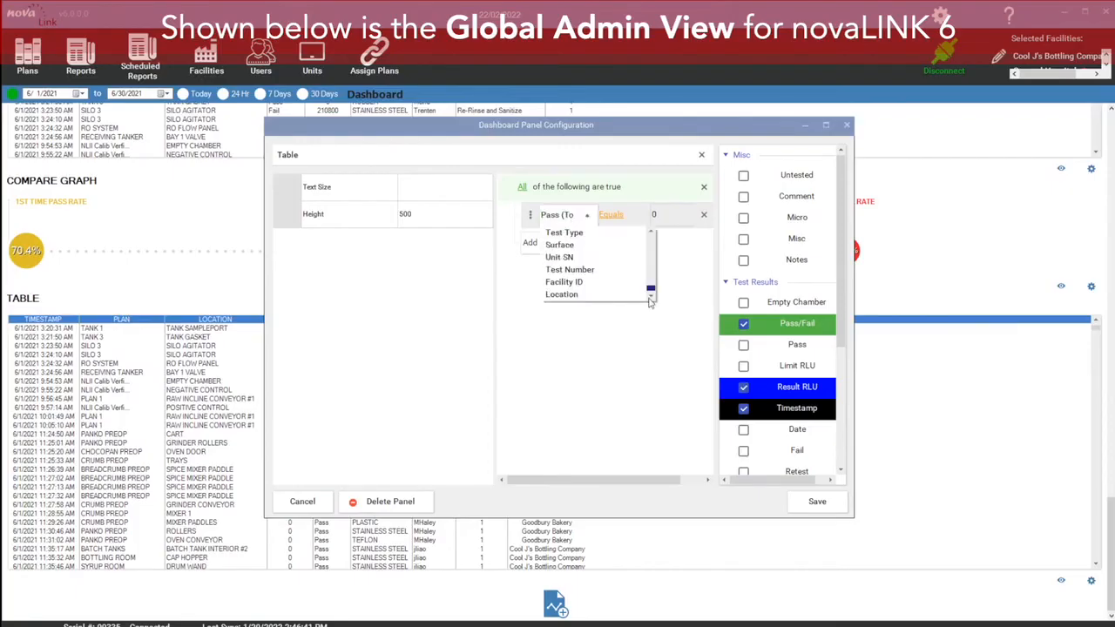
{"action": "left_click", "coordinate": [570, 269]}
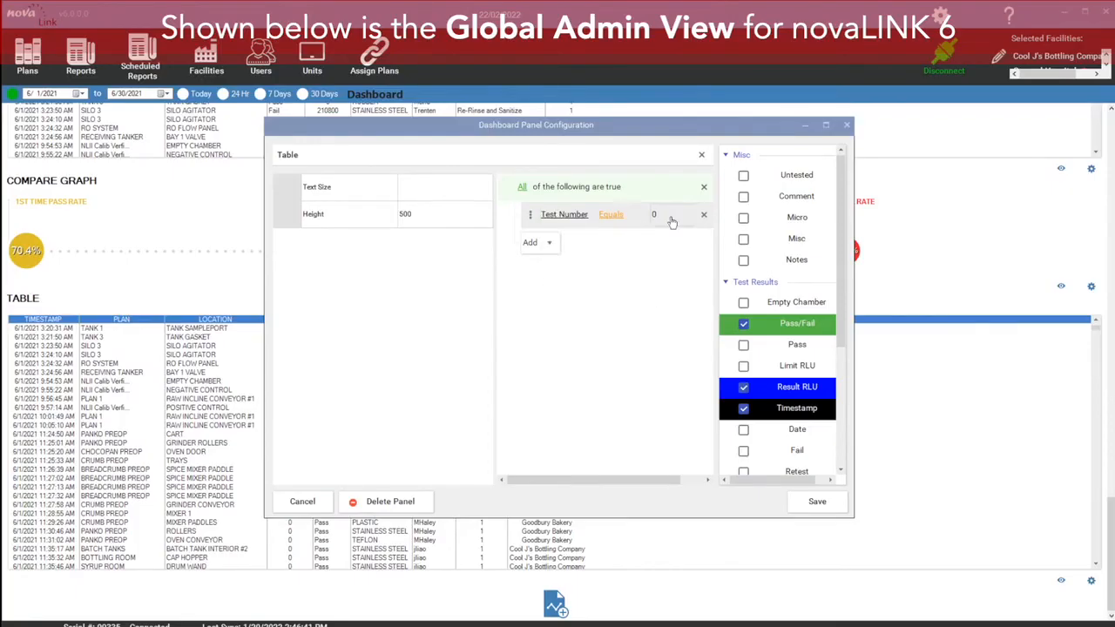
{"action": "left_click", "coordinate": [611, 216]}
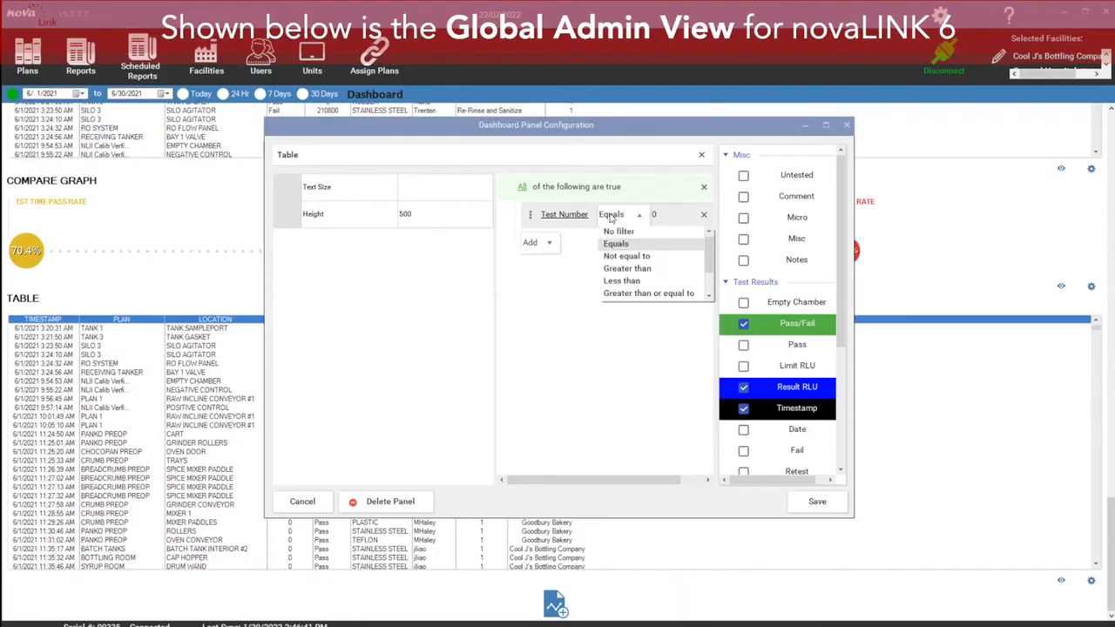
{"action": "left_click", "coordinate": [636, 268]}
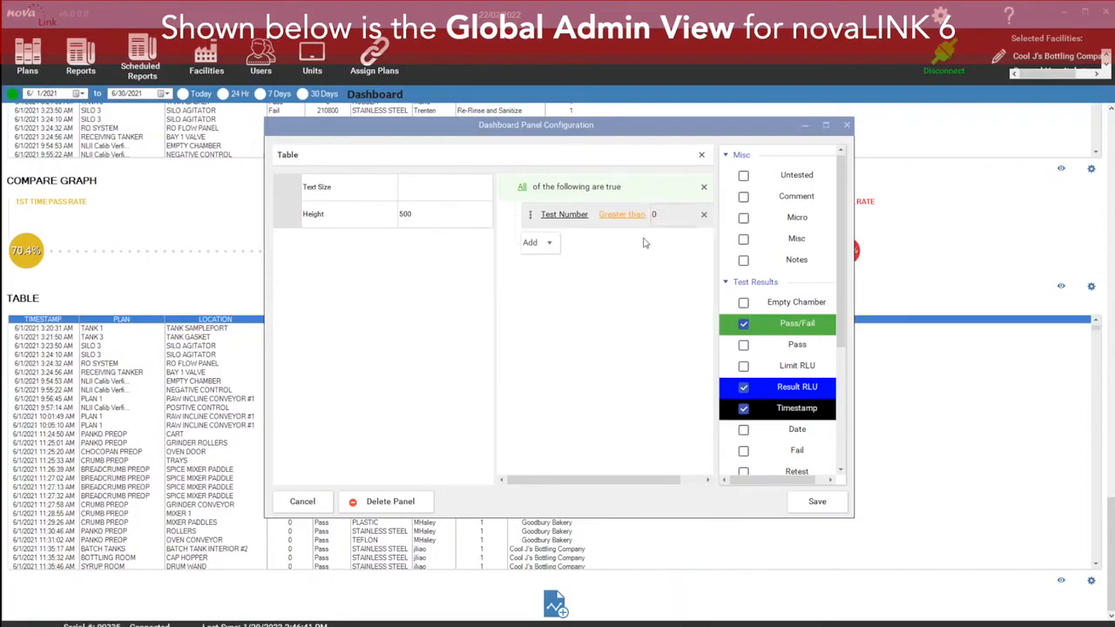
{"action": "left_click", "coordinate": [669, 217]}
{"action": "type", "text": "2"}
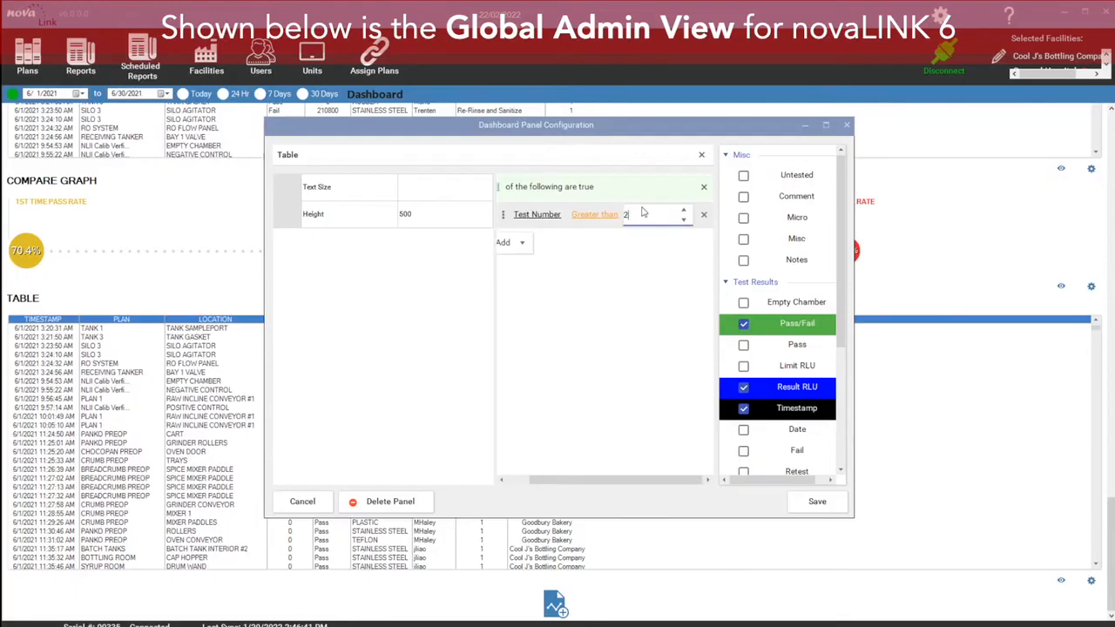
{"action": "left_click", "coordinate": [834, 500]}
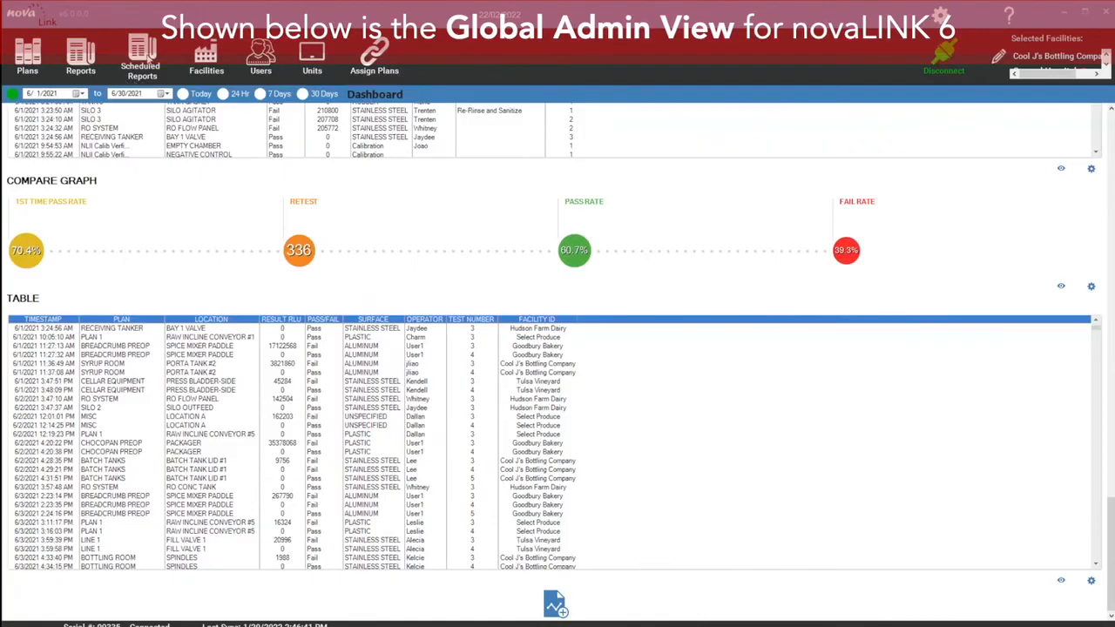
Step: Open the Weekly Sanitation Report scheduled report and add two more recipient e-mail addresses to its recipient list
{"action": "left_click", "coordinate": [148, 59]}
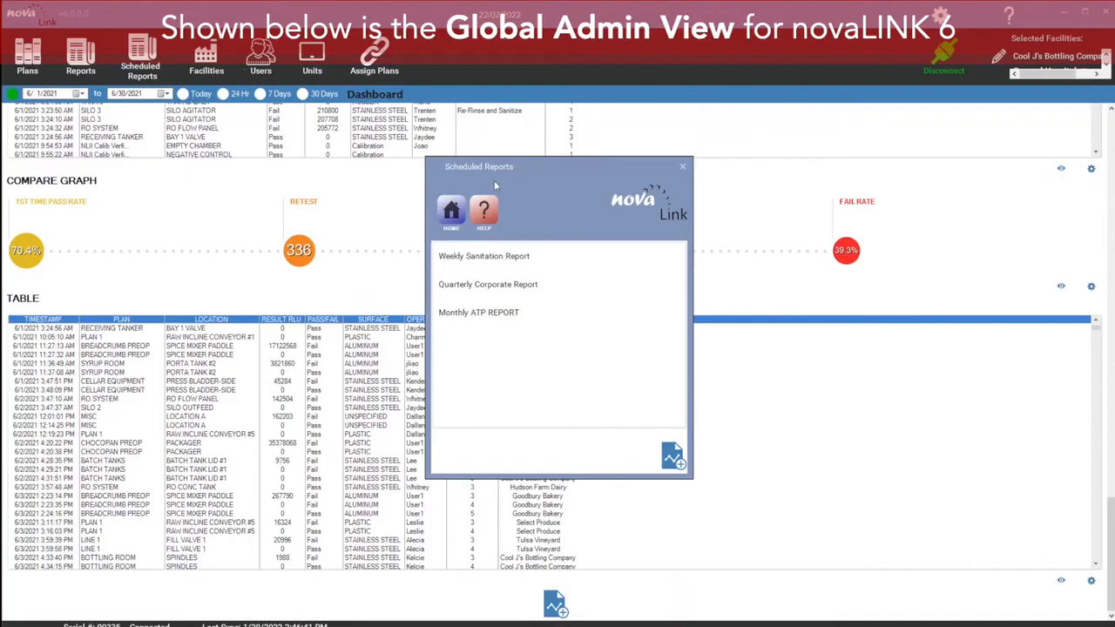
{"action": "left_click", "coordinate": [522, 262]}
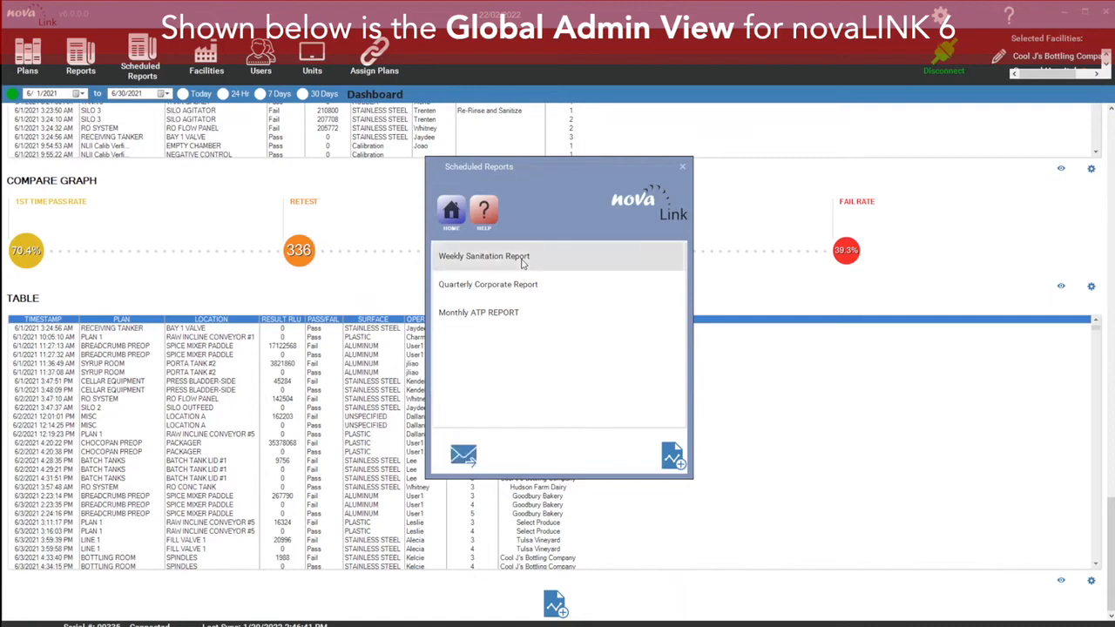
{"action": "double_click", "coordinate": [522, 261]}
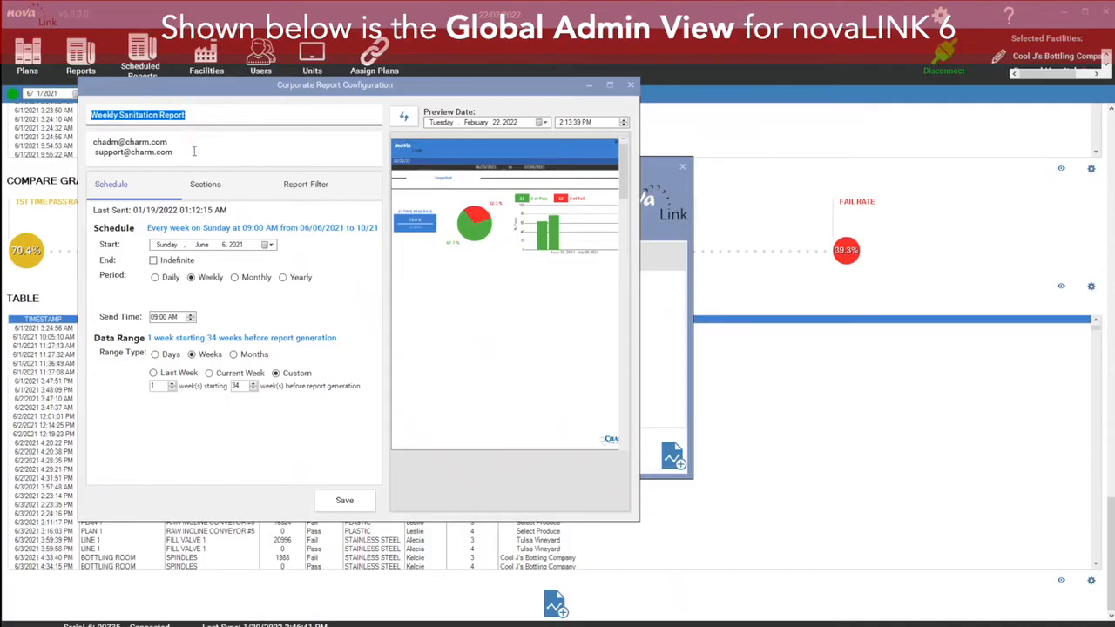
{"action": "left_click", "coordinate": [194, 153]}
{"action": "key", "text": "ctrl+a"}
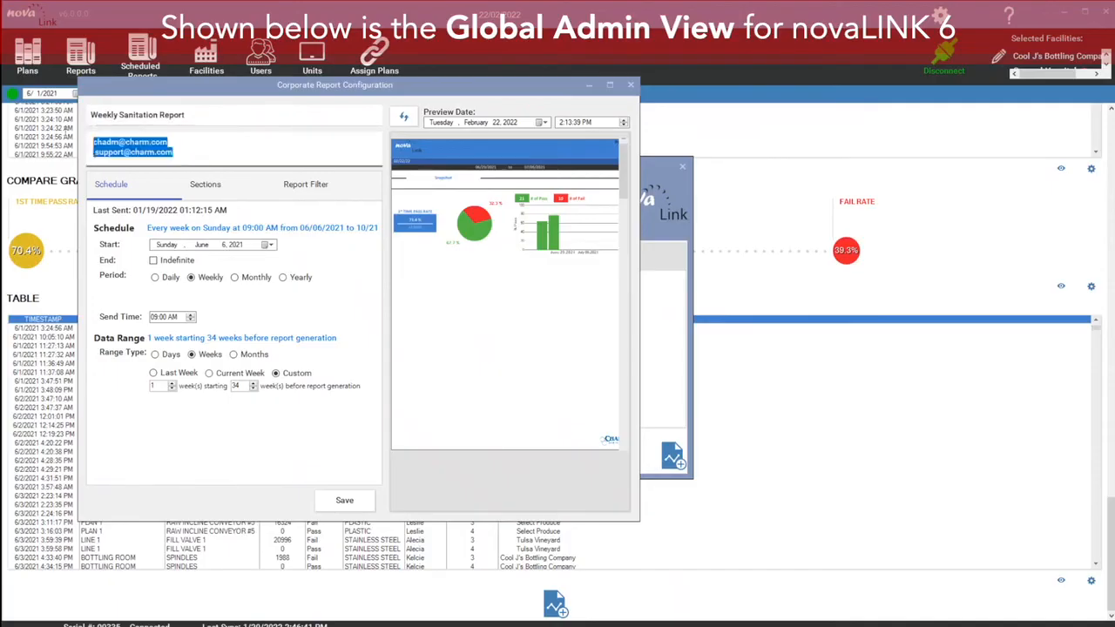
{"action": "left_click", "coordinate": [210, 155]}
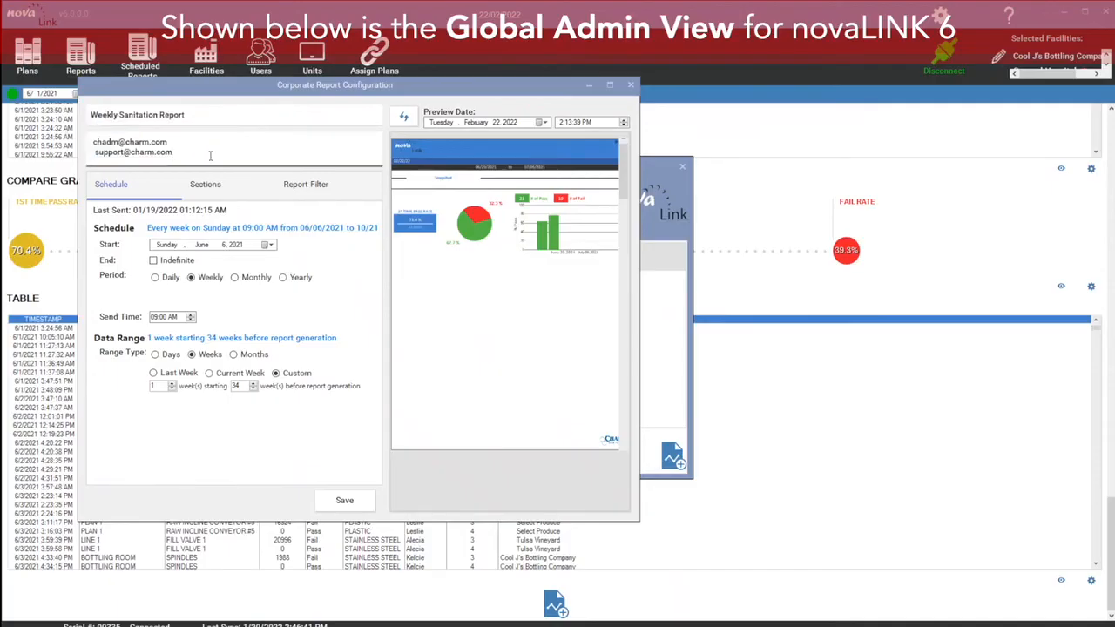
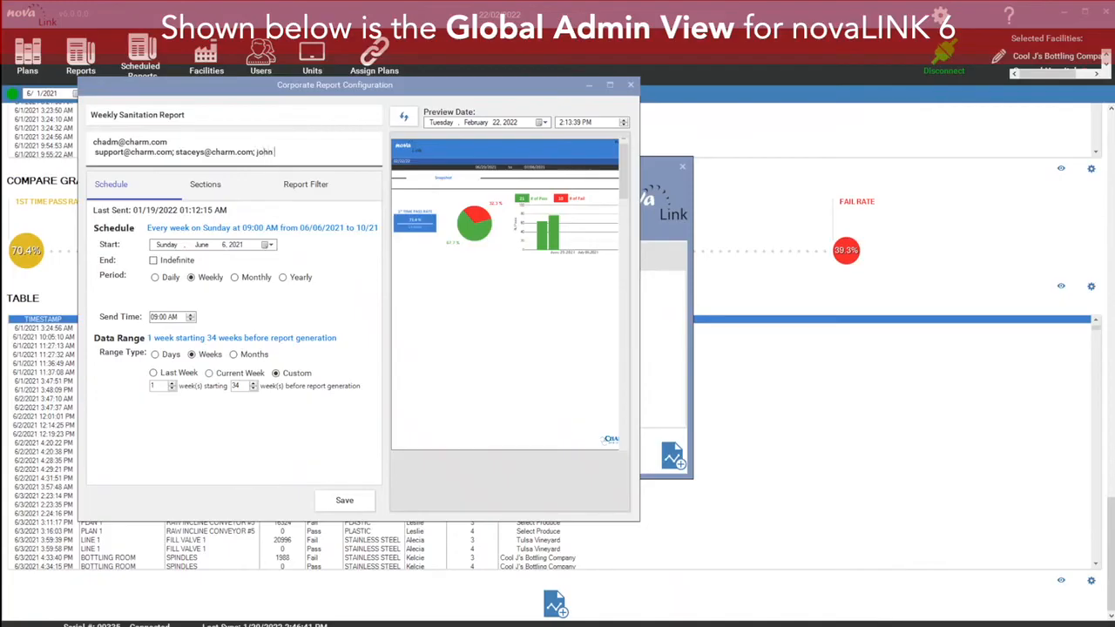
Step: Add a new Table section to the report's sections and title it Table
{"action": "left_click", "coordinate": [208, 194]}
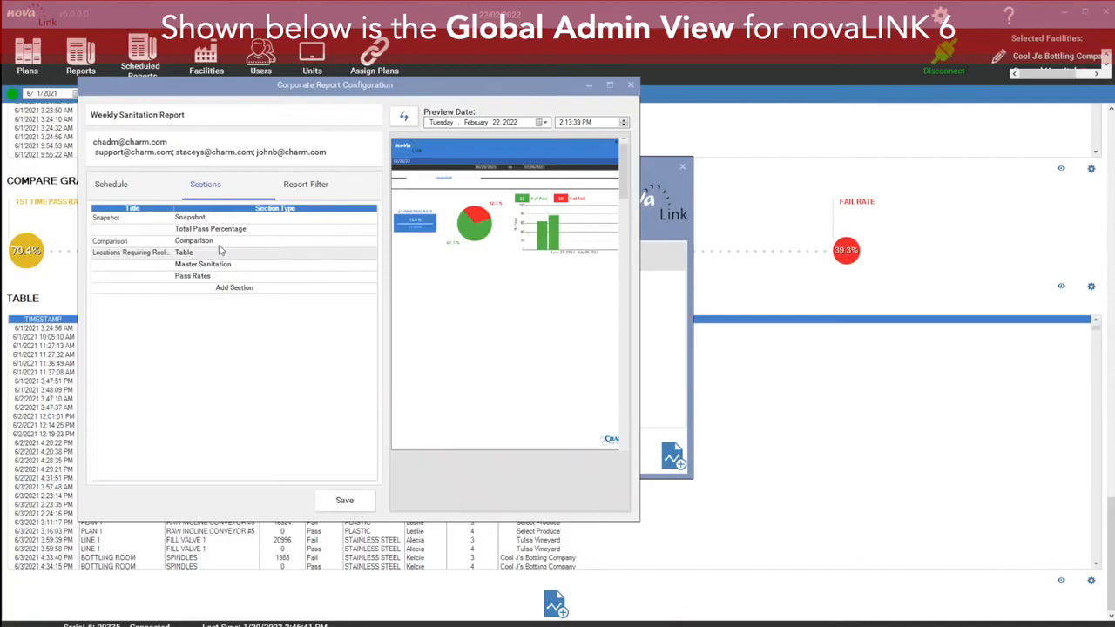
{"action": "left_click", "coordinate": [239, 295]}
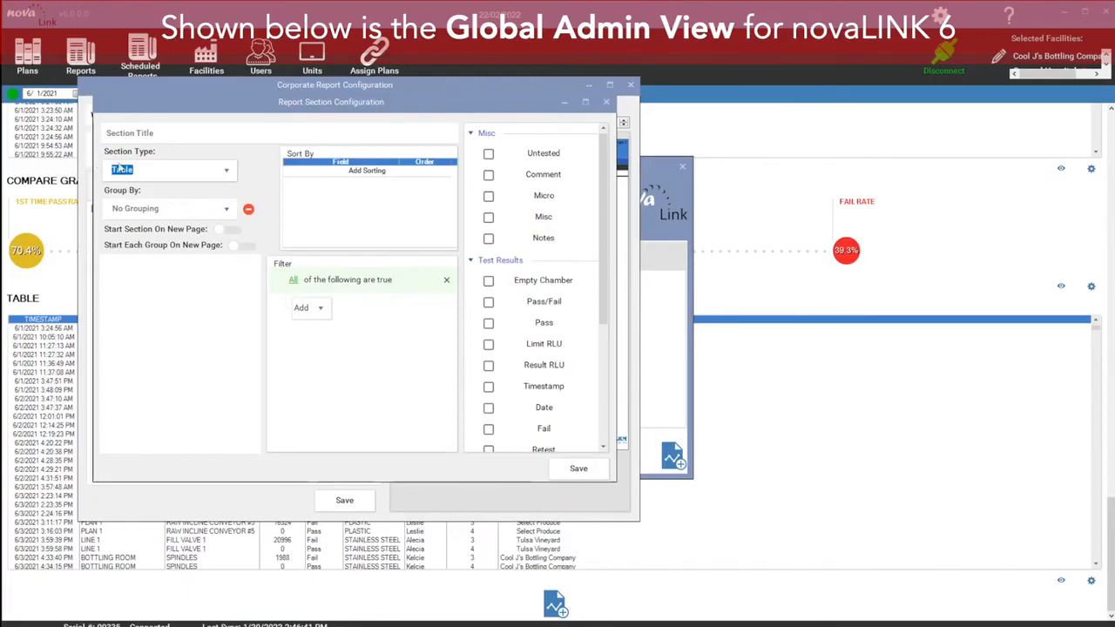
{"action": "left_click", "coordinate": [191, 136]}
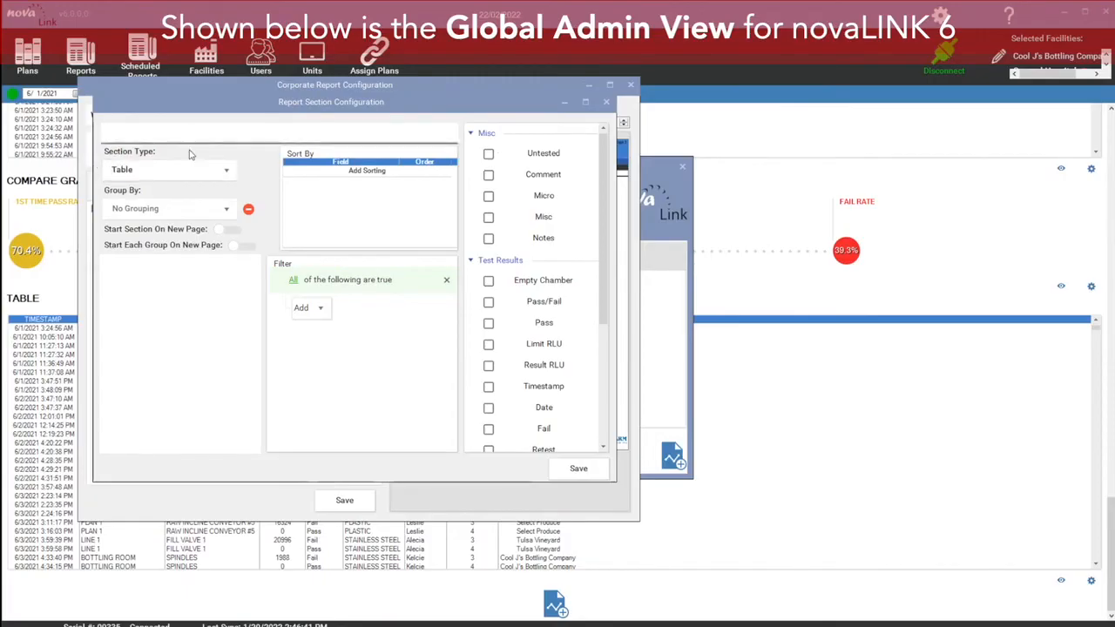
{"action": "type", "text": "Table Vineyard"}
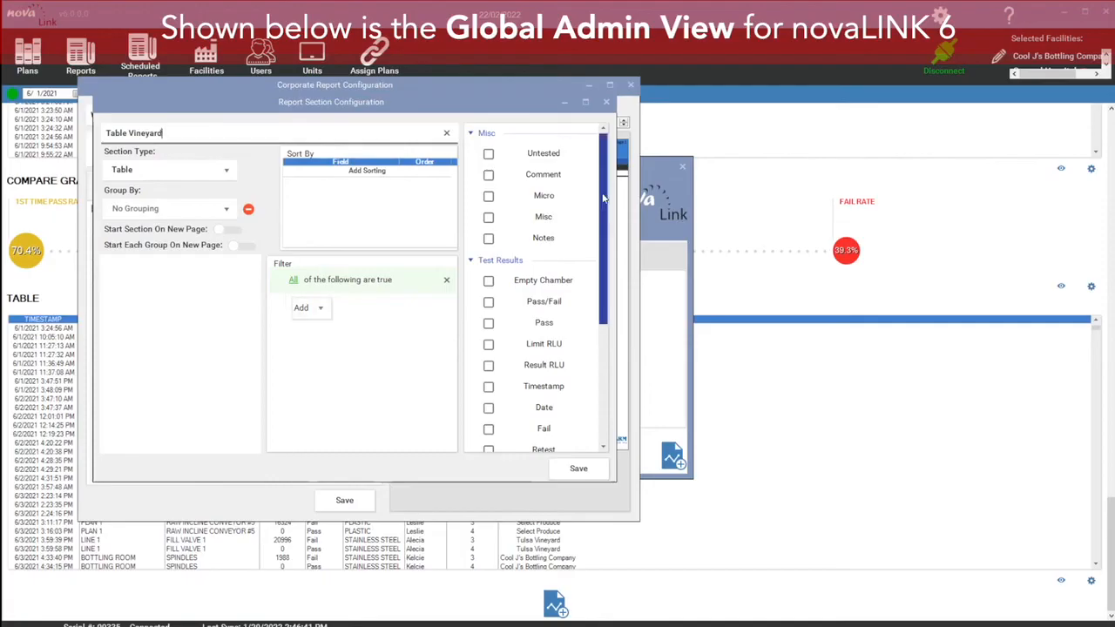
{"action": "scroll", "coordinate": [604, 202], "scroll_direction": "down", "scroll_amount": 1}
{"action": "left_click_drag", "start_coordinate": [605, 199], "coordinate": [610, 198]}
{"action": "scroll", "coordinate": [608, 193], "scroll_direction": "down", "scroll_amount": 3}
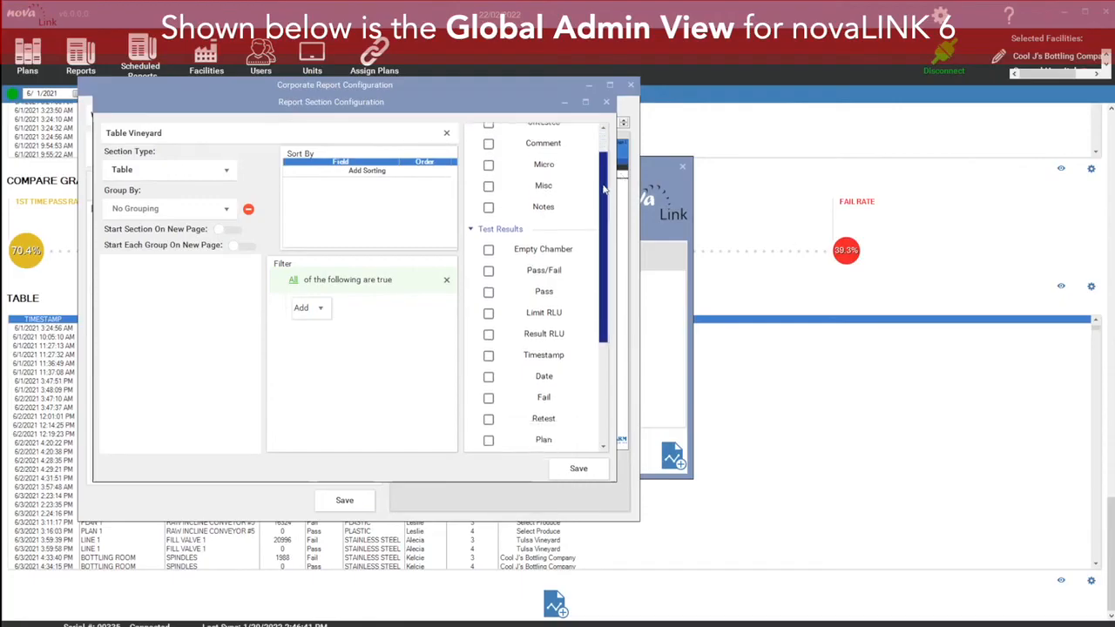
{"action": "scroll", "coordinate": [608, 193], "scroll_direction": "up", "scroll_amount": 2}
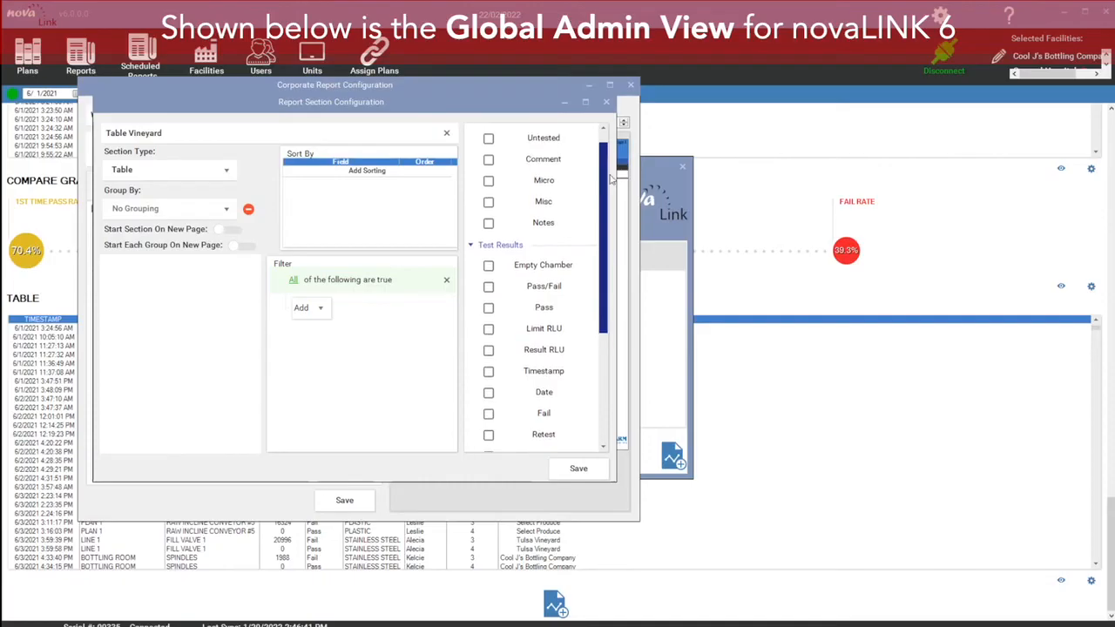
{"action": "scroll", "coordinate": [608, 157], "scroll_direction": "up", "scroll_amount": 1}
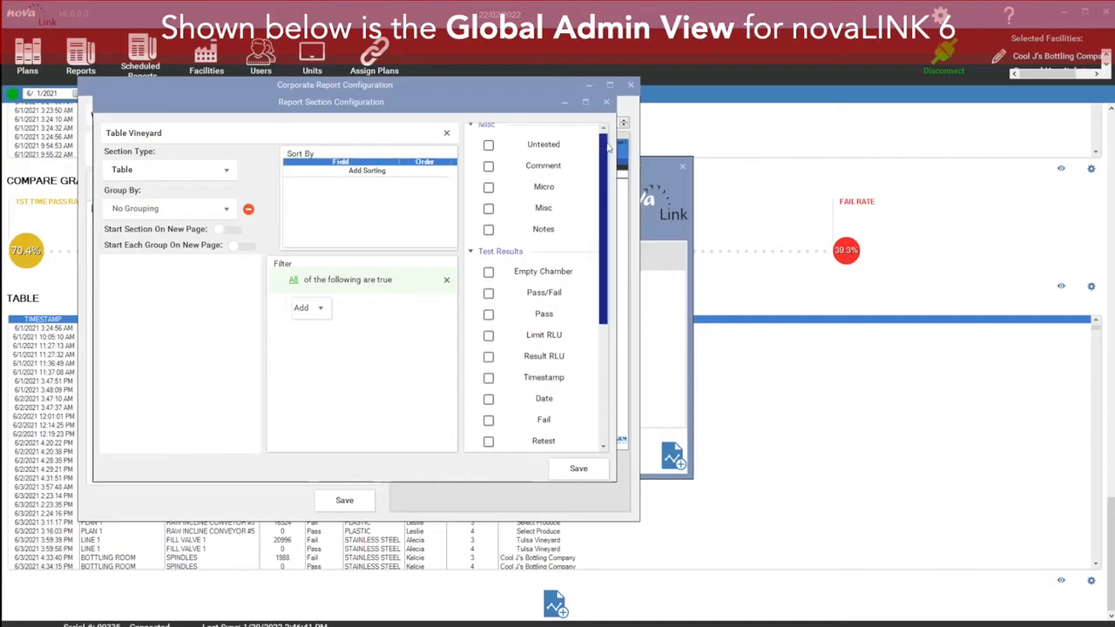
{"action": "left_click_drag", "start_coordinate": [171, 132], "coordinate": [128, 128]}
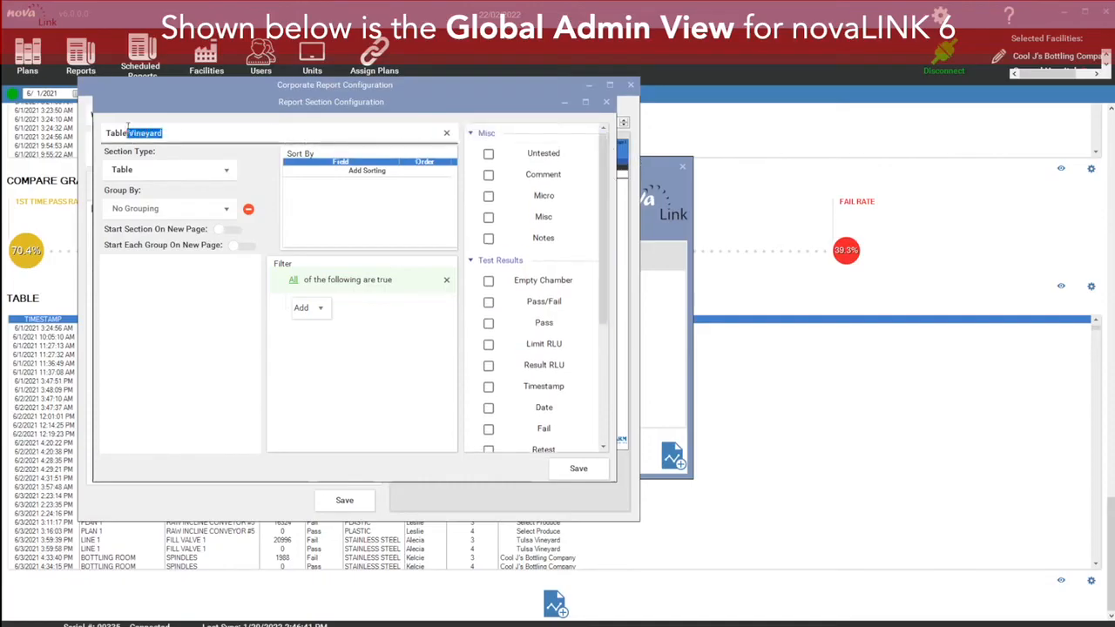
{"action": "key", "text": "BackSpace"}
Step: Group the new report section by Facility ID
{"action": "left_click_drag", "start_coordinate": [601, 203], "coordinate": [604, 201]}
{"action": "left_click", "coordinate": [225, 209]}
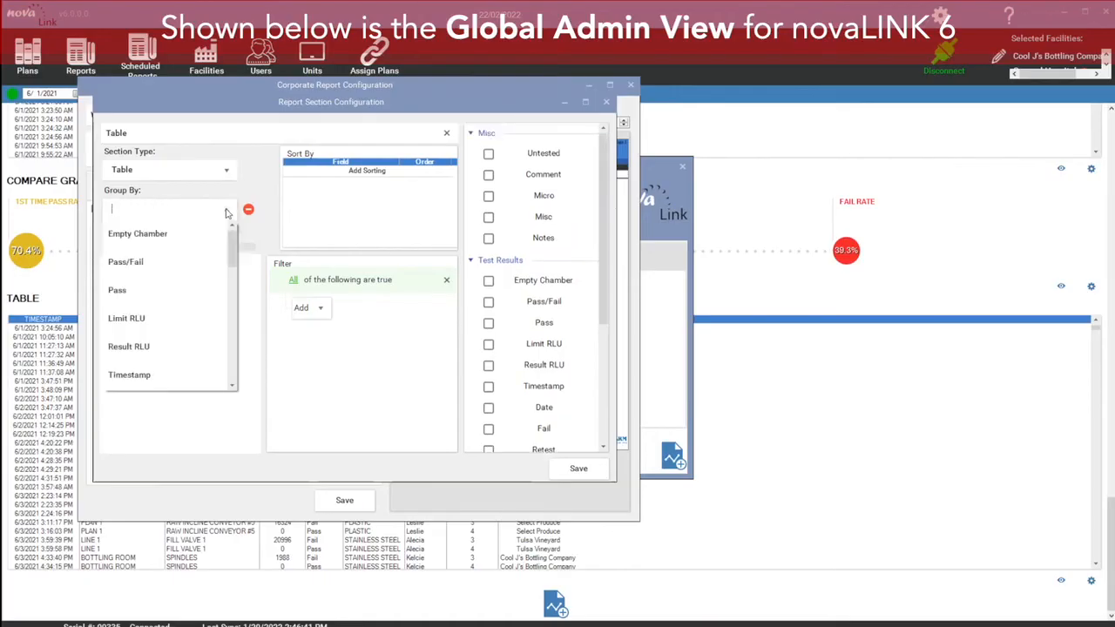
{"action": "left_click_drag", "start_coordinate": [231, 253], "coordinate": [247, 366]}
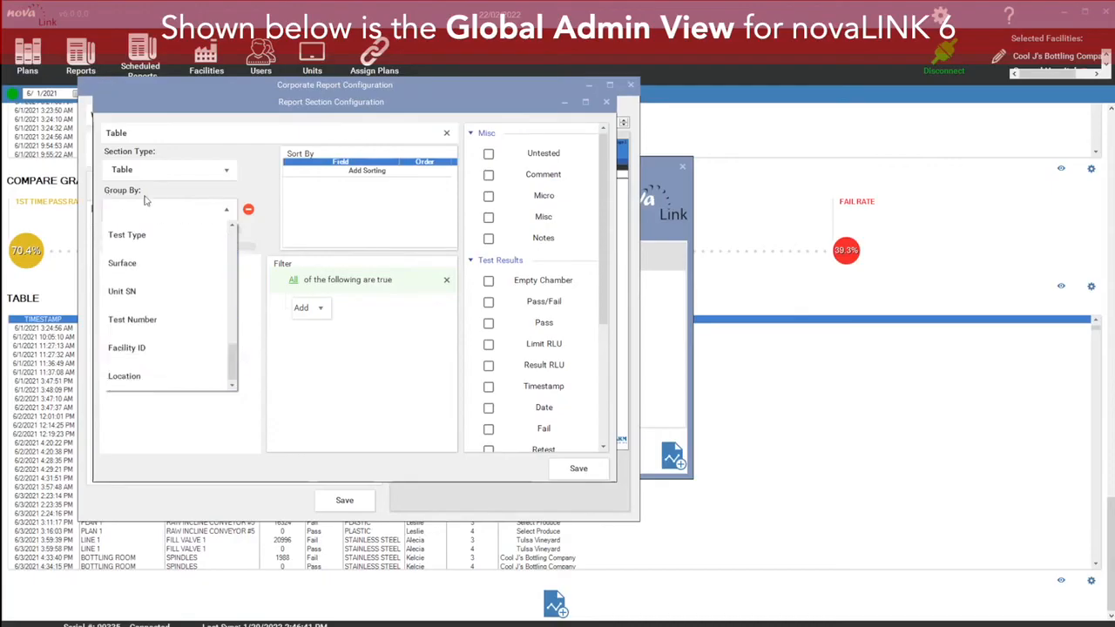
{"action": "left_click", "coordinate": [141, 350]}
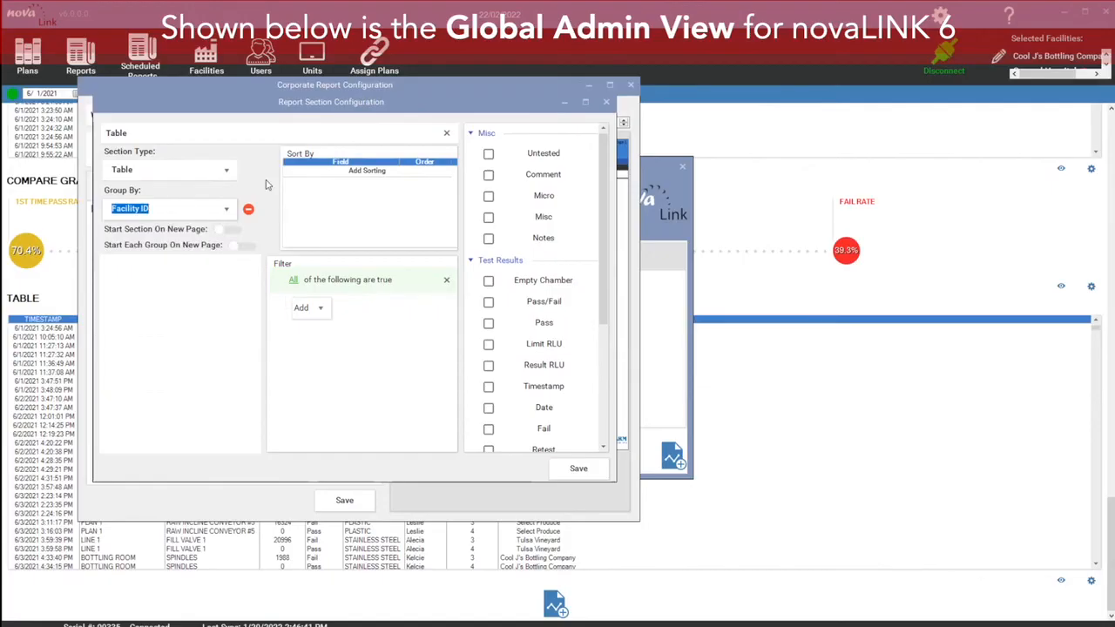
Step: Include the Timestamp, Plan and Result RLU columns in the report section
{"action": "left_click_drag", "start_coordinate": [604, 152], "coordinate": [615, 195]}
{"action": "left_click", "coordinate": [489, 340]}
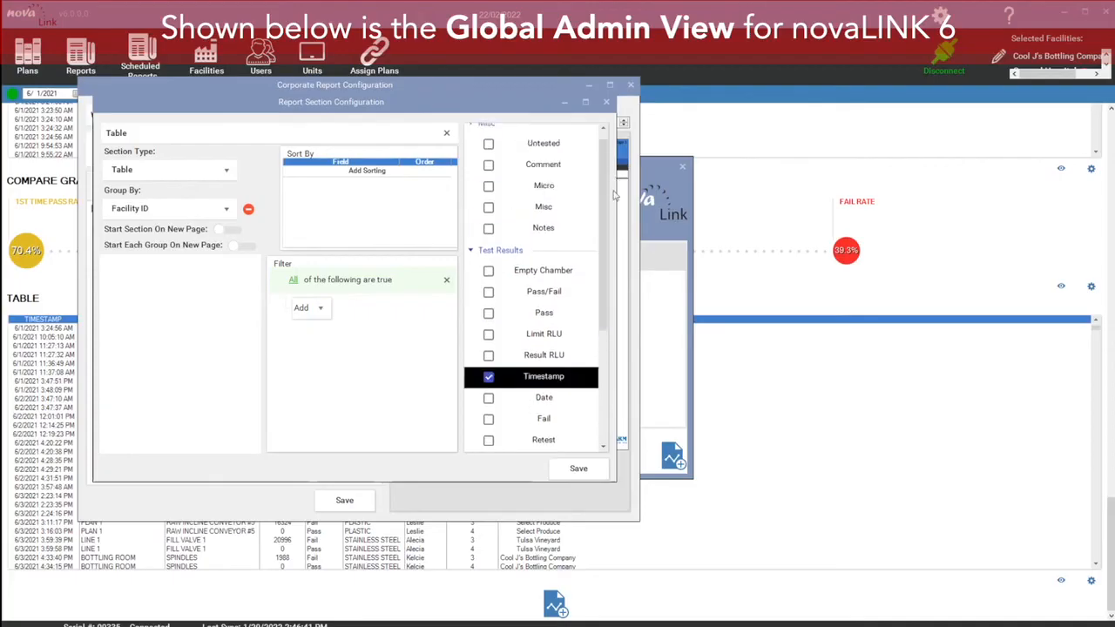
{"action": "left_click_drag", "start_coordinate": [603, 188], "coordinate": [611, 306]}
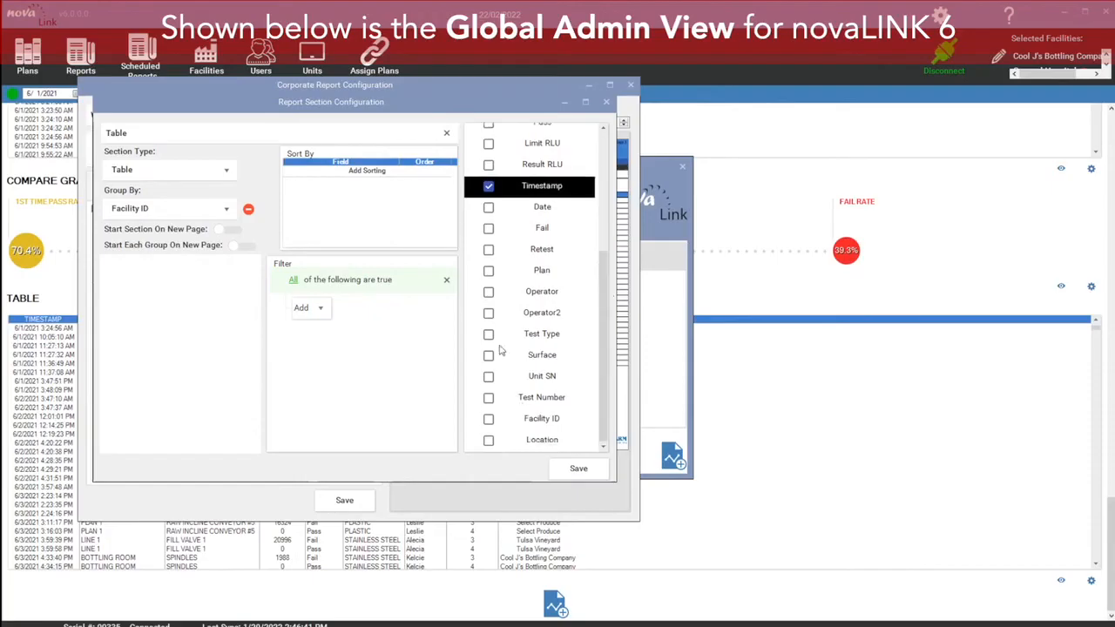
{"action": "scroll", "coordinate": [492, 277], "scroll_direction": "up", "scroll_amount": 3}
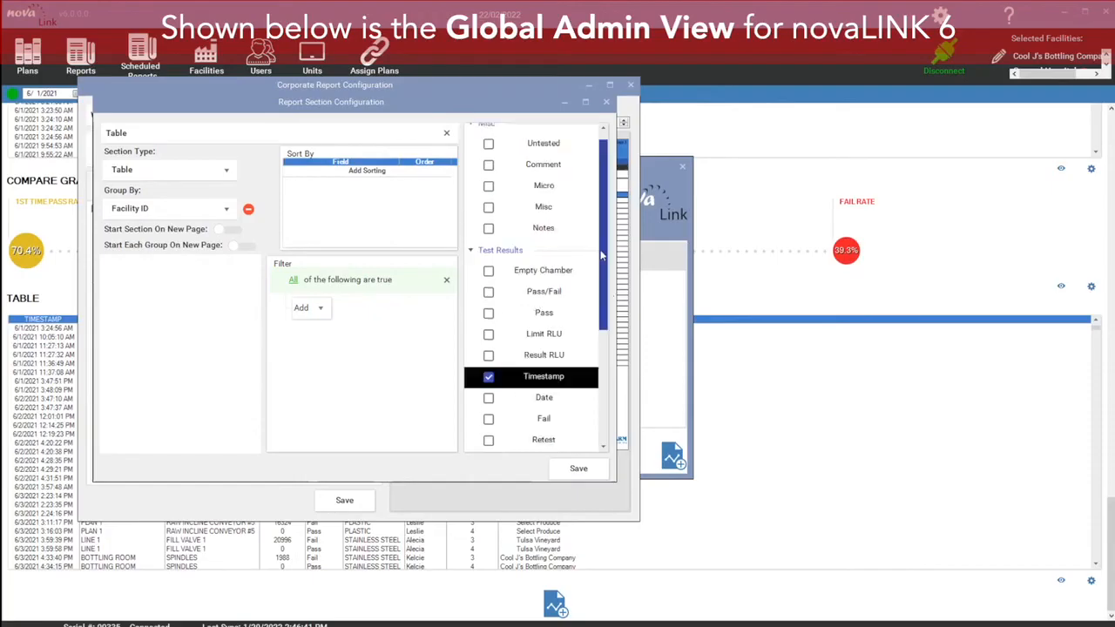
{"action": "scroll", "coordinate": [601, 254], "scroll_direction": "down", "scroll_amount": 3}
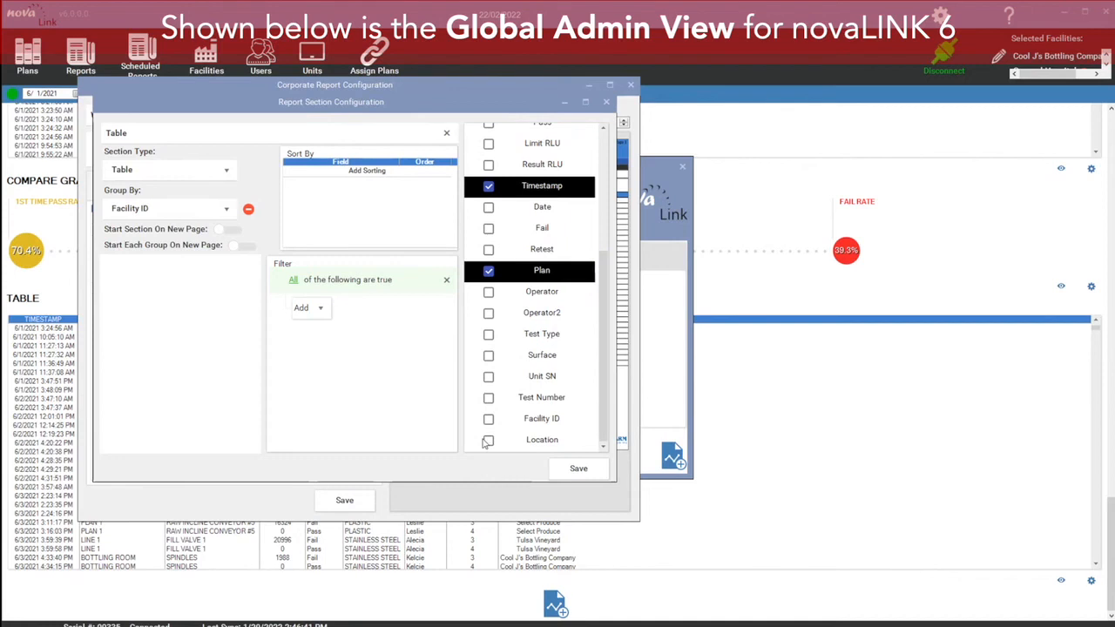
{"action": "scroll", "coordinate": [485, 443], "scroll_direction": "up", "scroll_amount": 3}
{"action": "scroll", "coordinate": [603, 280], "scroll_direction": "down", "scroll_amount": 2}
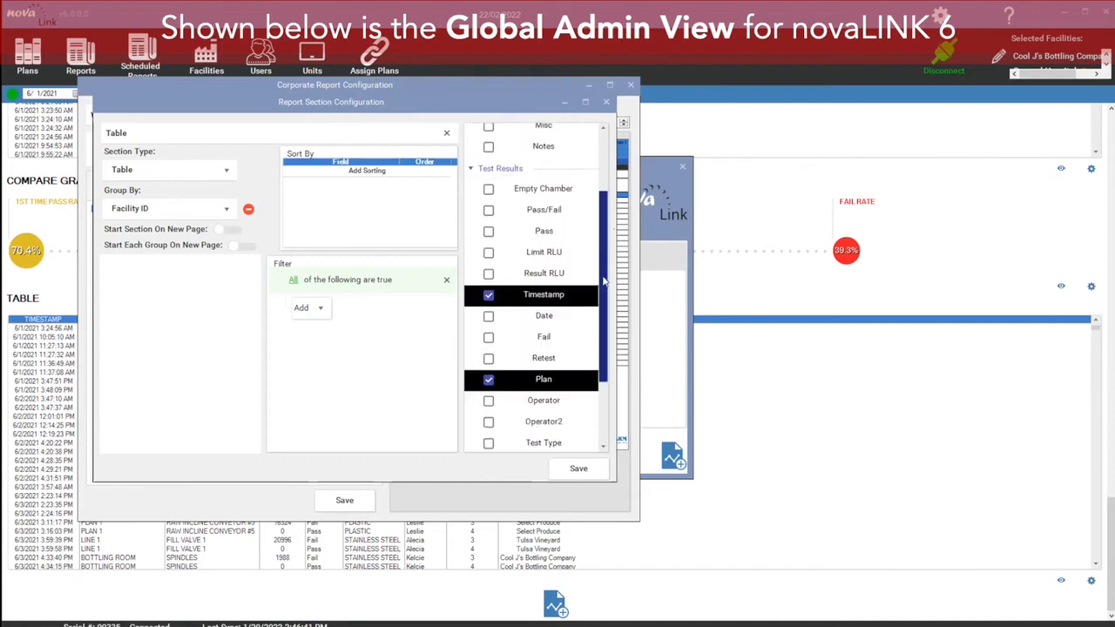
{"action": "scroll", "coordinate": [604, 281], "scroll_direction": "down", "scroll_amount": 2}
{"action": "left_click", "coordinate": [489, 184]}
{"action": "scroll", "coordinate": [551, 216], "scroll_direction": "up", "scroll_amount": 3}
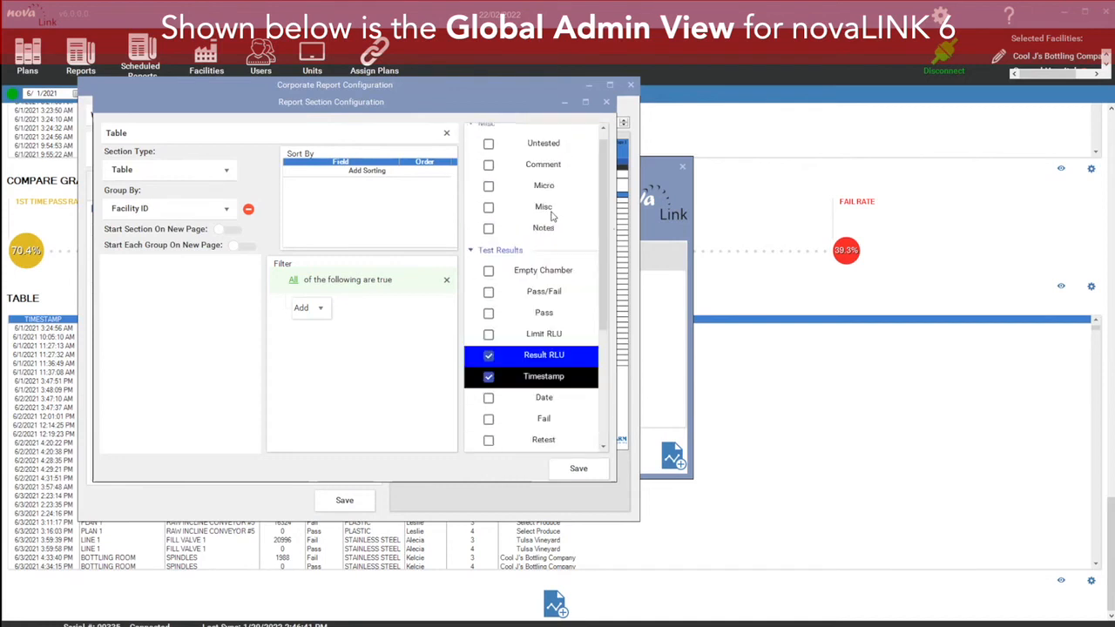
{"action": "scroll", "coordinate": [523, 244], "scroll_direction": "down", "scroll_amount": 1}
Step: Include the Pass/Fail, Notes, Operator and Test Number columns in the Table section
{"action": "left_click_drag", "start_coordinate": [486, 239], "coordinate": [495, 242]}
{"action": "left_click", "coordinate": [493, 240]}
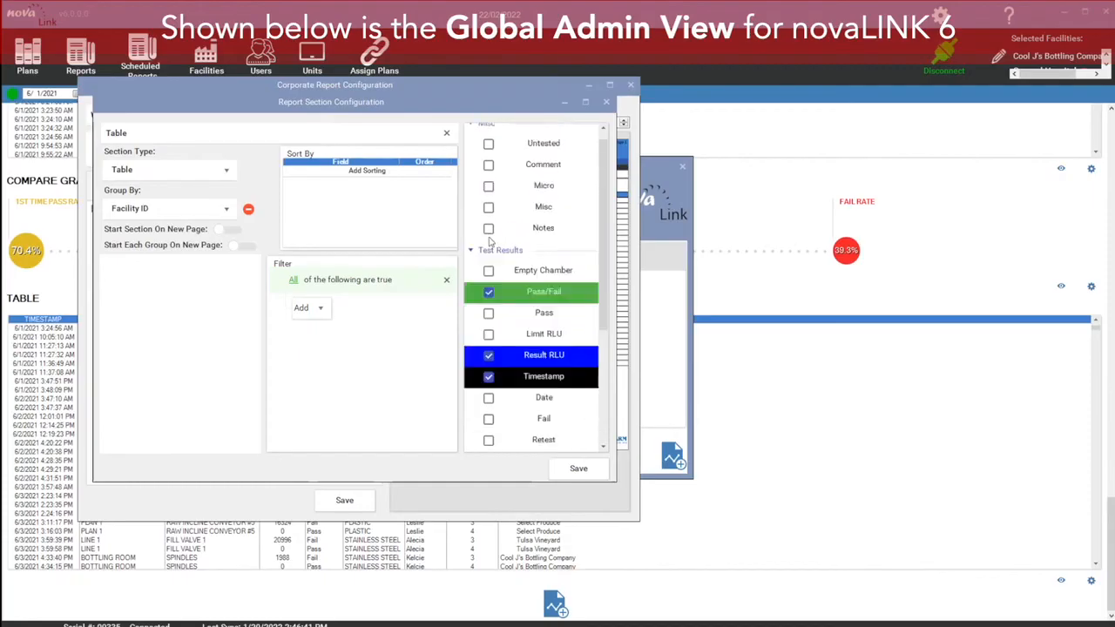
{"action": "left_click_drag", "start_coordinate": [603, 203], "coordinate": [600, 227]}
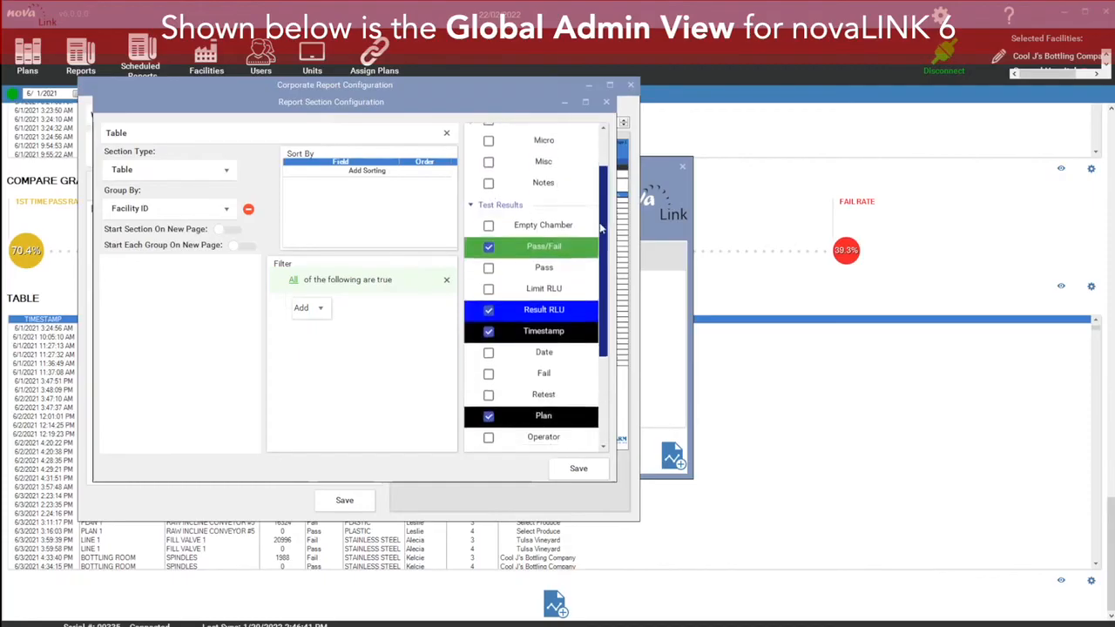
{"action": "left_click", "coordinate": [489, 184]}
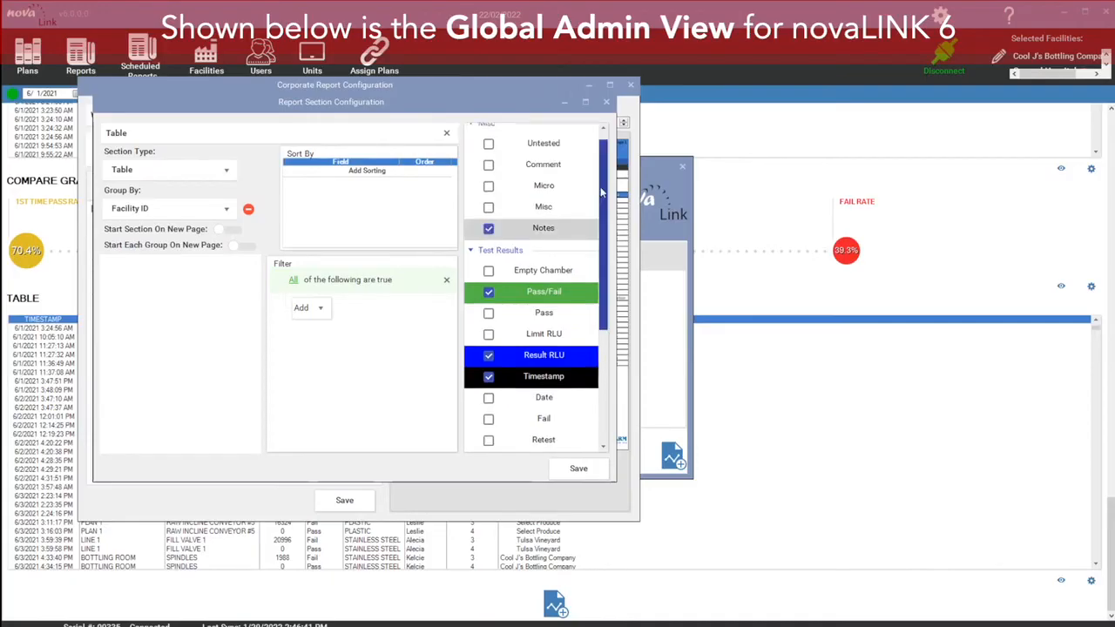
{"action": "left_click_drag", "start_coordinate": [601, 196], "coordinate": [613, 301]}
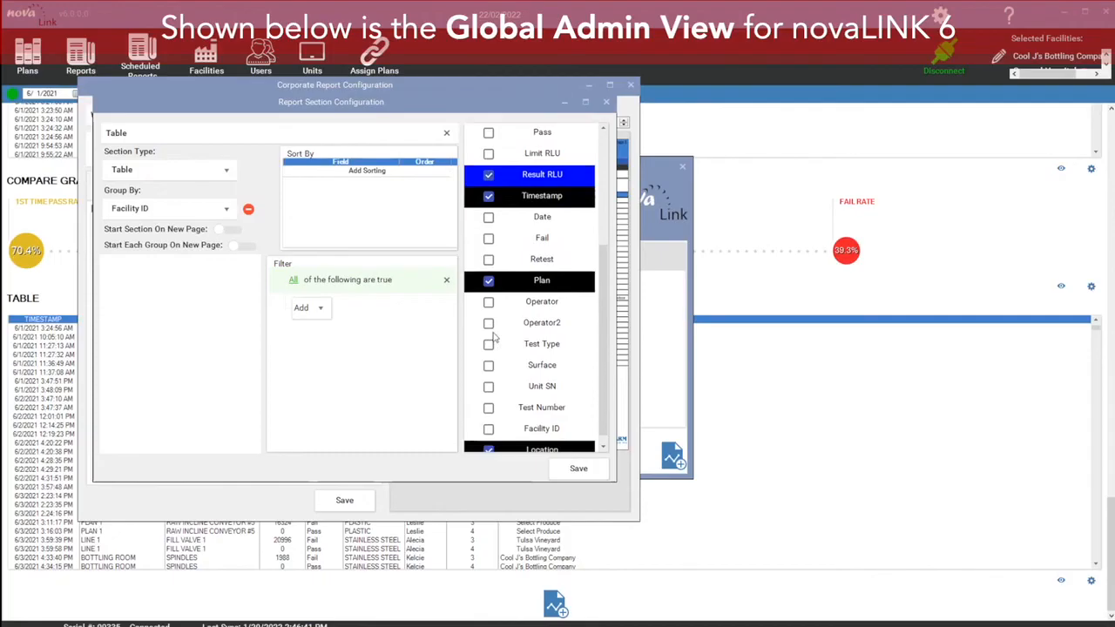
{"action": "left_click", "coordinate": [489, 304]}
{"action": "scroll", "coordinate": [585, 380], "scroll_direction": "down", "scroll_amount": 3}
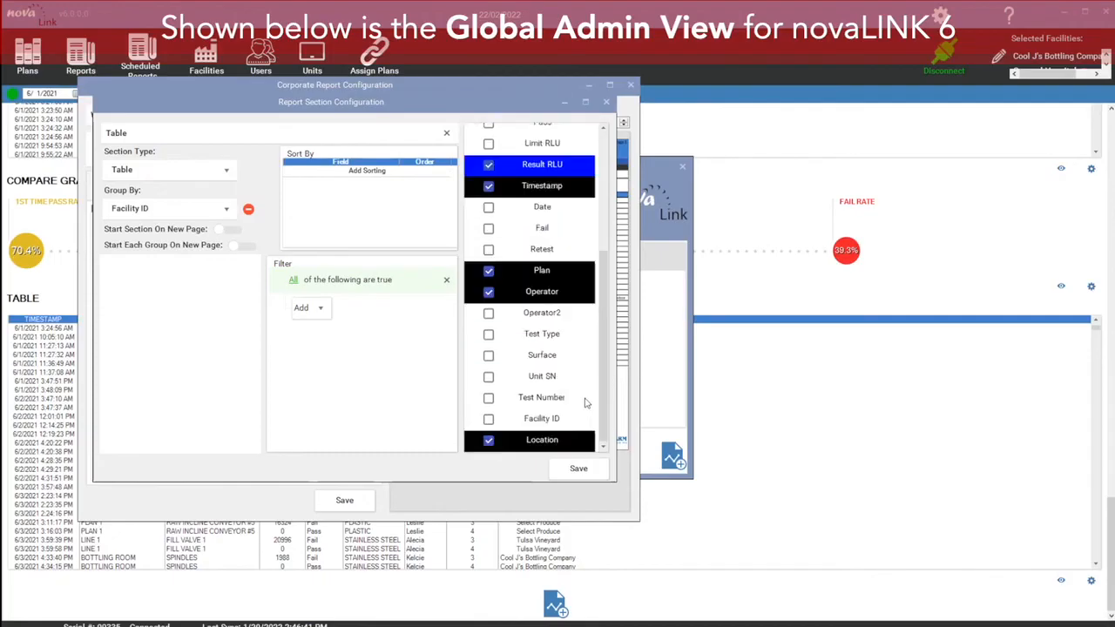
{"action": "left_click", "coordinate": [488, 398]}
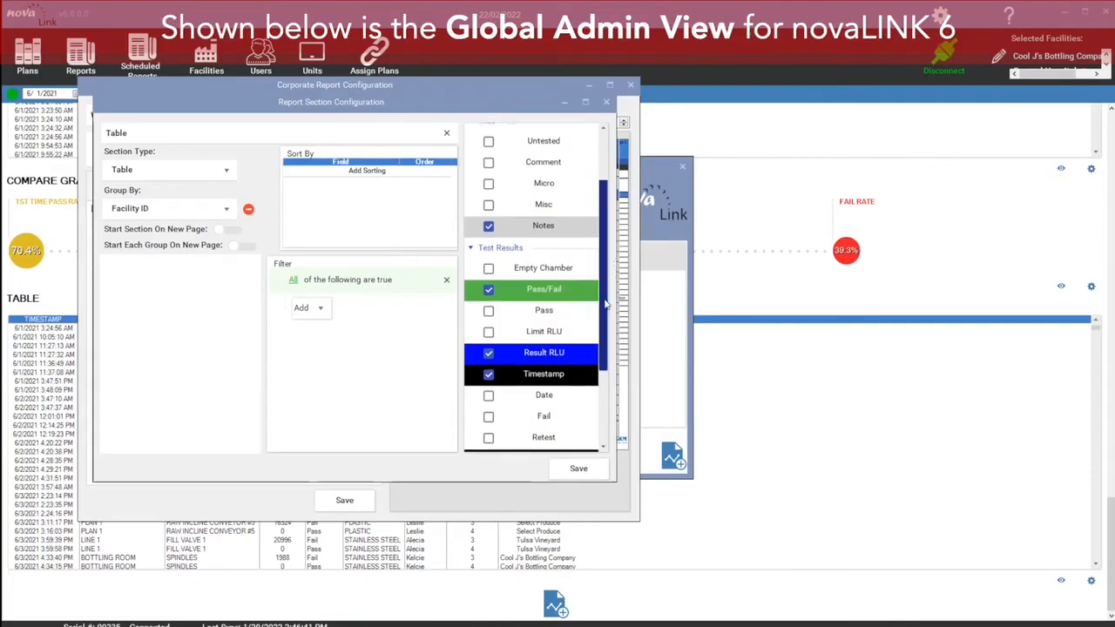
{"action": "scroll", "coordinate": [518, 397], "scroll_direction": "down", "scroll_amount": 3}
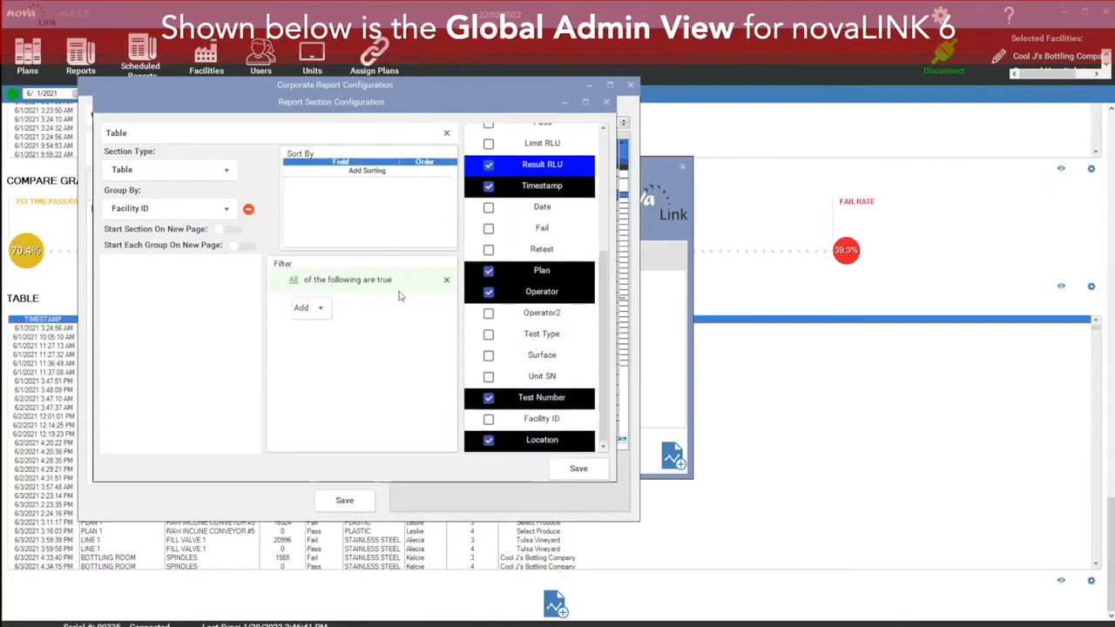
Step: Add a filter expression to the Table section for Test Number greater than 2 and save the section
{"action": "left_click", "coordinate": [307, 307]}
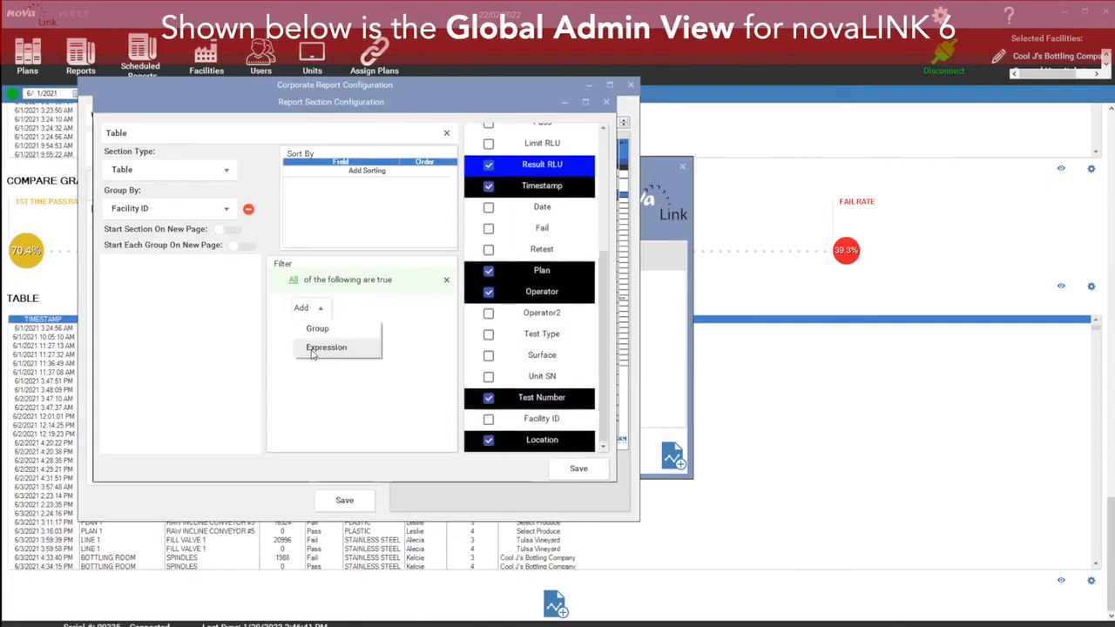
{"action": "left_click", "coordinate": [324, 346]}
{"action": "left_click", "coordinate": [352, 311]}
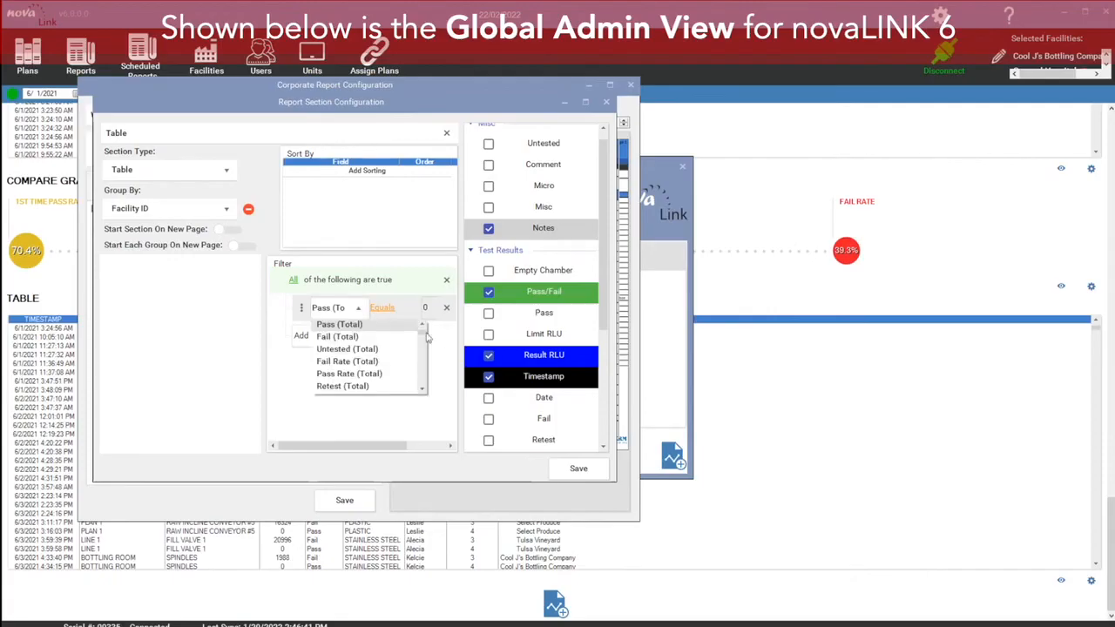
{"action": "left_click_drag", "start_coordinate": [422, 337], "coordinate": [427, 387]}
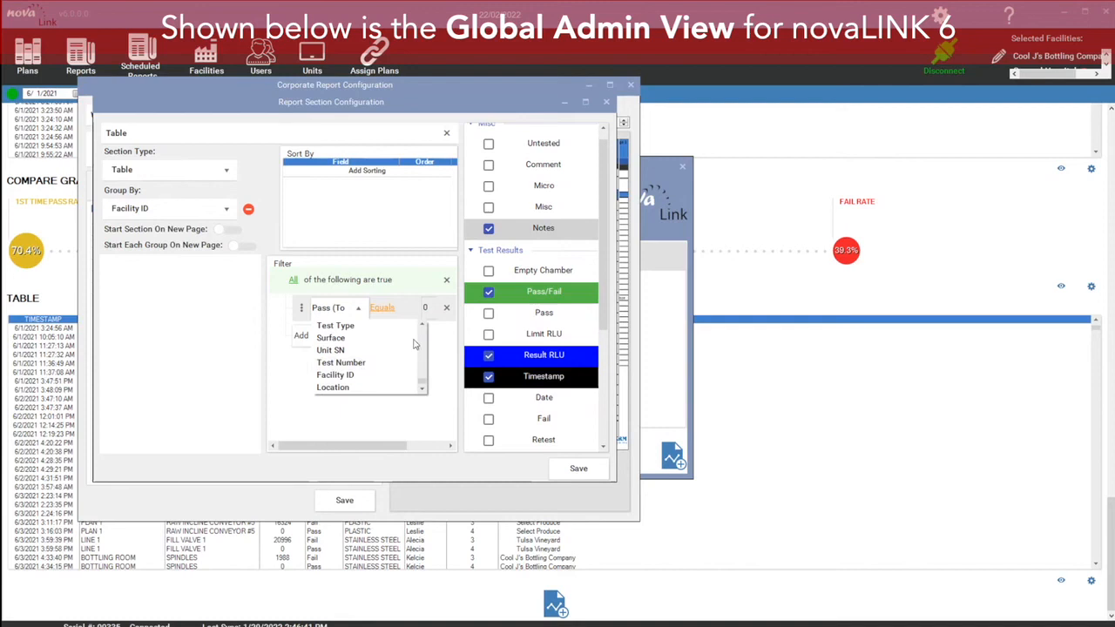
{"action": "left_click", "coordinate": [348, 362]}
{"action": "left_click", "coordinate": [385, 308]}
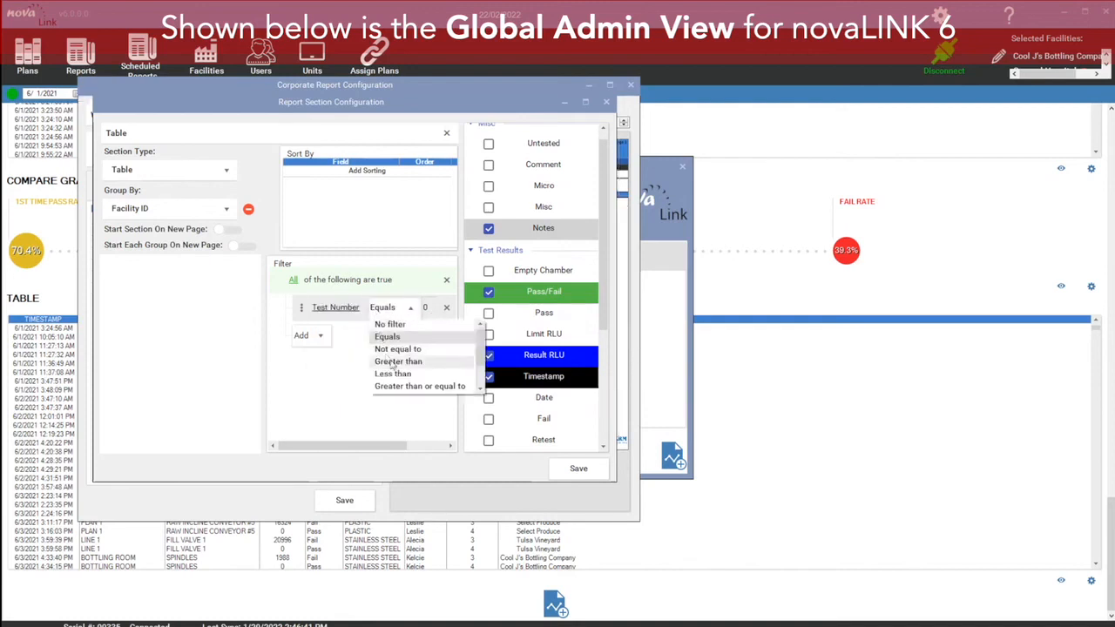
{"action": "left_click", "coordinate": [397, 362]}
{"action": "left_click", "coordinate": [427, 312]}
{"action": "left_click", "coordinate": [427, 313]}
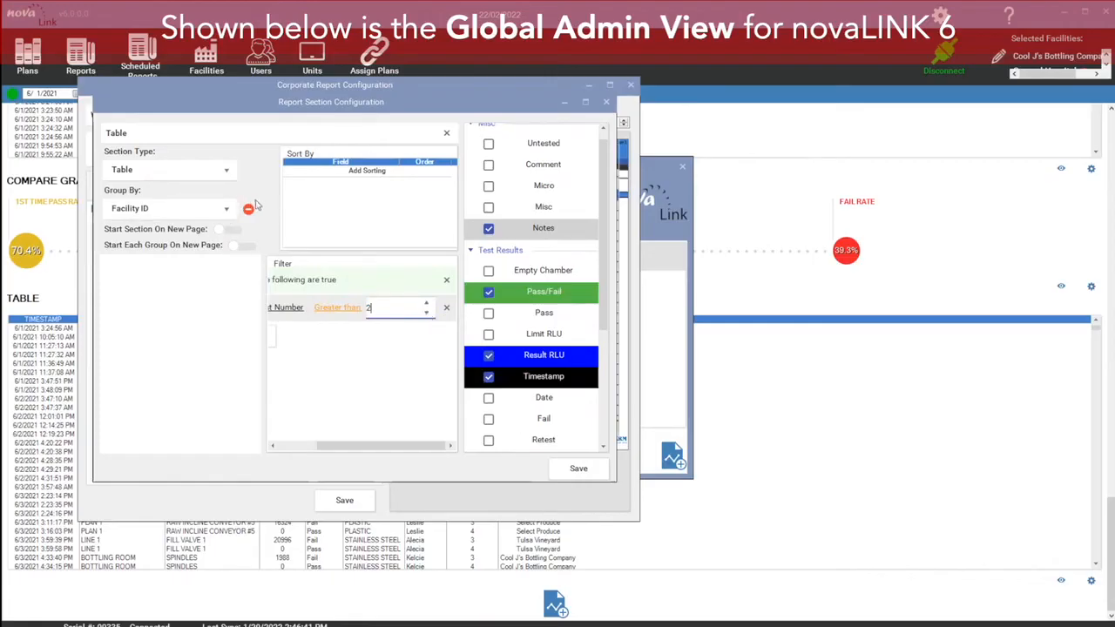
{"action": "left_click", "coordinate": [578, 468]}
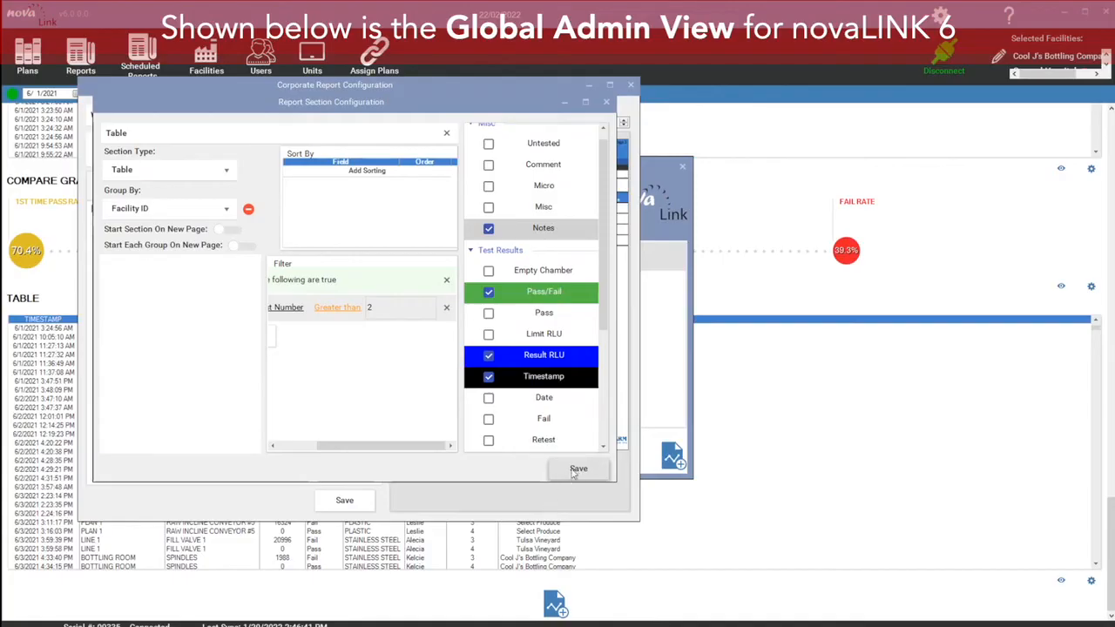
{"action": "left_click", "coordinate": [574, 470]}
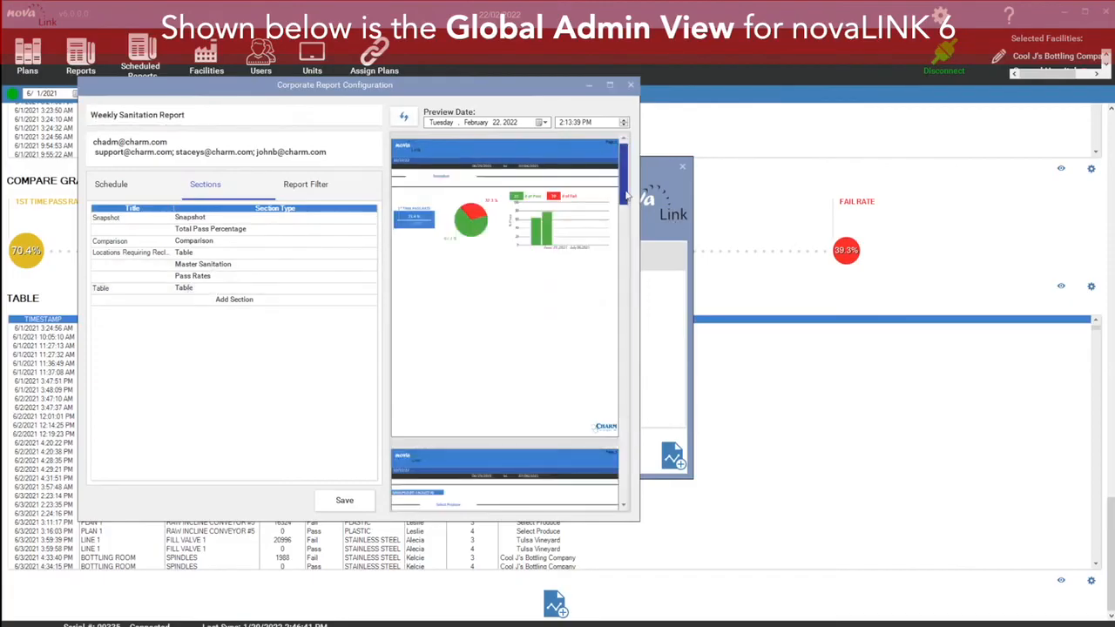
Step: Maximize the report configuration window and scroll through the report preview down to the Table section
{"action": "left_click_drag", "start_coordinate": [624, 173], "coordinate": [641, 259]}
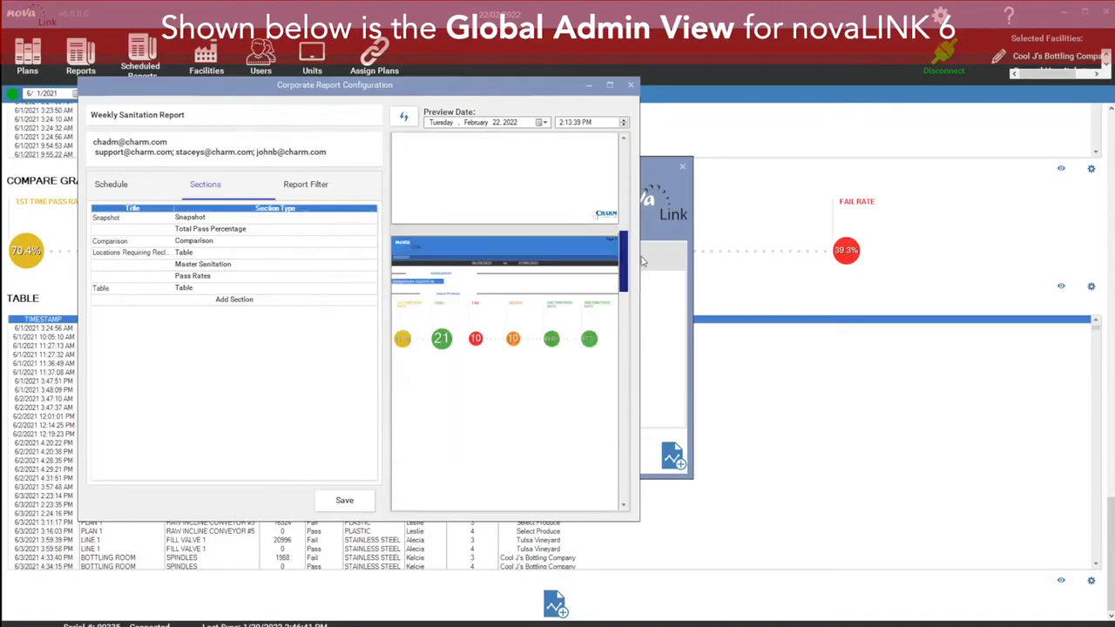
{"action": "left_click", "coordinate": [610, 84]}
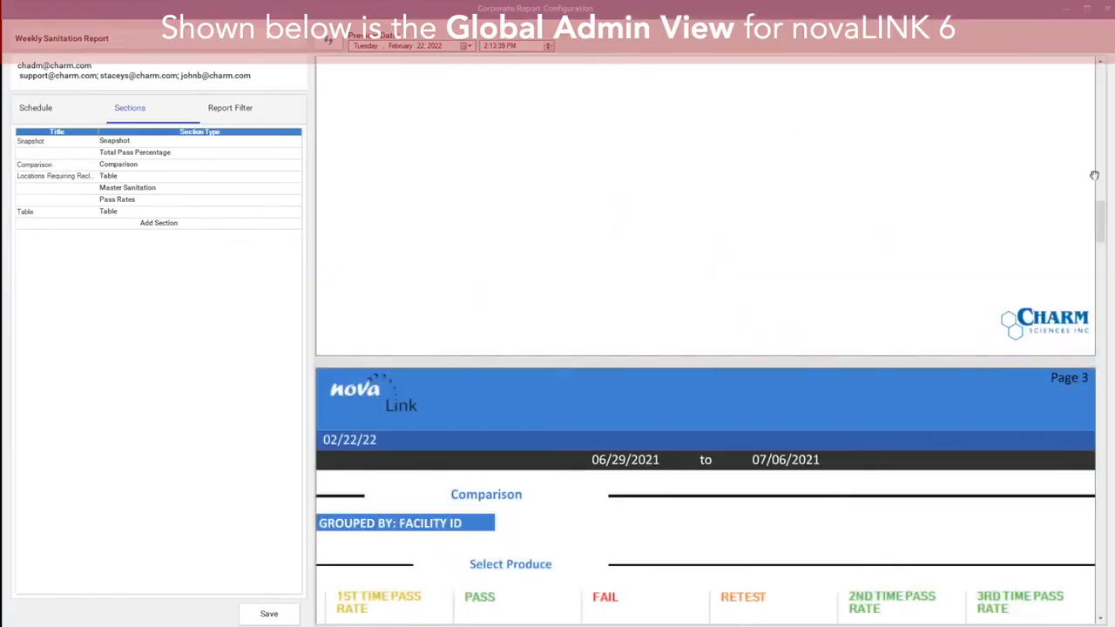
{"action": "left_click_drag", "start_coordinate": [1100, 203], "coordinate": [1087, 60]}
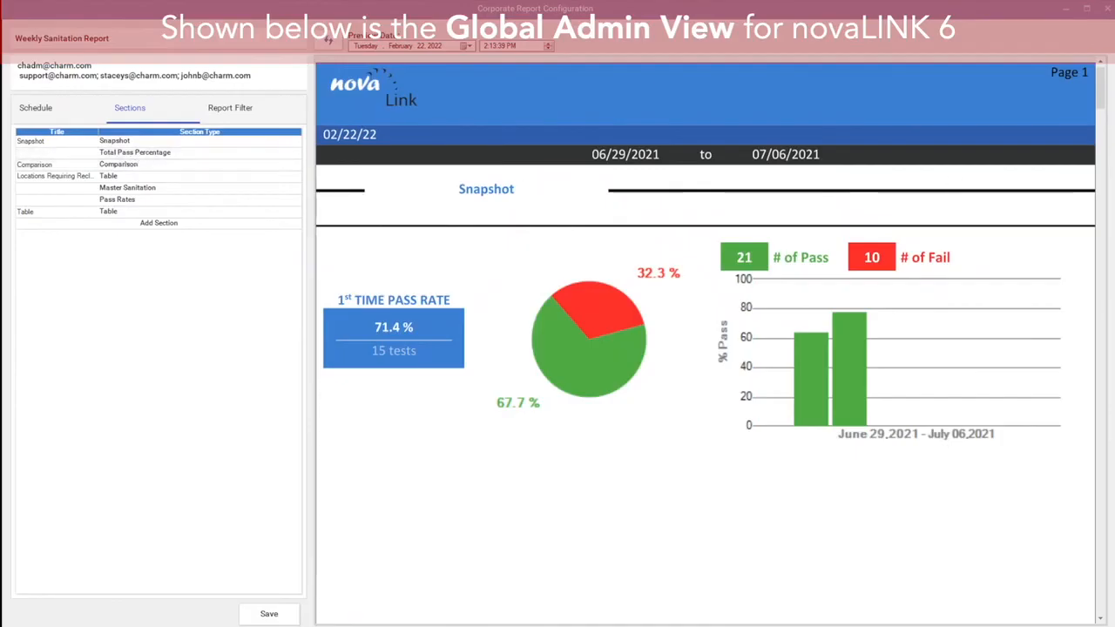
{"action": "left_click_drag", "start_coordinate": [1100, 94], "coordinate": [1100, 581]}
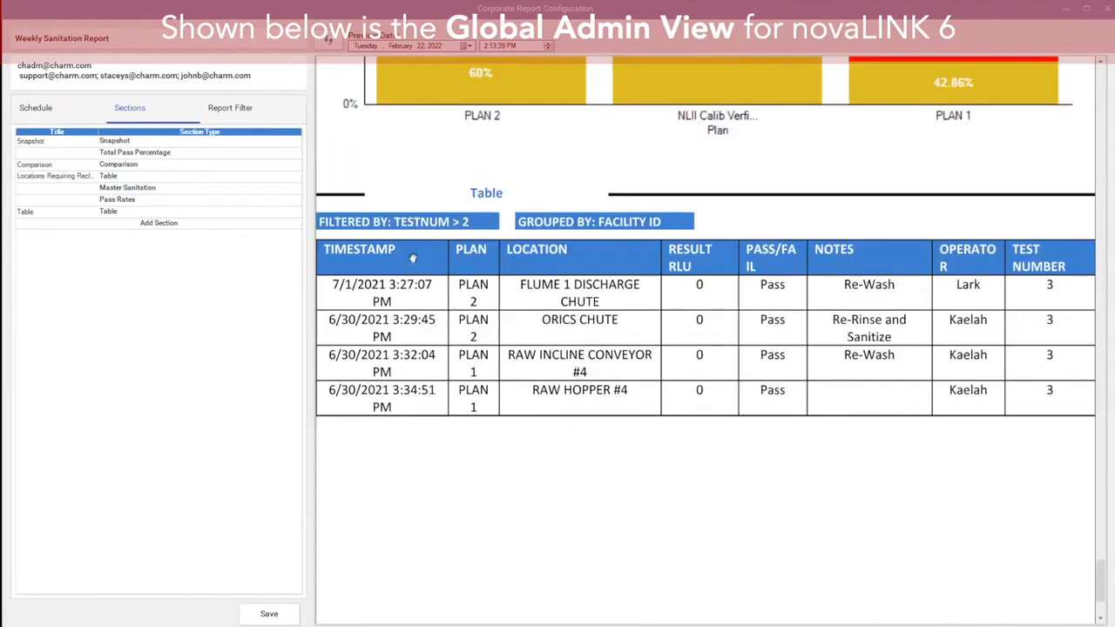
{"action": "scroll", "coordinate": [515, 272], "scroll_direction": "up", "scroll_amount": 1}
{"action": "scroll", "coordinate": [518, 265], "scroll_direction": "up", "scroll_amount": 1}
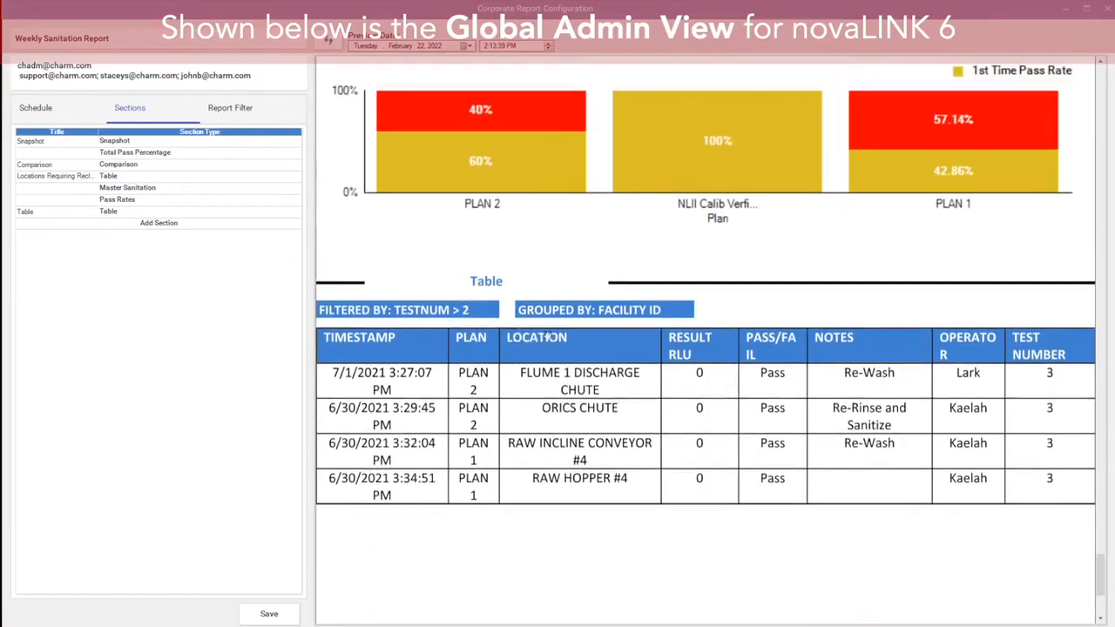
{"action": "scroll", "coordinate": [502, 192], "scroll_direction": "up", "scroll_amount": 10}
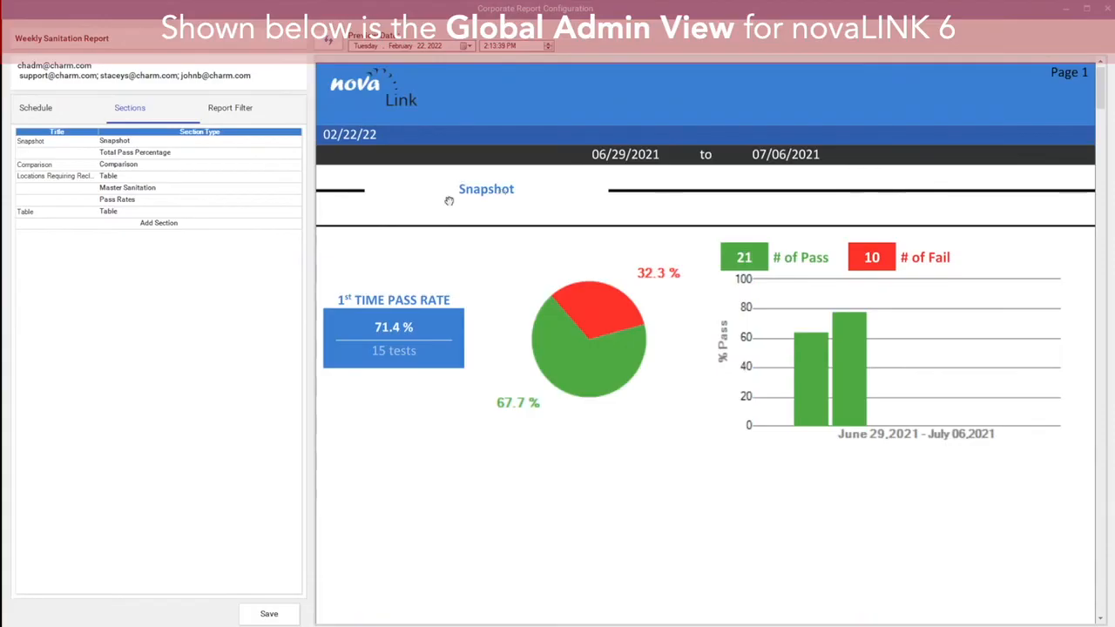
Step: Group the Snapshot section by Facility ID and save it
{"action": "left_click_drag", "start_coordinate": [105, 142], "coordinate": [108, 142]}
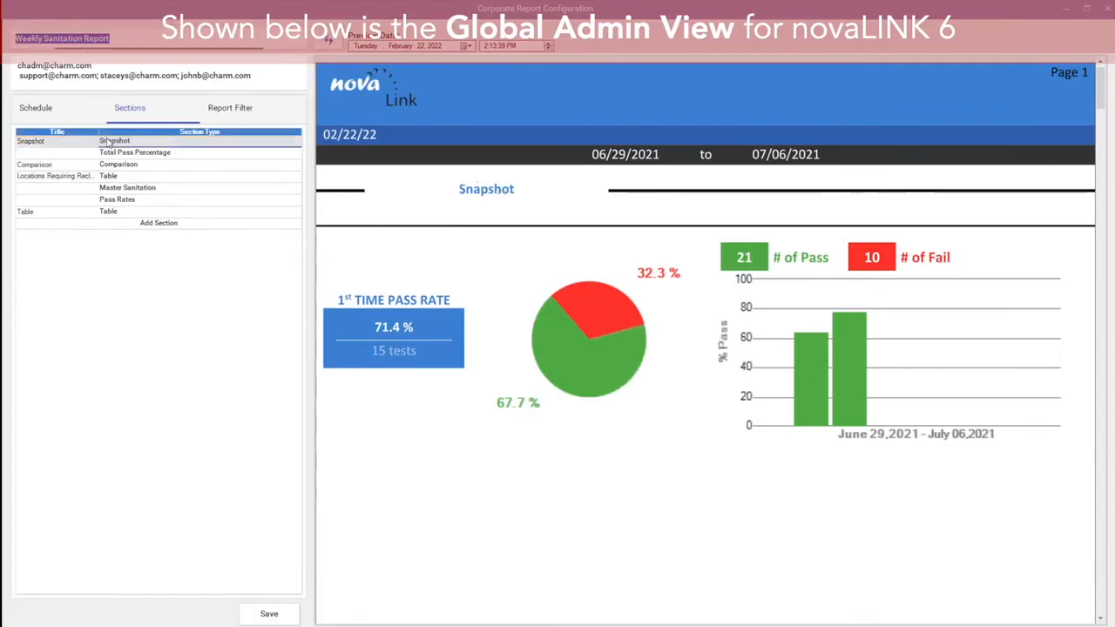
{"action": "double_click", "coordinate": [108, 141]}
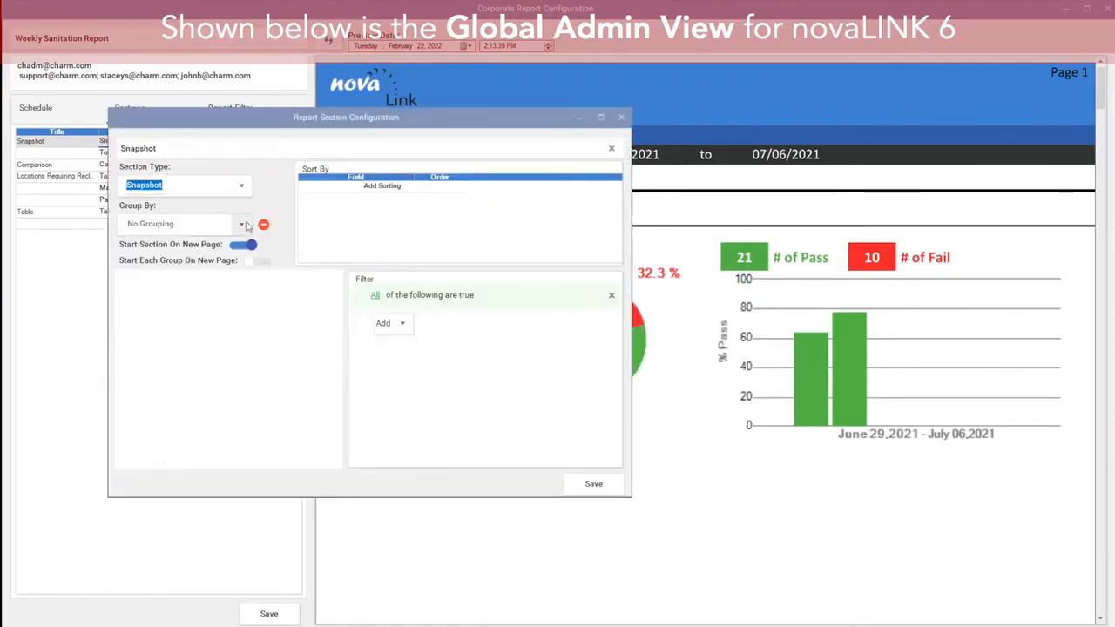
{"action": "left_click", "coordinate": [241, 224]}
{"action": "left_click_drag", "start_coordinate": [248, 255], "coordinate": [273, 370]}
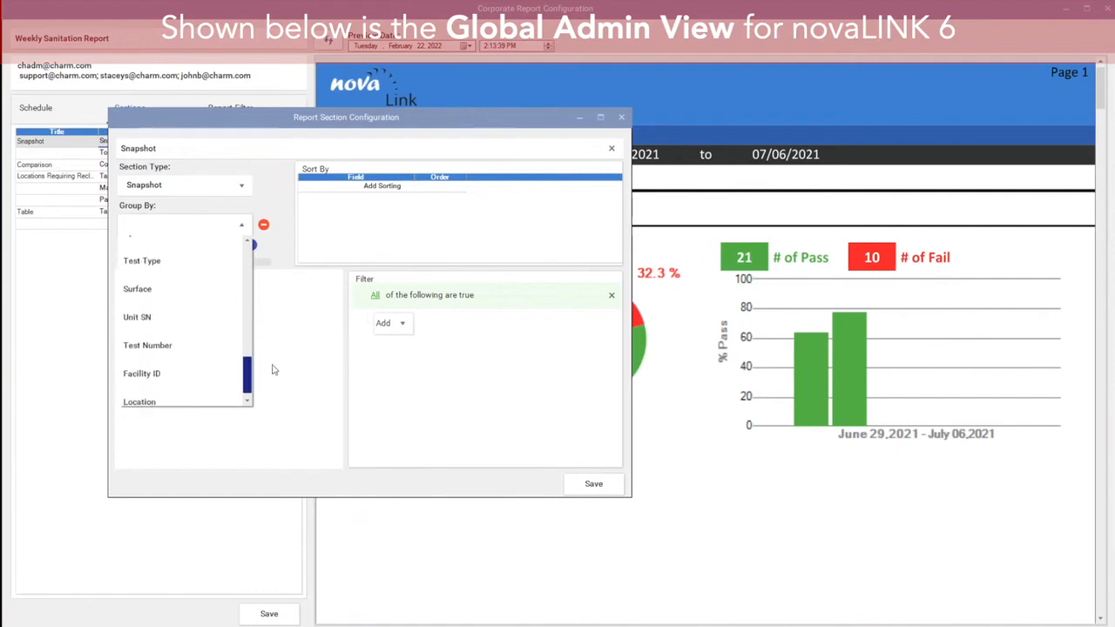
{"action": "left_click", "coordinate": [195, 373]}
{"action": "left_click", "coordinate": [594, 485]}
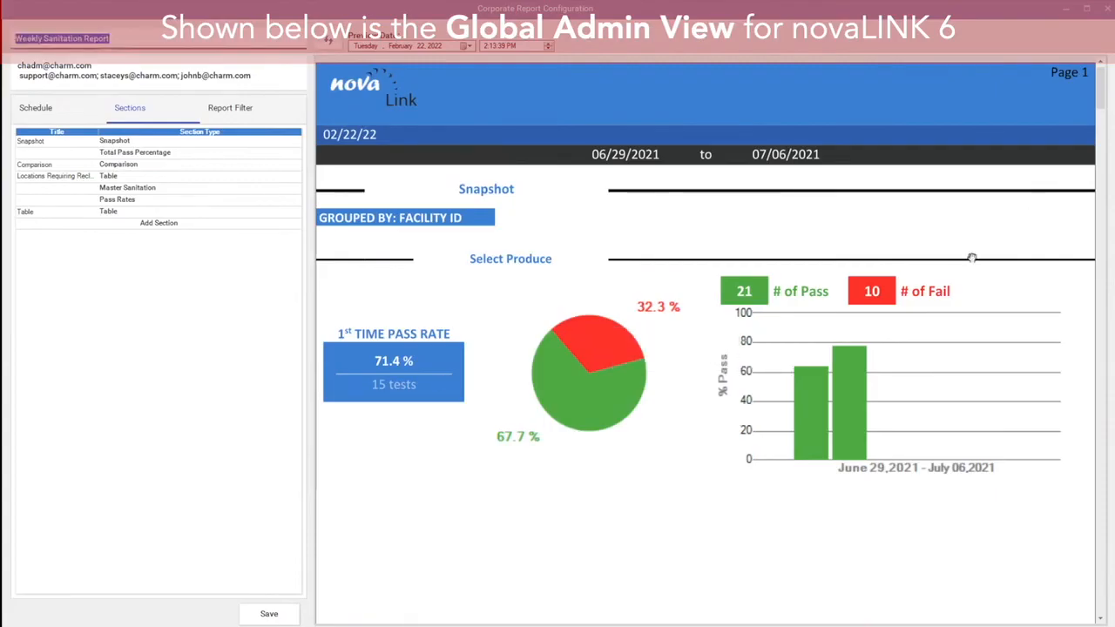
Step: Scroll through the report preview pages to examine the grouped sections
{"action": "scroll", "coordinate": [790, 328], "scroll_direction": "down", "scroll_amount": 3}
{"action": "scroll", "coordinate": [790, 329], "scroll_direction": "down", "scroll_amount": 7}
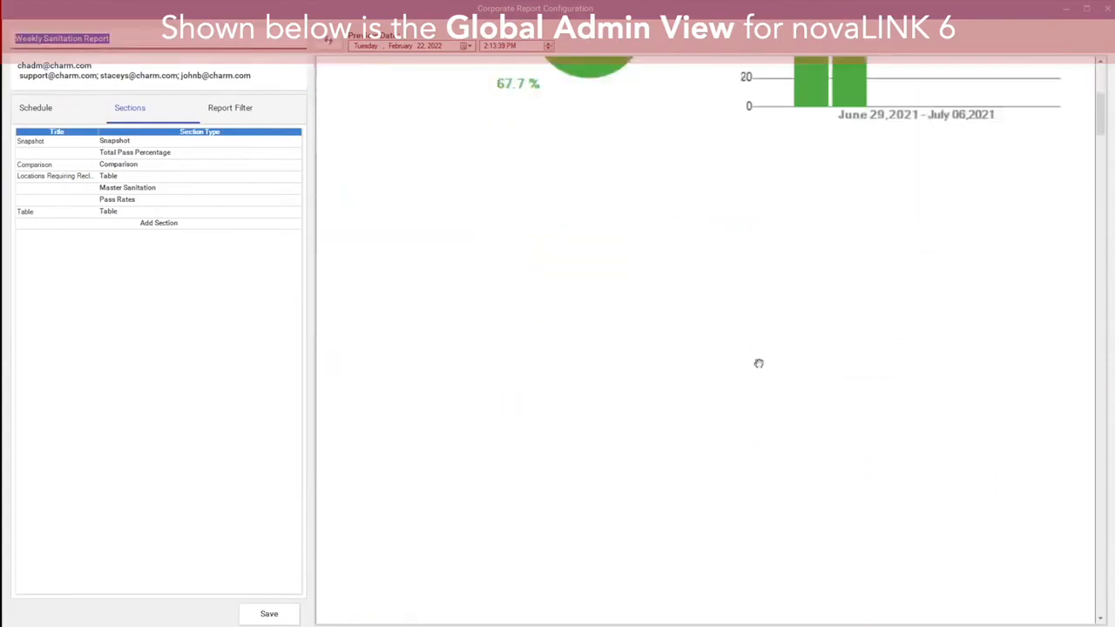
{"action": "scroll", "coordinate": [738, 415], "scroll_direction": "down", "scroll_amount": 4}
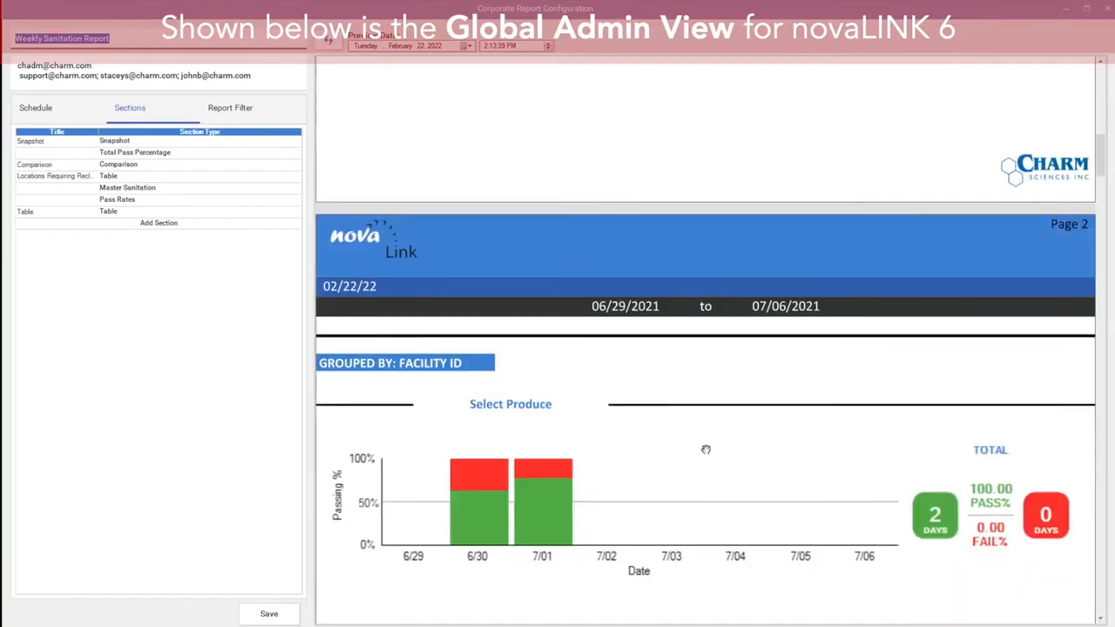
{"action": "scroll", "coordinate": [678, 378], "scroll_direction": "down", "scroll_amount": 10}
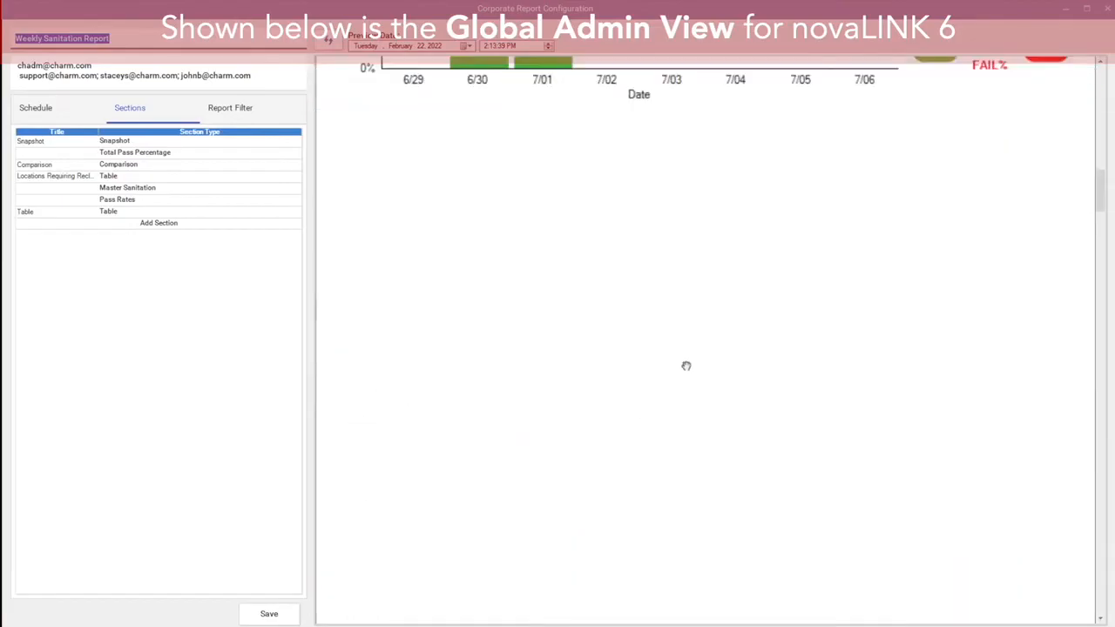
{"action": "scroll", "coordinate": [655, 456], "scroll_direction": "down", "scroll_amount": 5}
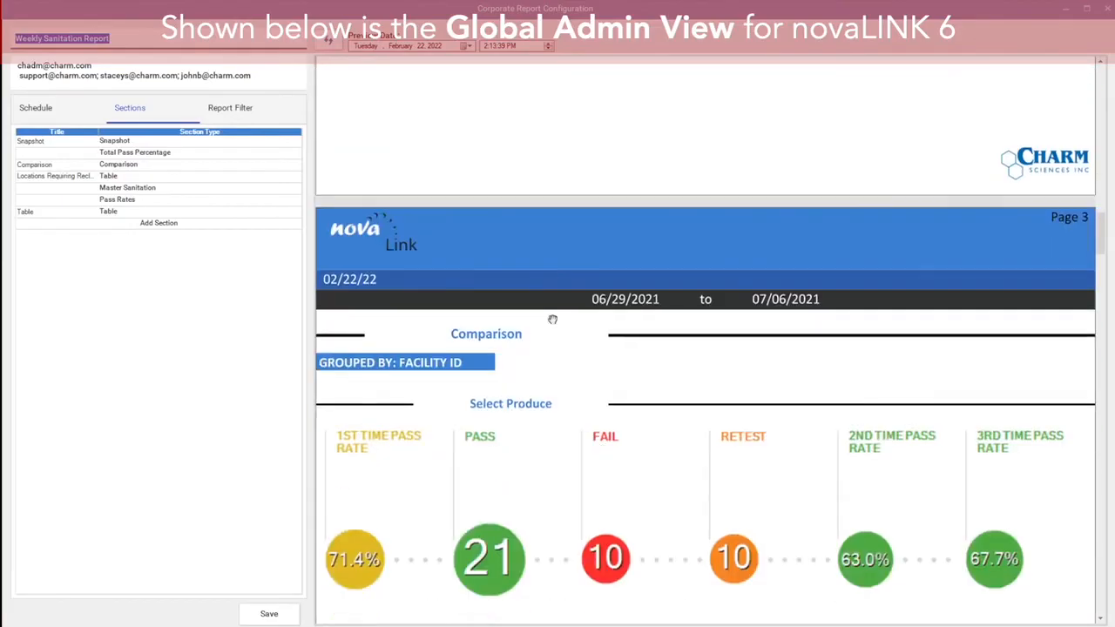
{"action": "left_click_drag", "start_coordinate": [1108, 268], "coordinate": [1108, 96]}
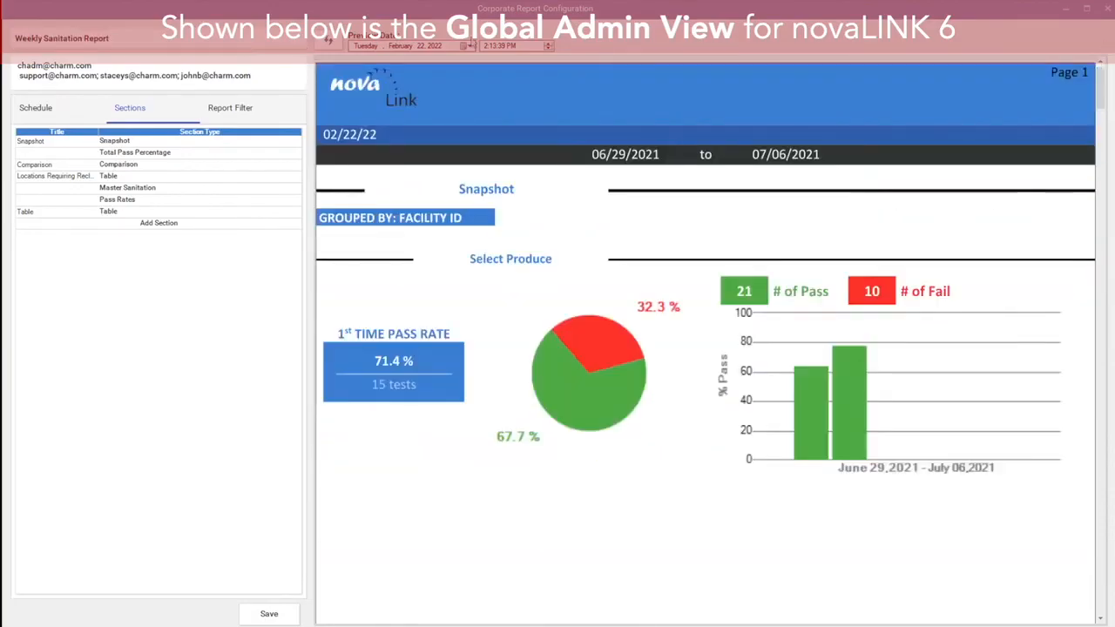
Step: Review the report's schedule settings and the Snapshot section's configuration
{"action": "left_click", "coordinate": [205, 115]}
{"action": "left_click", "coordinate": [141, 111]}
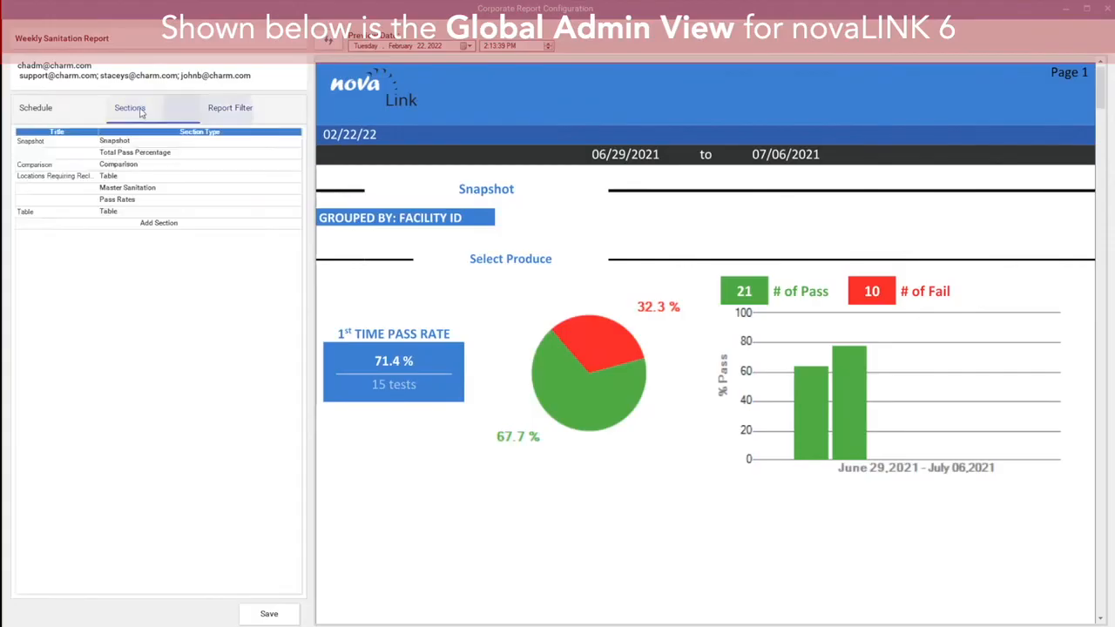
{"action": "left_click", "coordinate": [59, 107]}
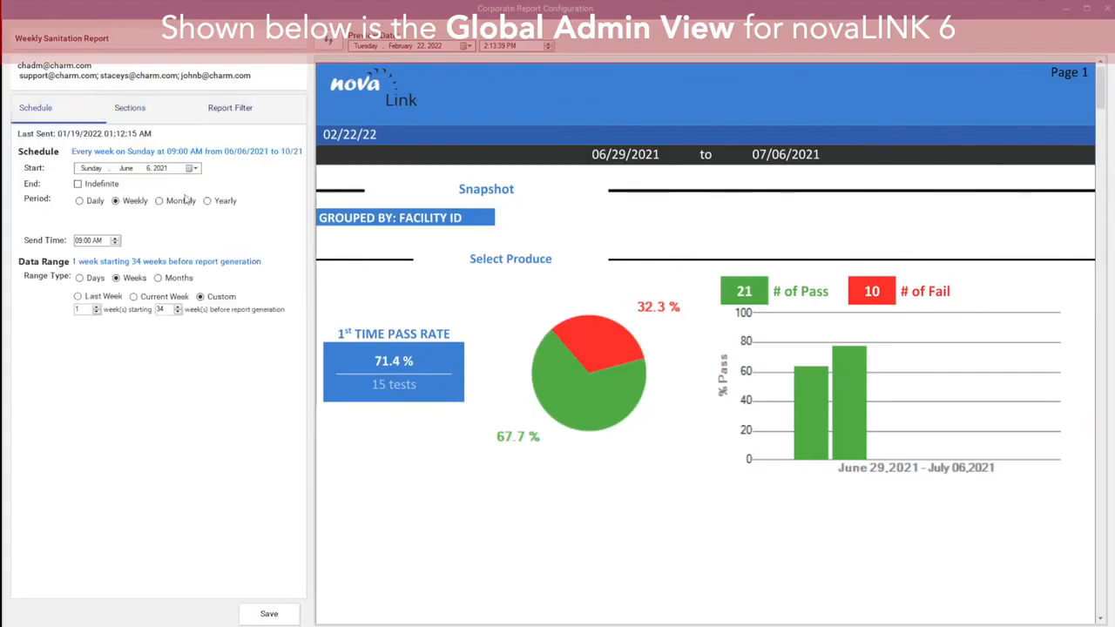
{"action": "left_click", "coordinate": [128, 106]}
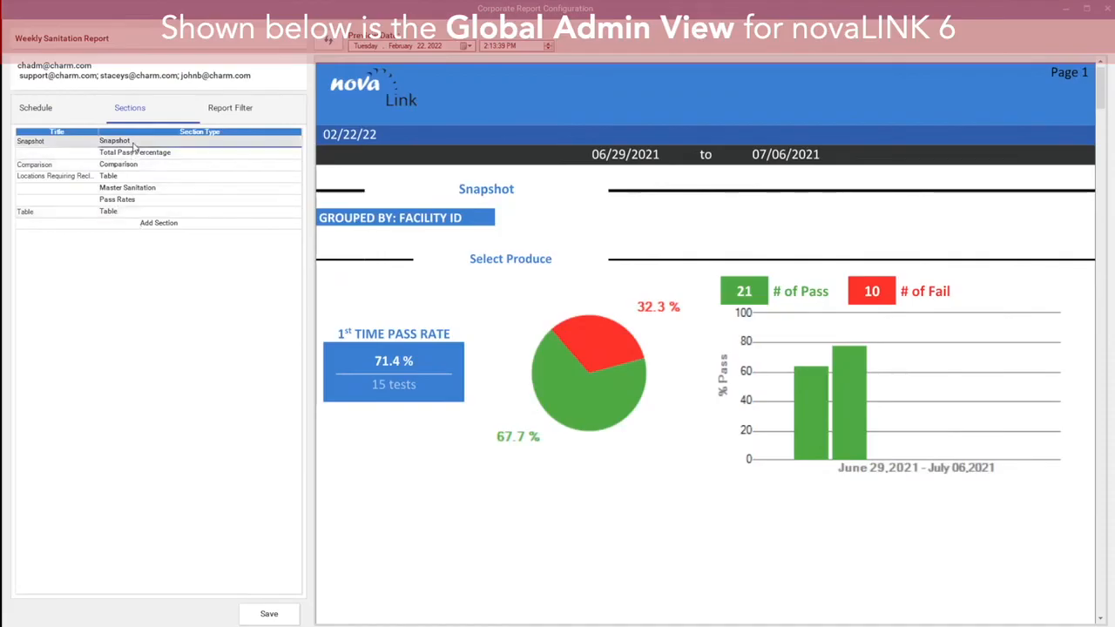
{"action": "double_click", "coordinate": [134, 143]}
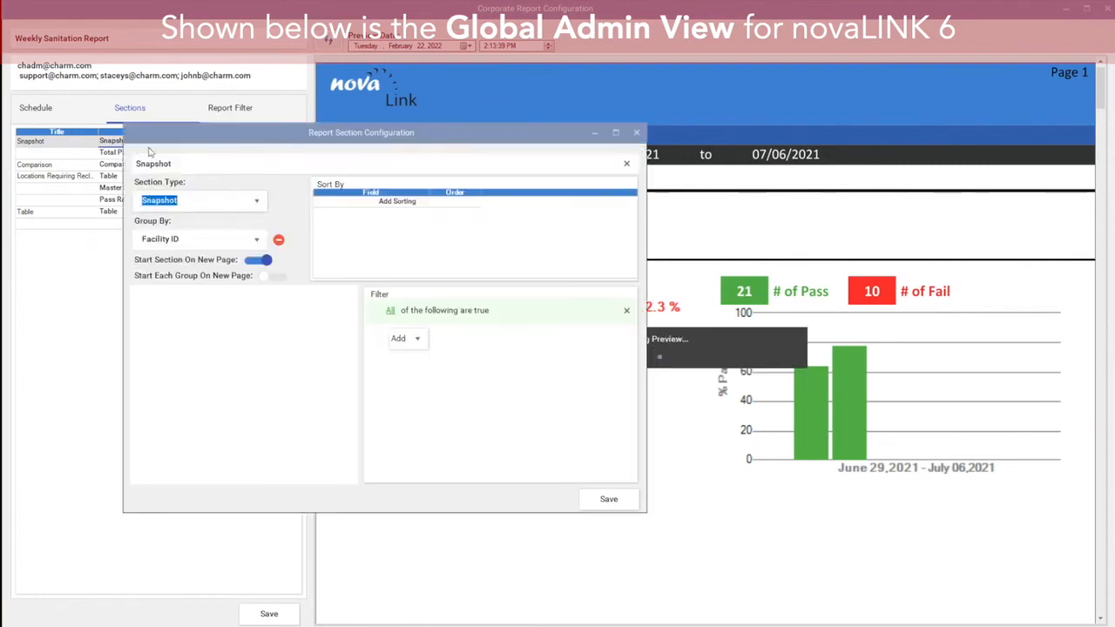
{"action": "left_click", "coordinate": [636, 132]}
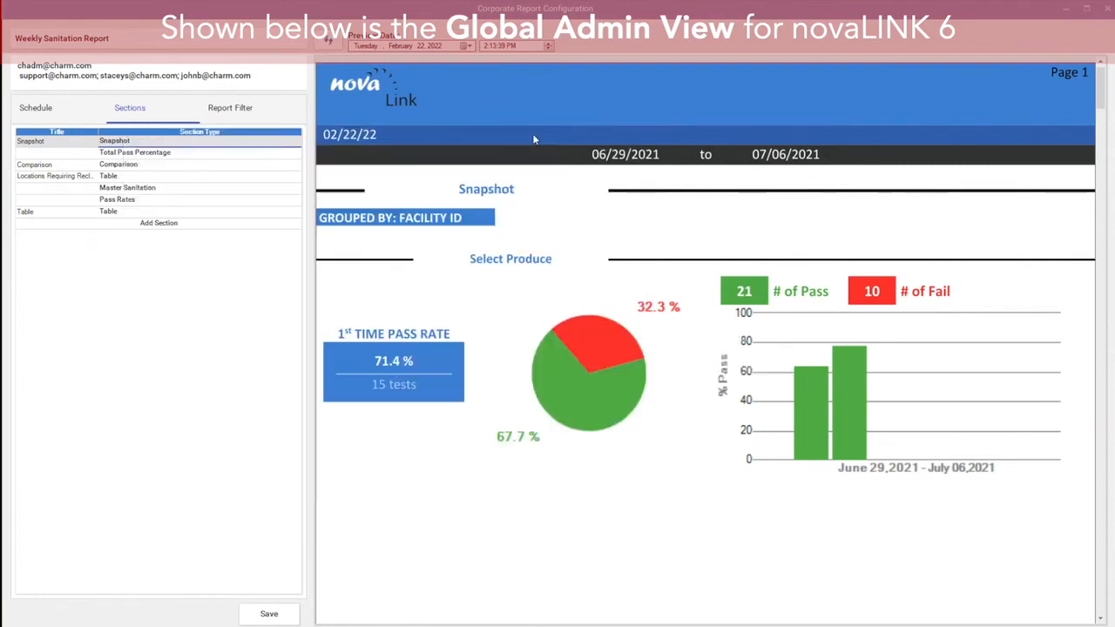
{"action": "left_click", "coordinate": [36, 108]}
{"action": "left_click", "coordinate": [148, 111]}
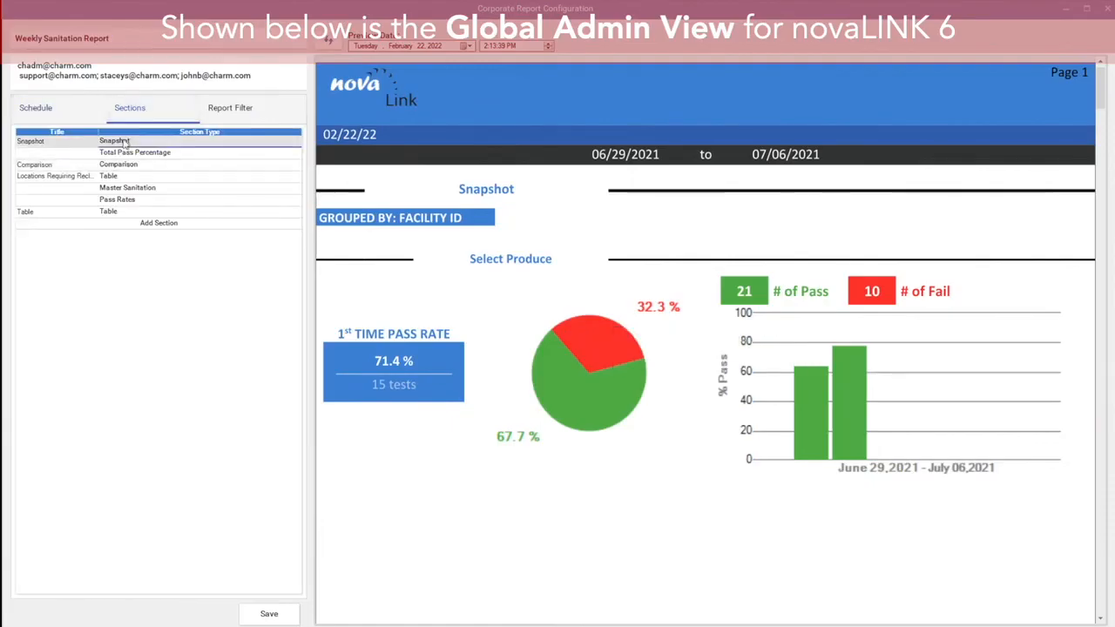
Step: Delete the Snapshot and Table sections from the report's section list
{"action": "key", "text": "Delete"}
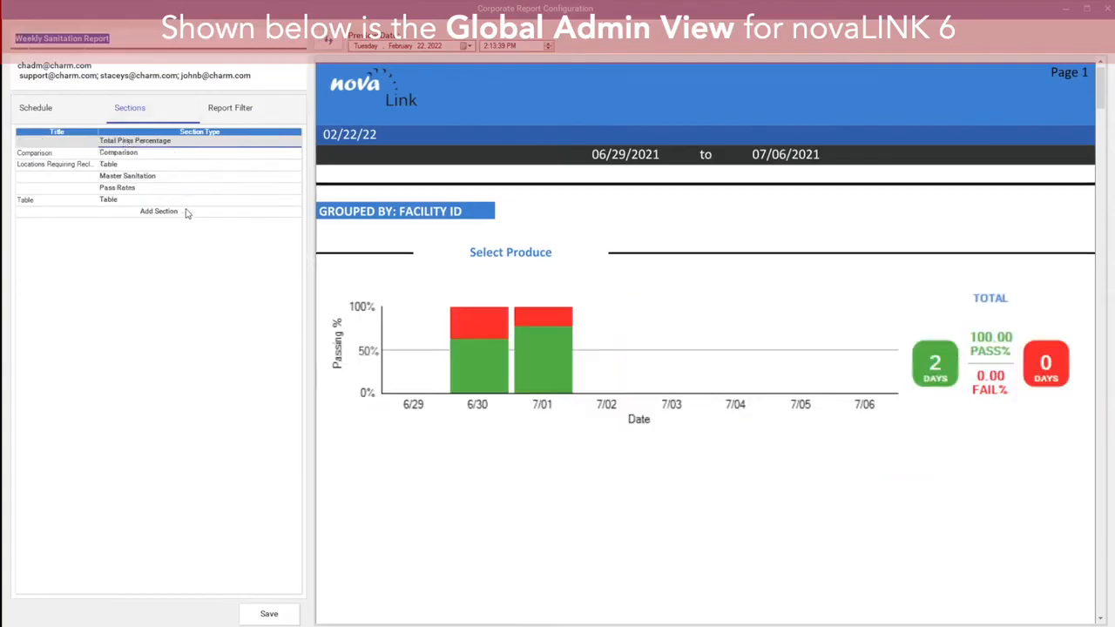
{"action": "left_click", "coordinate": [131, 200]}
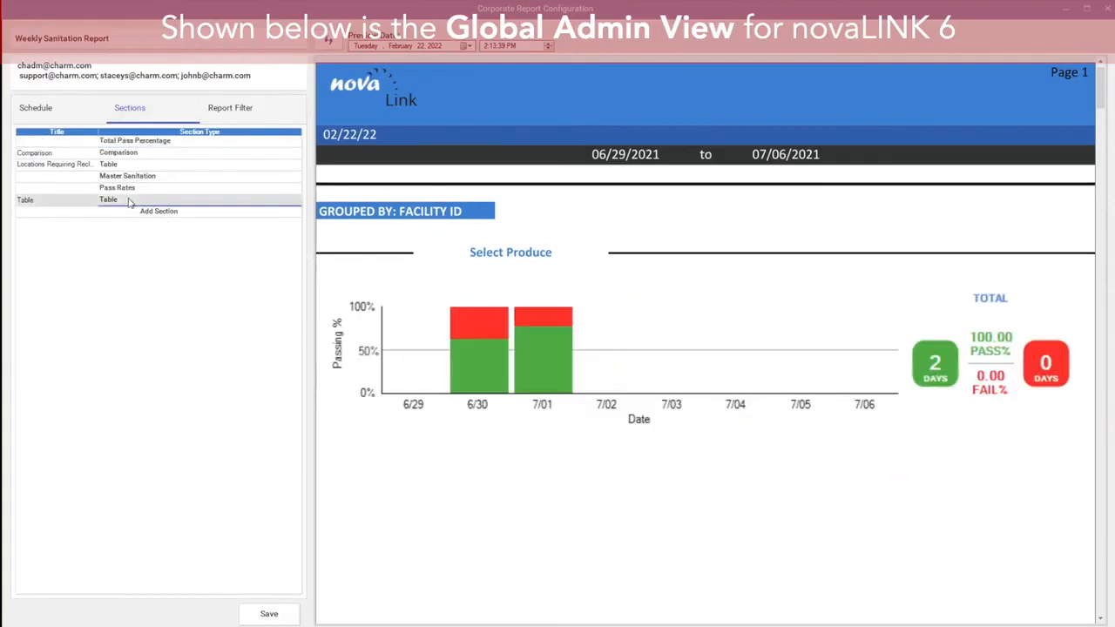
{"action": "key", "text": "Delete"}
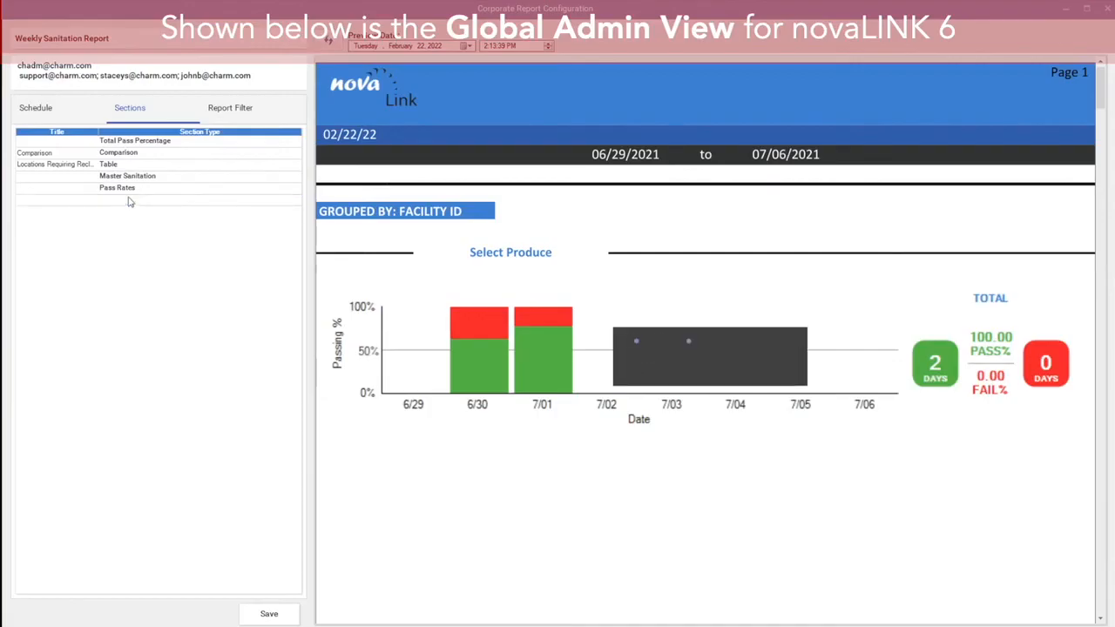
Step: Set the Total Pass Percentage section's target to 80, save the section and close its configuration
{"action": "left_click", "coordinate": [139, 146]}
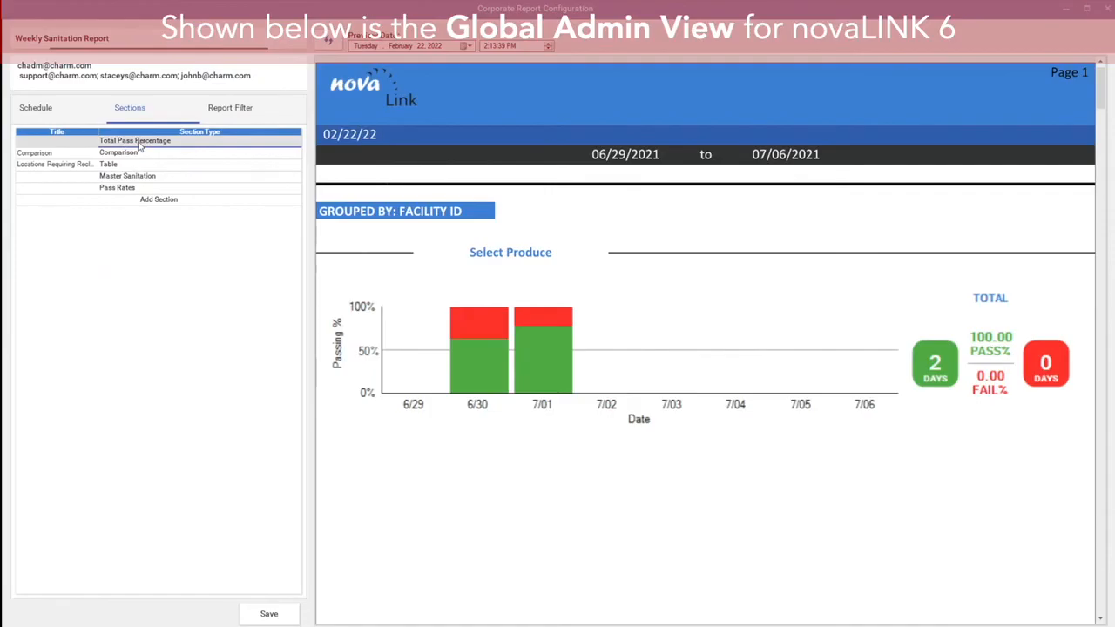
{"action": "double_click", "coordinate": [139, 146]}
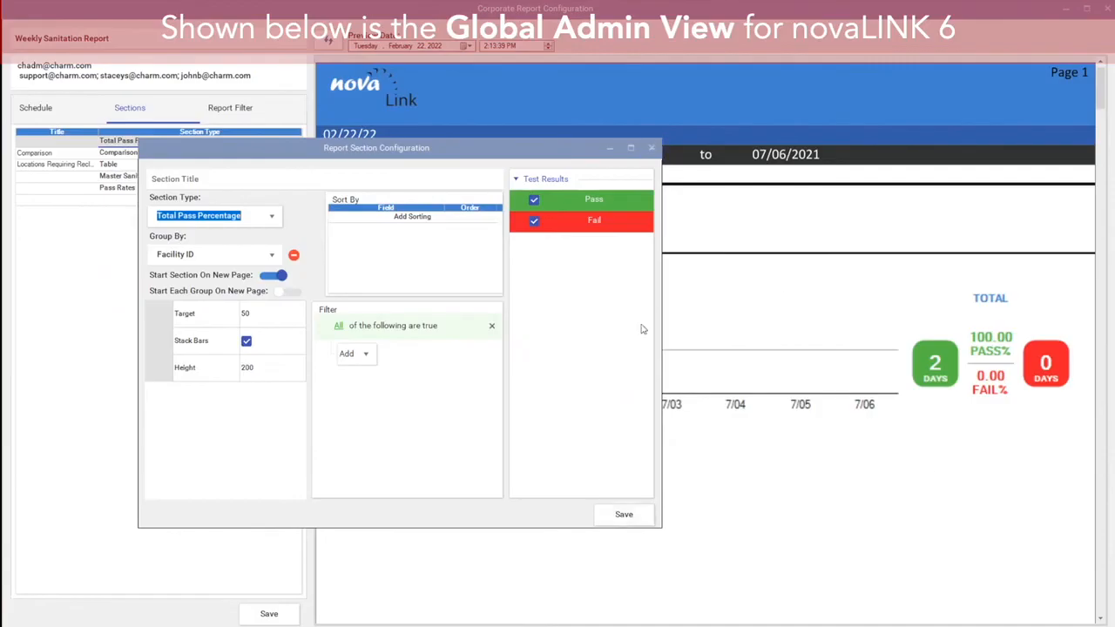
{"action": "left_click", "coordinate": [269, 313]}
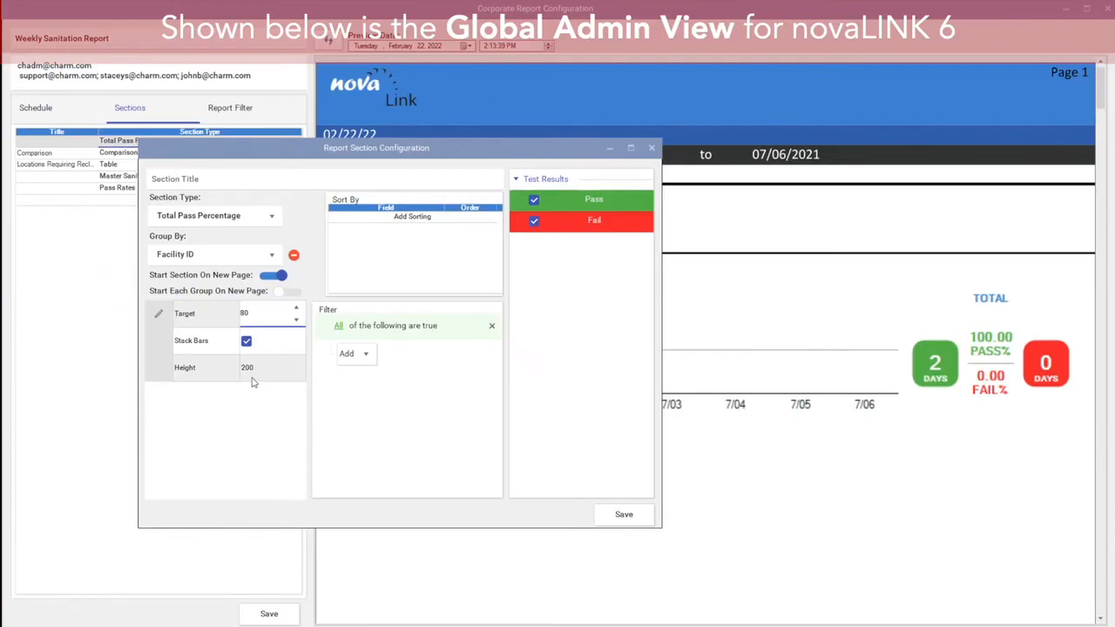
{"action": "left_click", "coordinate": [620, 514]}
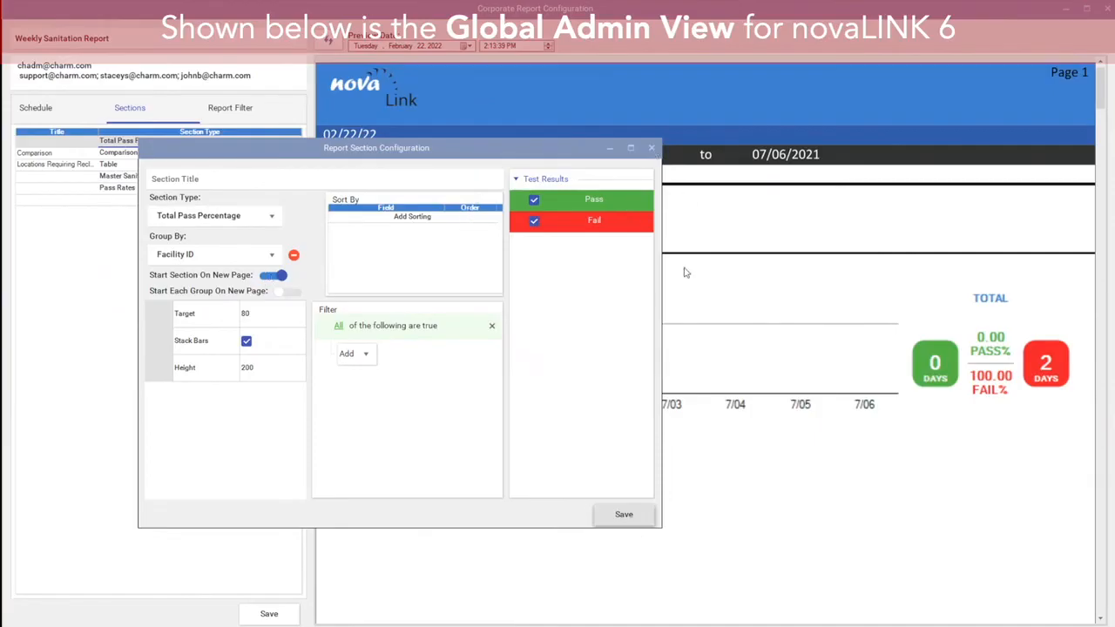
{"action": "left_click", "coordinate": [651, 148]}
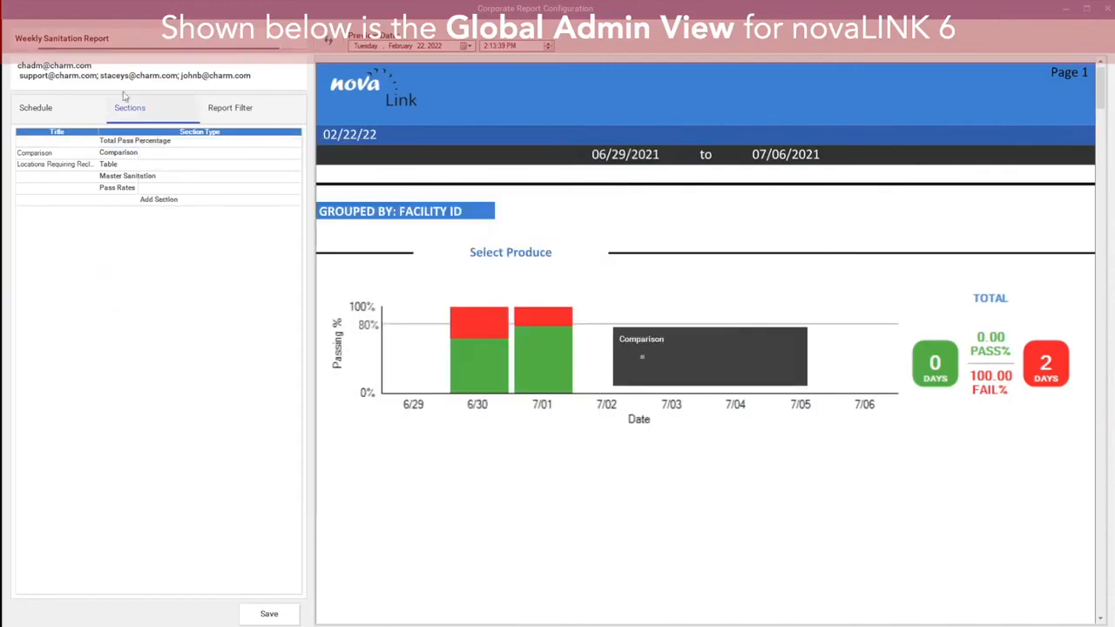
Step: Remove the Test Type equals PSWAB condition from the report filter
{"action": "left_click", "coordinate": [217, 110]}
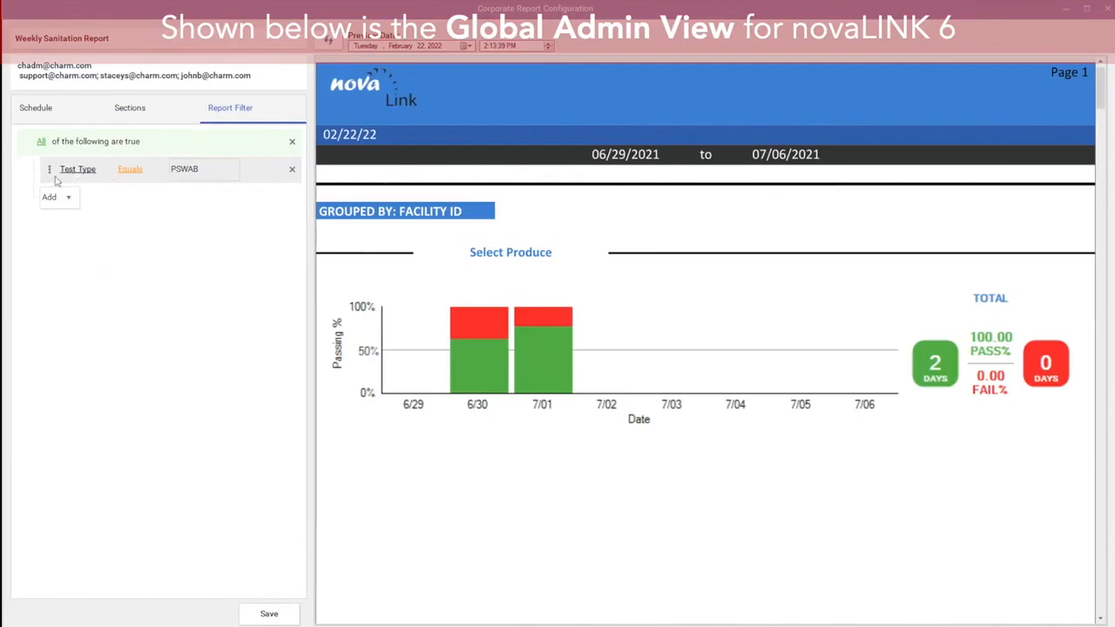
{"action": "left_click", "coordinate": [293, 170]}
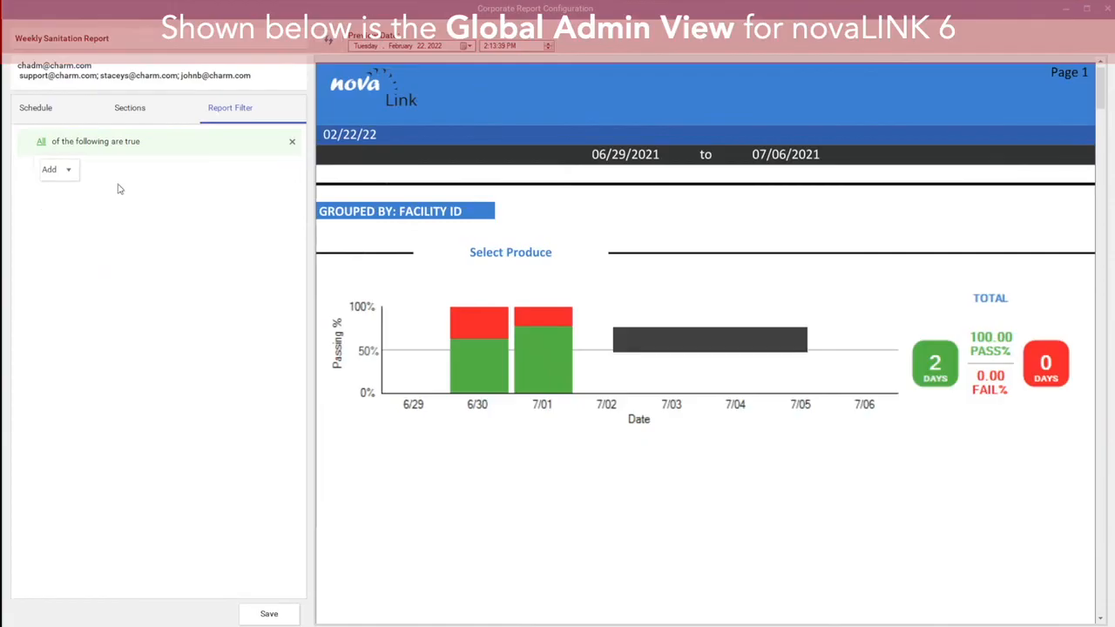
Step: Add a report filter condition on Facility ID equals Goodbury Bakery, then remove it again
{"action": "left_click", "coordinate": [63, 197]}
{"action": "left_click", "coordinate": [75, 211]}
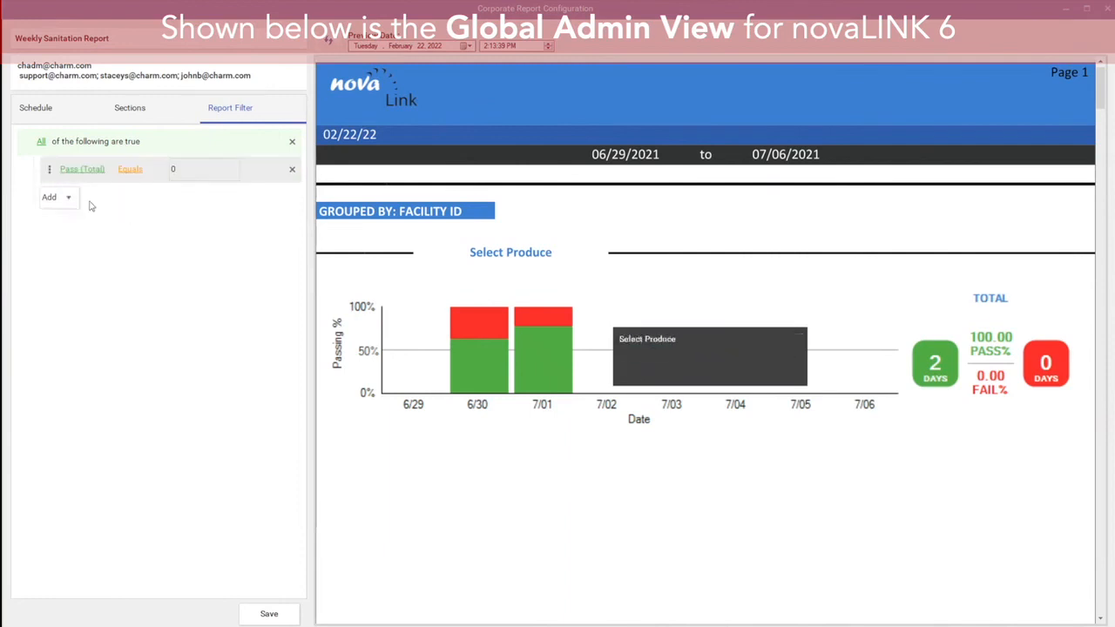
{"action": "left_click", "coordinate": [83, 169]}
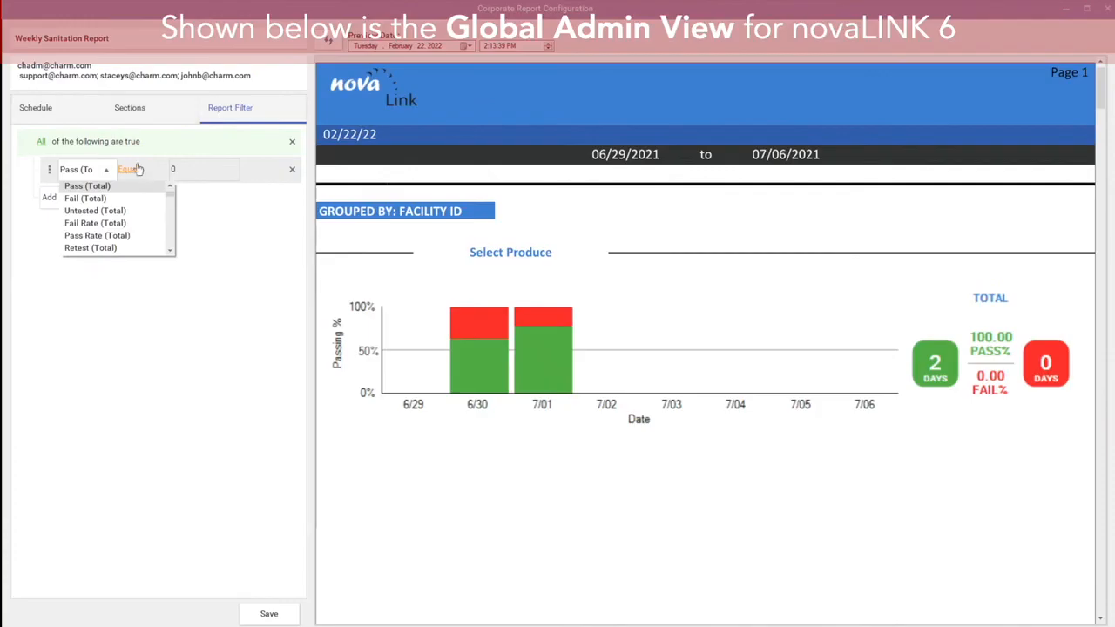
{"action": "left_click_drag", "start_coordinate": [170, 193], "coordinate": [180, 254]}
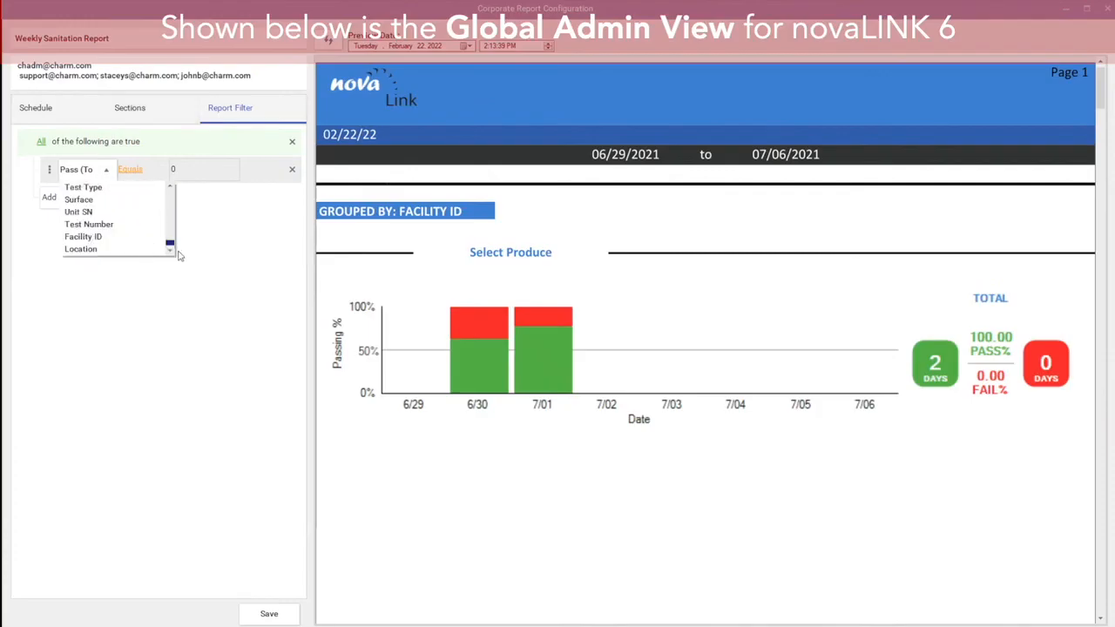
{"action": "left_click", "coordinate": [119, 241]}
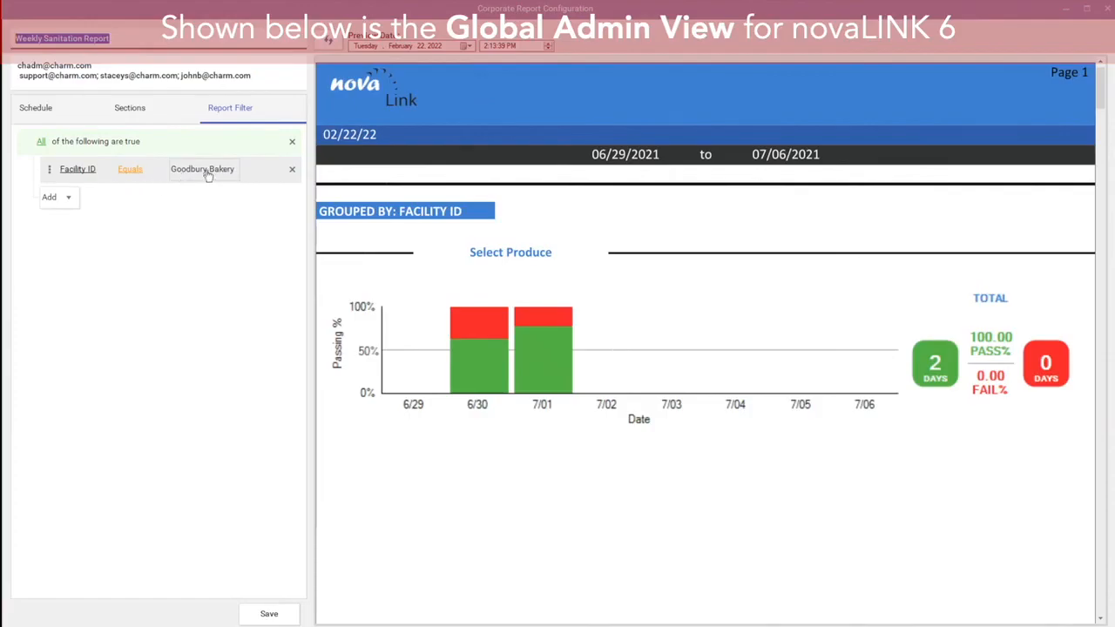
{"action": "left_click", "coordinate": [292, 170]}
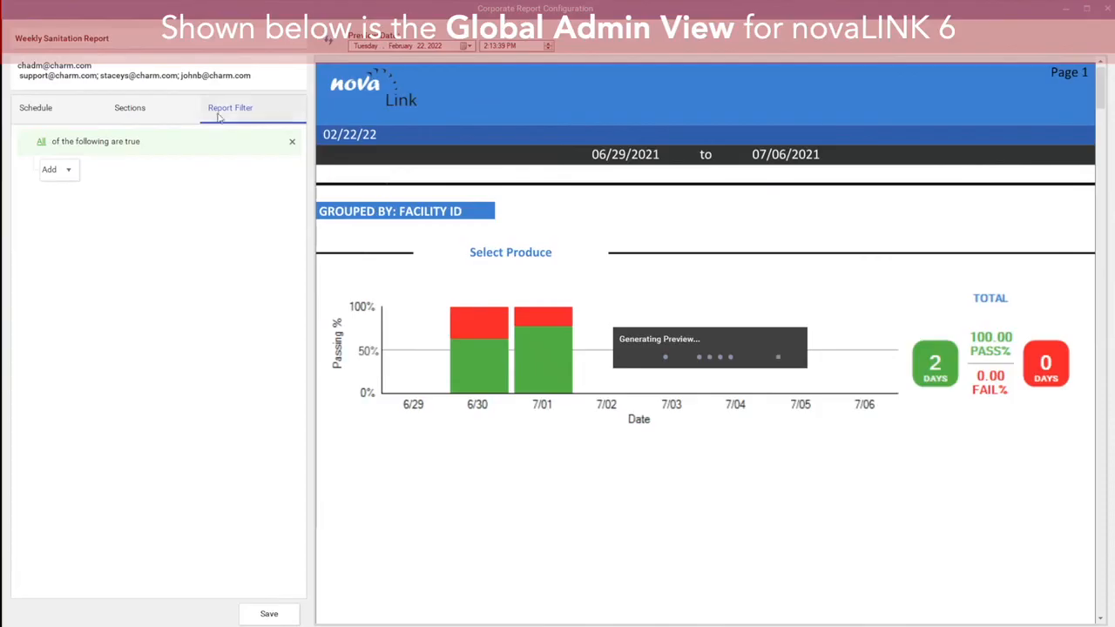
Step: Add a new Master Sanitation section to the report and save it
{"action": "left_click", "coordinate": [133, 109]}
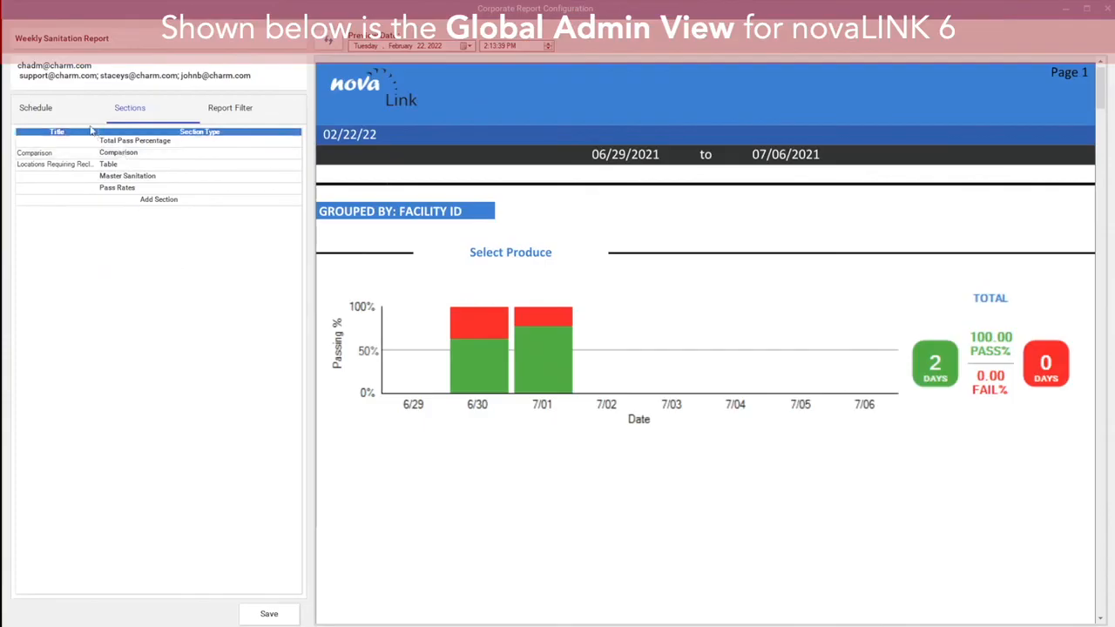
{"action": "left_click", "coordinate": [39, 108]}
{"action": "left_click", "coordinate": [129, 108]}
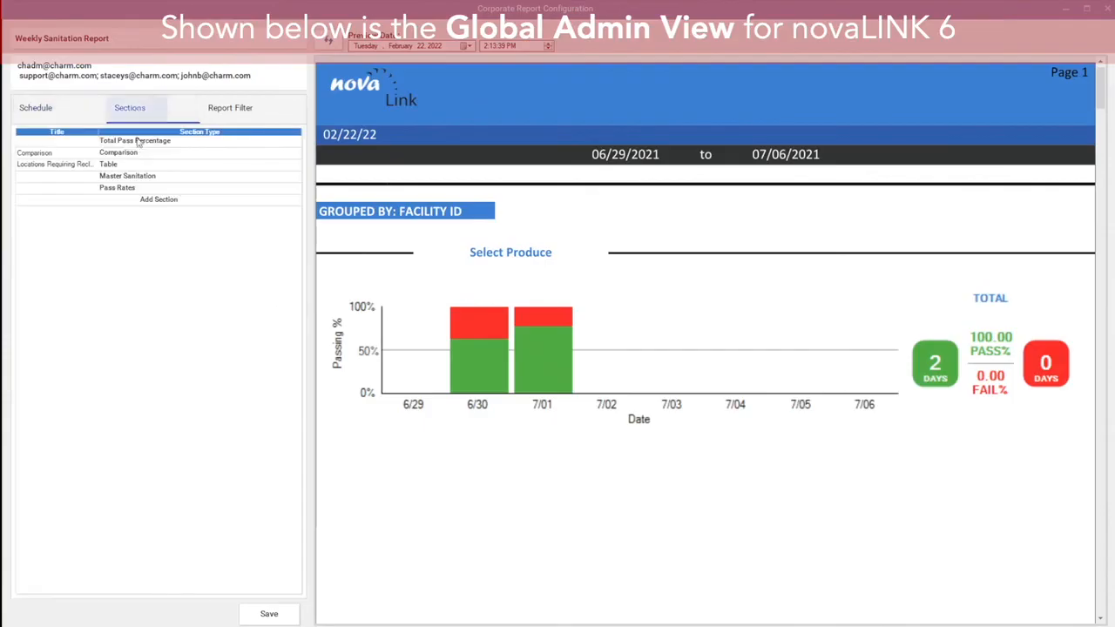
{"action": "left_click", "coordinate": [156, 203]}
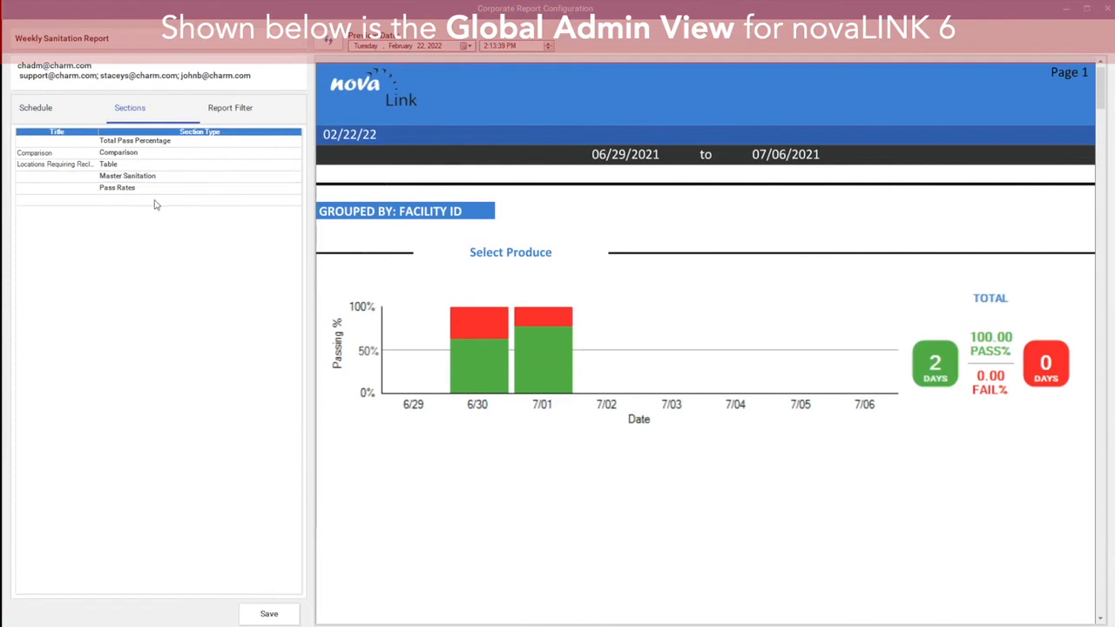
{"action": "left_click", "coordinate": [156, 204]}
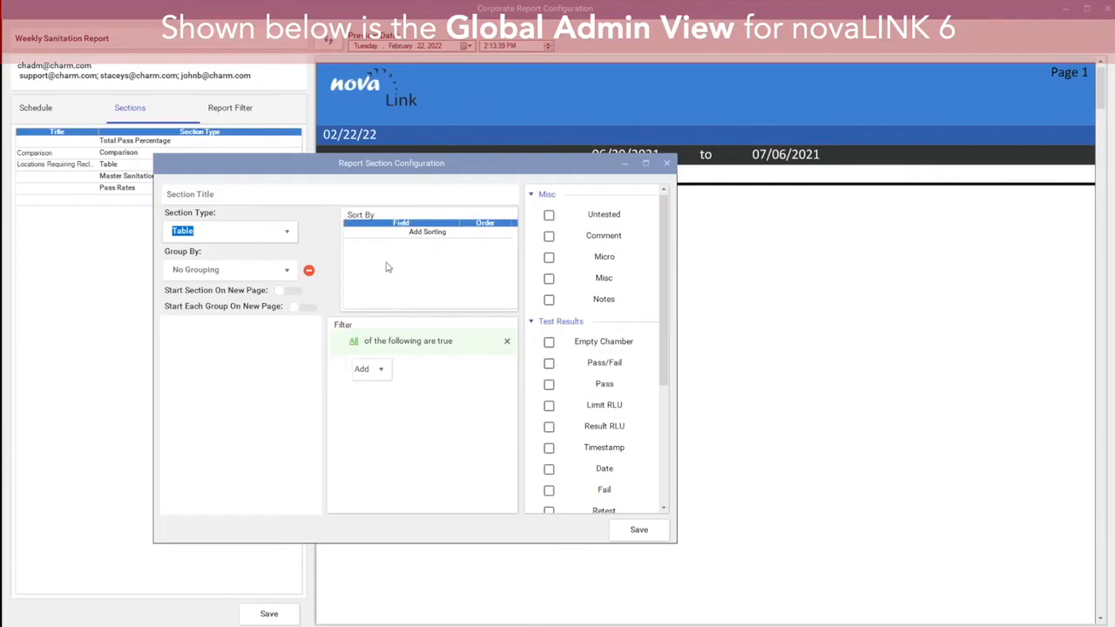
{"action": "left_click", "coordinate": [286, 230]}
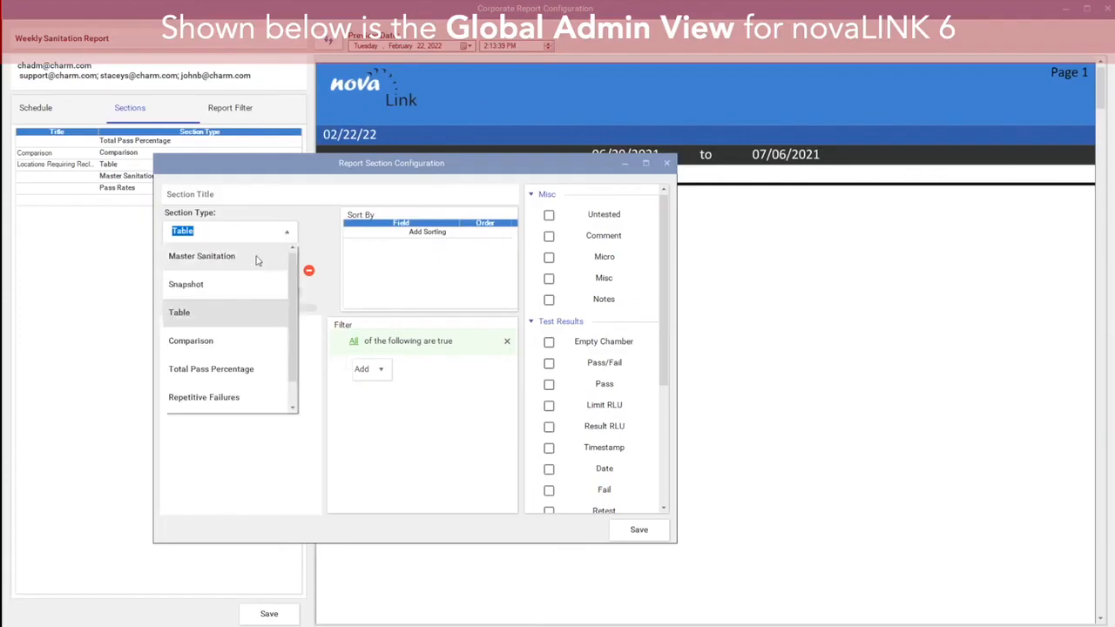
{"action": "left_click", "coordinate": [255, 262]}
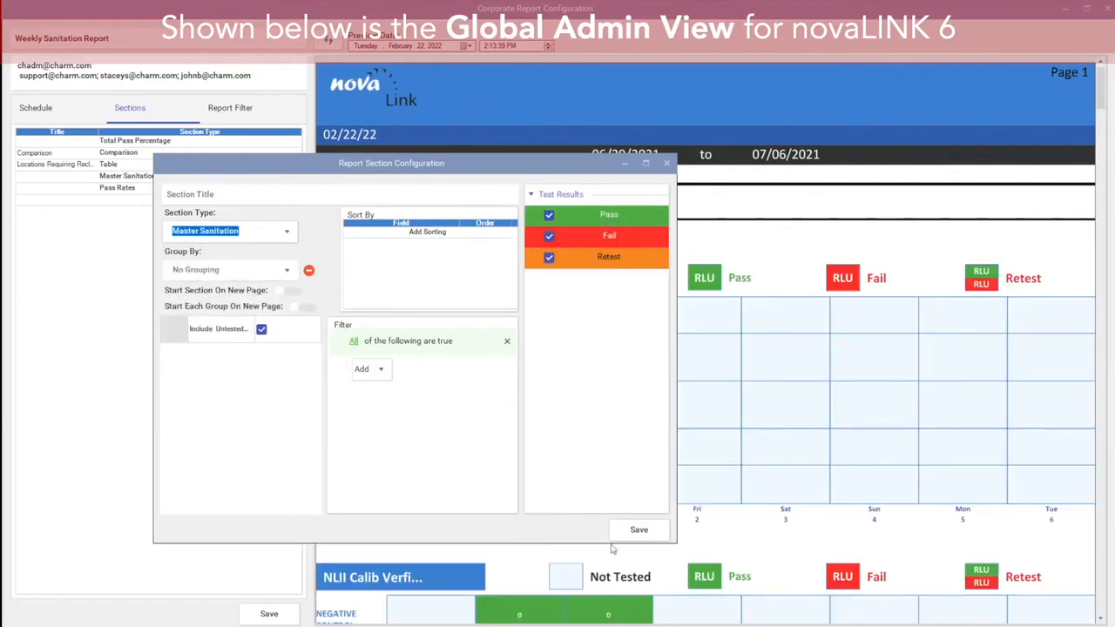
{"action": "left_click", "coordinate": [655, 529]}
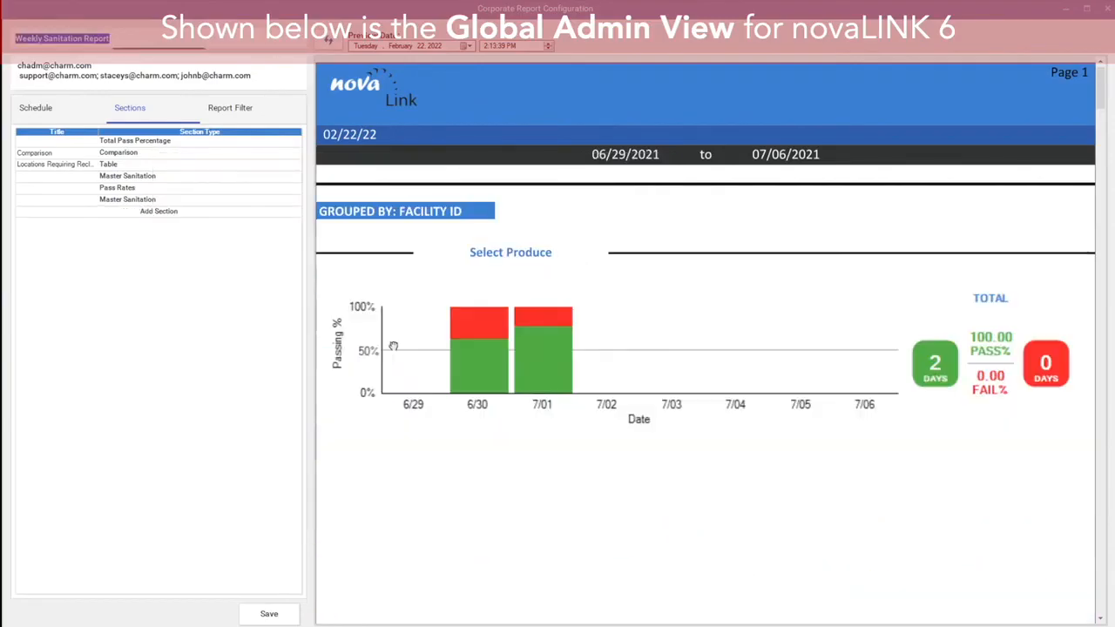
Step: Save the Weekly Sanitation Report configuration
{"action": "left_click_drag", "start_coordinate": [1100, 81], "coordinate": [1100, 313]}
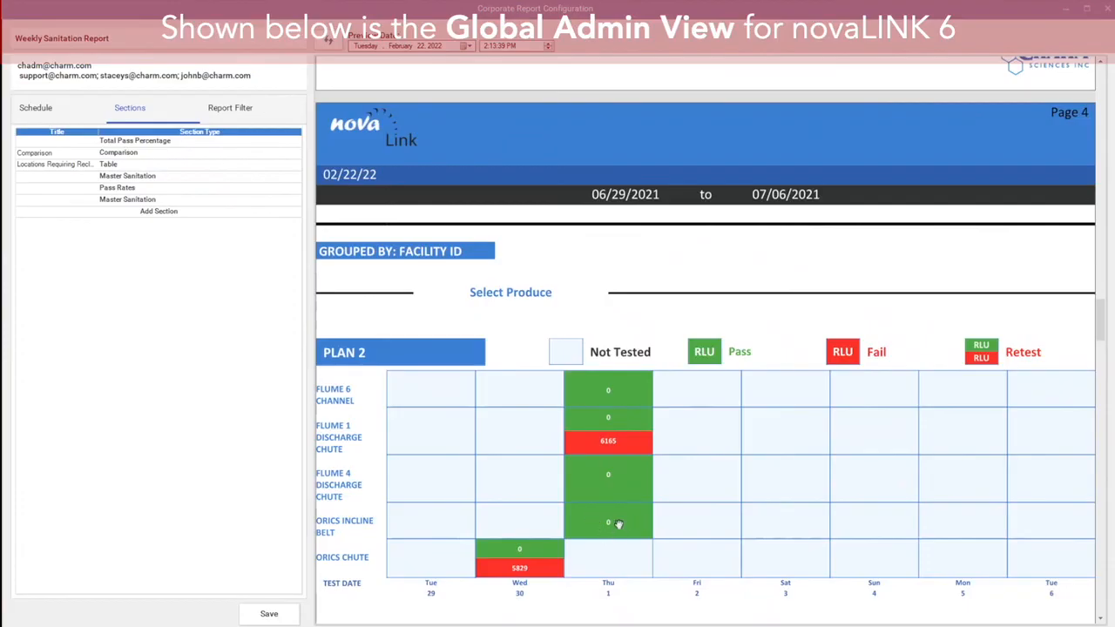
{"action": "scroll", "coordinate": [612, 519], "scroll_direction": "down", "scroll_amount": 5}
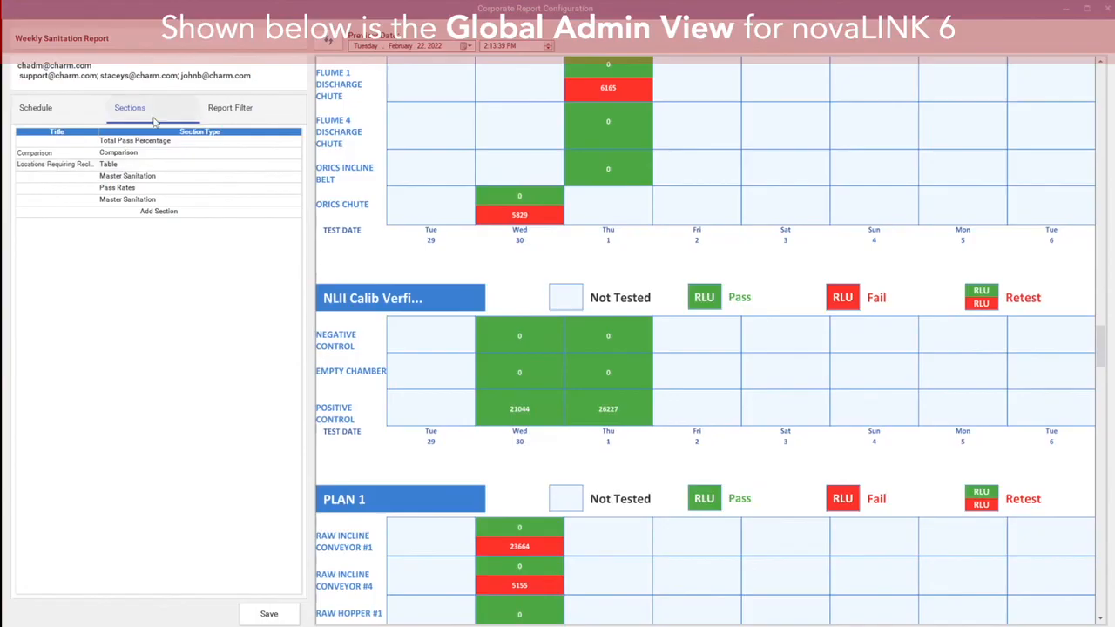
{"action": "left_click", "coordinate": [38, 110]}
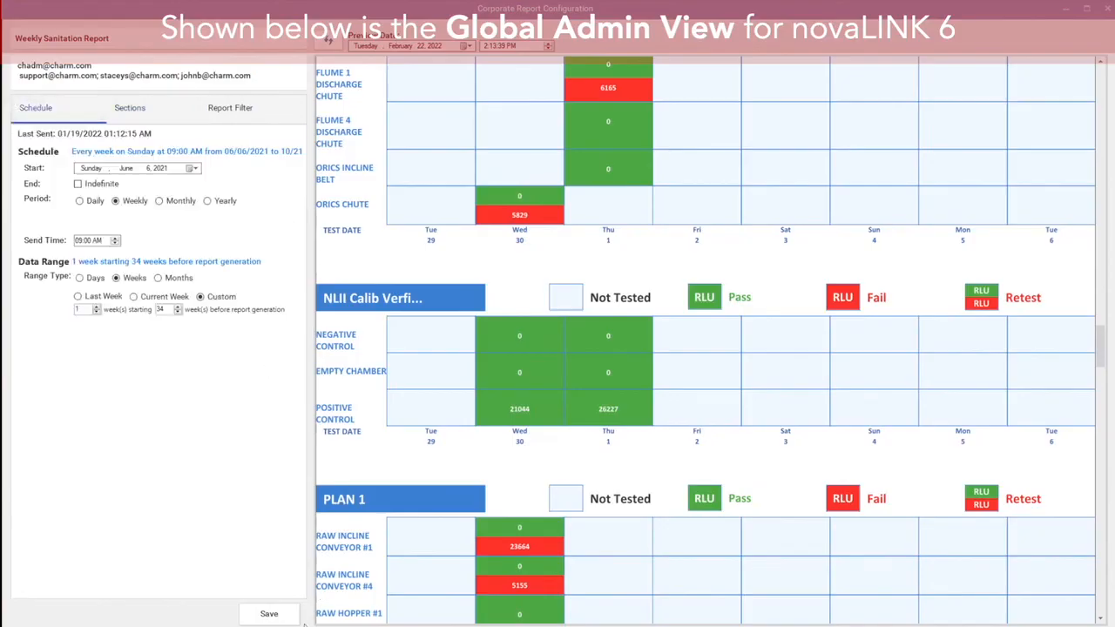
{"action": "left_click", "coordinate": [270, 614]}
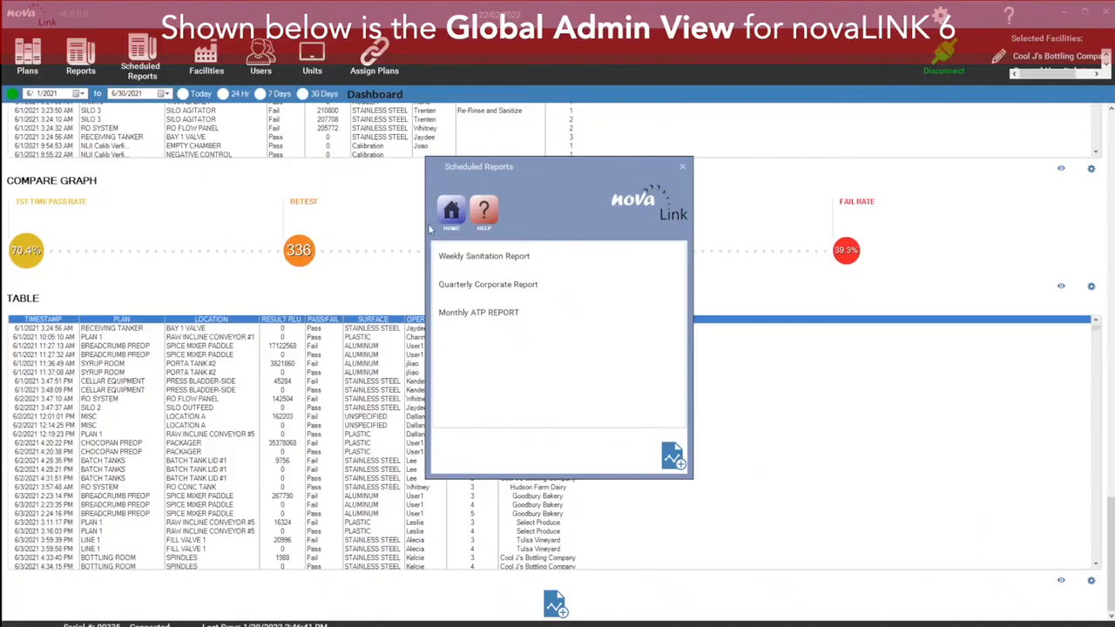
Step: Start a new scheduled report and begin editing its title
{"action": "left_click", "coordinate": [538, 257]}
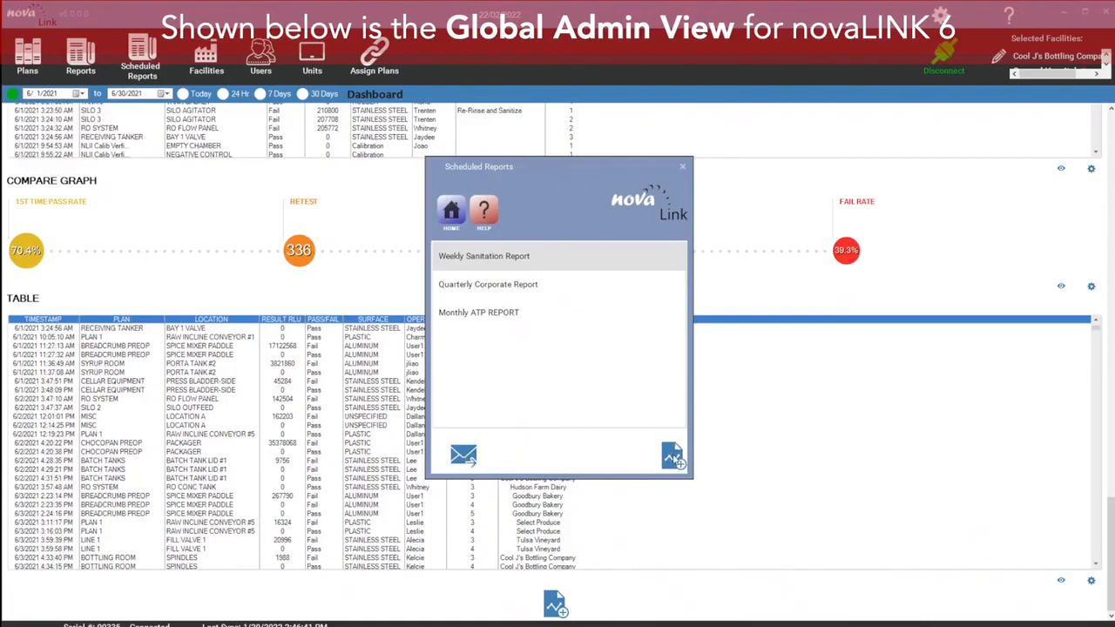
{"action": "left_click", "coordinate": [672, 458]}
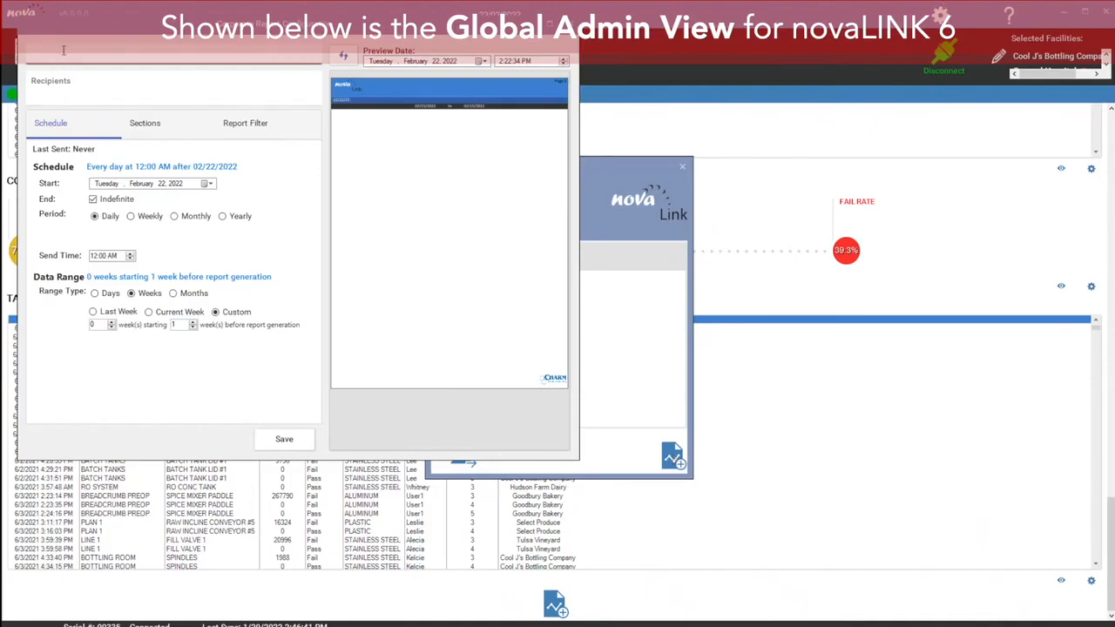
{"action": "left_click", "coordinate": [87, 90]}
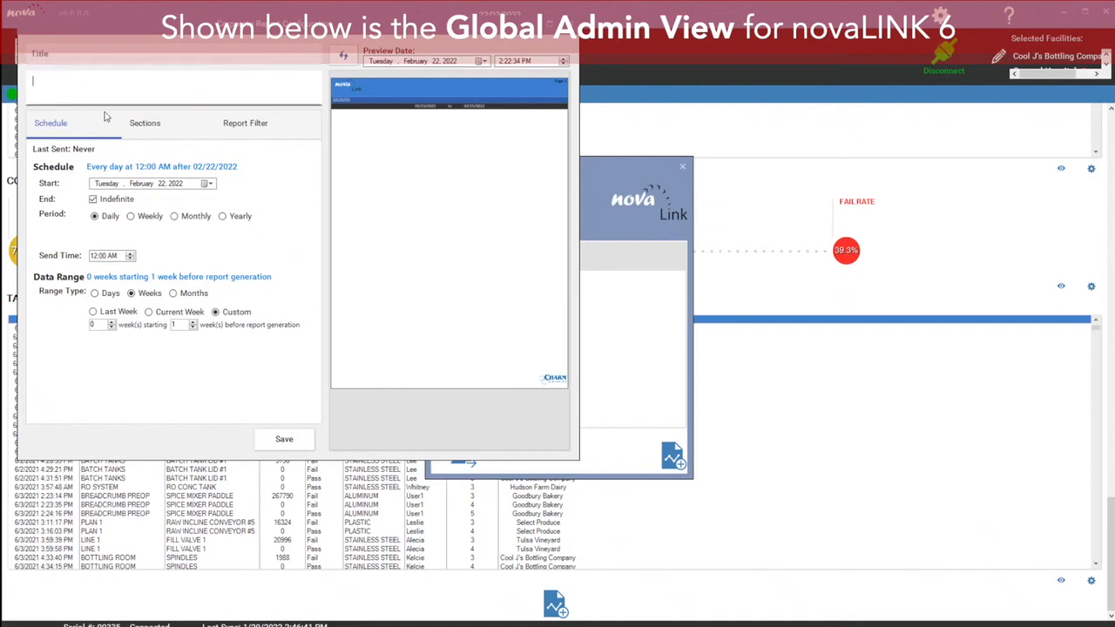